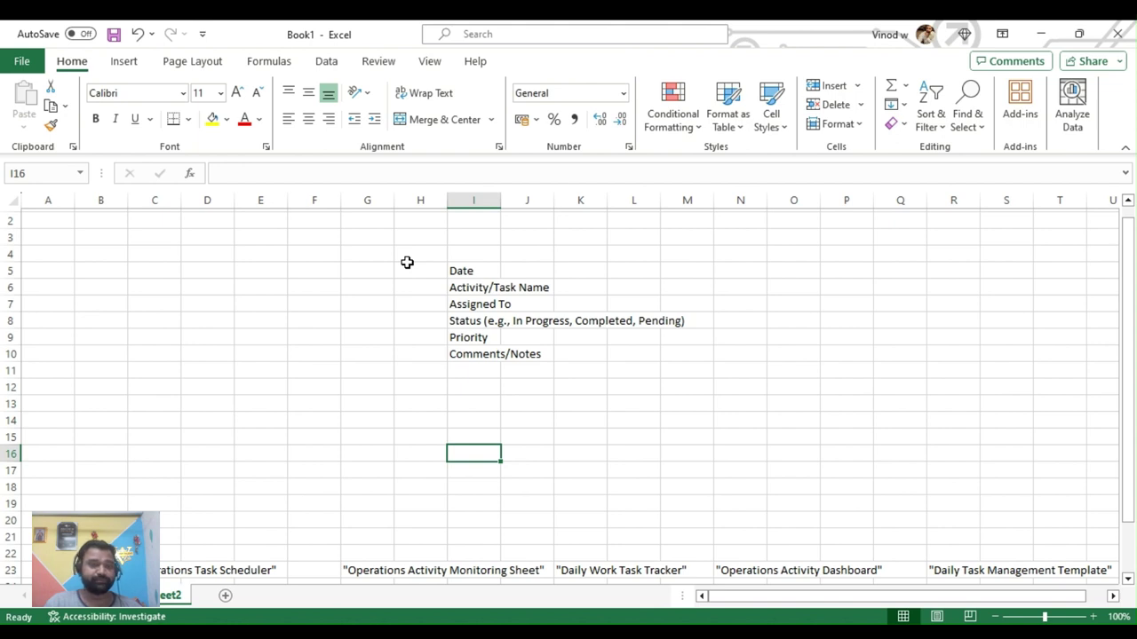
# Look over the tracker title ideas listed in row 23.
pyautogui.click(158, 570)
pyautogui.click(363, 566)
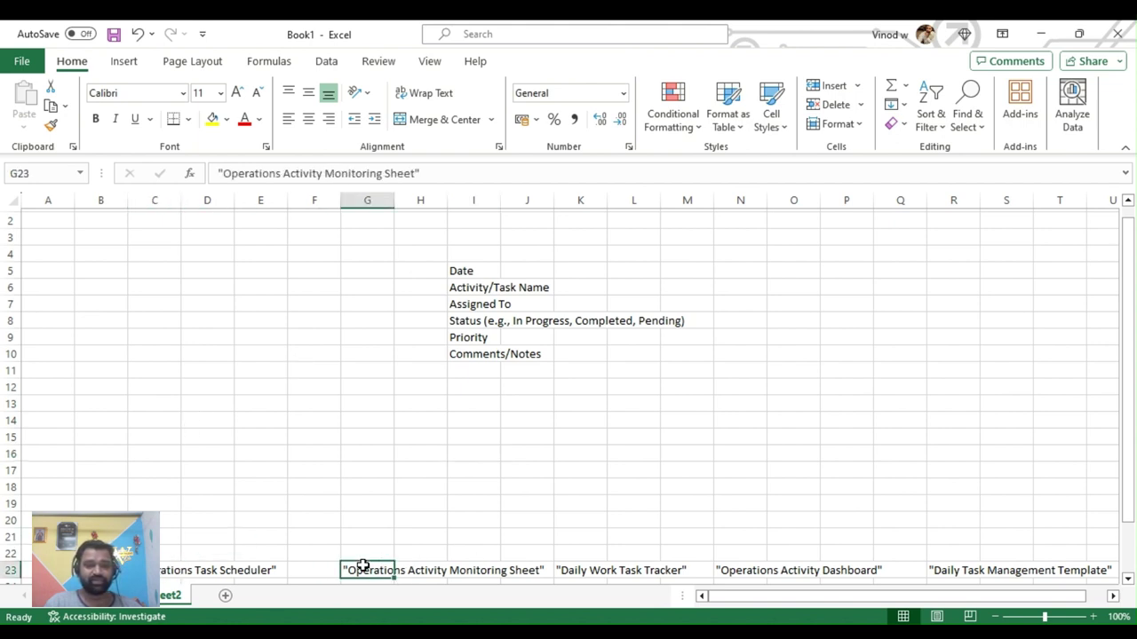
pyautogui.click(566, 573)
pyautogui.click(728, 573)
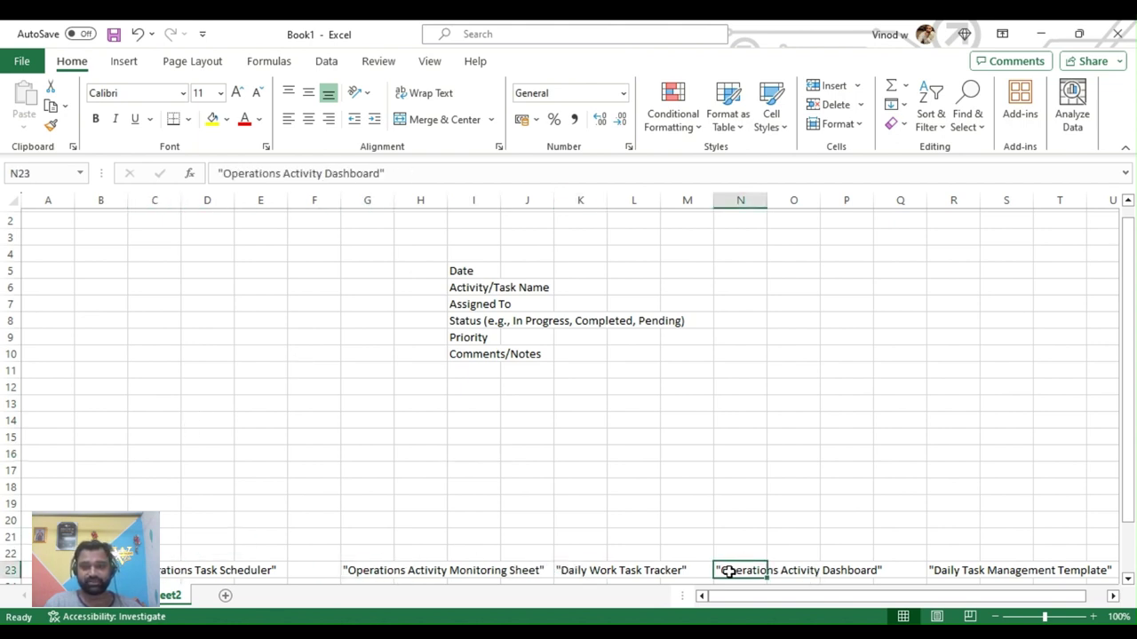
pyautogui.click(939, 568)
pyautogui.click(615, 427)
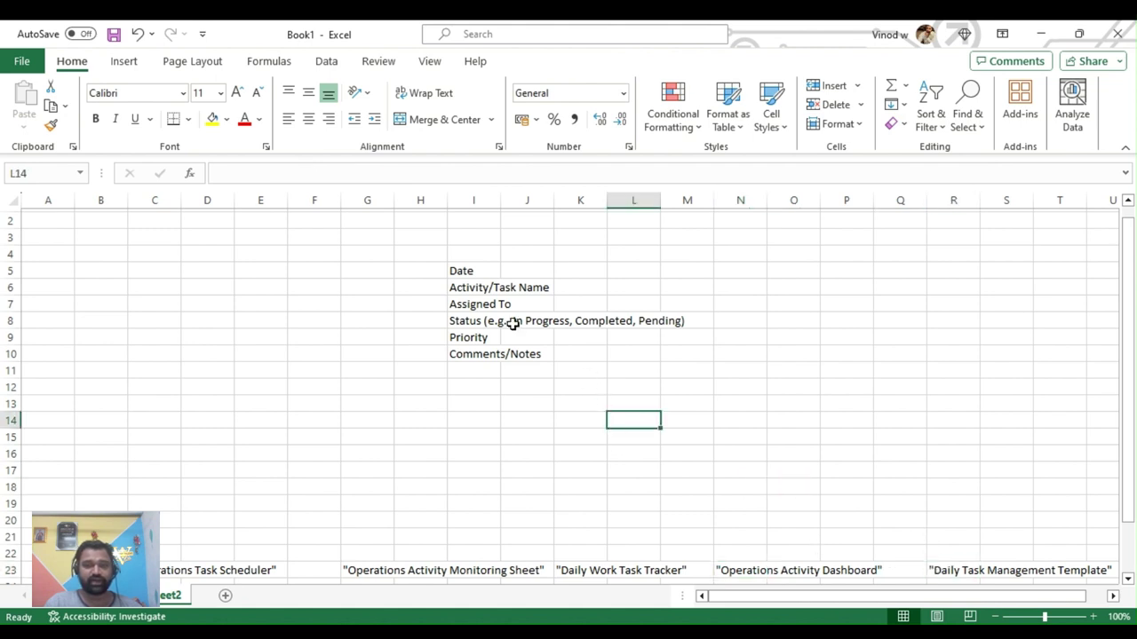
# Copy the six header labels in I5:I10 and paste them transposed into A1 of the empty sheet.
pyautogui.click(480, 273)
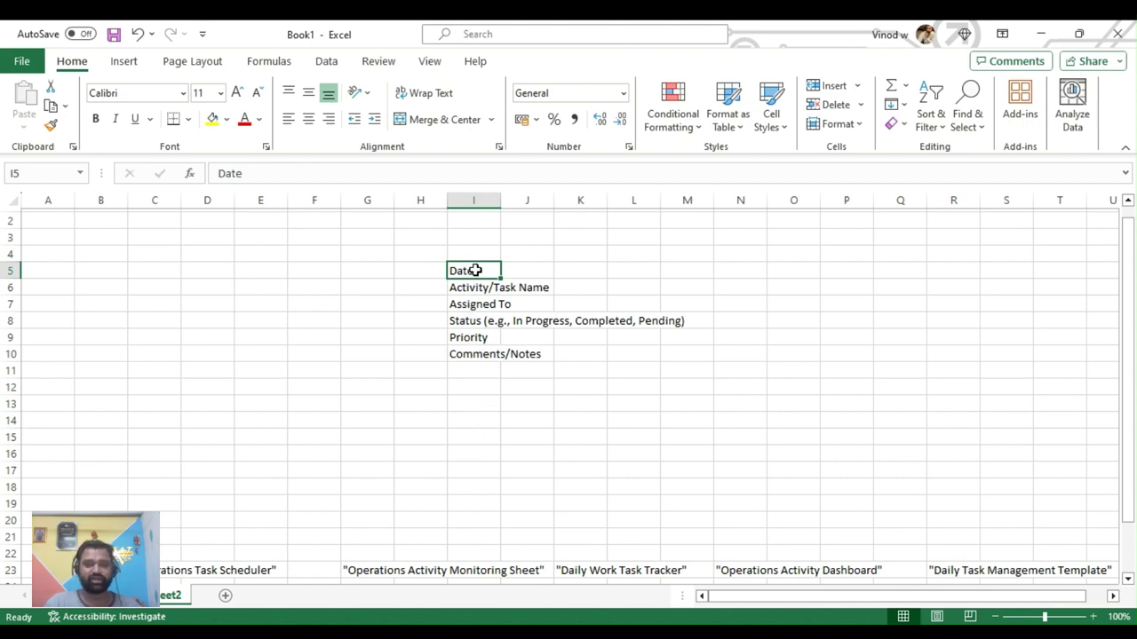
pyautogui.moveTo(476, 270); pyautogui.dragTo(475, 353)
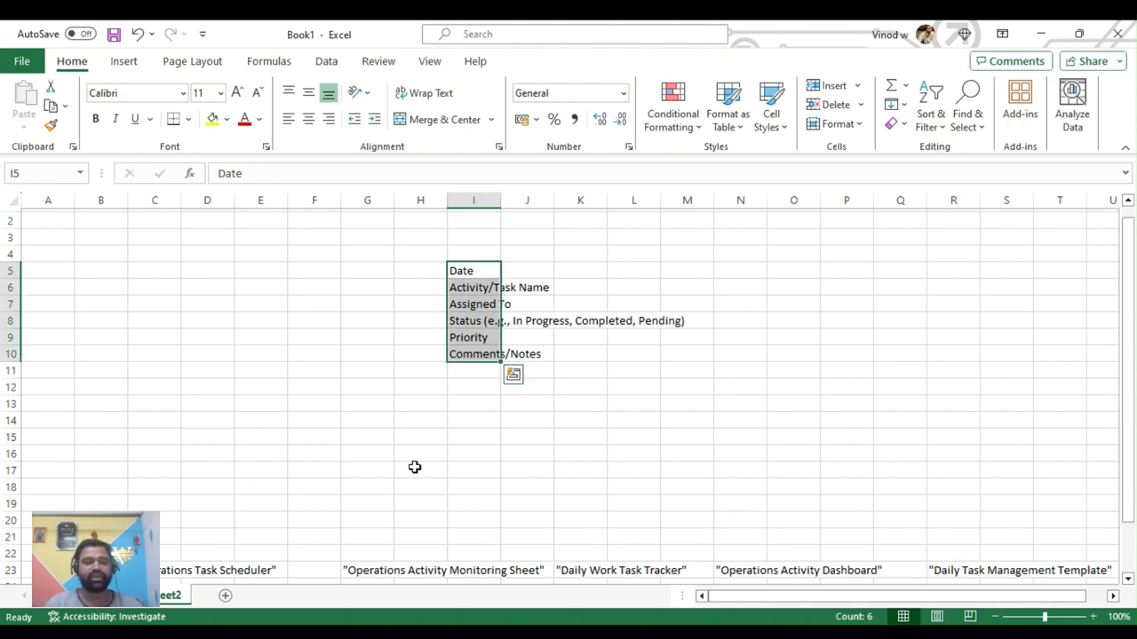
pyautogui.hotkey('ctrl', 'c')
pyautogui.click(102, 596)
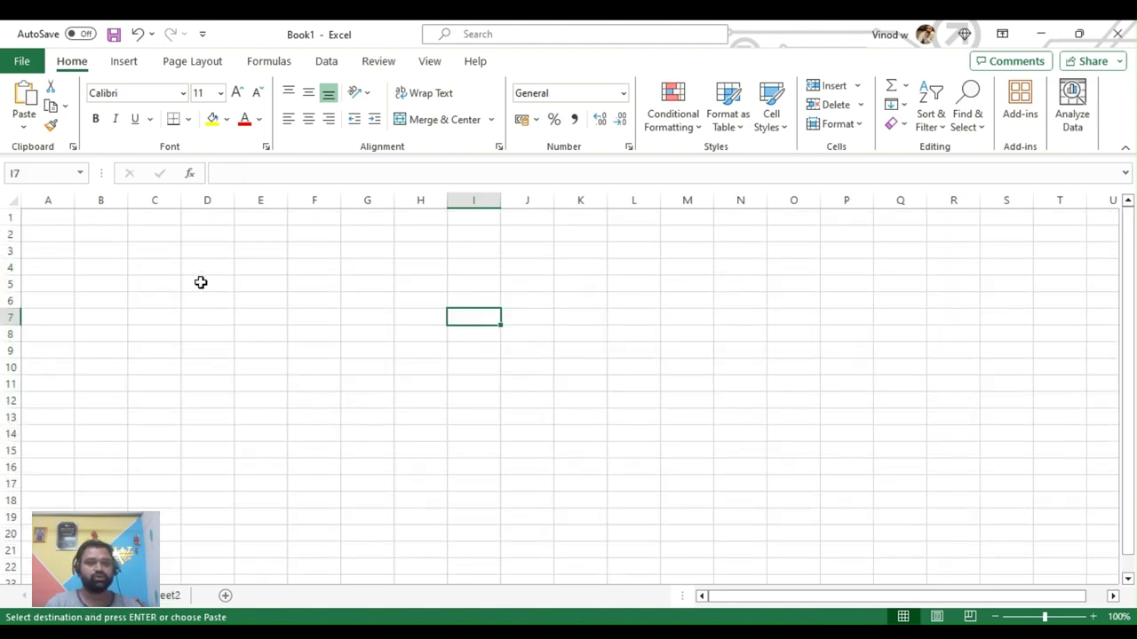
pyautogui.scroll(4, 150, 269)
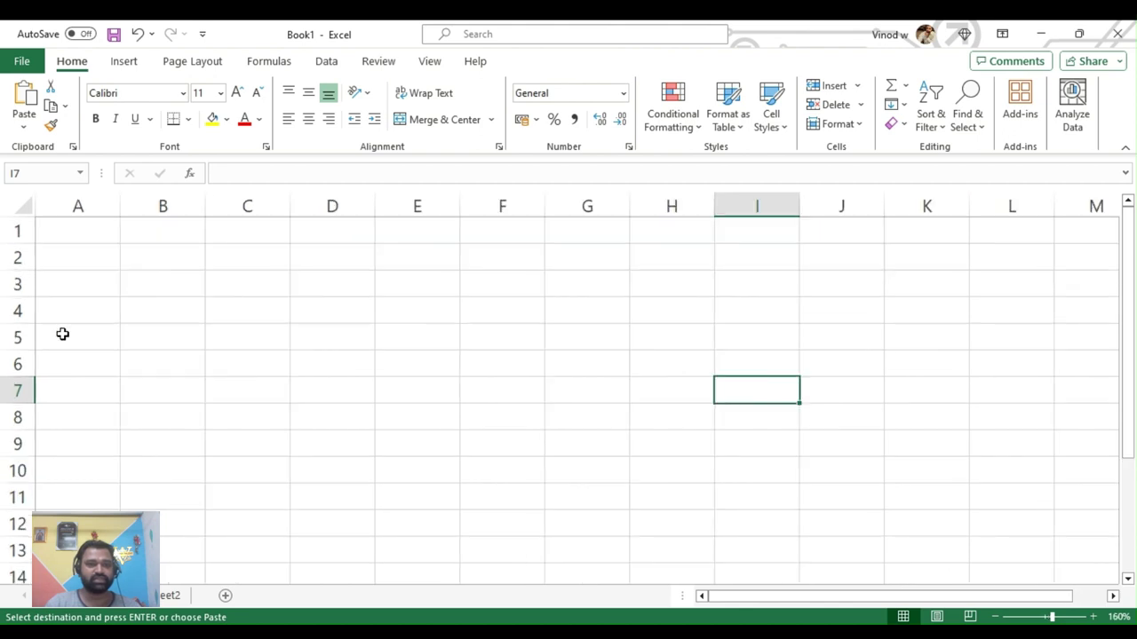
pyautogui.click(101, 236)
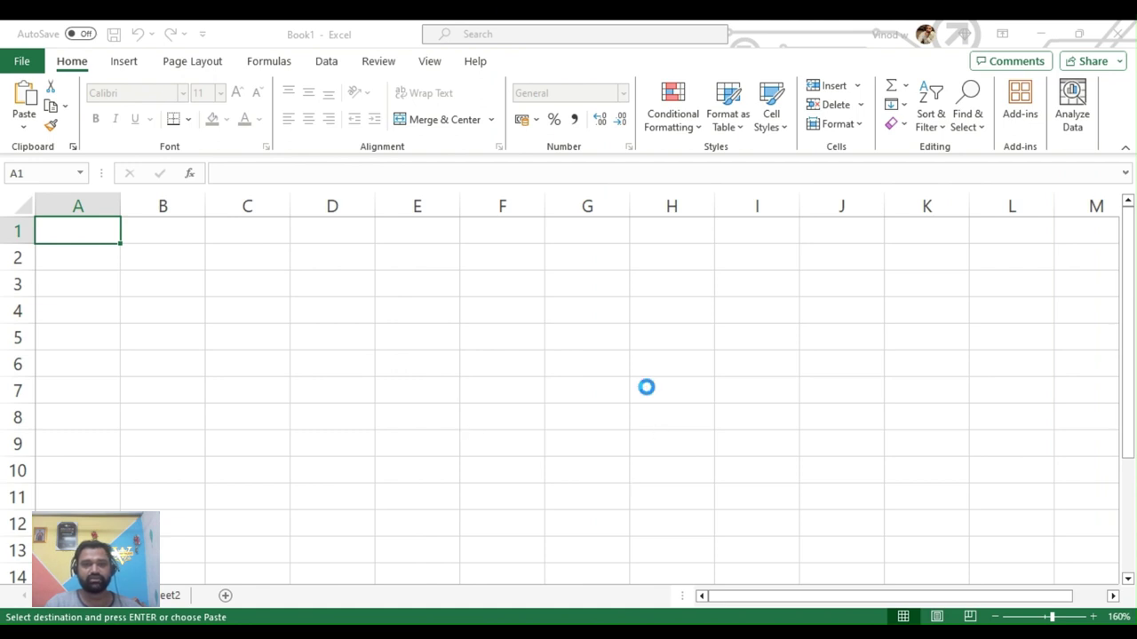
pyautogui.click(432, 363)
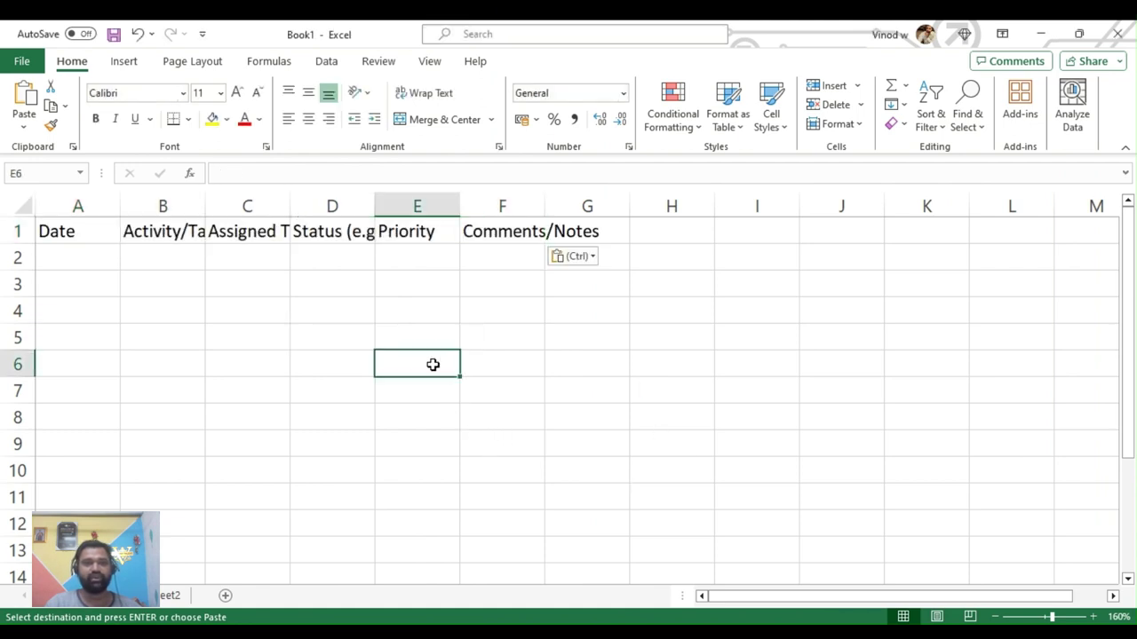
# Select the whole sheet and AutoFit every column to its header.
pyautogui.click(25, 202)
pyautogui.click(112, 203)
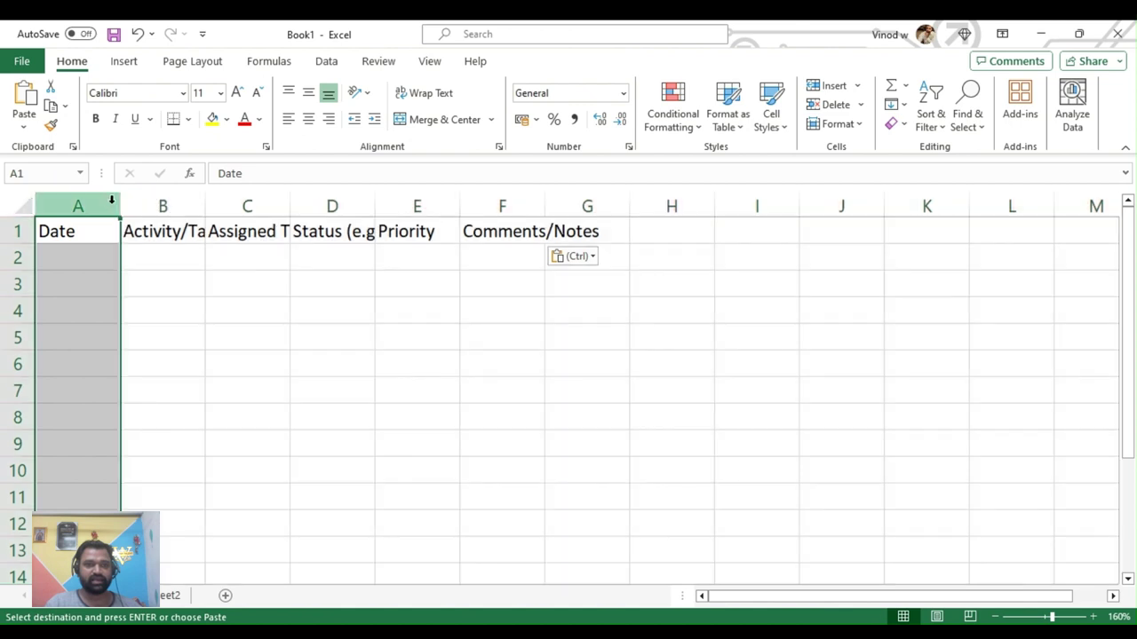
pyautogui.click(29, 198)
pyautogui.doubleClick(120, 212)
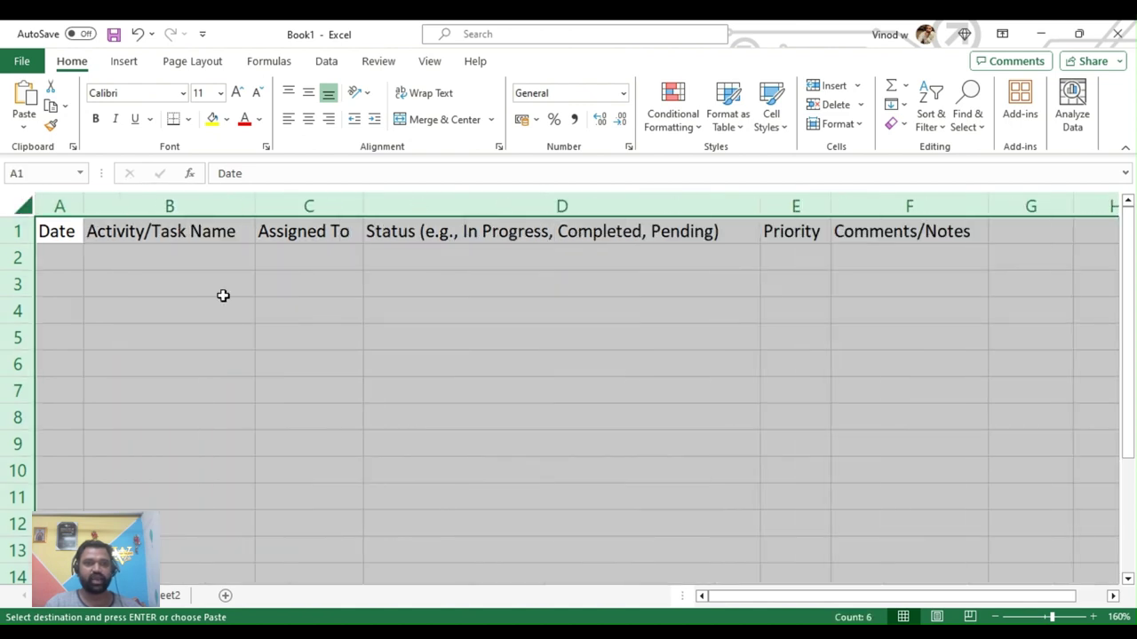
pyautogui.click(272, 338)
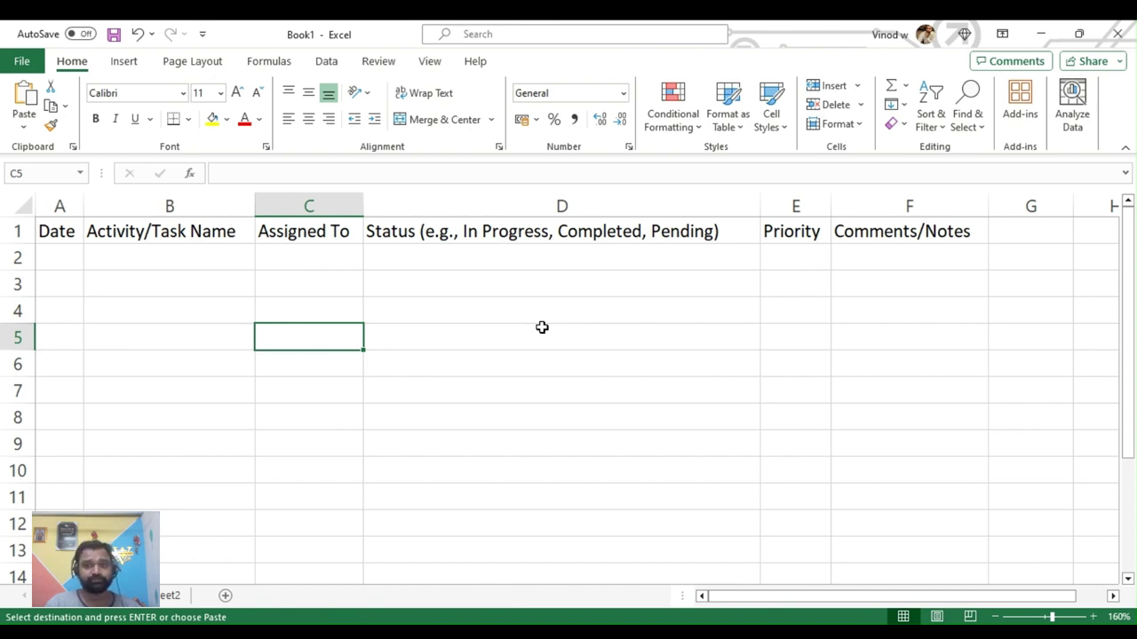
# Insert a new column before Status and label it Due Date.
pyautogui.rightClick(419, 206)
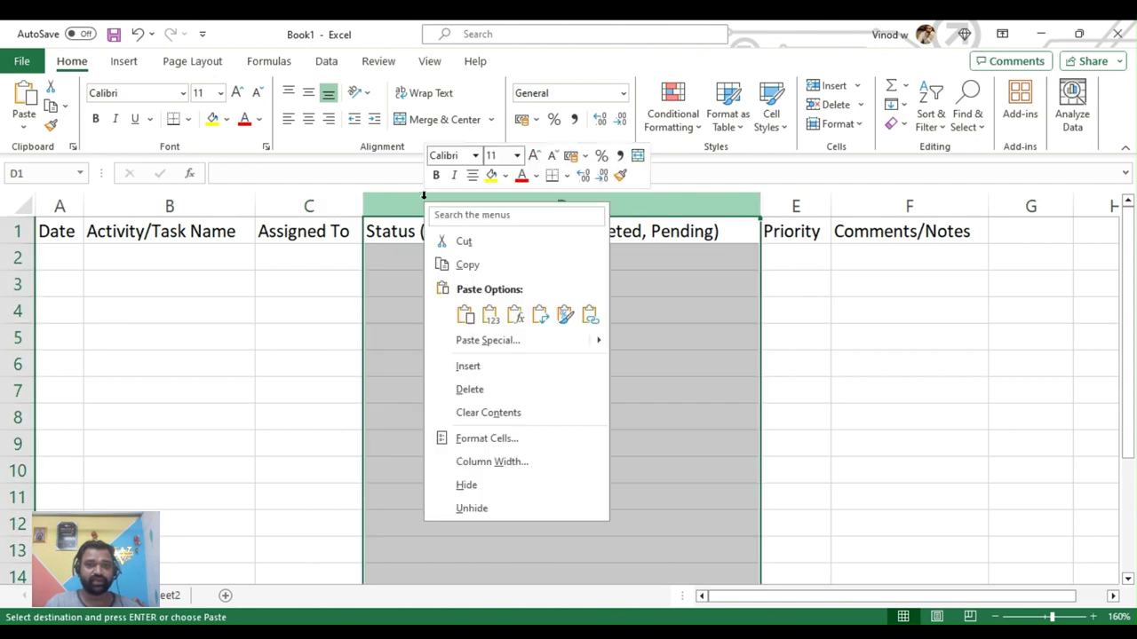
pyautogui.click(497, 366)
pyautogui.click(413, 227)
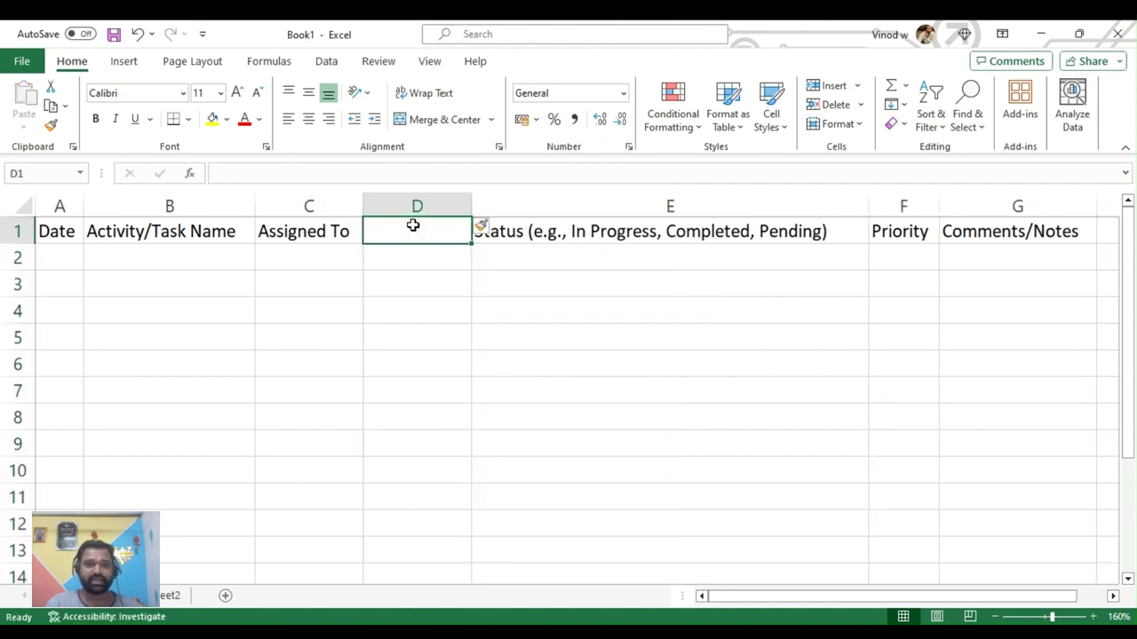
pyautogui.write('Due')
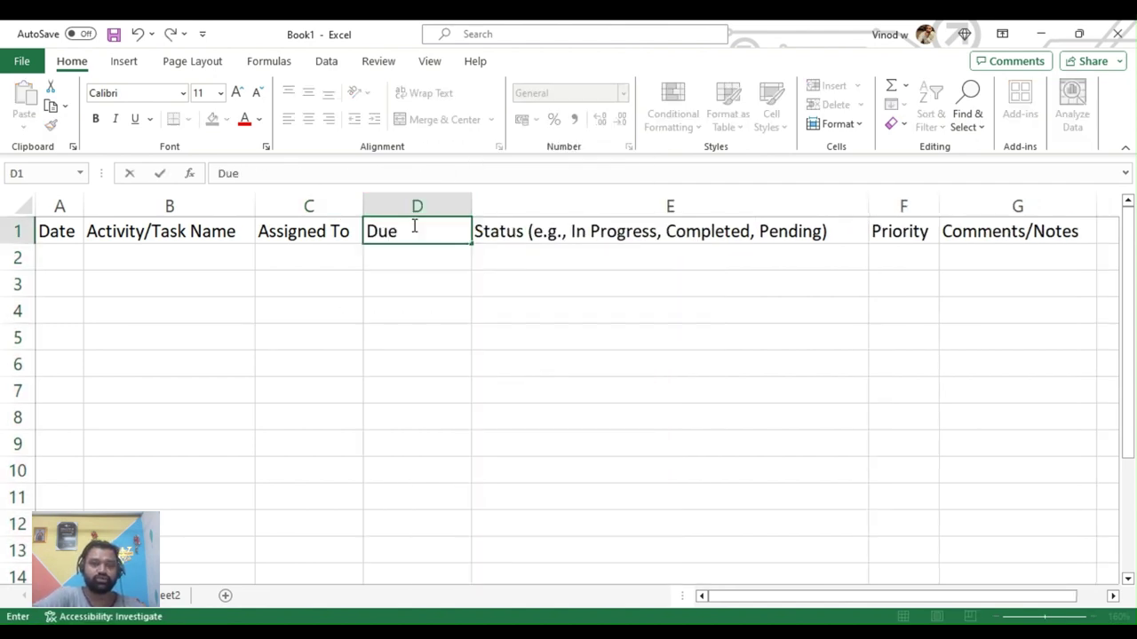
pyautogui.write(' Date')
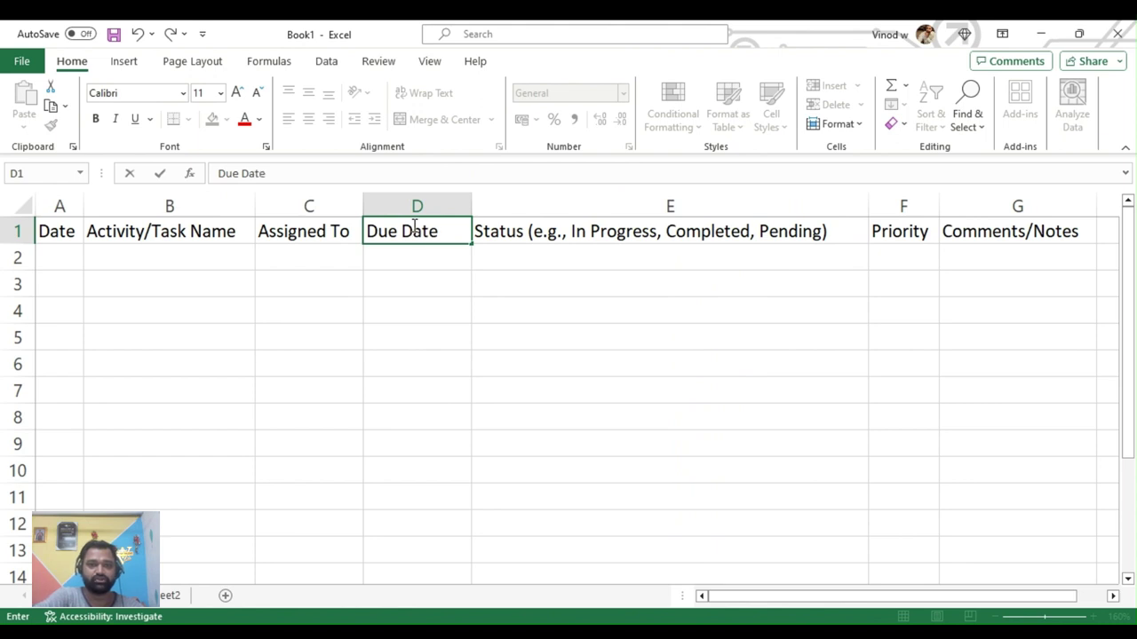
pyautogui.press('Return')
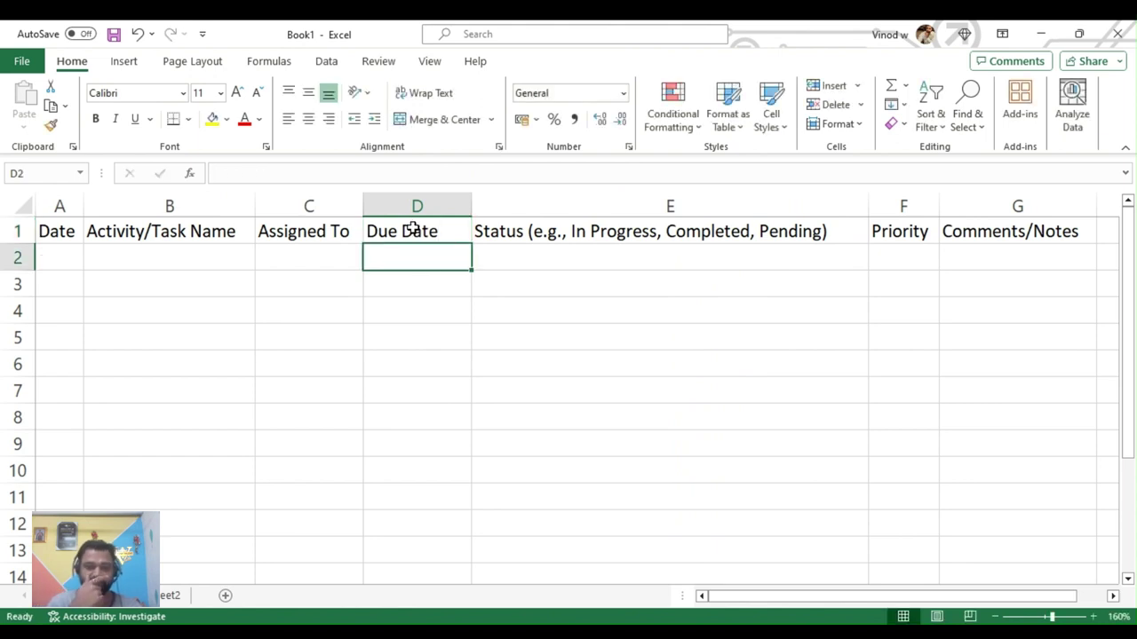
# Trim the E1 header to Status, fit column E, and paste the status examples into J2.
pyautogui.click(692, 224)
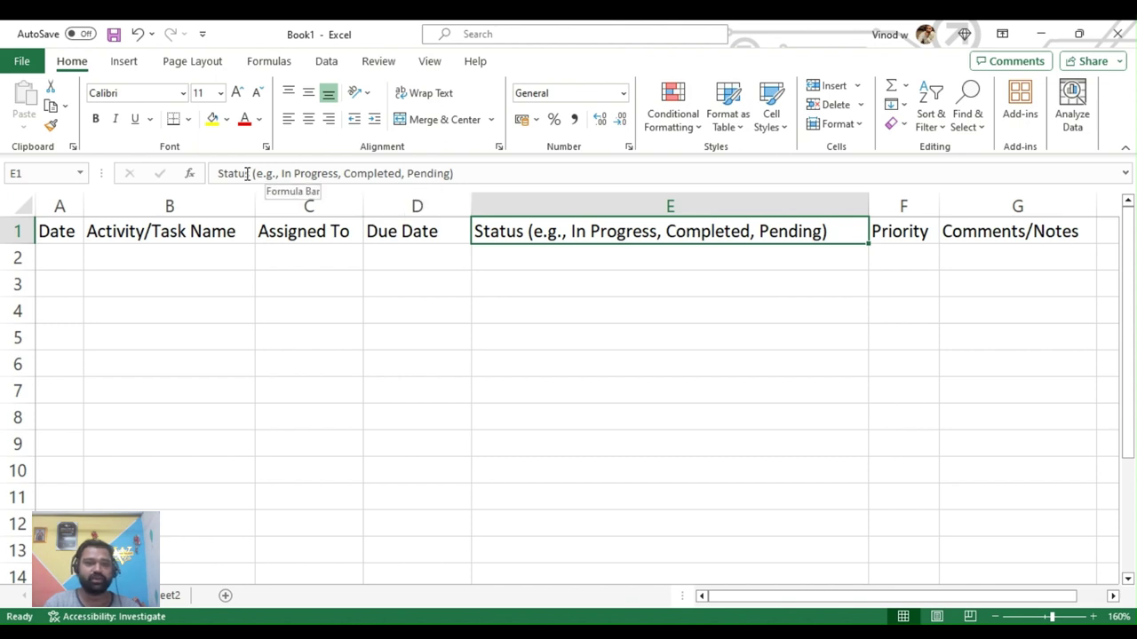
pyautogui.moveTo(253, 173); pyautogui.dragTo(498, 182)
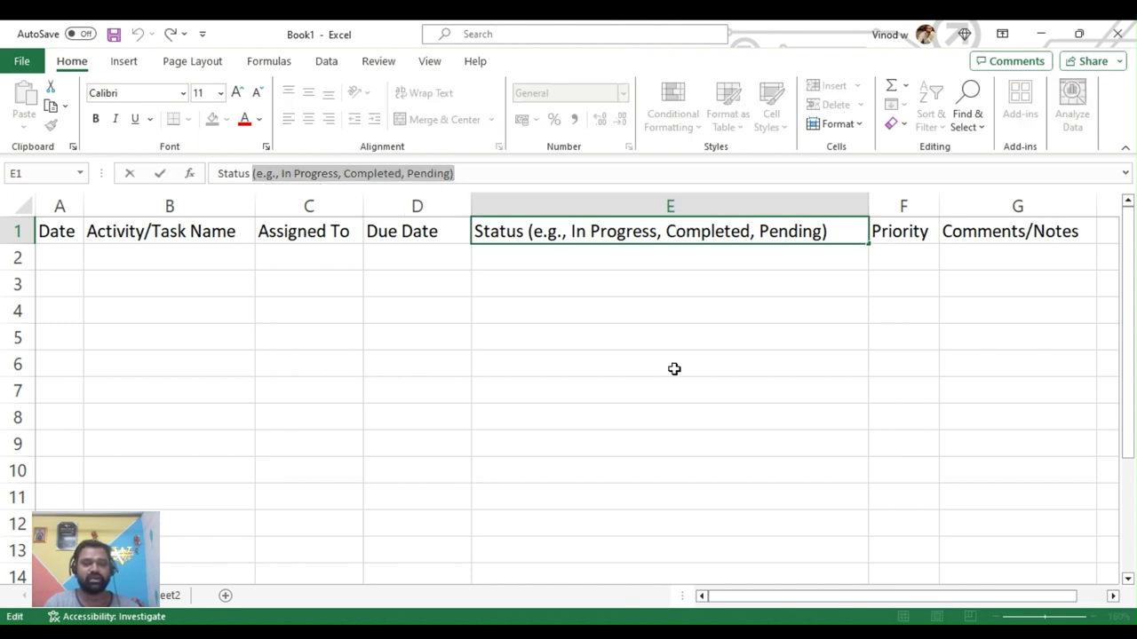
pyautogui.press('BackSpace')
pyautogui.click(654, 413)
pyautogui.doubleClick(869, 206)
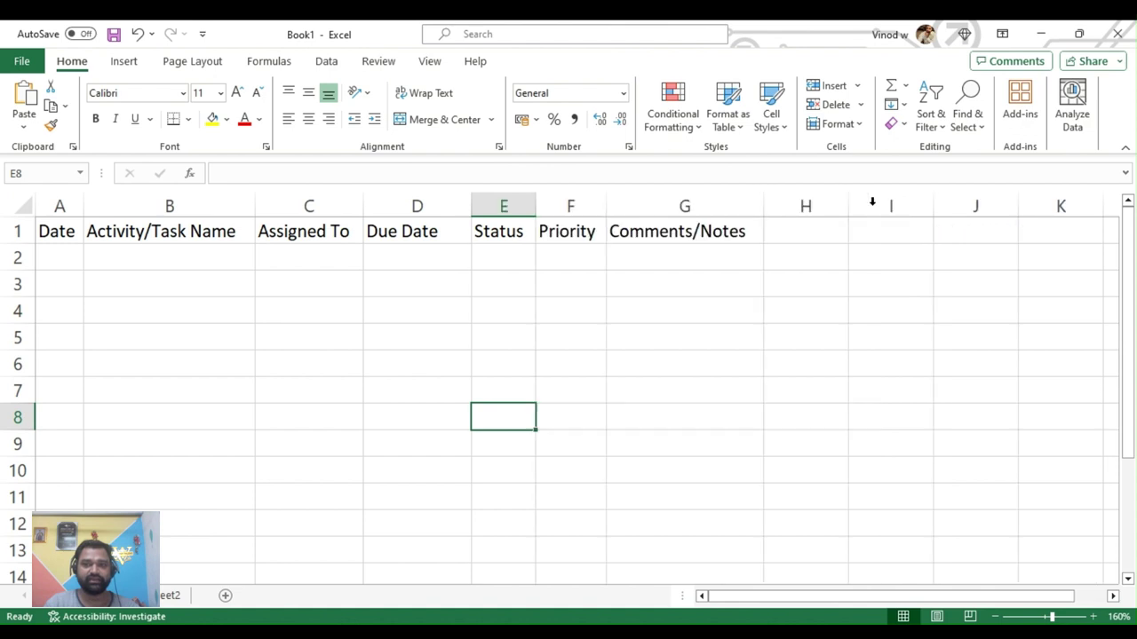
pyautogui.click(858, 359)
pyautogui.click(944, 260)
pyautogui.hotkey('ctrl', 'v')
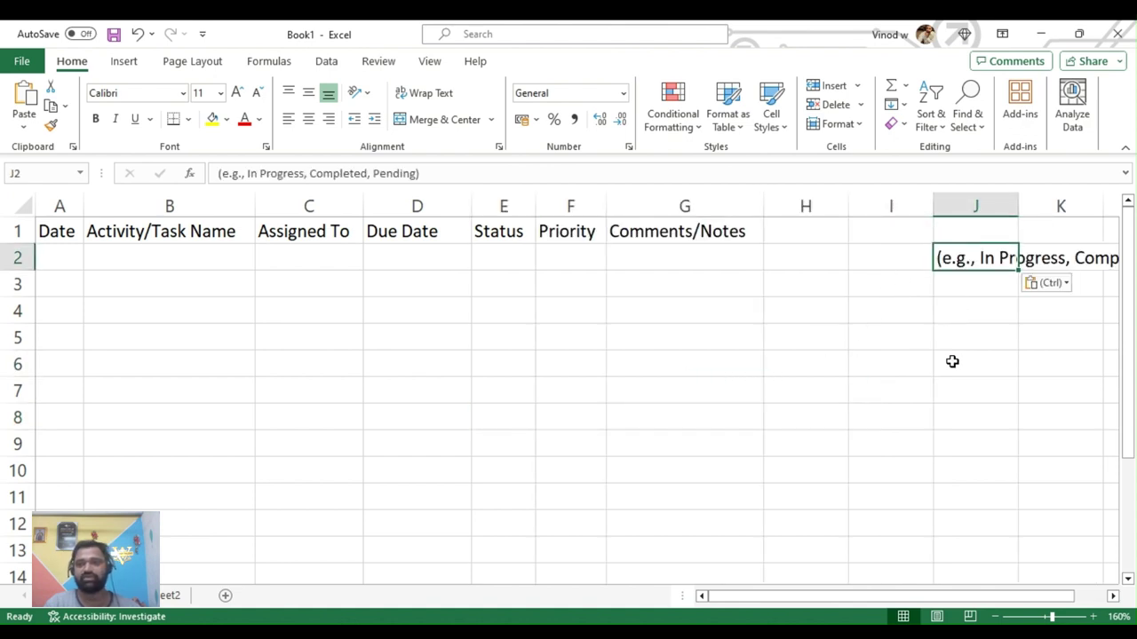
pyautogui.click(942, 358)
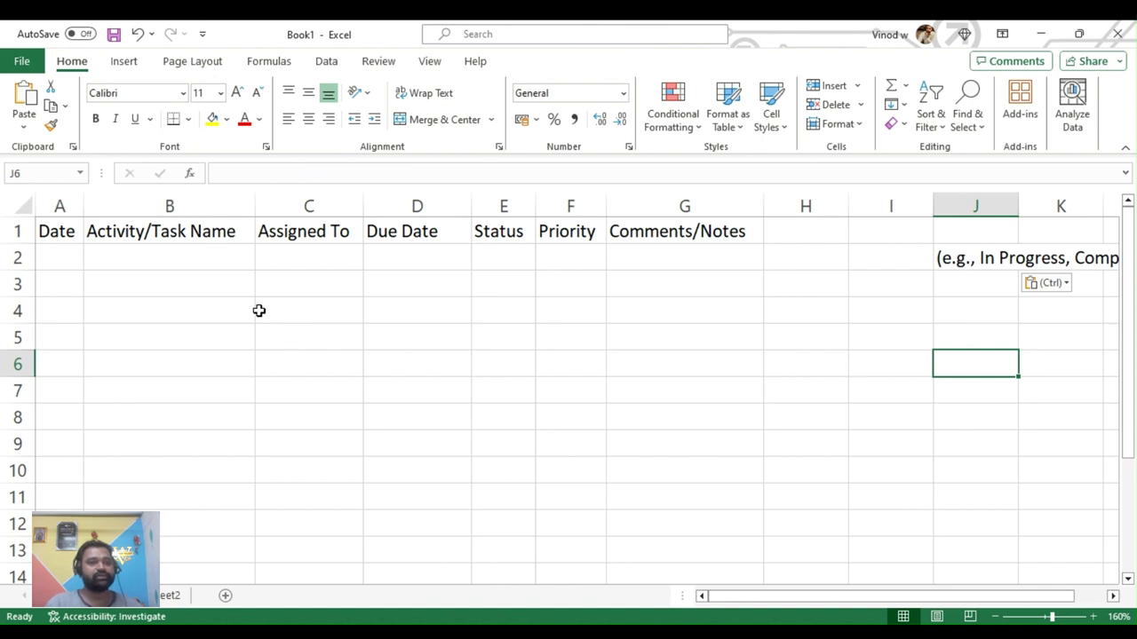
# Select the Date, Activity/Task Name and Assigned To columns in turn.
pyautogui.click(57, 207)
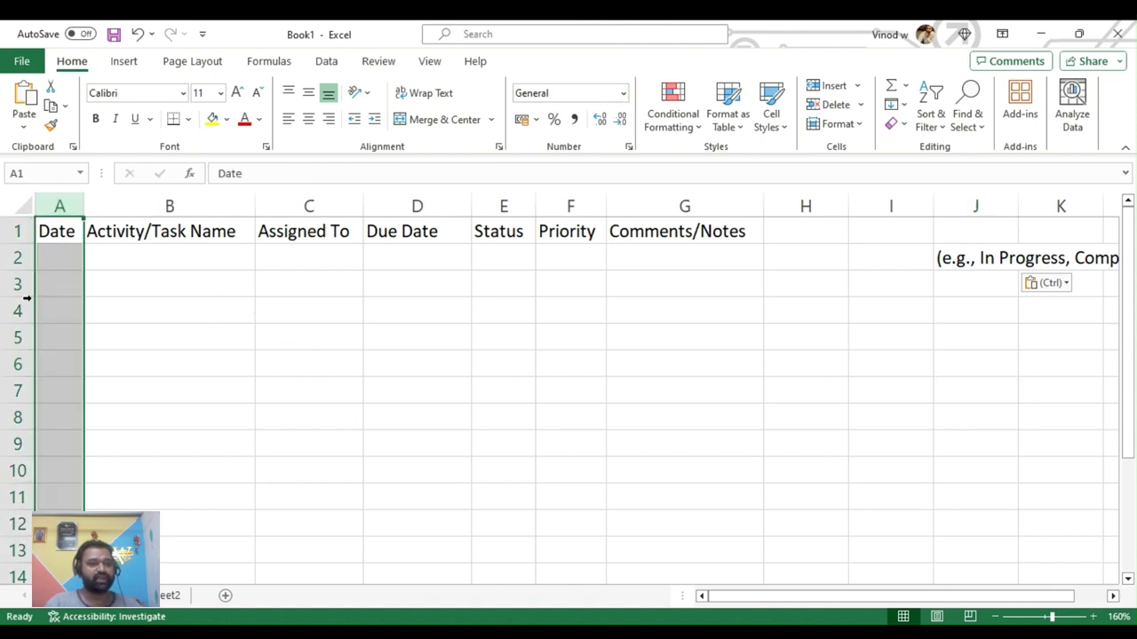
pyautogui.click(199, 203)
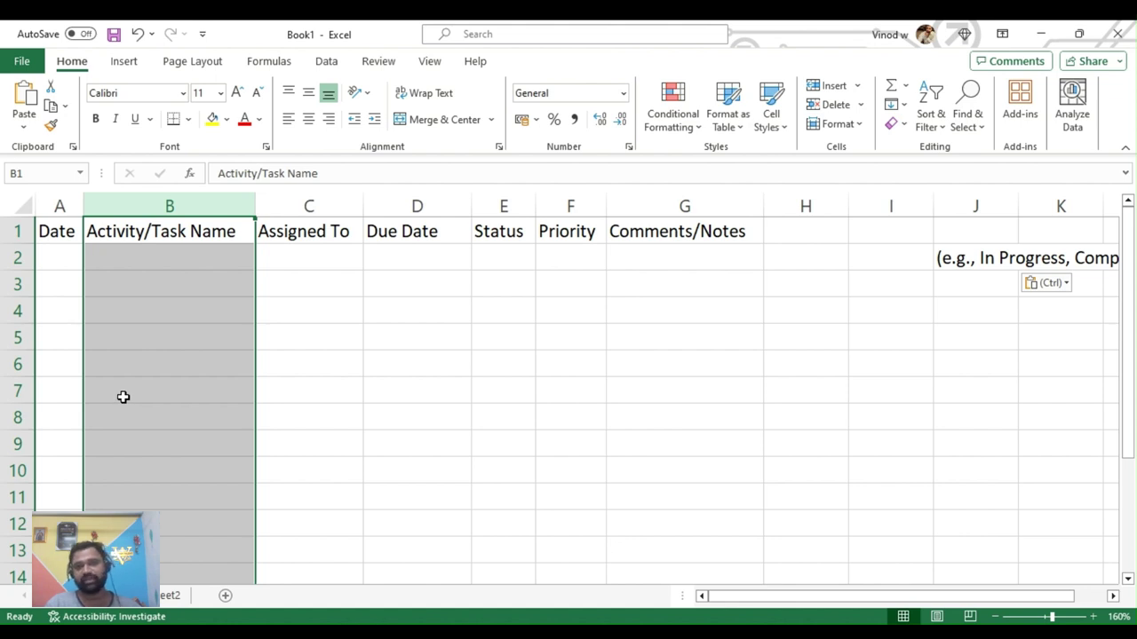
pyautogui.click(333, 264)
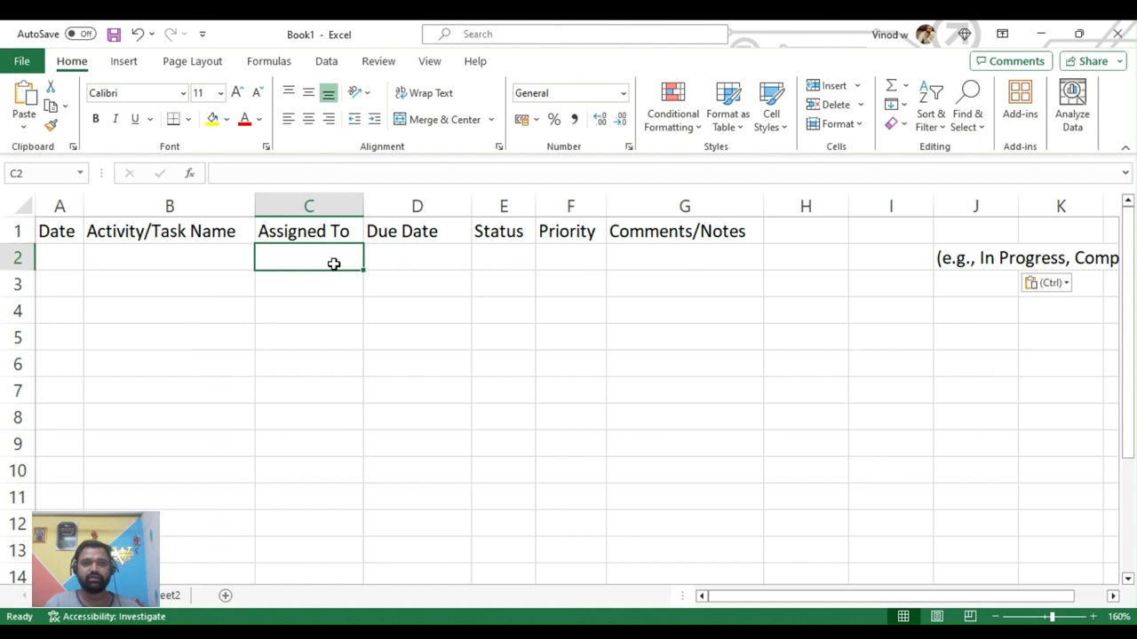
pyautogui.click(322, 189)
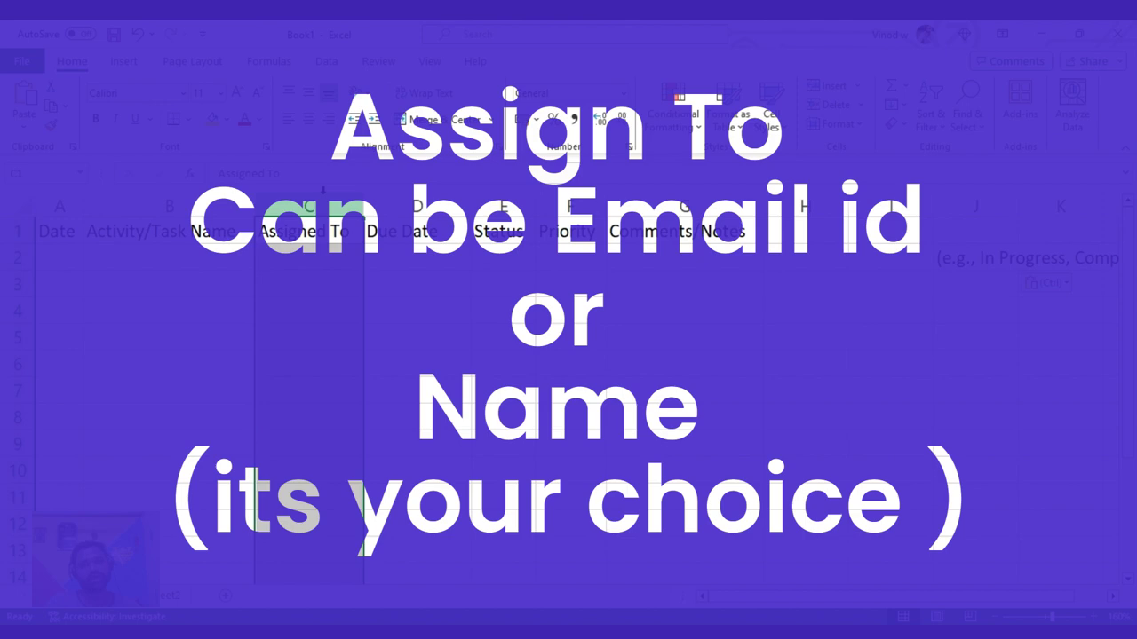
# Insert a new column before Assigned To and a new row above the headers.
pyautogui.rightClick(323, 189)
pyautogui.click(330, 360)
pyautogui.click(433, 347)
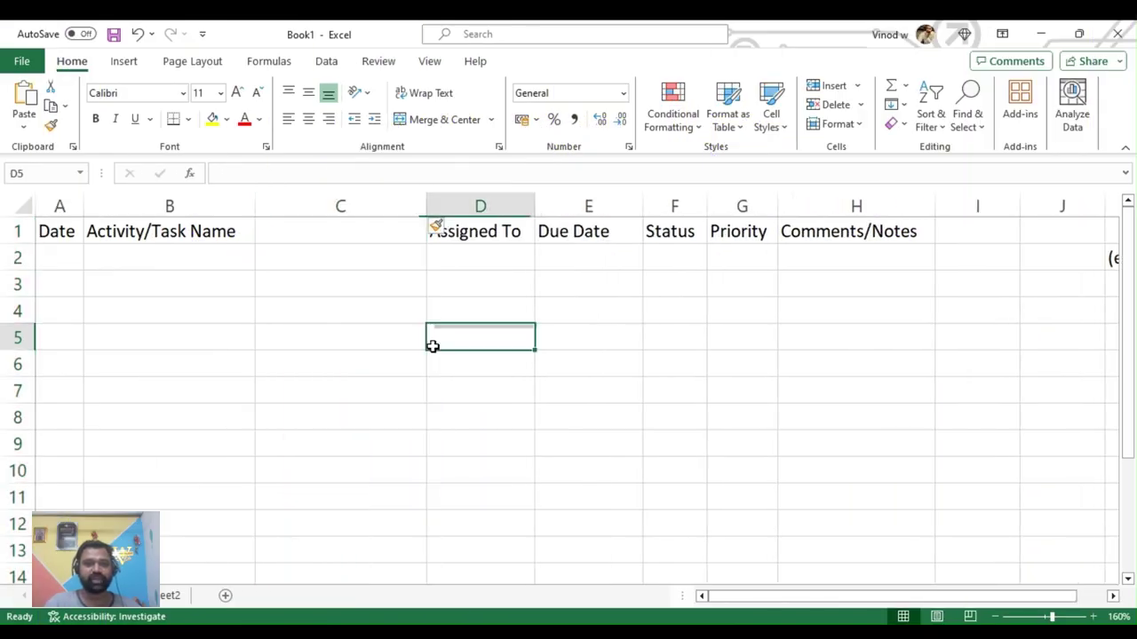
pyautogui.click(17, 231)
pyautogui.rightClick(17, 233)
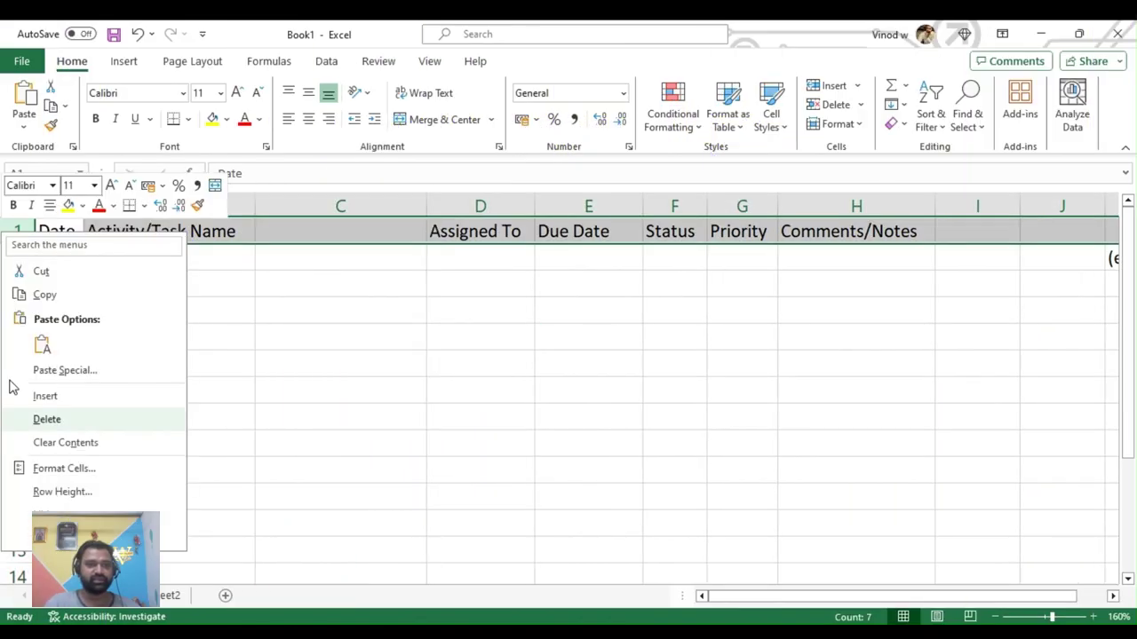
pyautogui.click(142, 396)
# Merge and centre C1:D1 and enter the heading Assigned.
pyautogui.click(520, 370)
pyautogui.moveTo(338, 233); pyautogui.dragTo(462, 232)
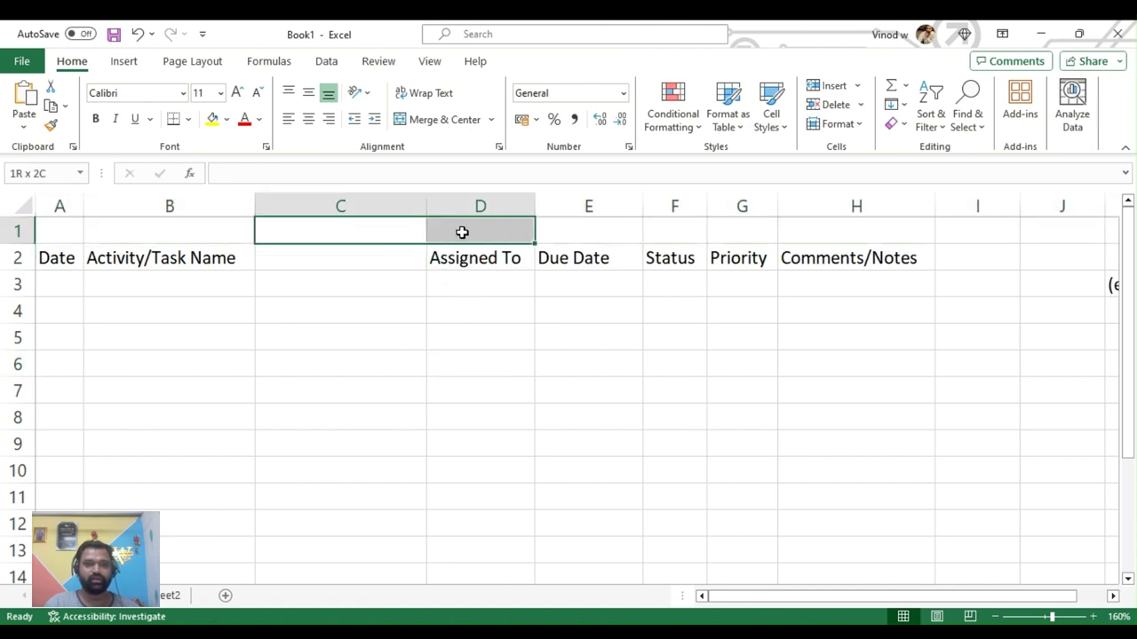
pyautogui.click(435, 120)
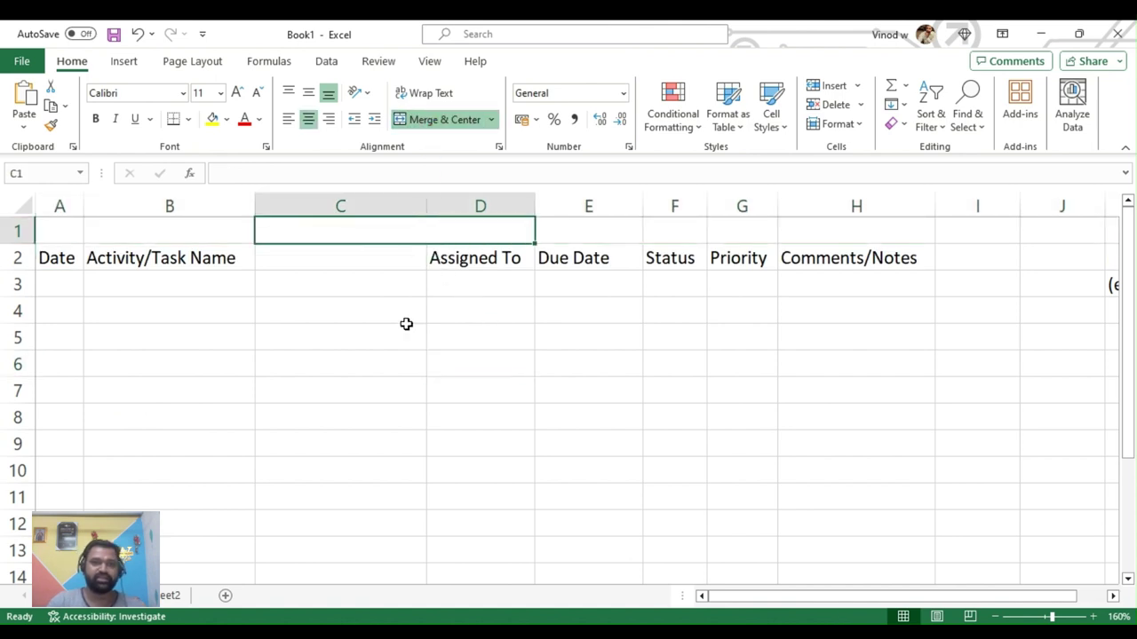
pyautogui.write('Assigned')
pyautogui.press('Return')
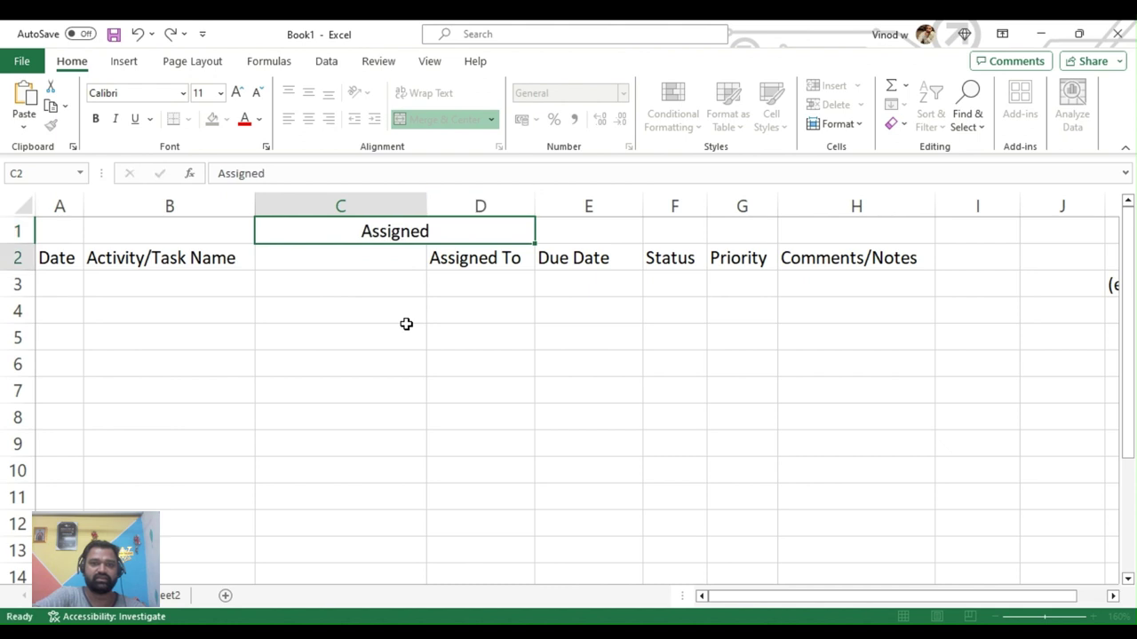
# Enter From in C2 and To in D2.
pyautogui.write('From')
pyautogui.press('Return')
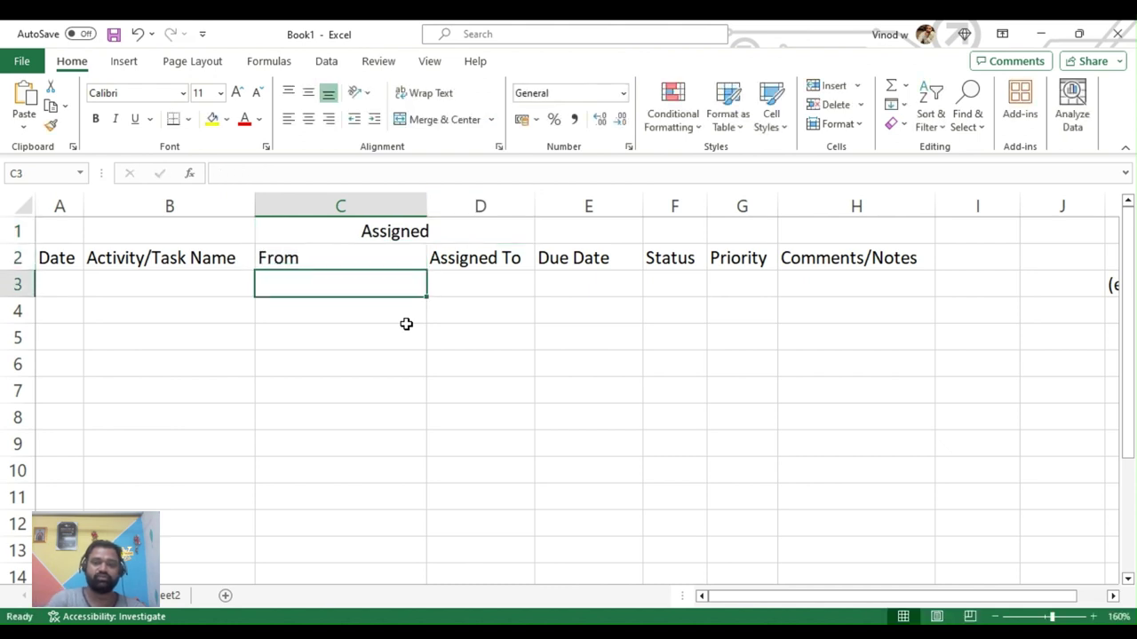
pyautogui.press('Right')
pyautogui.press('Up')
pyautogui.write('To')
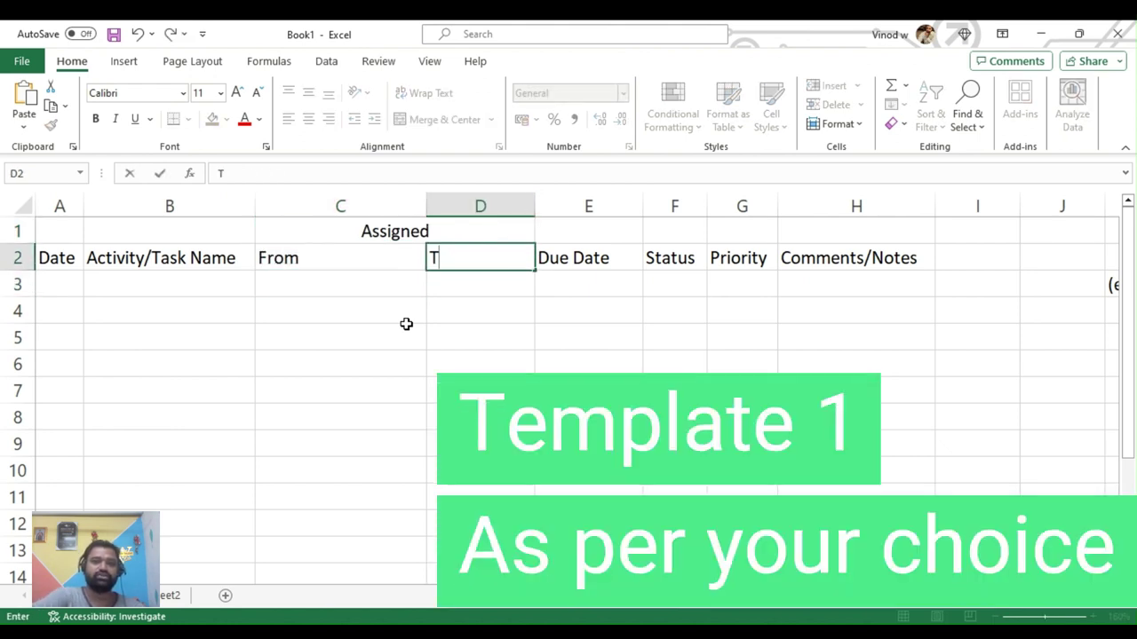
pyautogui.click(444, 390)
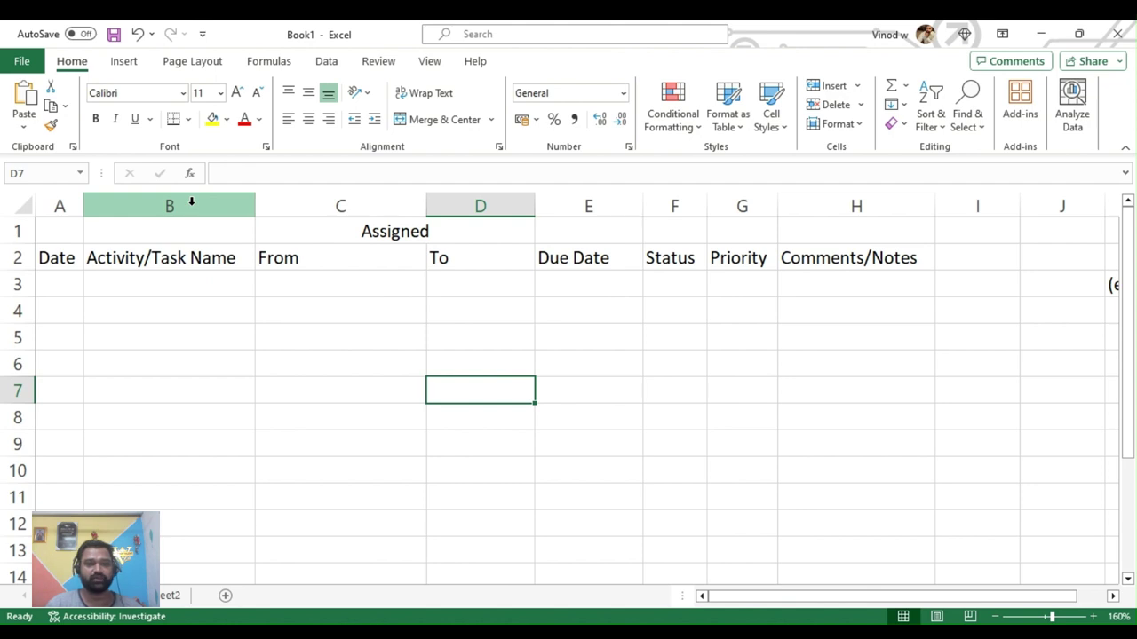
# AutoFit columns A through H to their header contents.
pyautogui.moveTo(62, 205); pyautogui.dragTo(812, 205)
pyautogui.doubleClick(534, 206)
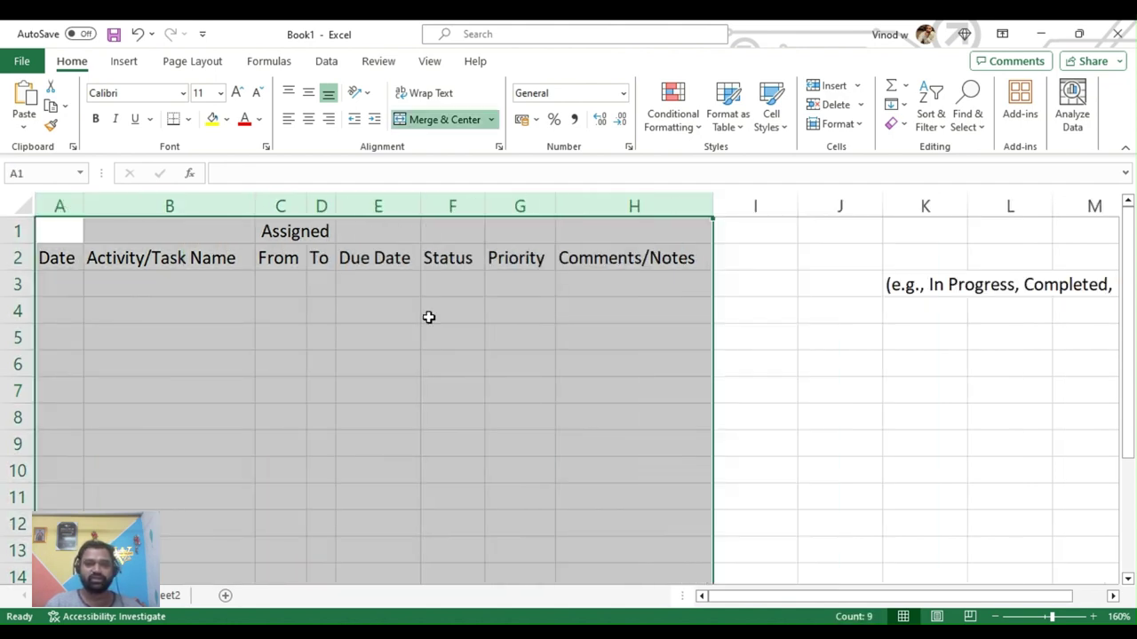
pyautogui.click(377, 364)
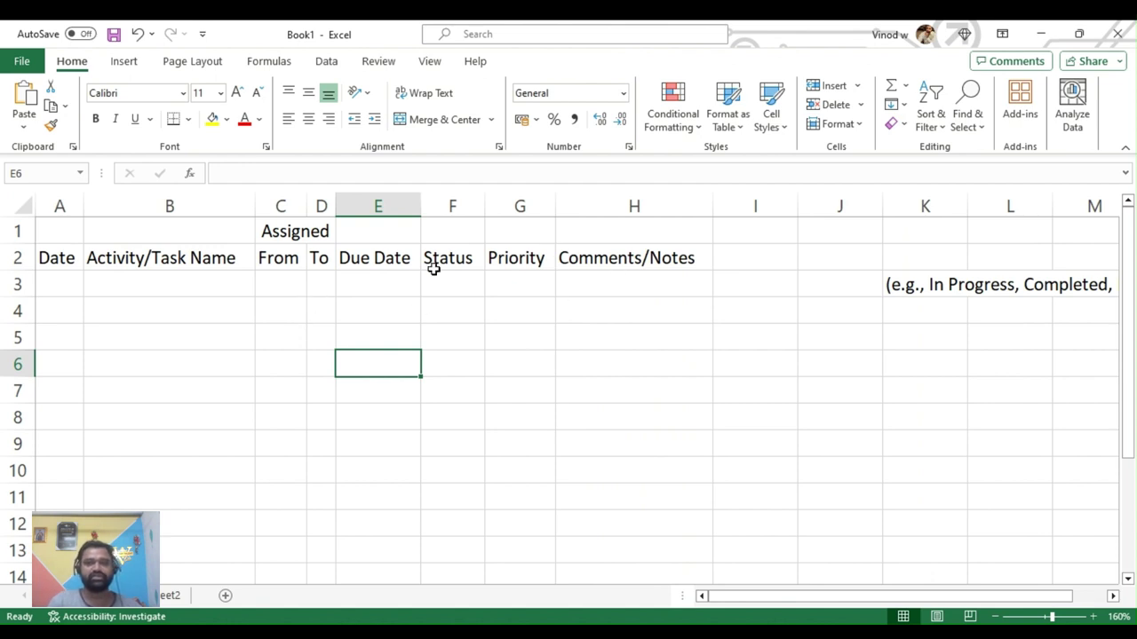
pyautogui.click(396, 259)
pyautogui.click(447, 259)
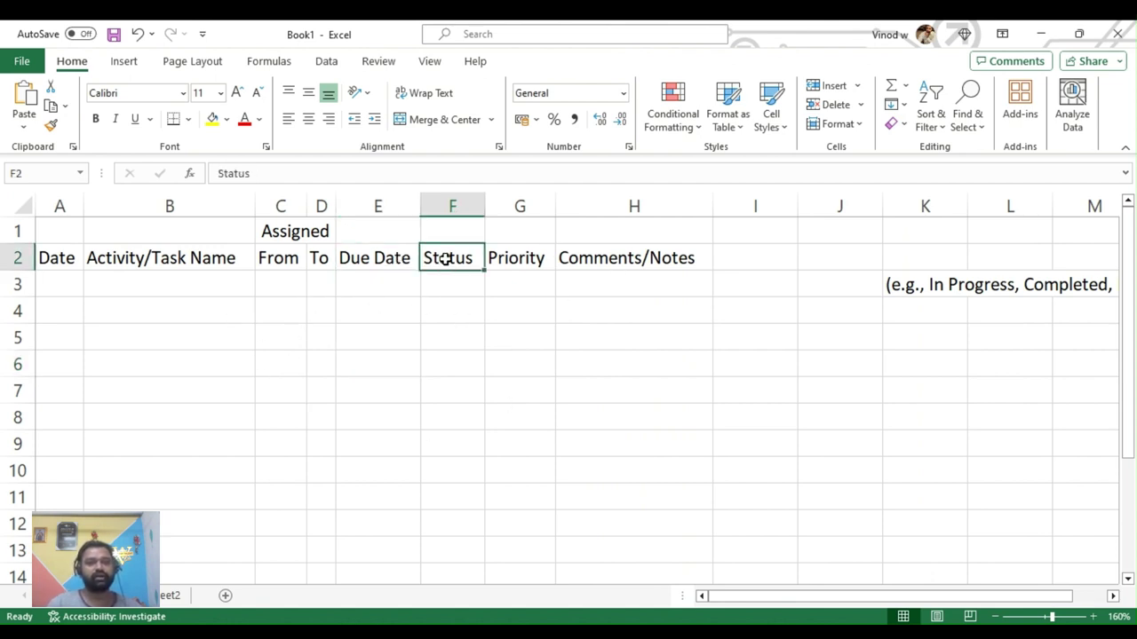
pyautogui.click(447, 306)
pyautogui.click(469, 277)
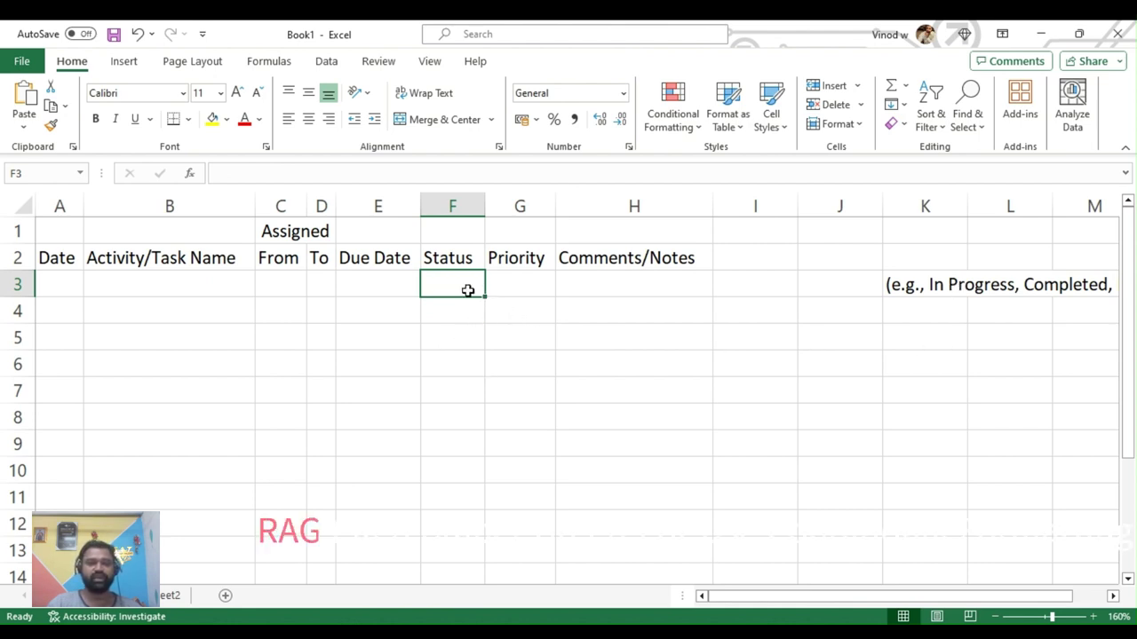
# Enter the status colour options 'Red , Amber , Green' in K4.
pyautogui.click(923, 316)
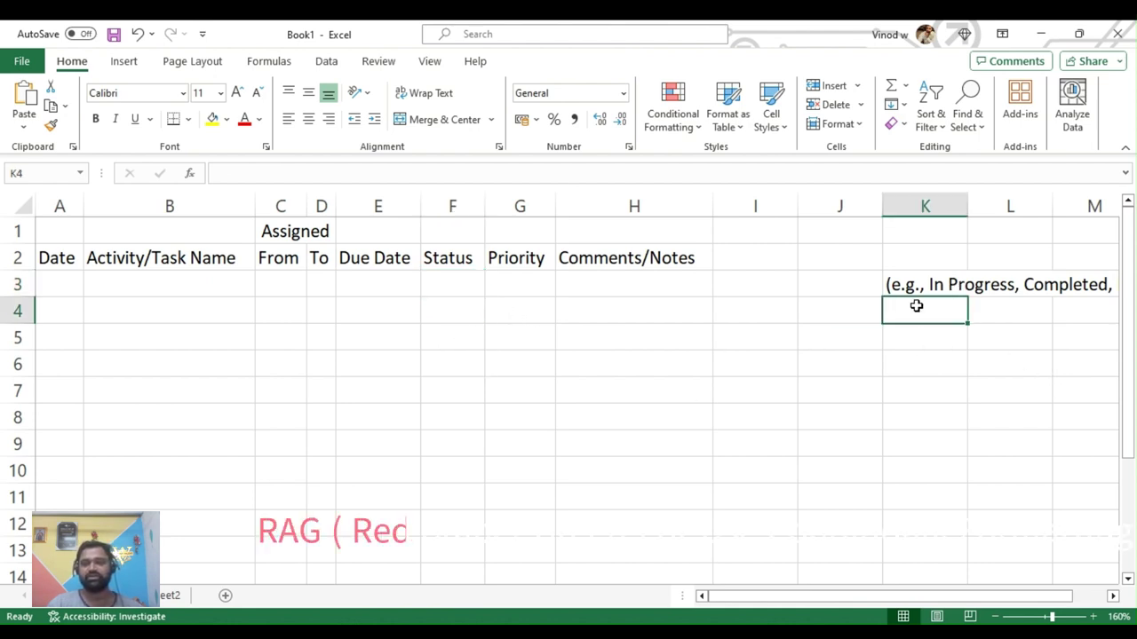
pyautogui.write('rED ,')
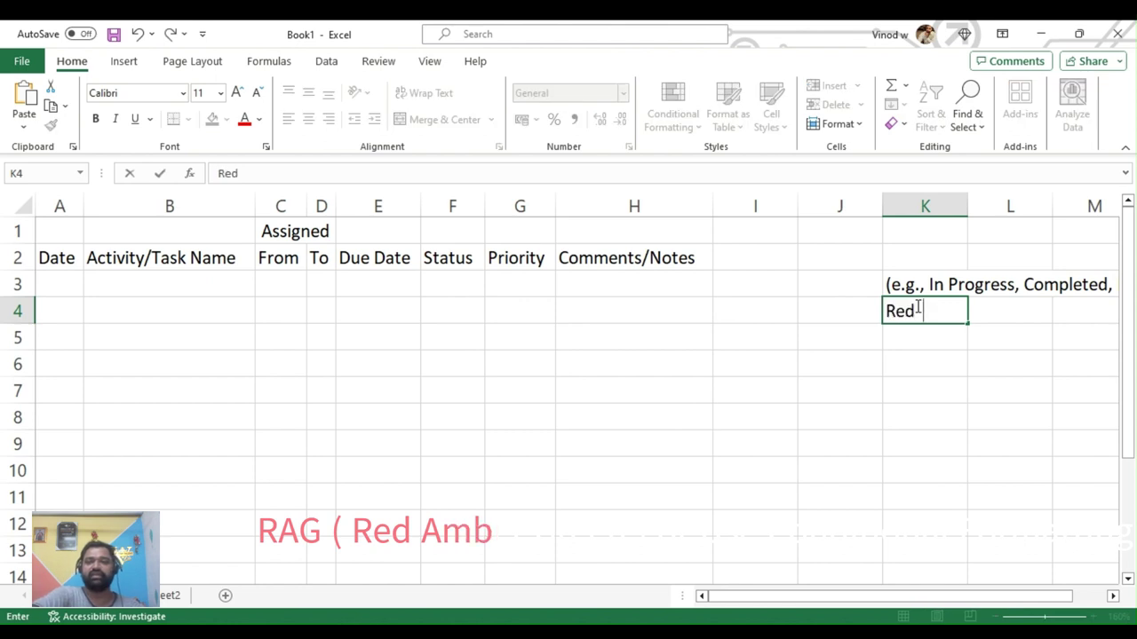
pyautogui.write(' A')
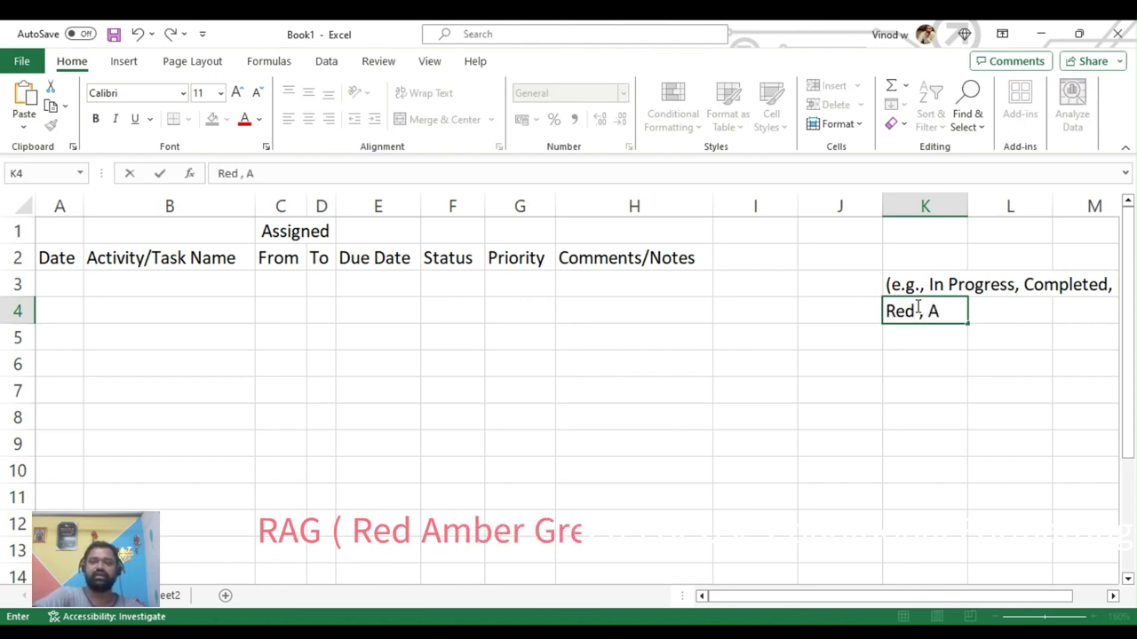
pyautogui.write('mber , Green')
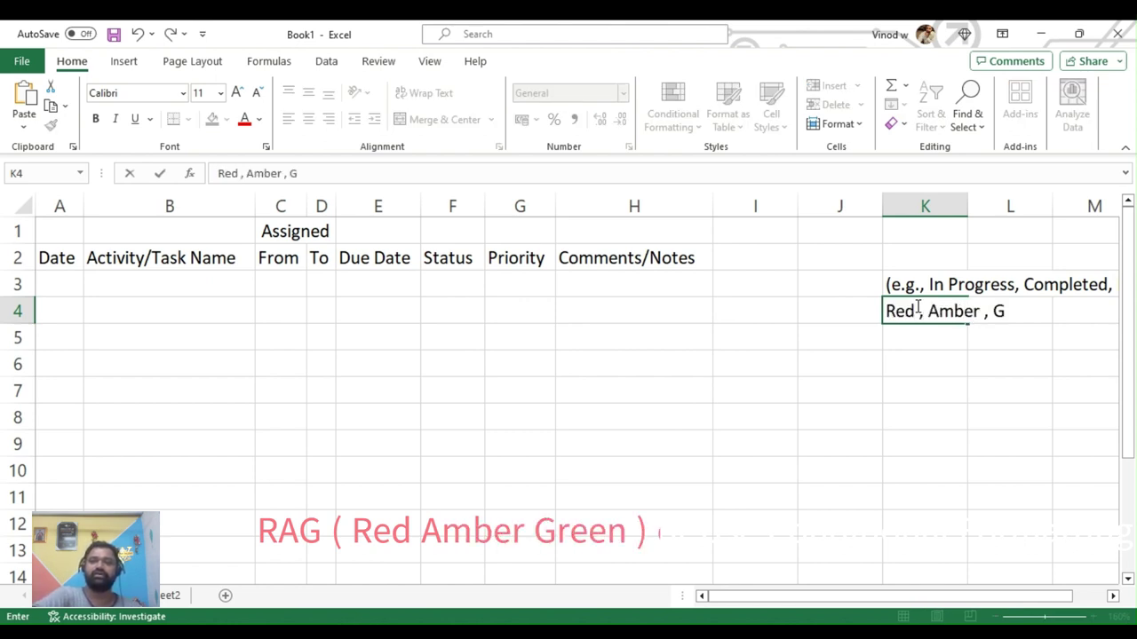
pyautogui.press('Return')
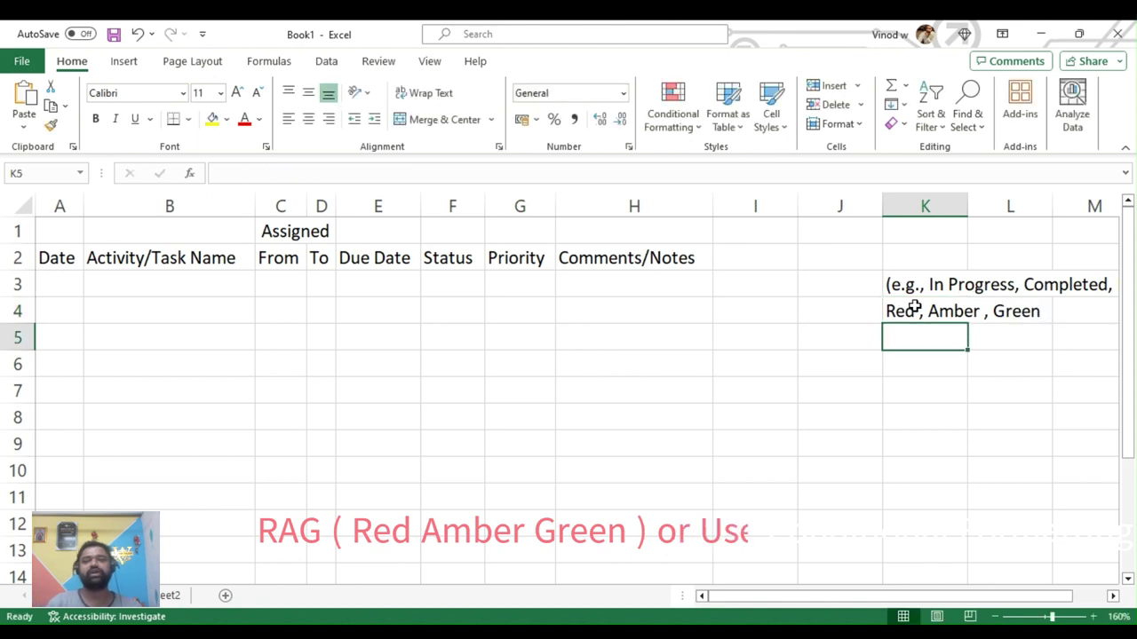
pyautogui.click(914, 308)
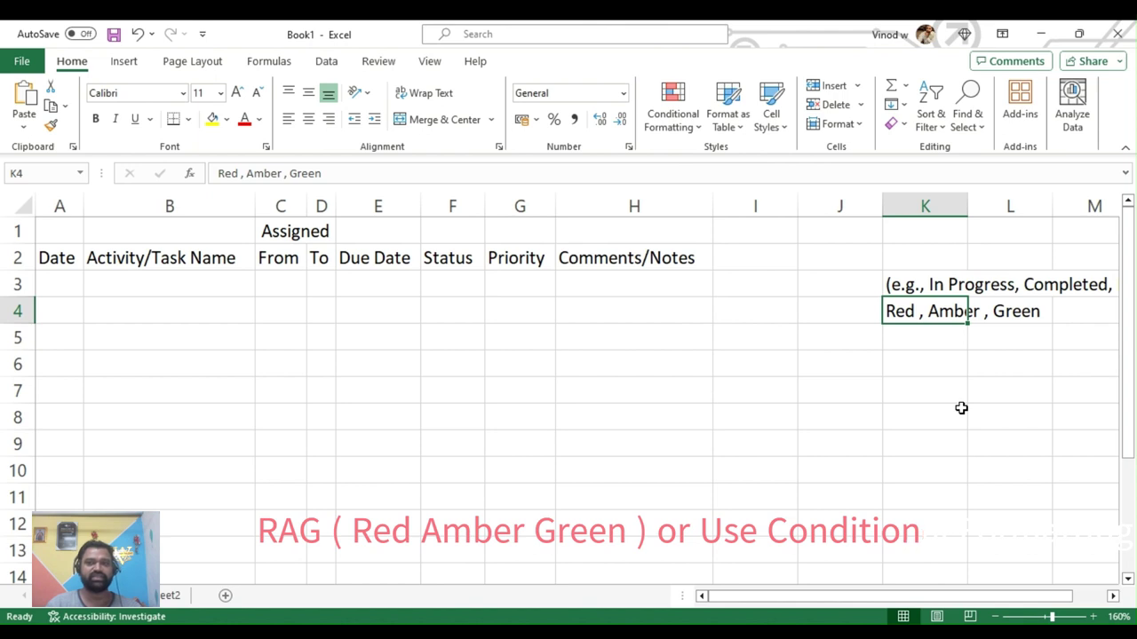
# Enter the priority levels 'Urgent , High , Medium , Low' in K5.
pyautogui.click(473, 288)
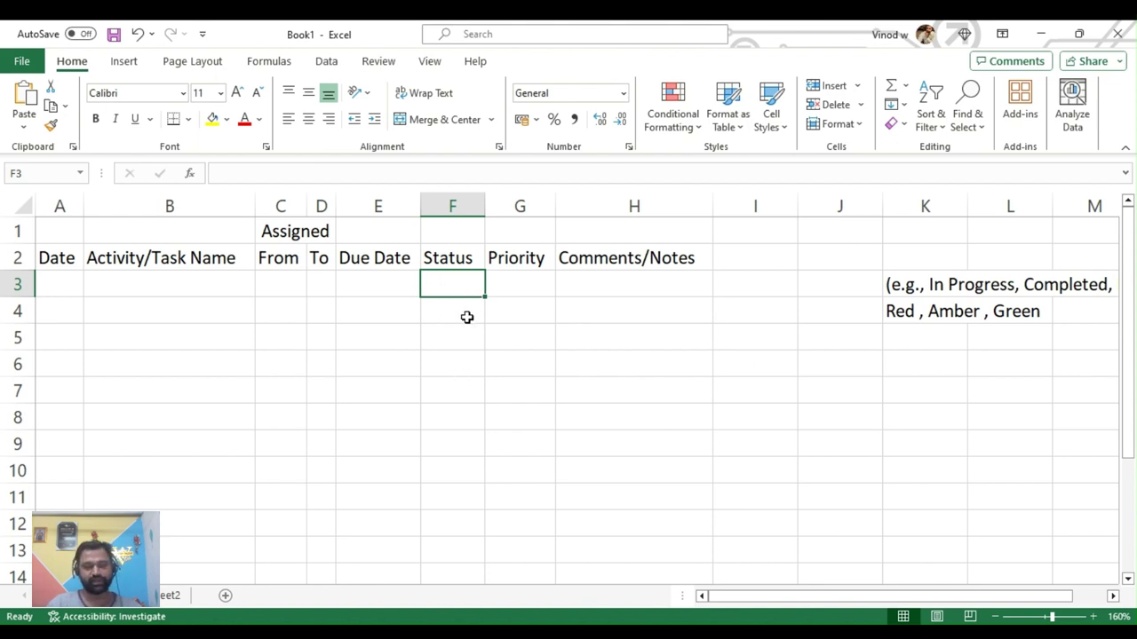
pyautogui.click(518, 280)
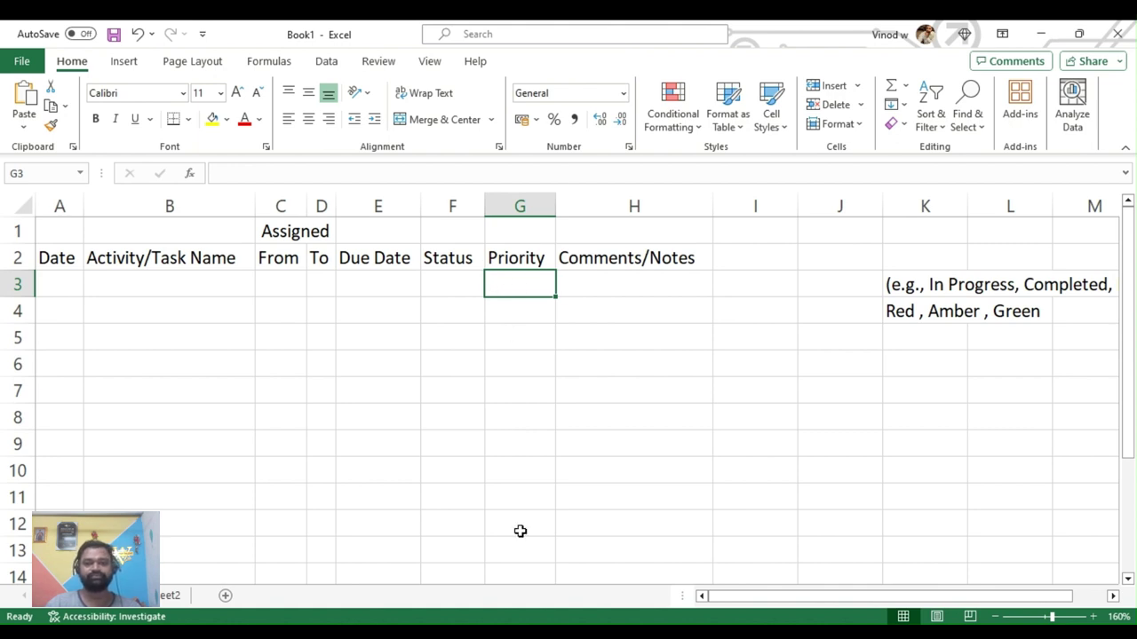
pyautogui.click(906, 338)
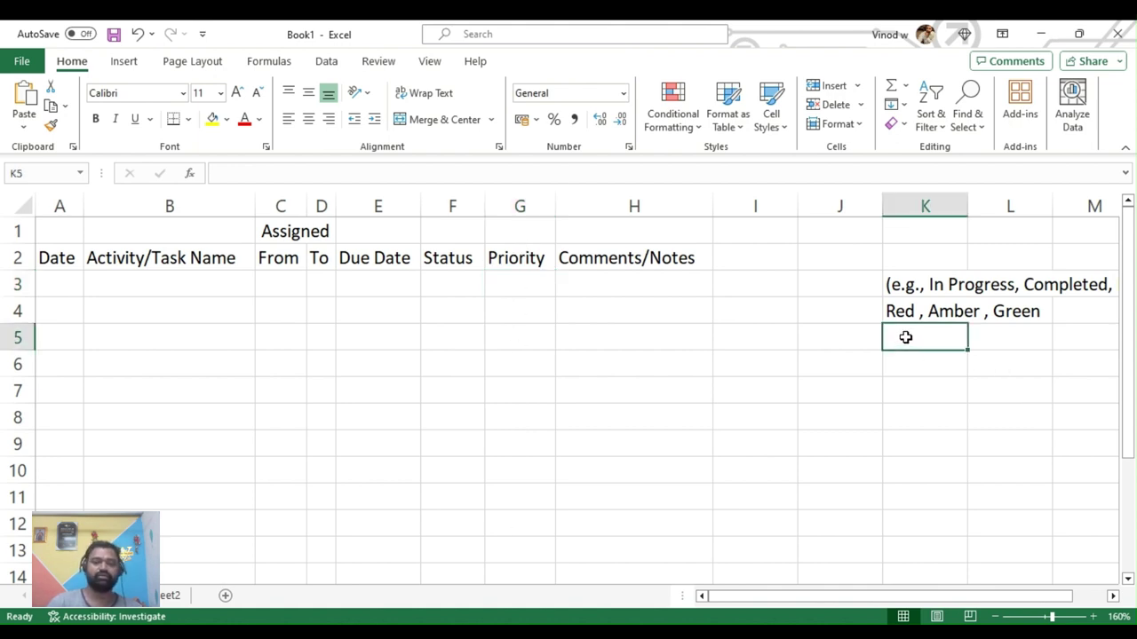
pyautogui.write('Urgent')
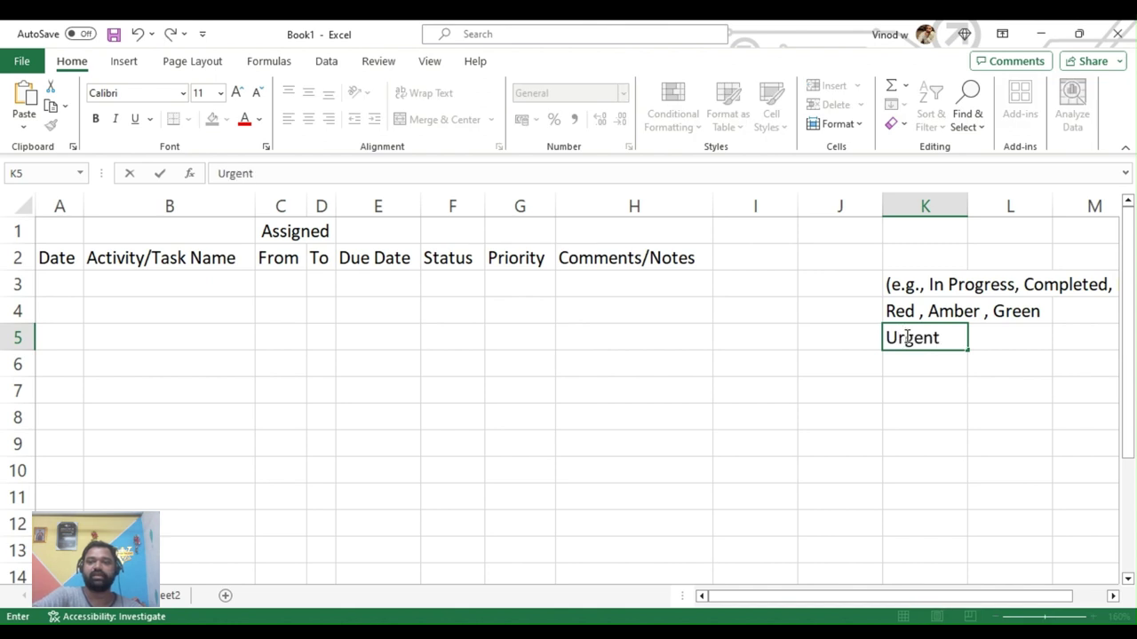
pyautogui.write('igh')
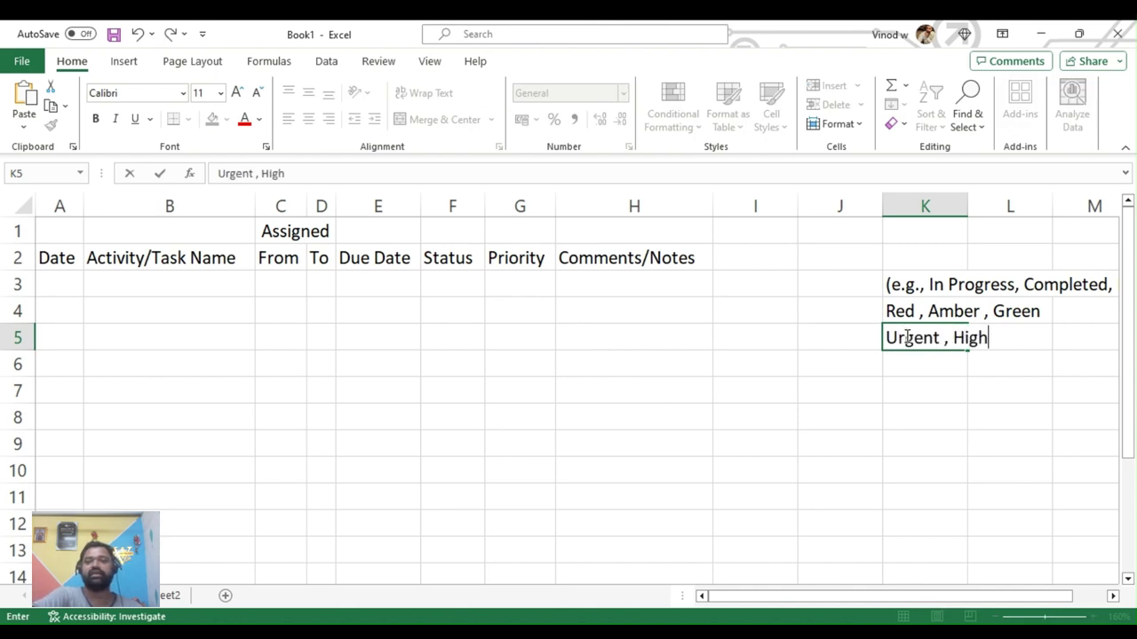
pyautogui.write(' , Mediu')
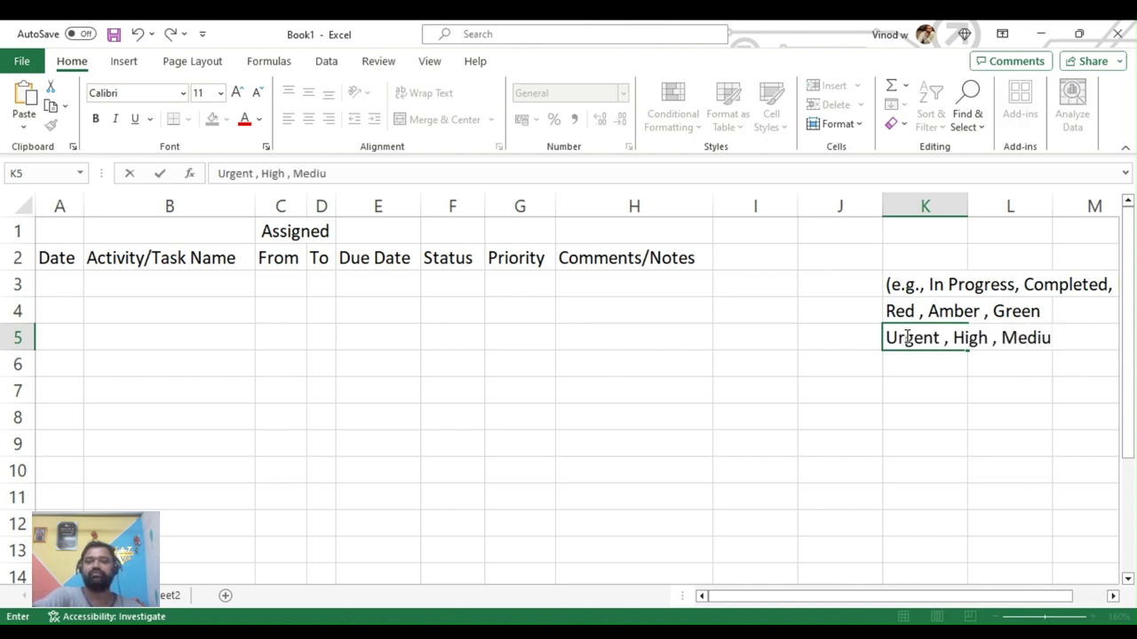
pyautogui.write('m , Low')
pyautogui.press('Return')
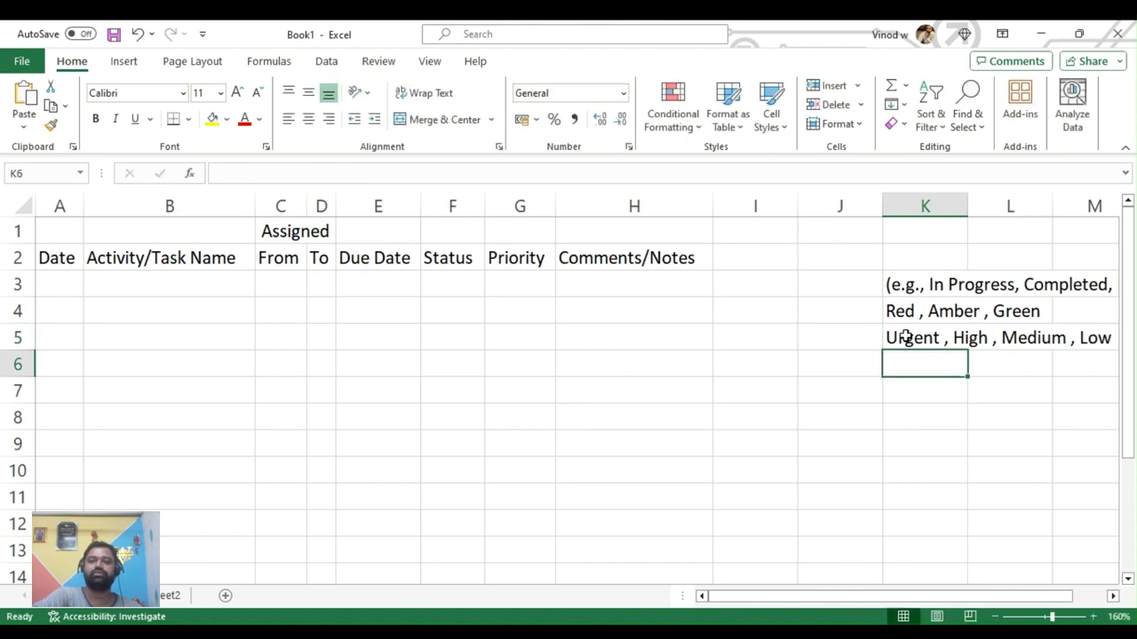
pyautogui.click(512, 252)
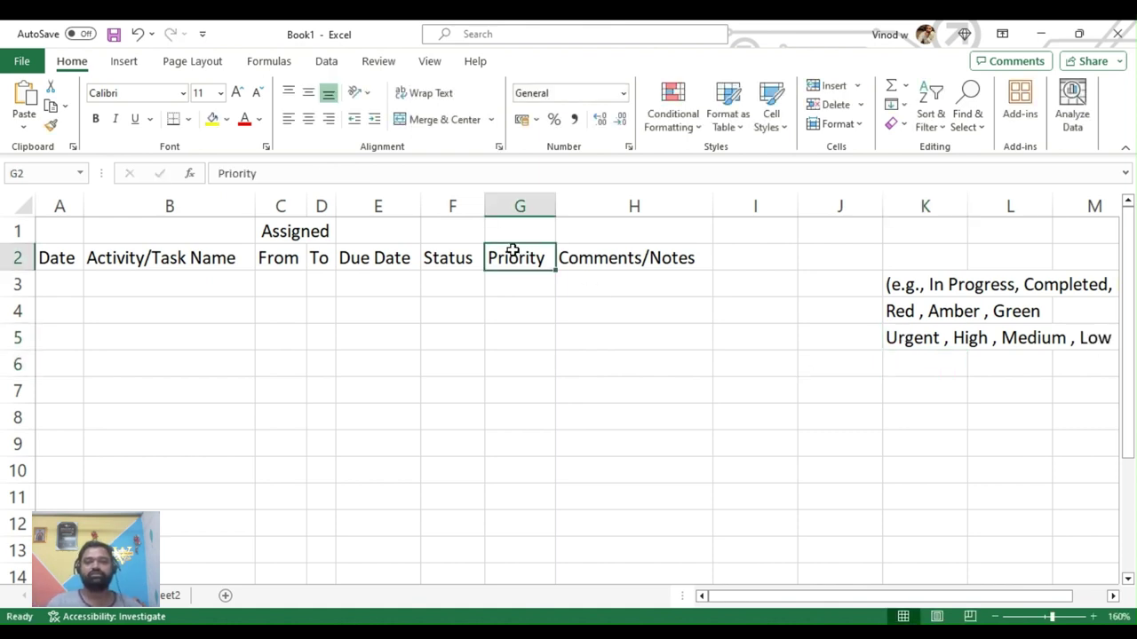
pyautogui.click(638, 261)
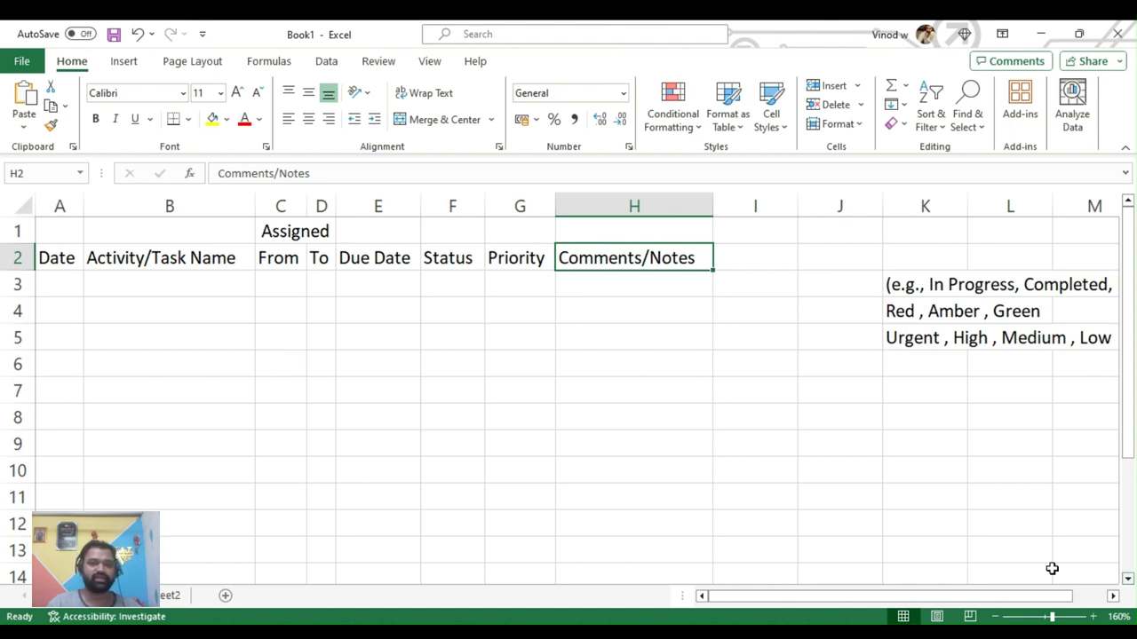
# Merge and middle-align the Date and Activity/Task Name headers across rows 1–2.
pyautogui.click(64, 233)
pyautogui.moveTo(64, 232); pyautogui.dragTo(59, 257)
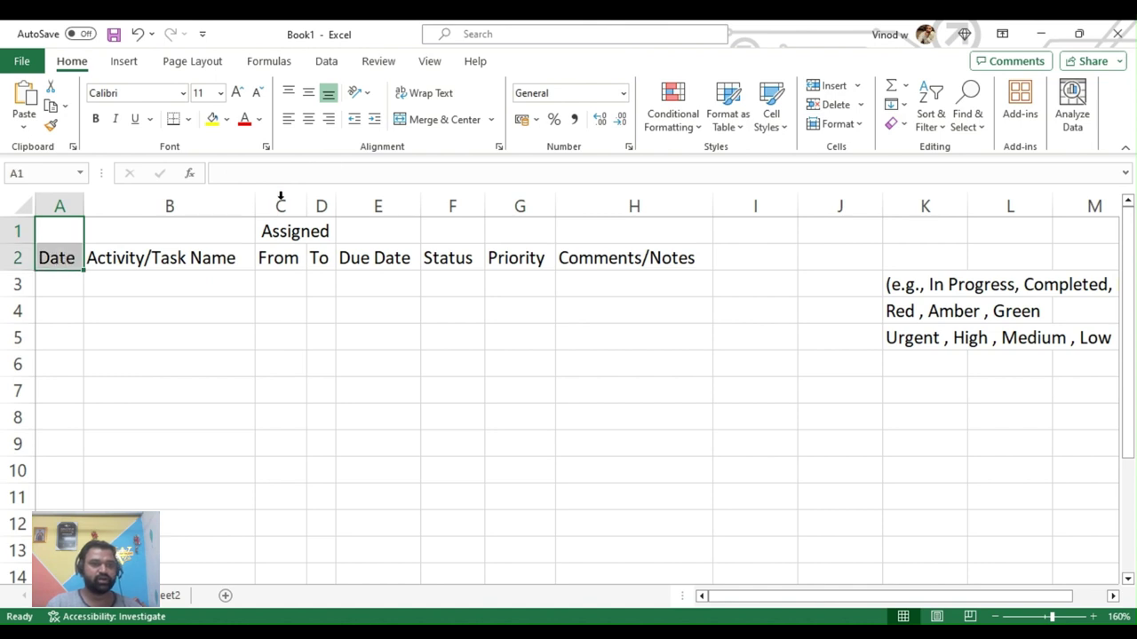
pyautogui.click(442, 121)
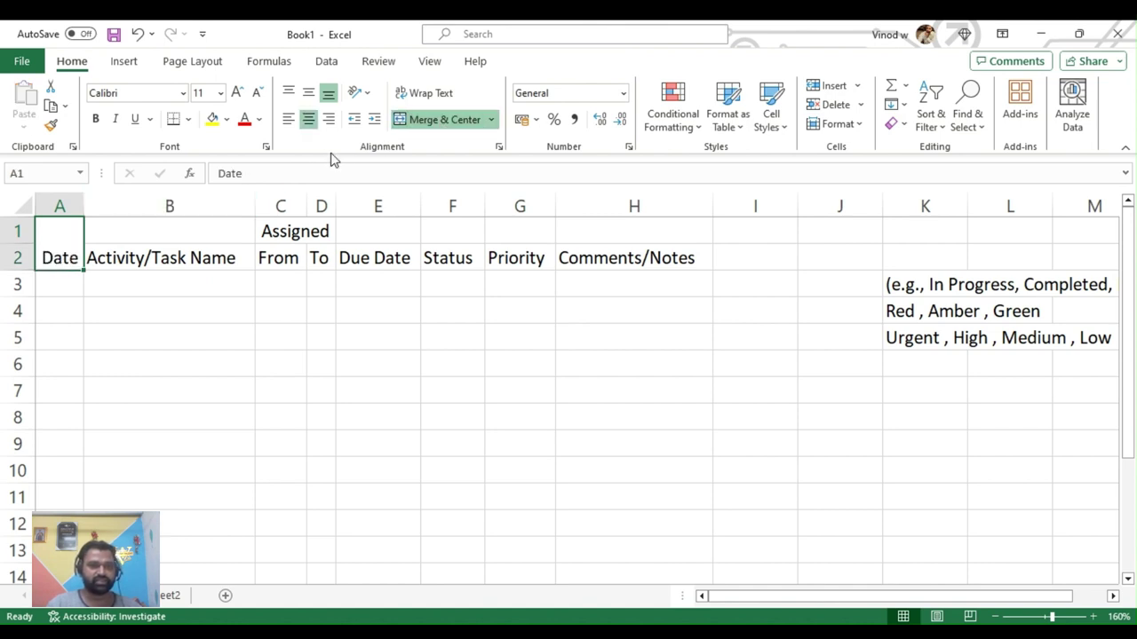
pyautogui.click(309, 92)
pyautogui.moveTo(191, 231); pyautogui.dragTo(183, 250)
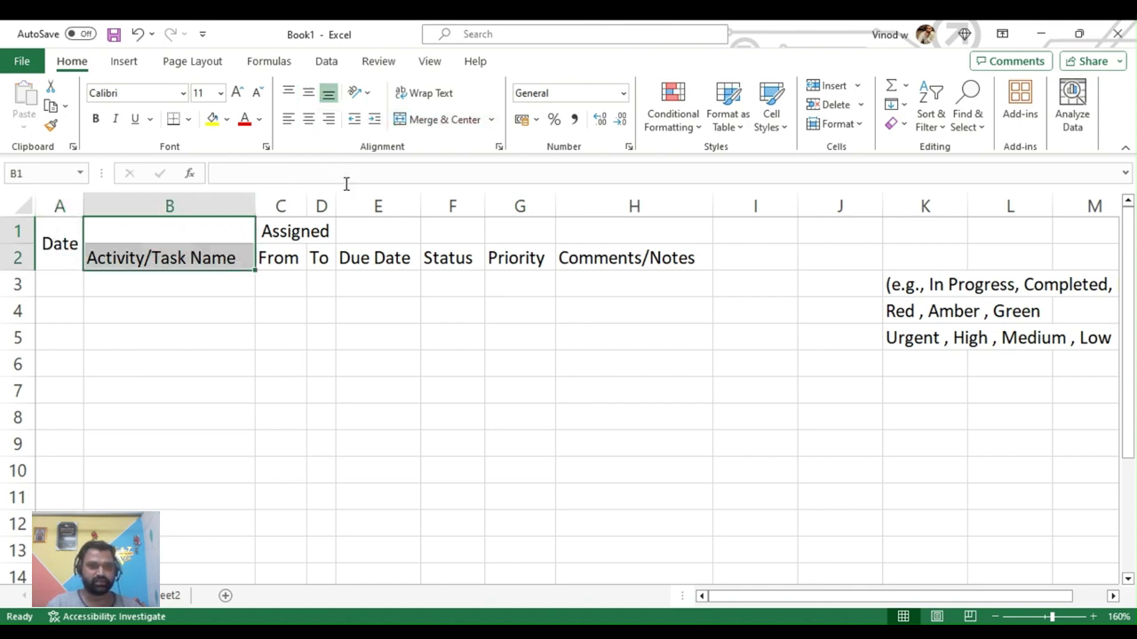
pyautogui.click(436, 119)
pyautogui.click(308, 93)
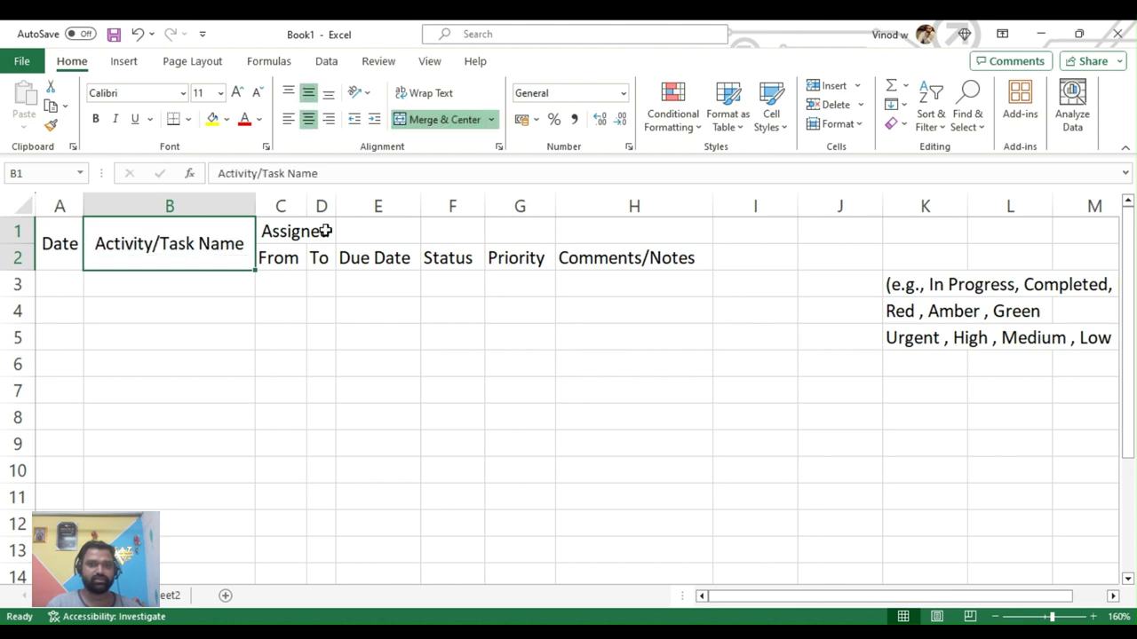
pyautogui.click(302, 258)
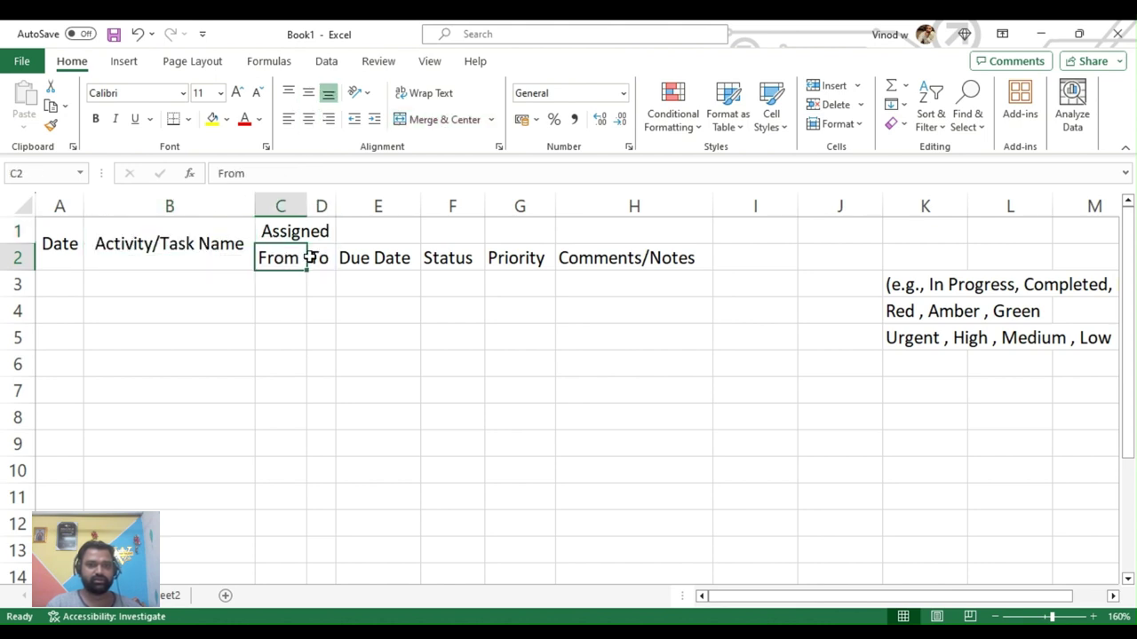
# Merge and middle-align the Due Date and Status headers across rows 1–2.
pyautogui.moveTo(406, 232); pyautogui.dragTo(406, 246)
pyautogui.click(441, 121)
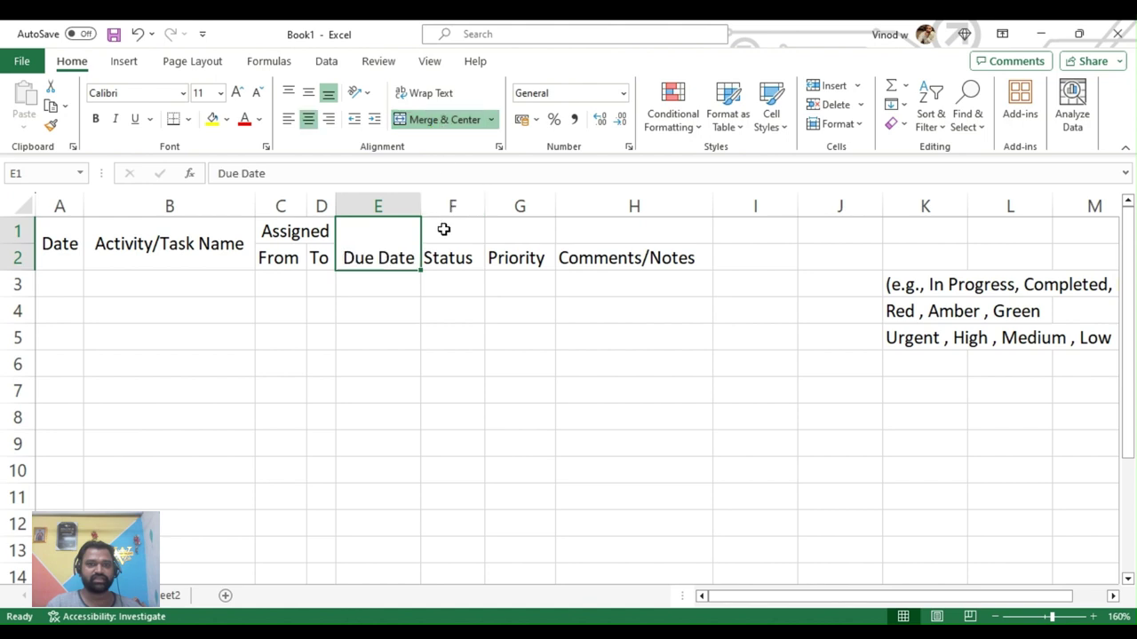
pyautogui.click(328, 93)
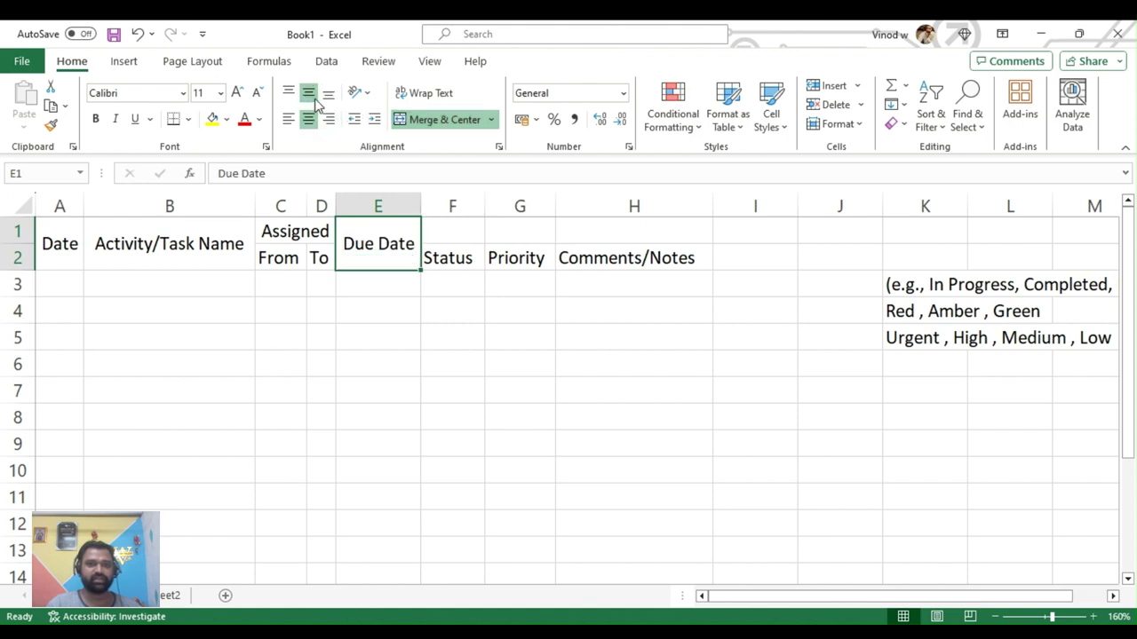
pyautogui.moveTo(467, 236); pyautogui.dragTo(470, 254)
pyautogui.click(435, 120)
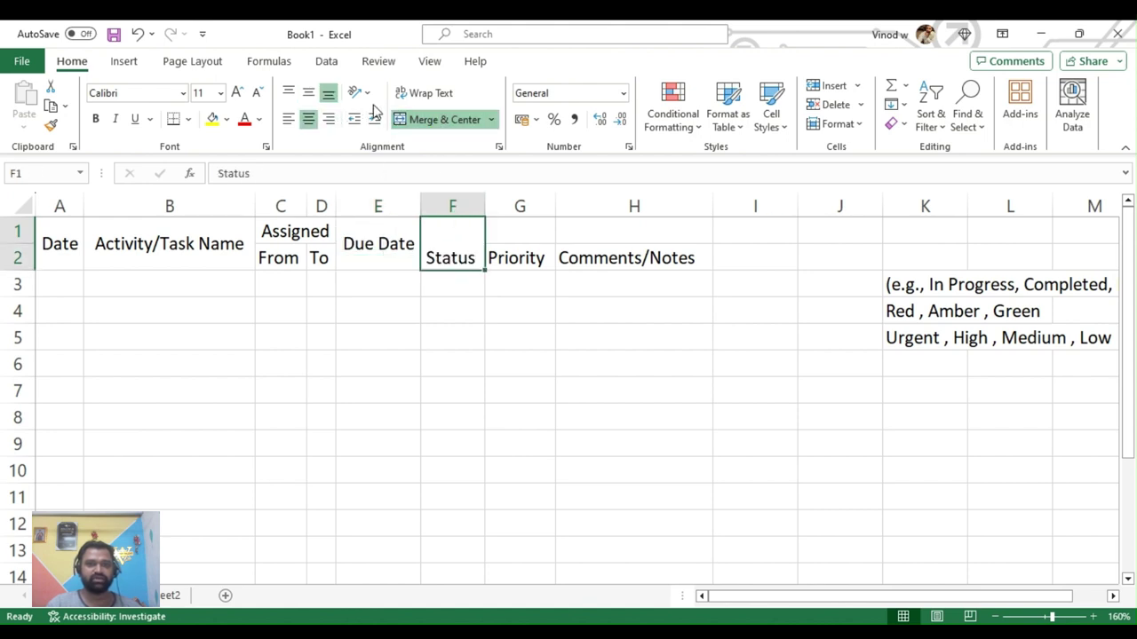
pyautogui.click(308, 93)
# Merge and middle-align the Priority and Comments/Notes headers across rows 1–2.
pyautogui.click(519, 238)
pyautogui.moveTo(519, 238); pyautogui.dragTo(518, 258)
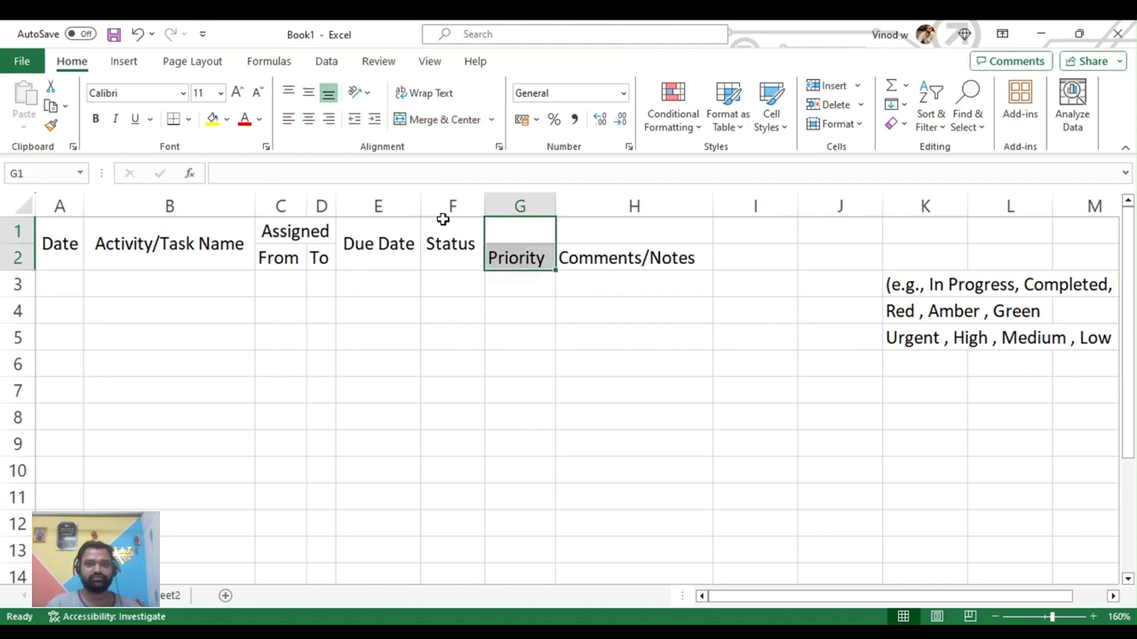
pyautogui.click(410, 119)
pyautogui.click(308, 94)
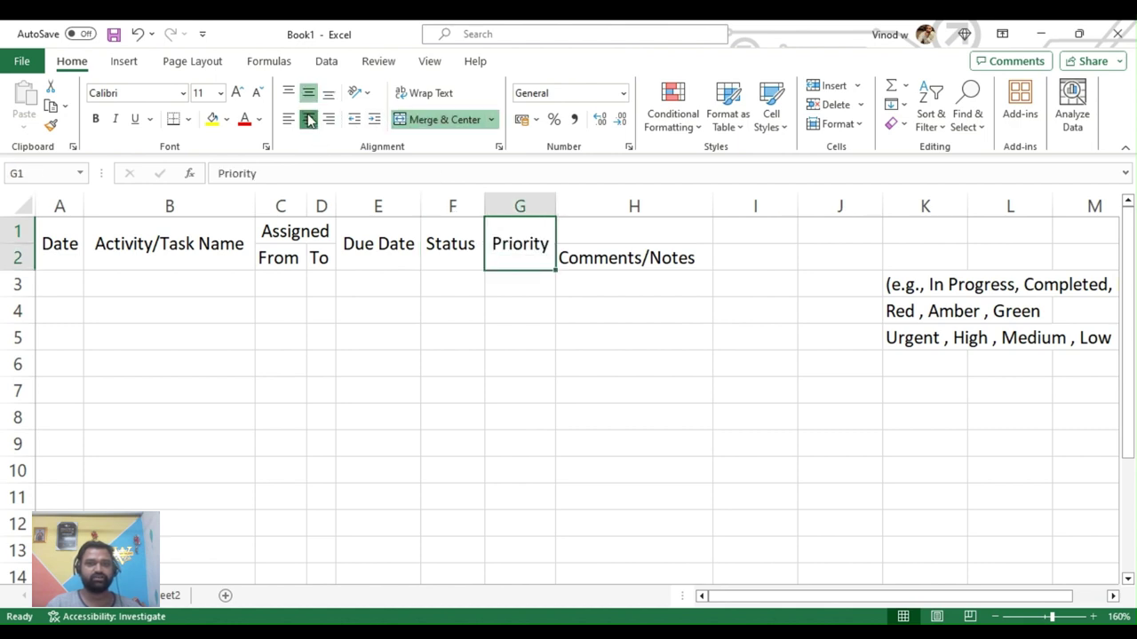
pyautogui.moveTo(634, 236); pyautogui.dragTo(634, 257)
pyautogui.click(410, 122)
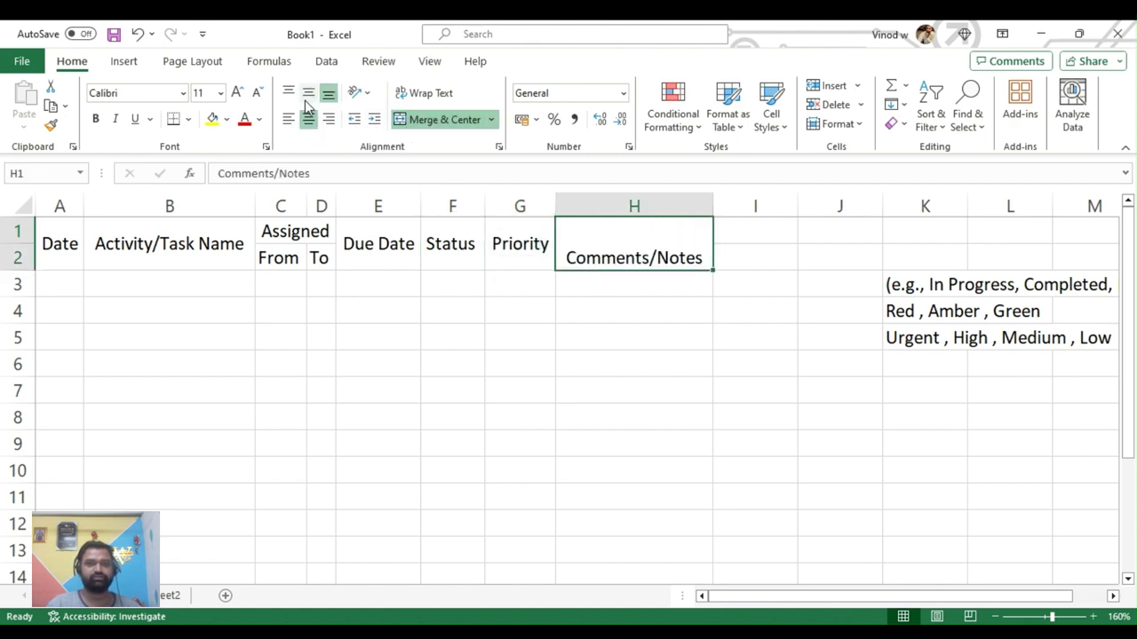
pyautogui.click(308, 94)
pyautogui.click(457, 302)
pyautogui.moveTo(51, 231); pyautogui.dragTo(655, 240)
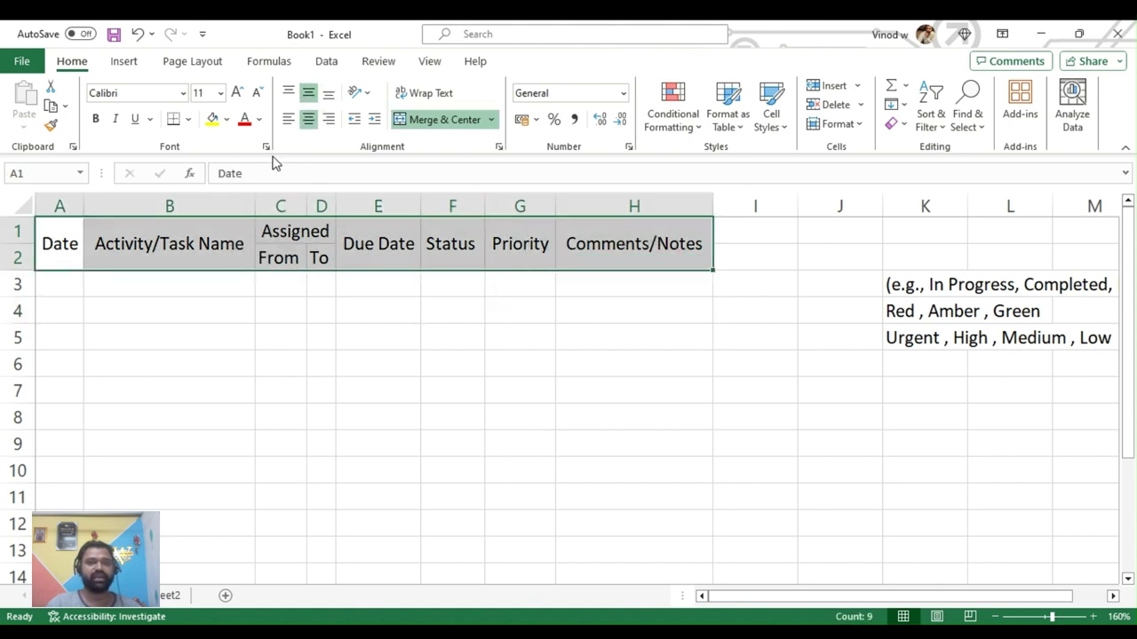
# Fill the A1:H2 header block dark blue and make its text white.
pyautogui.click(227, 119)
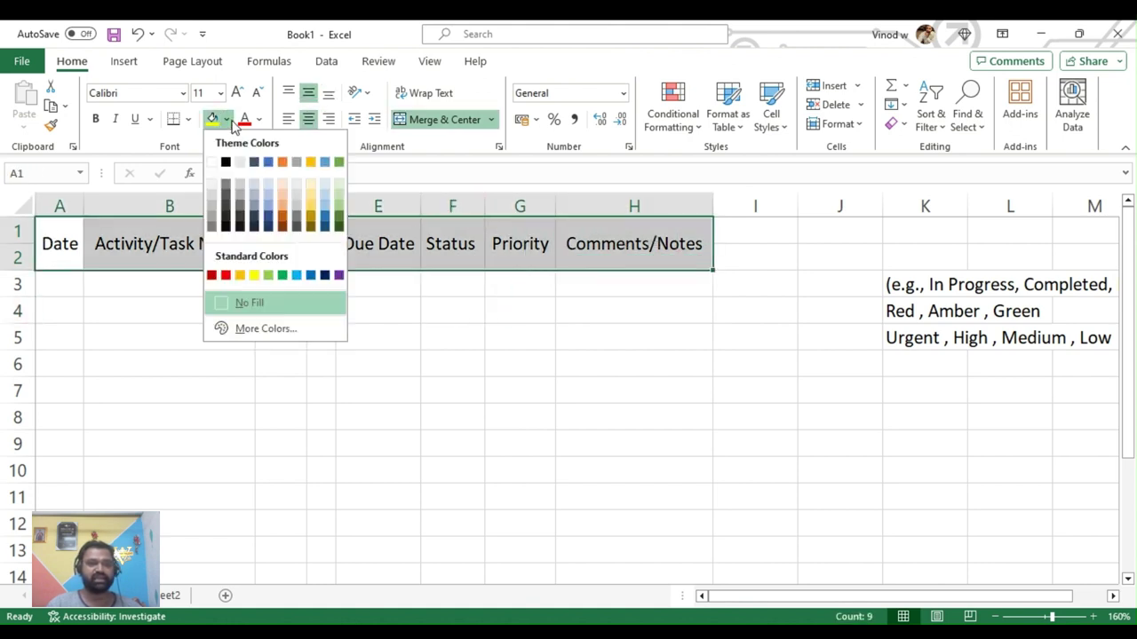
pyautogui.click(325, 276)
pyautogui.click(259, 121)
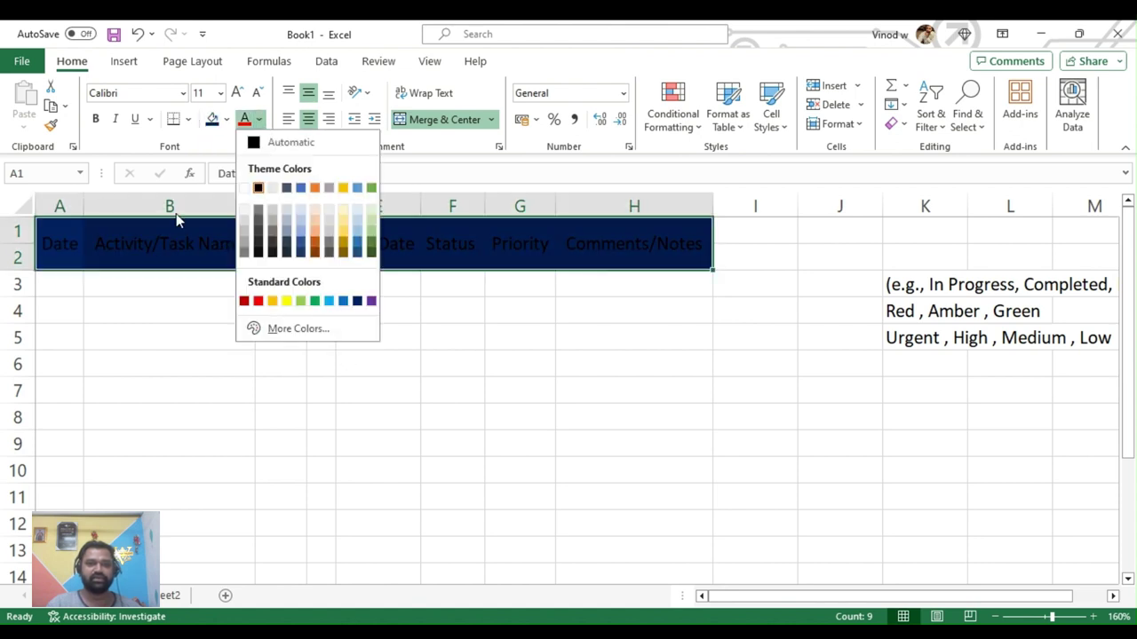
pyautogui.click(257, 187)
pyautogui.click(476, 343)
pyautogui.click(382, 313)
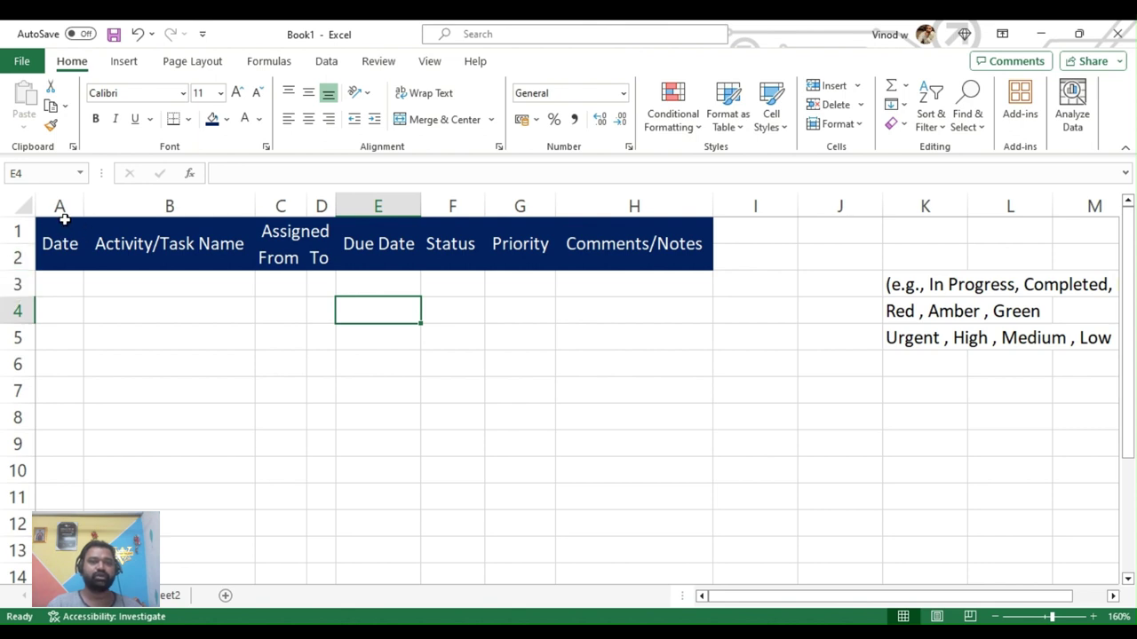
# Select the Status entry cells F3:F12.
pyautogui.moveTo(59, 206); pyautogui.dragTo(315, 200)
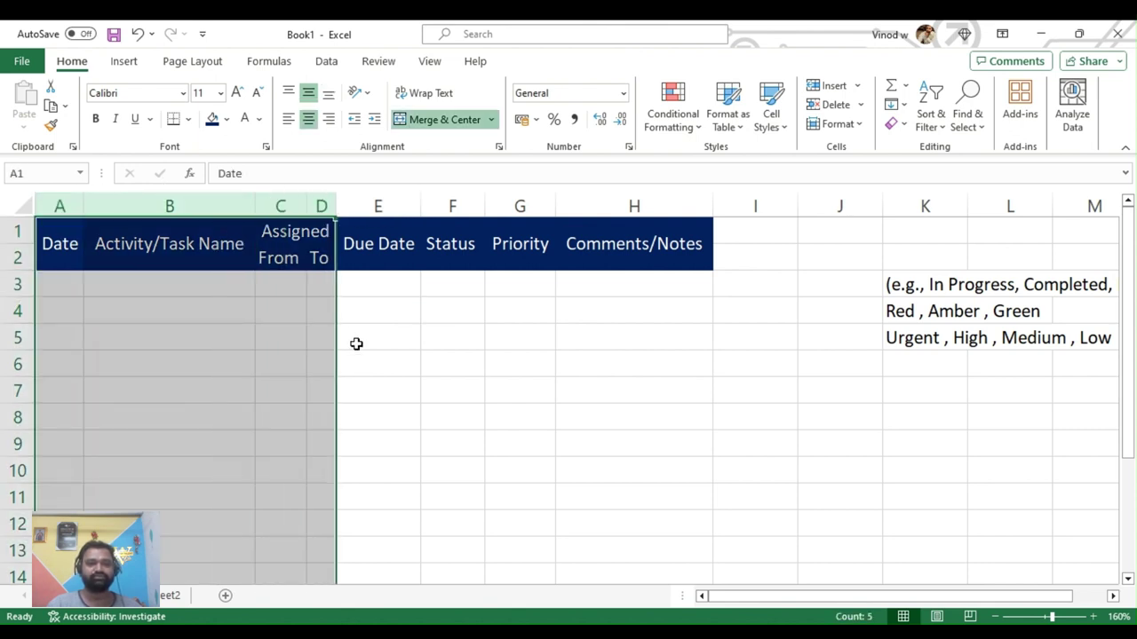
pyautogui.click(356, 343)
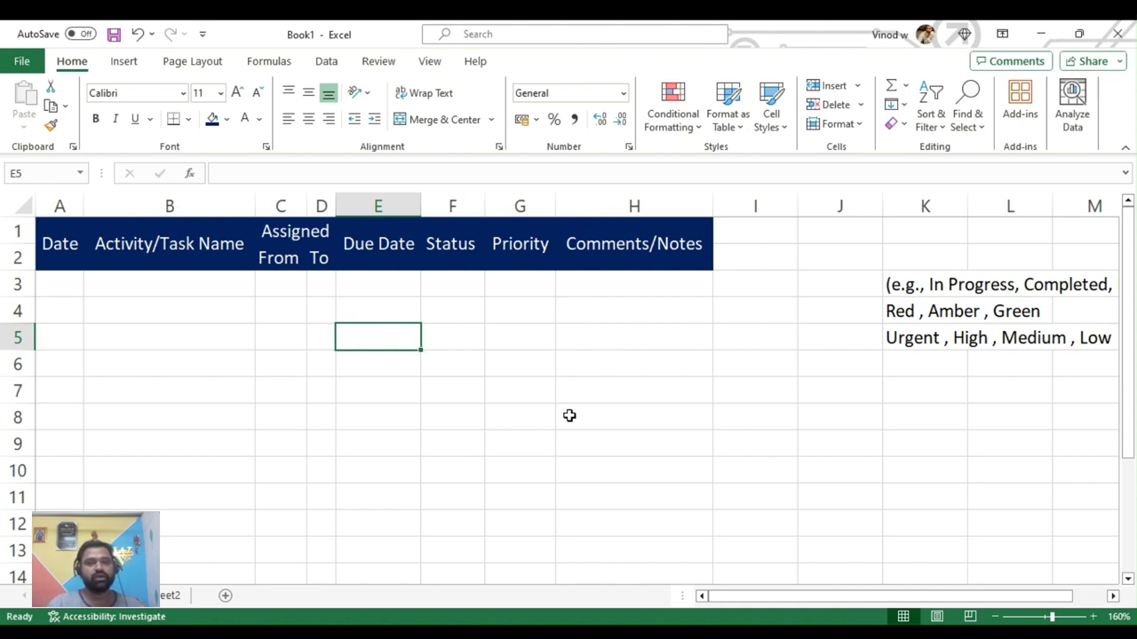
pyautogui.click(922, 287)
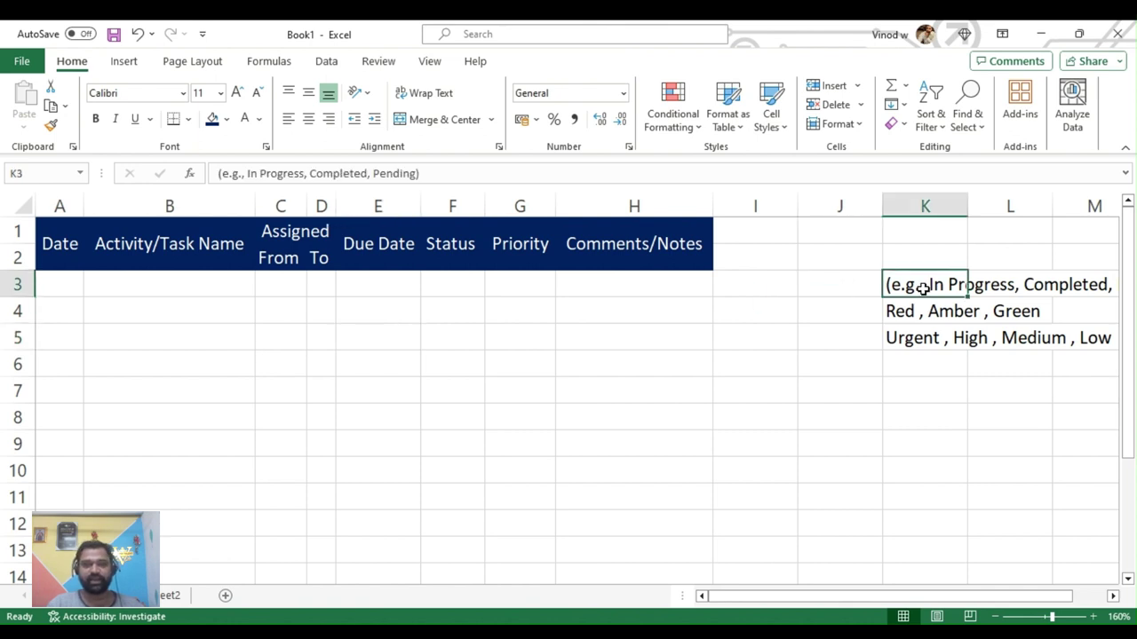
pyautogui.click(399, 285)
pyautogui.click(460, 275)
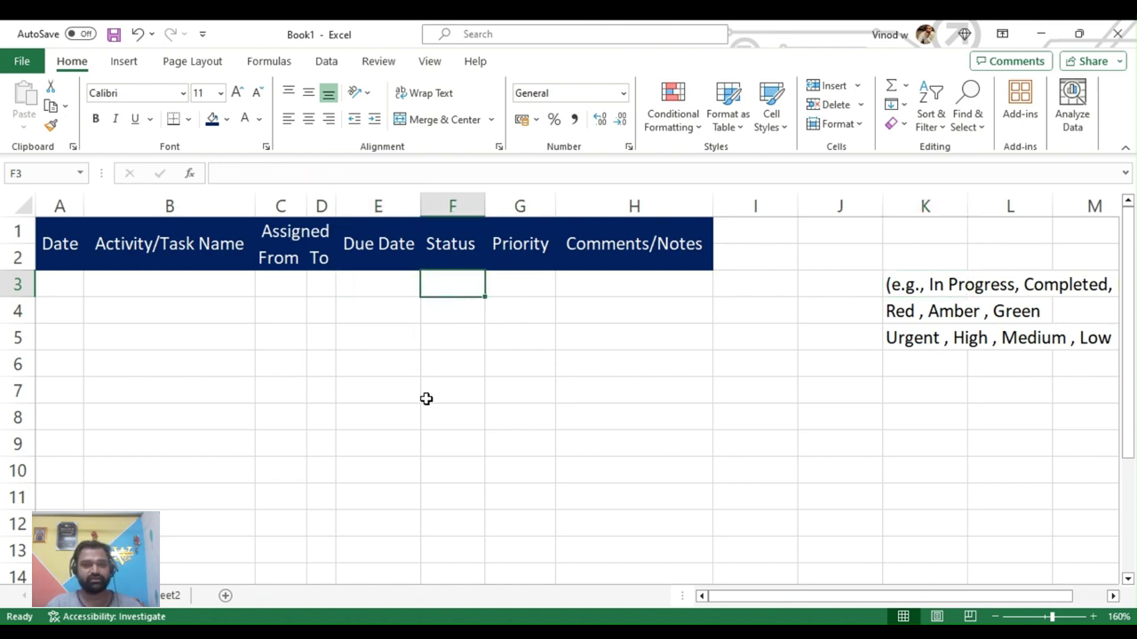
pyautogui.keyDown('shift'); pyautogui.click(449, 529); pyautogui.keyUp('shift')
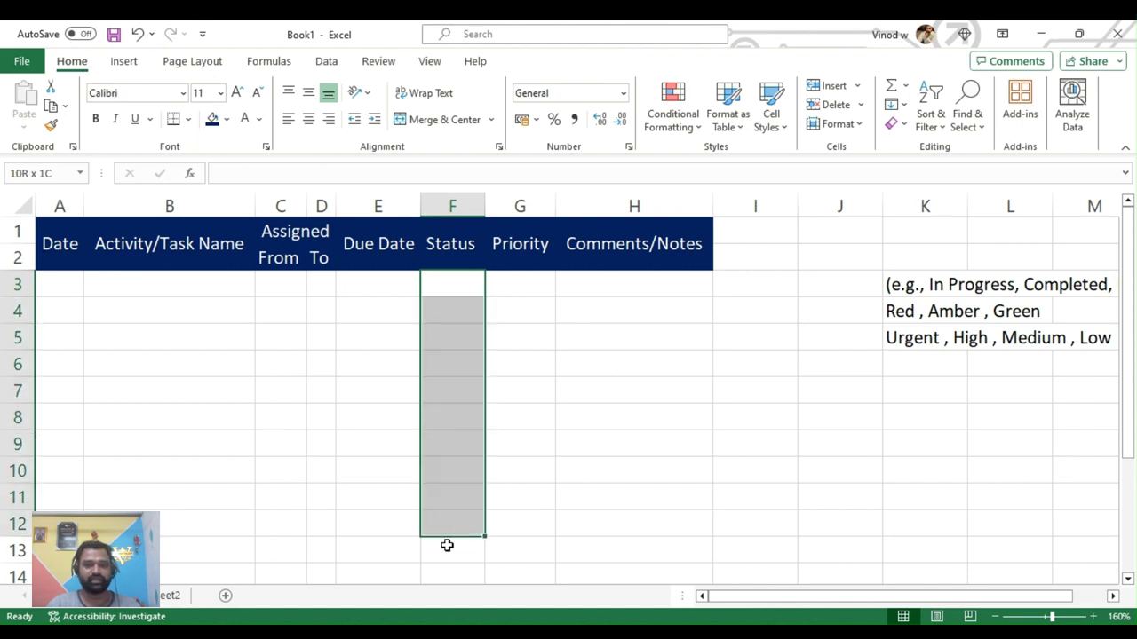
# Apply a List data validation to F3:F12 sourced from K7:K10.
pyautogui.click(325, 62)
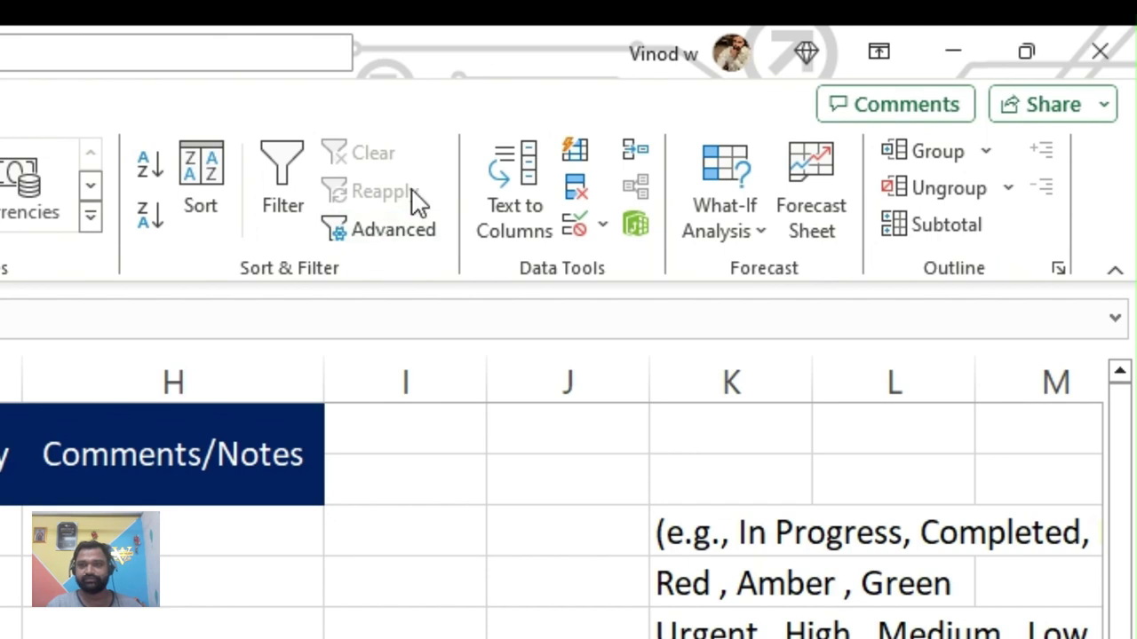
pyautogui.click(604, 226)
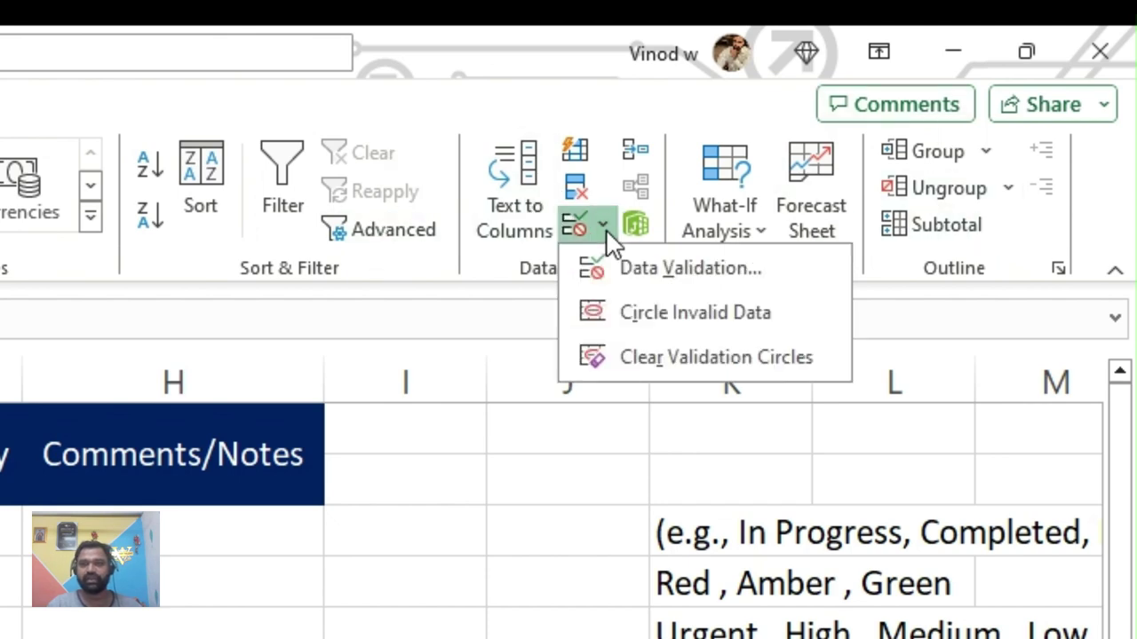
pyautogui.click(642, 269)
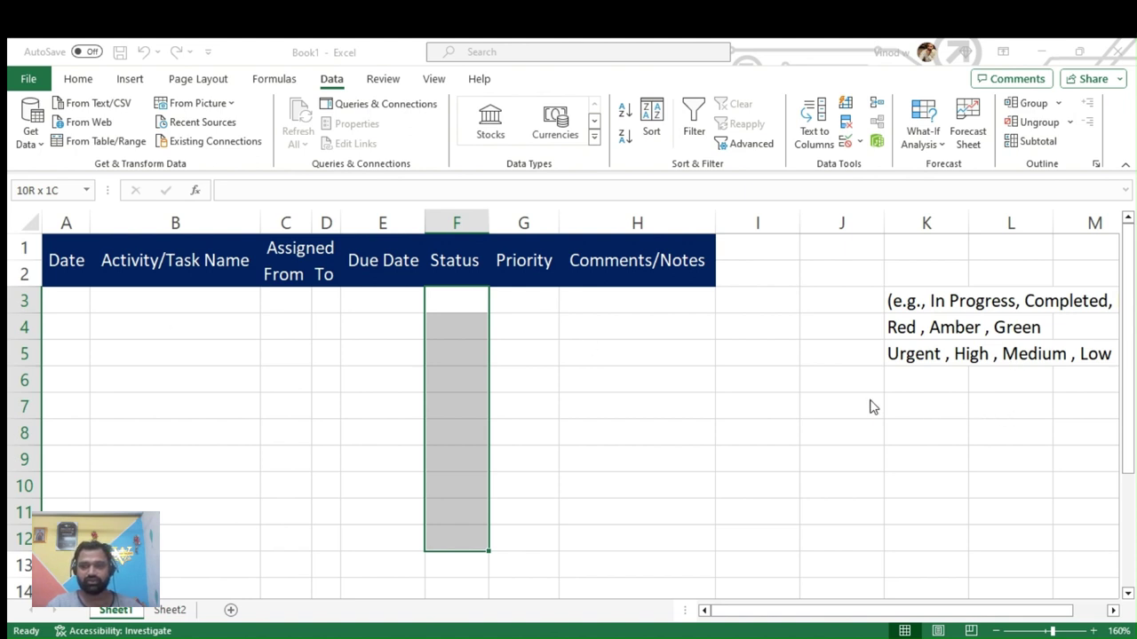
pyautogui.moveTo(932, 409); pyautogui.dragTo(944, 462)
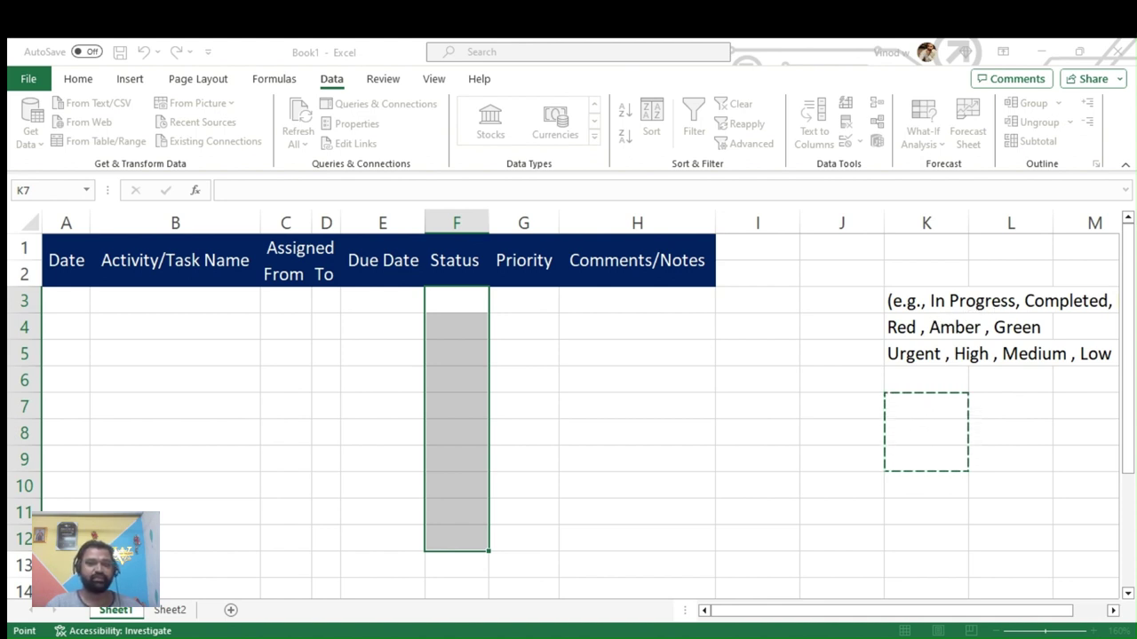
pyautogui.press('Return')
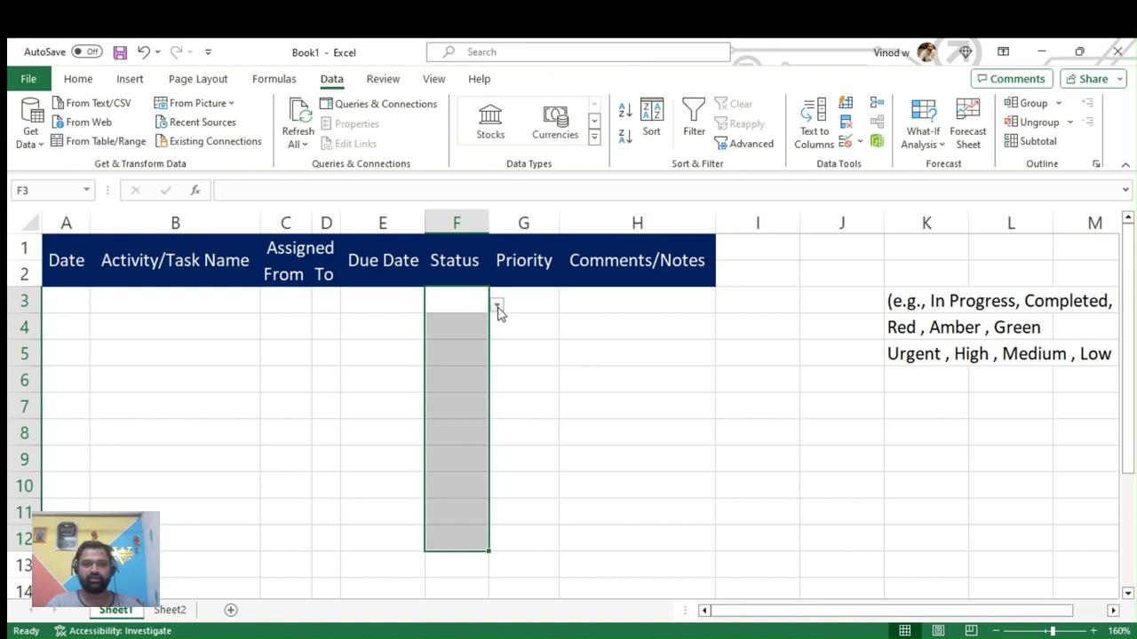
pyautogui.click(885, 411)
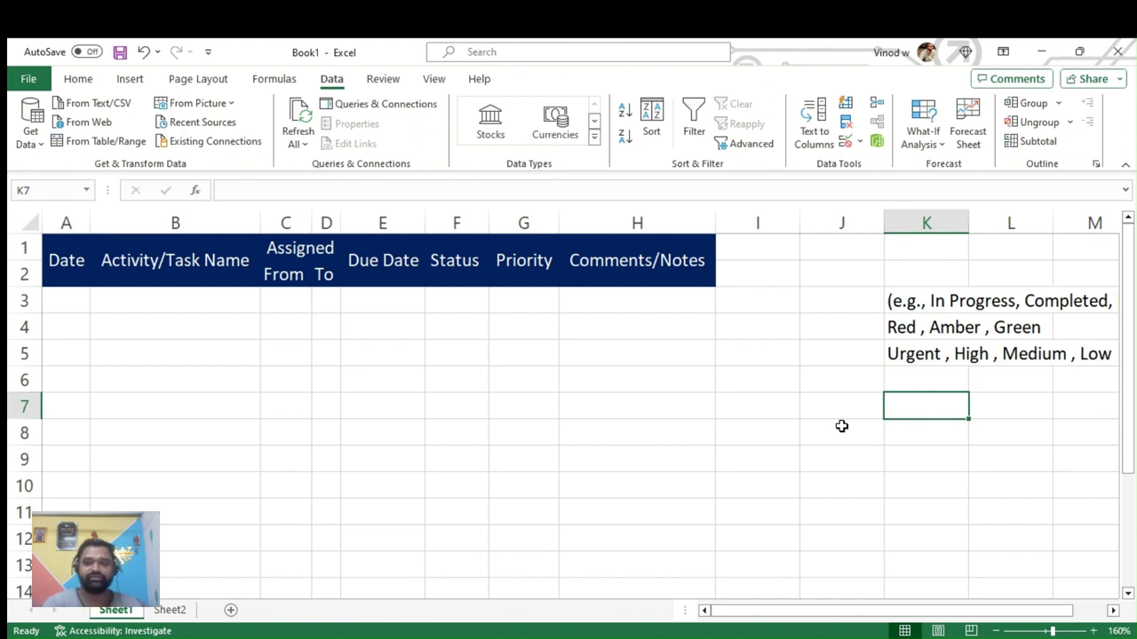
# Enter the status options In Progress, Completed and Pending in K7:K9.
pyautogui.write('In G')
pyautogui.press('BackSpace')
pyautogui.write('P')
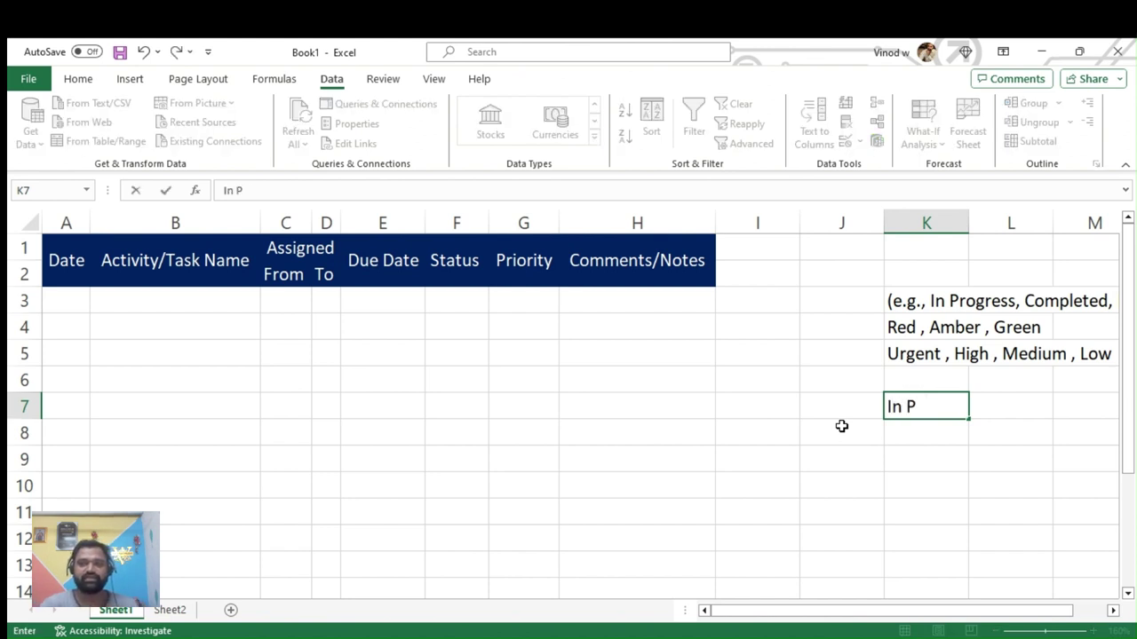
pyautogui.write('or')
pyautogui.press('BackSpace')
pyautogui.write('rogress')
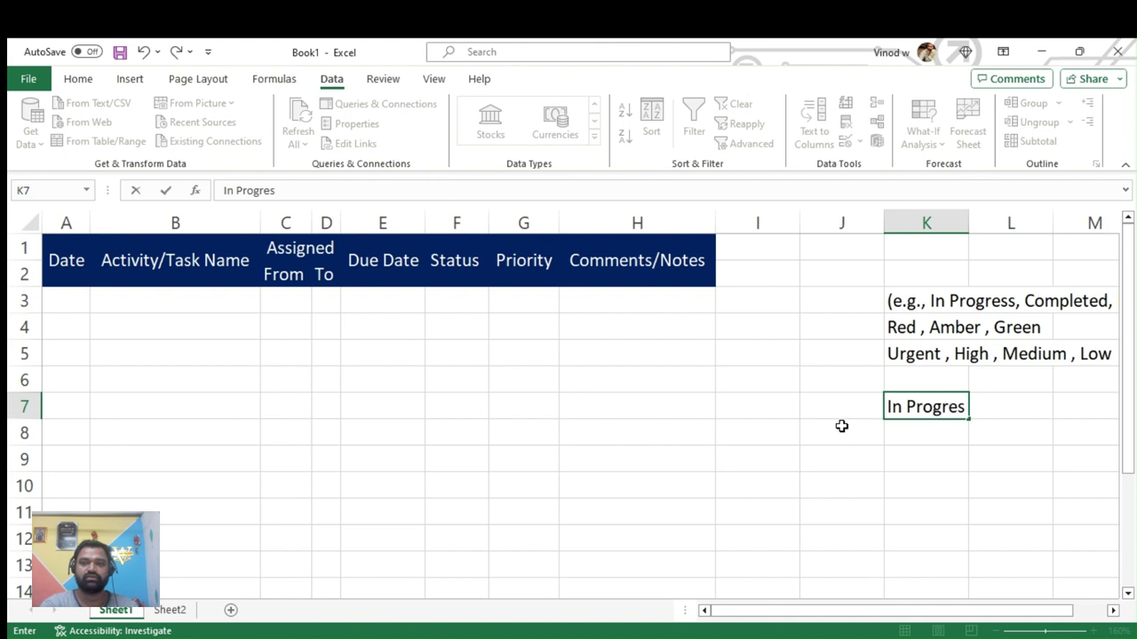
pyautogui.press('Return')
pyautogui.write('Completed')
pyautogui.press('Return')
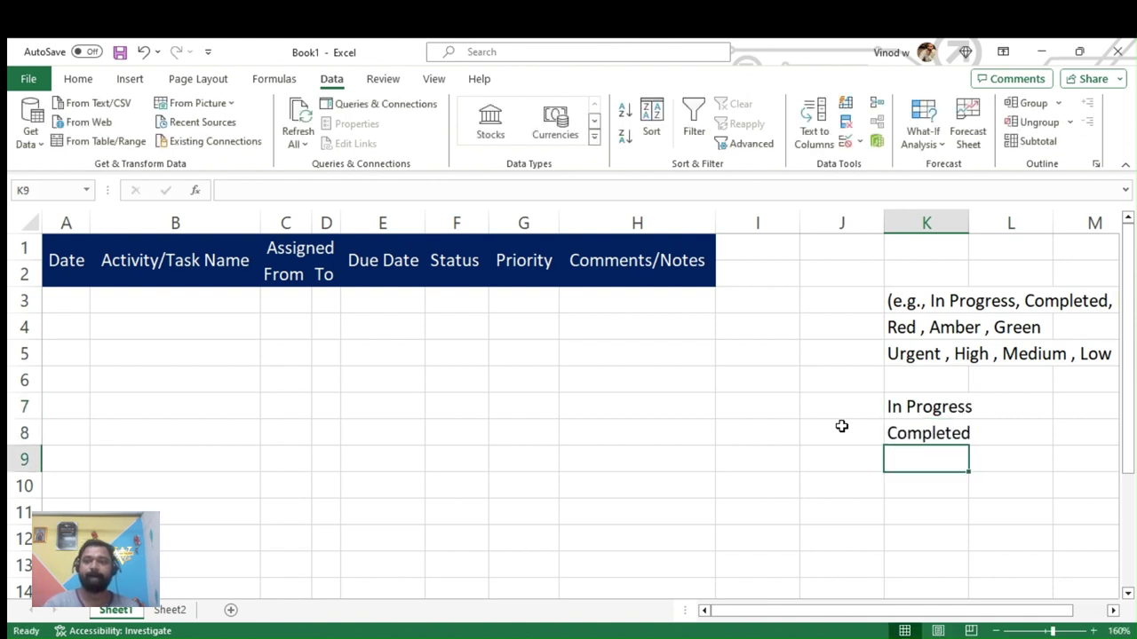
pyautogui.press('Right')
pyautogui.press('Right')
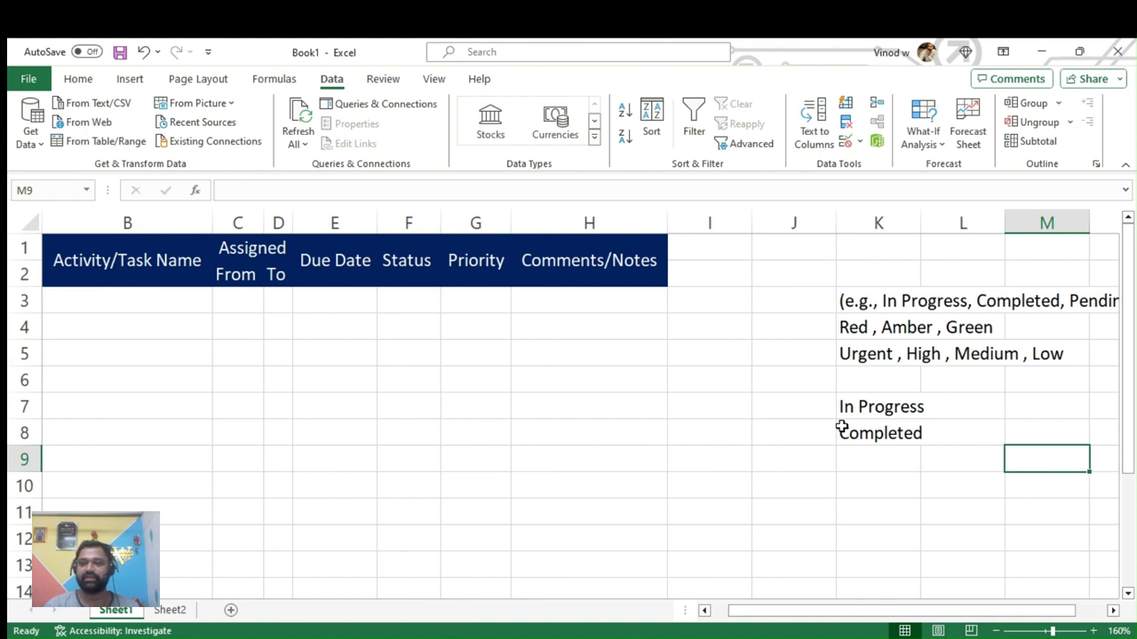
pyautogui.press('Left')
pyautogui.press('Left')
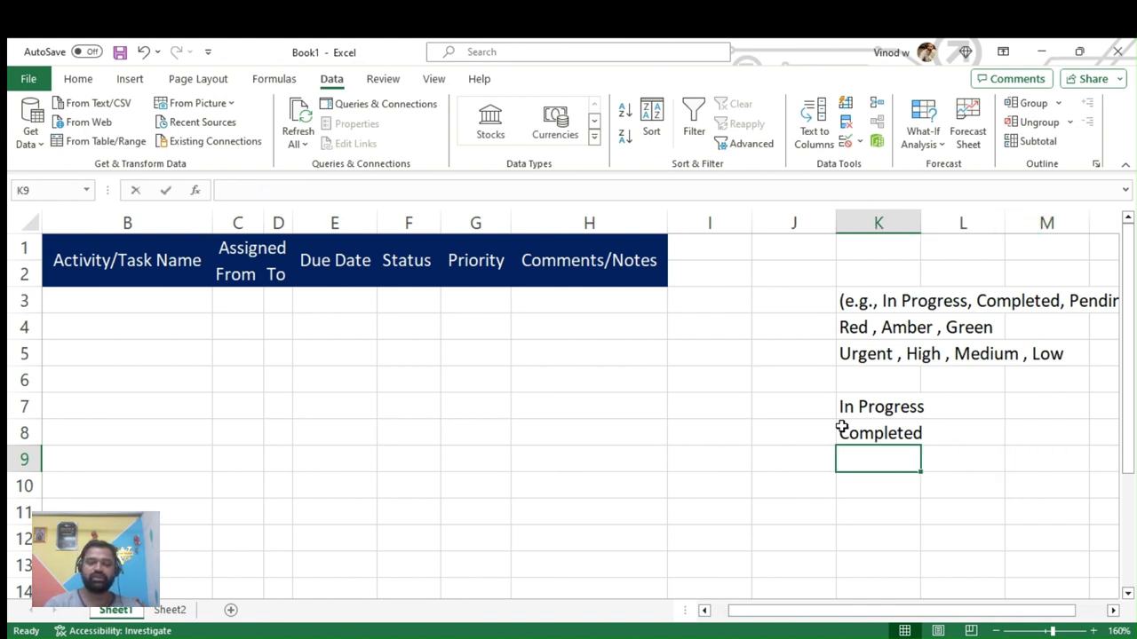
pyautogui.write('Pending')
pyautogui.press('Return')
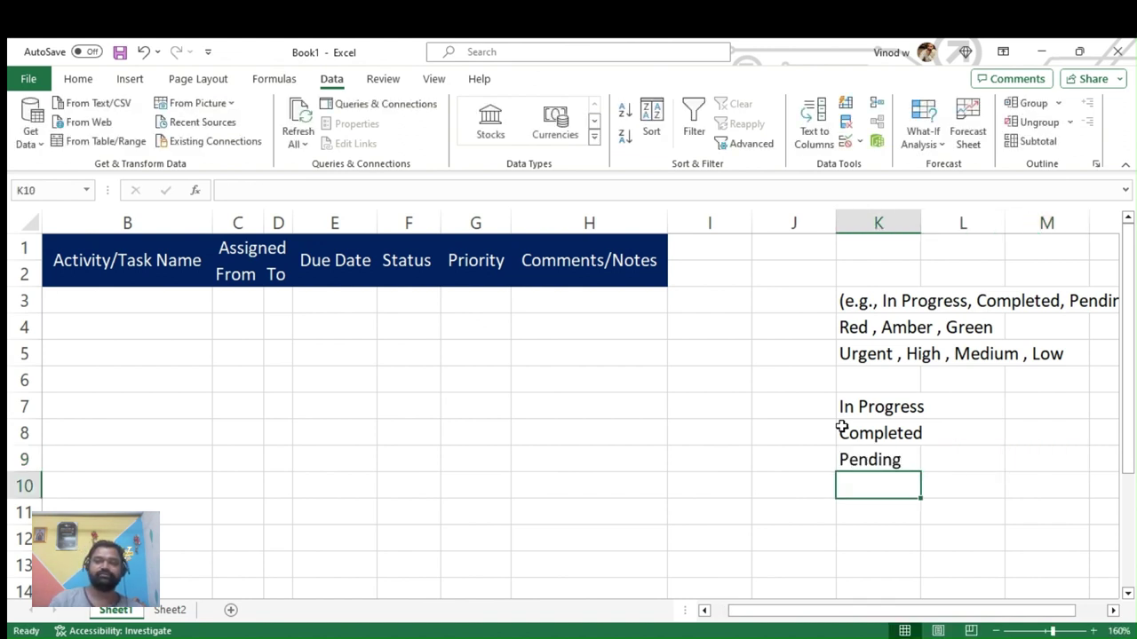
# Choose Completed from F3's Status dropdown.
pyautogui.click(619, 435)
pyautogui.click(399, 323)
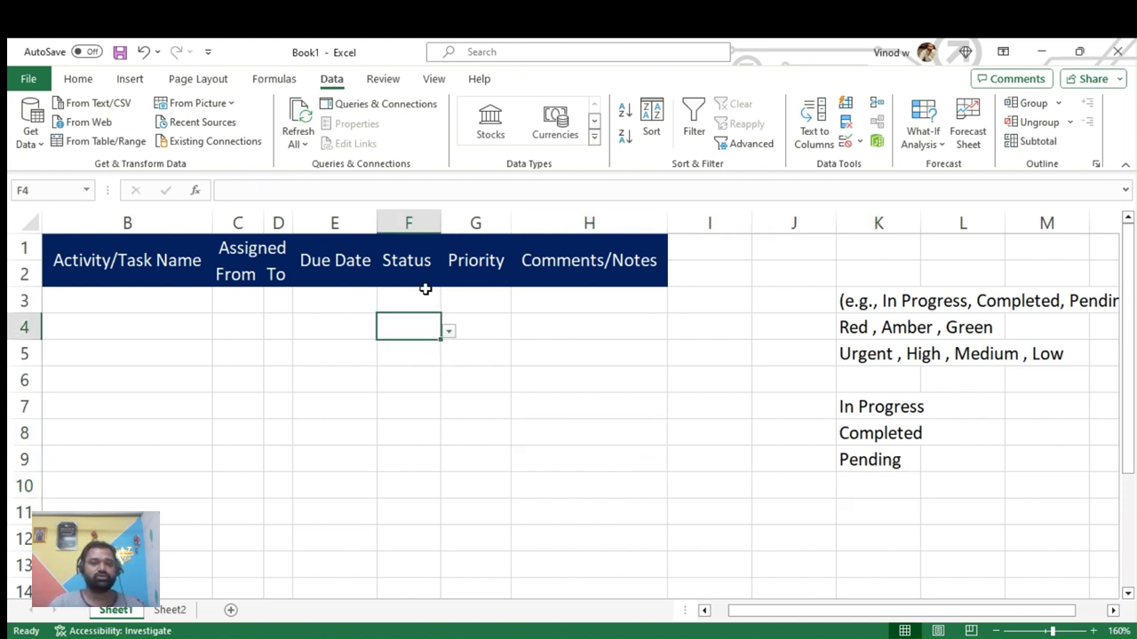
pyautogui.click(426, 291)
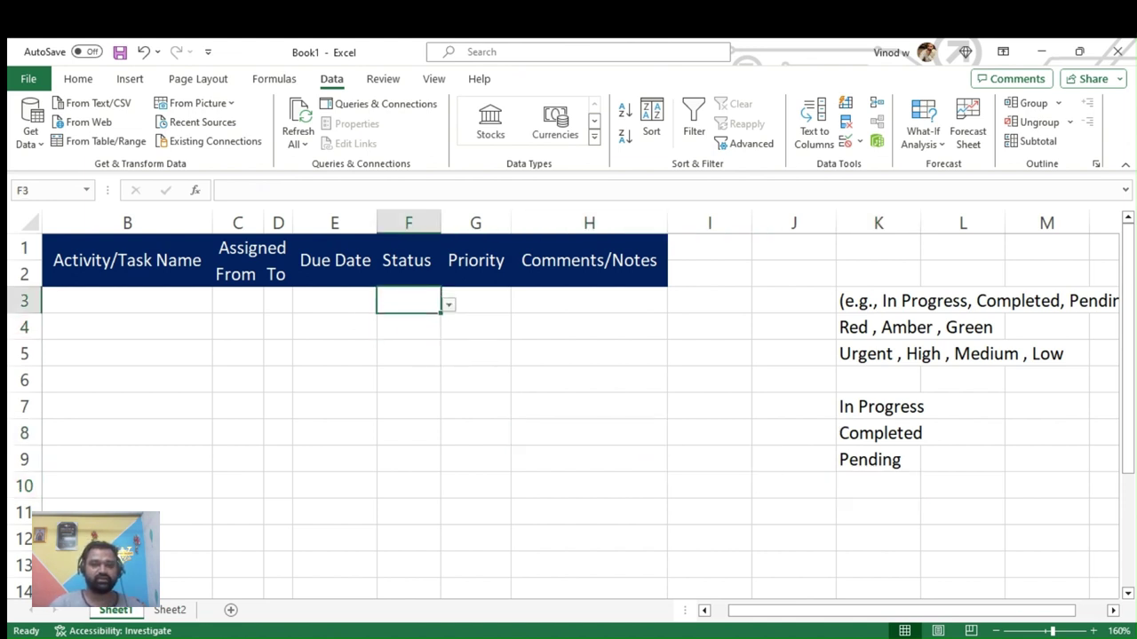
pyautogui.click(449, 305)
pyautogui.click(408, 327)
pyautogui.click(411, 328)
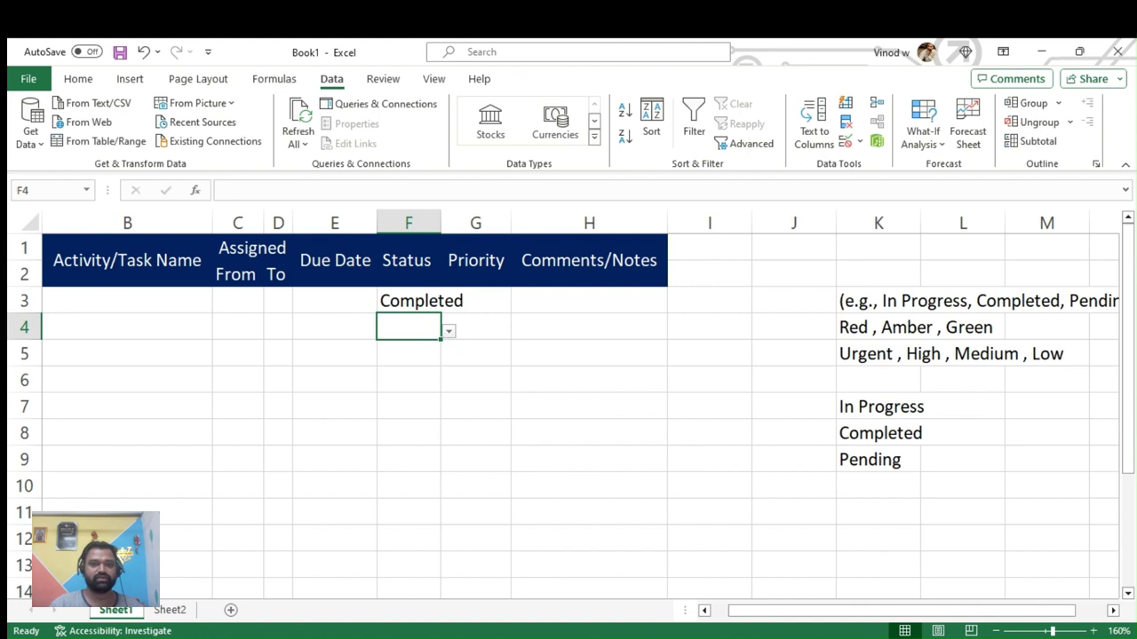
# Choose In Progress for F4 and Pending for F5 from their Status dropdowns.
pyautogui.click(448, 331)
pyautogui.click(414, 353)
pyautogui.click(413, 360)
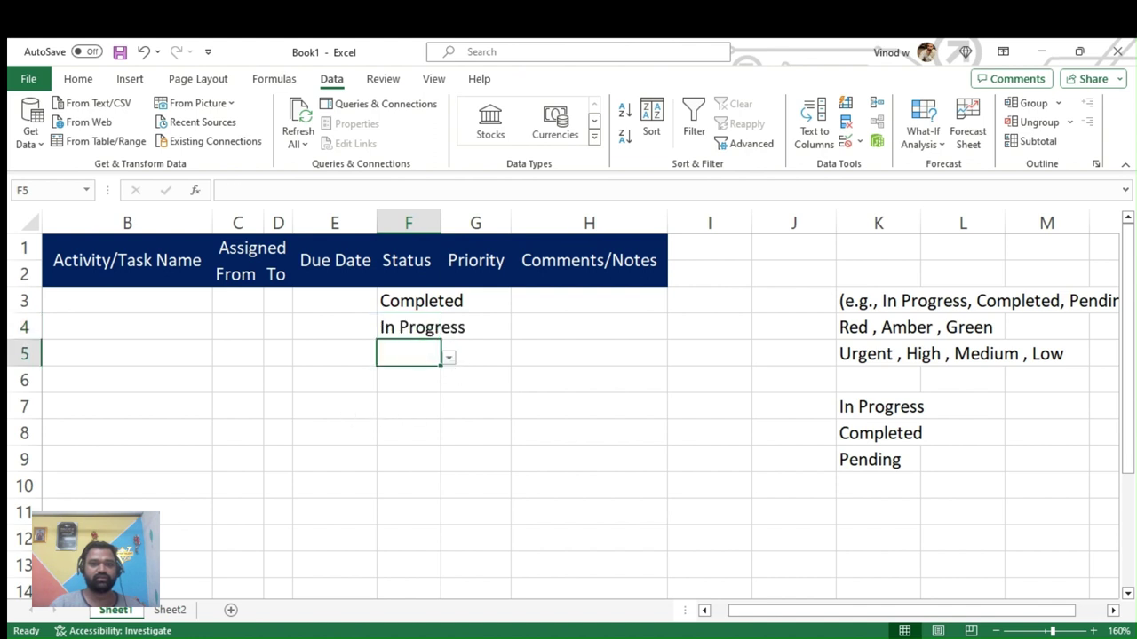
pyautogui.click(449, 357)
pyautogui.click(411, 400)
pyautogui.click(393, 454)
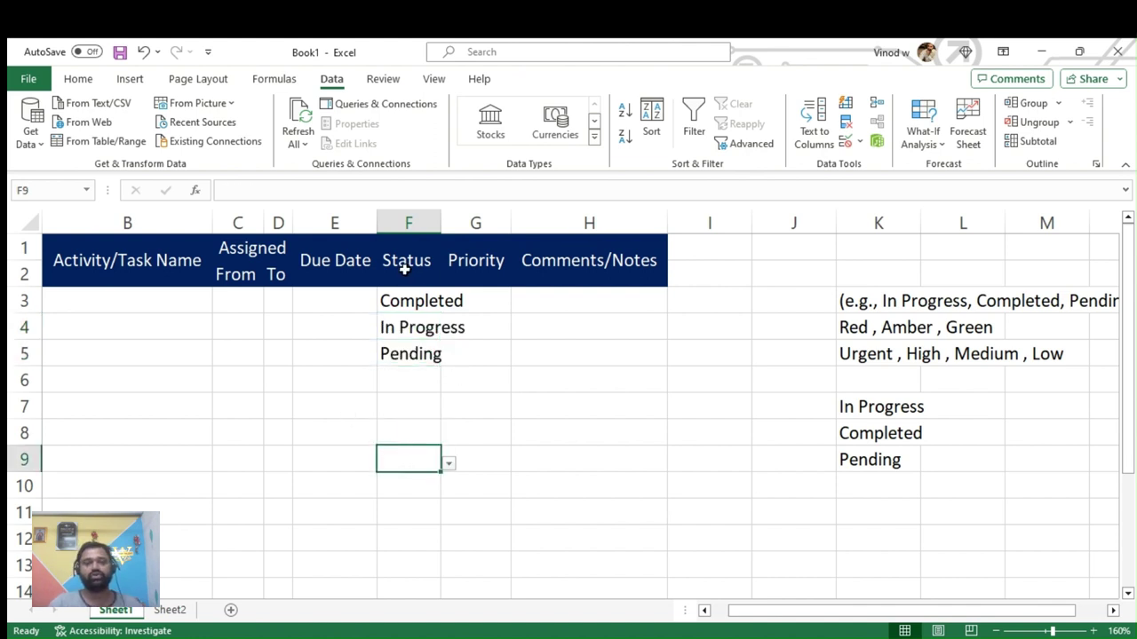
# Review the Status value in F3 and the Red, Amber, Green notes in K3 and K4.
pyautogui.click(475, 330)
pyautogui.click(467, 301)
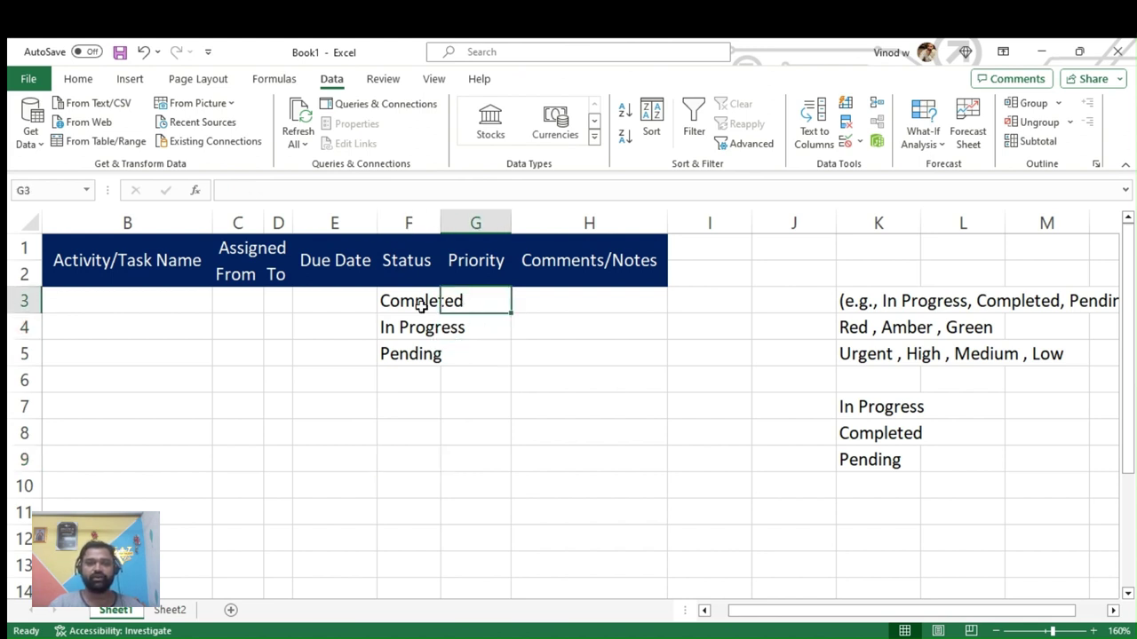
pyautogui.click(391, 302)
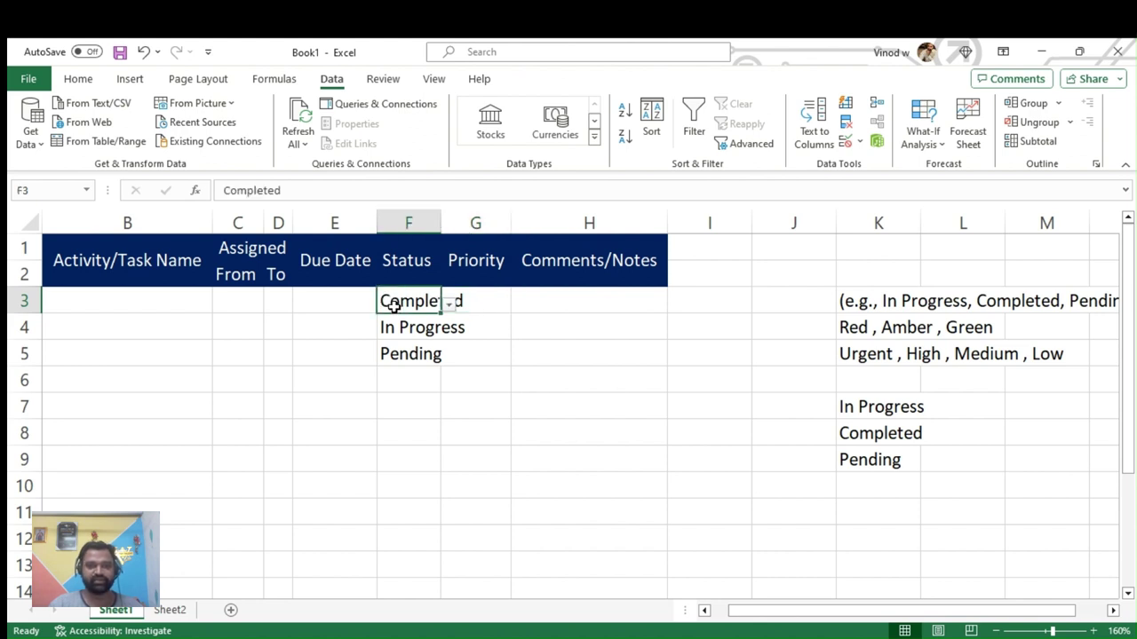
pyautogui.click(490, 306)
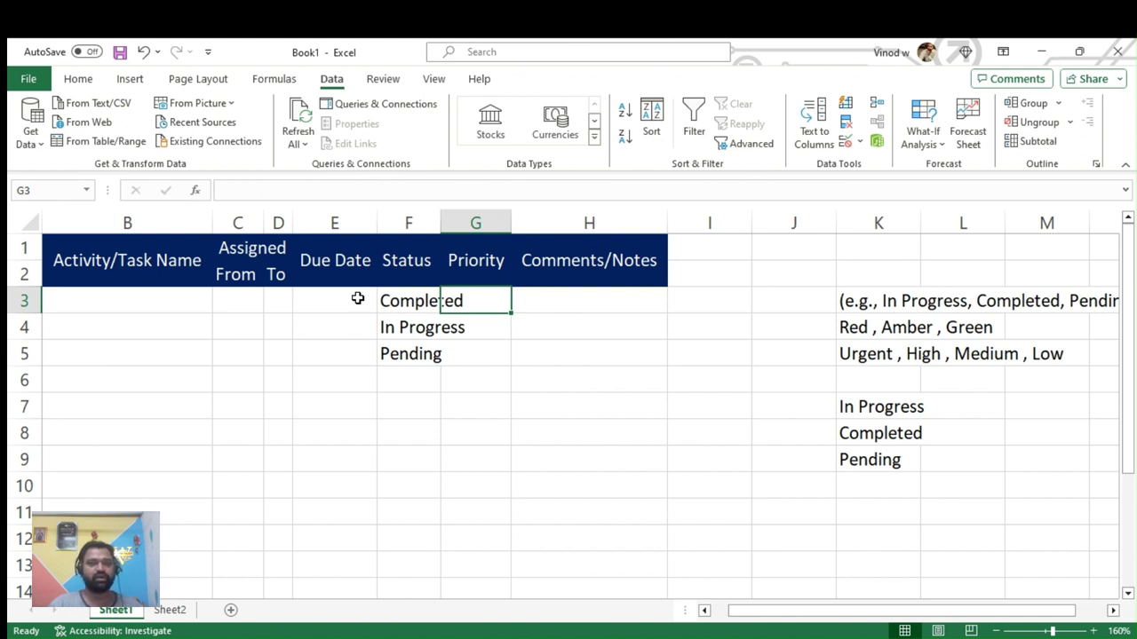
pyautogui.click(879, 321)
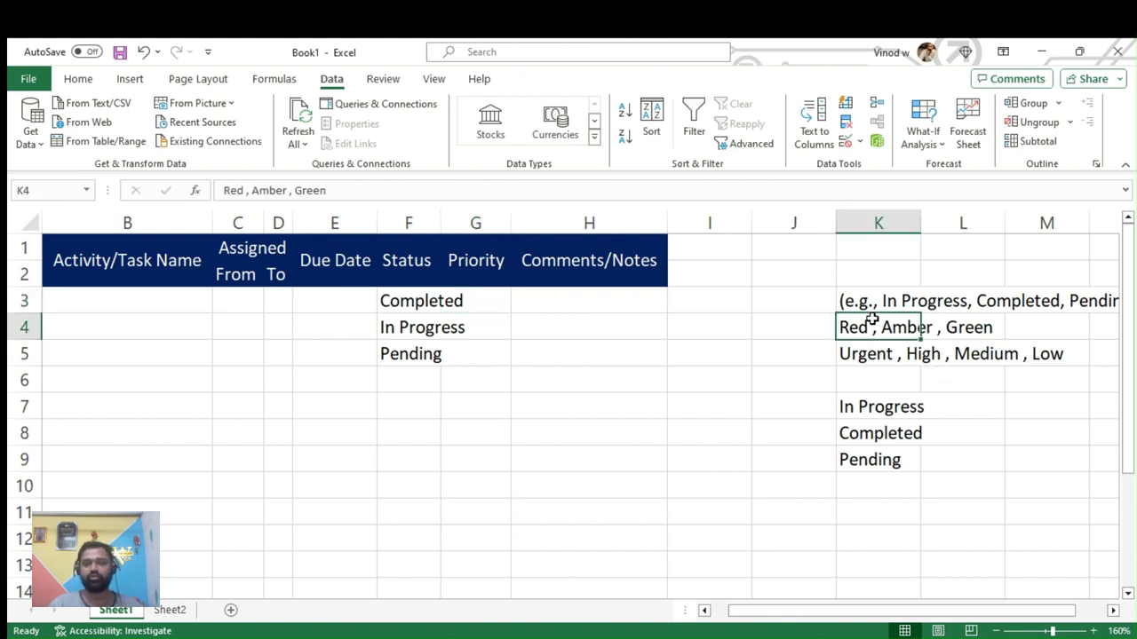
pyautogui.click(877, 300)
pyautogui.click(865, 332)
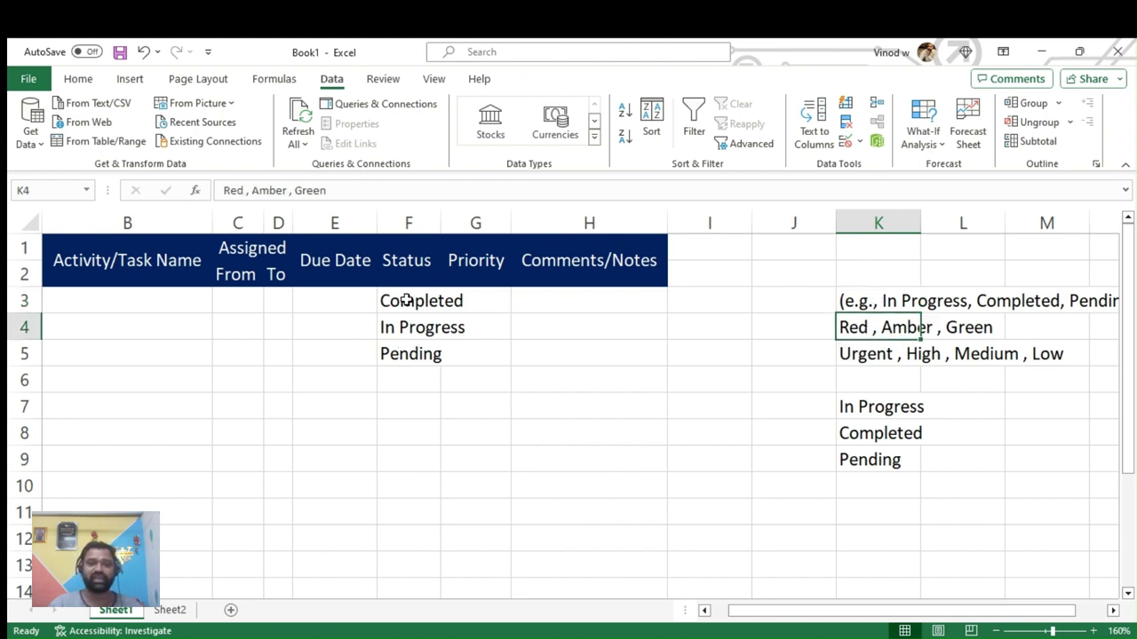
# Select Status cells F3:F9 and copy the In Progress text from K7.
pyautogui.moveTo(406, 299); pyautogui.dragTo(405, 474)
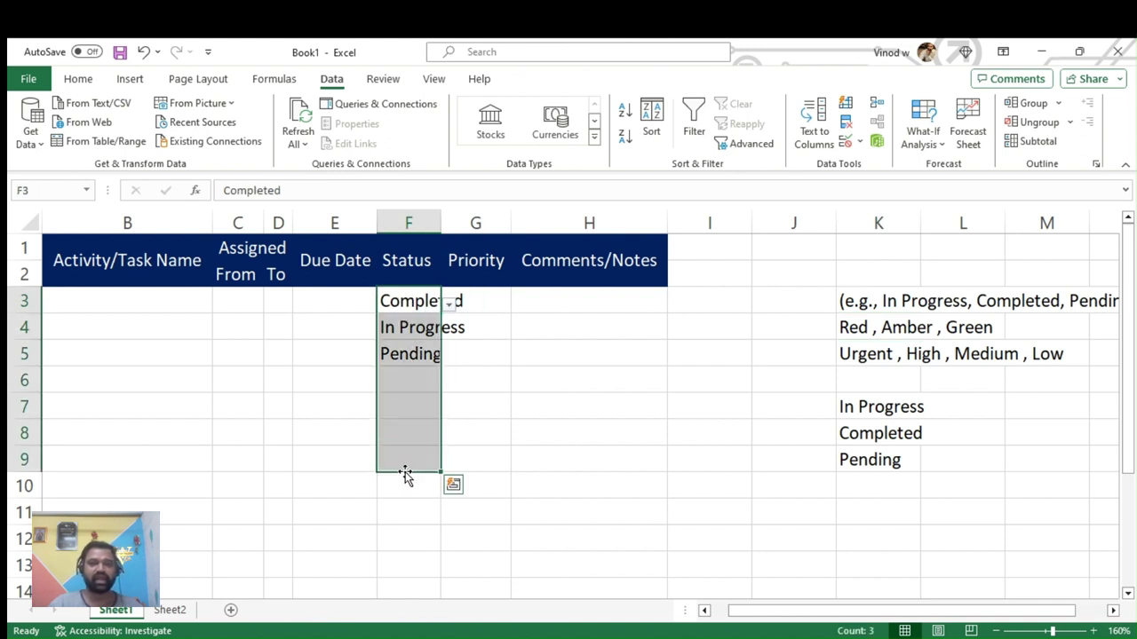
pyautogui.click(897, 404)
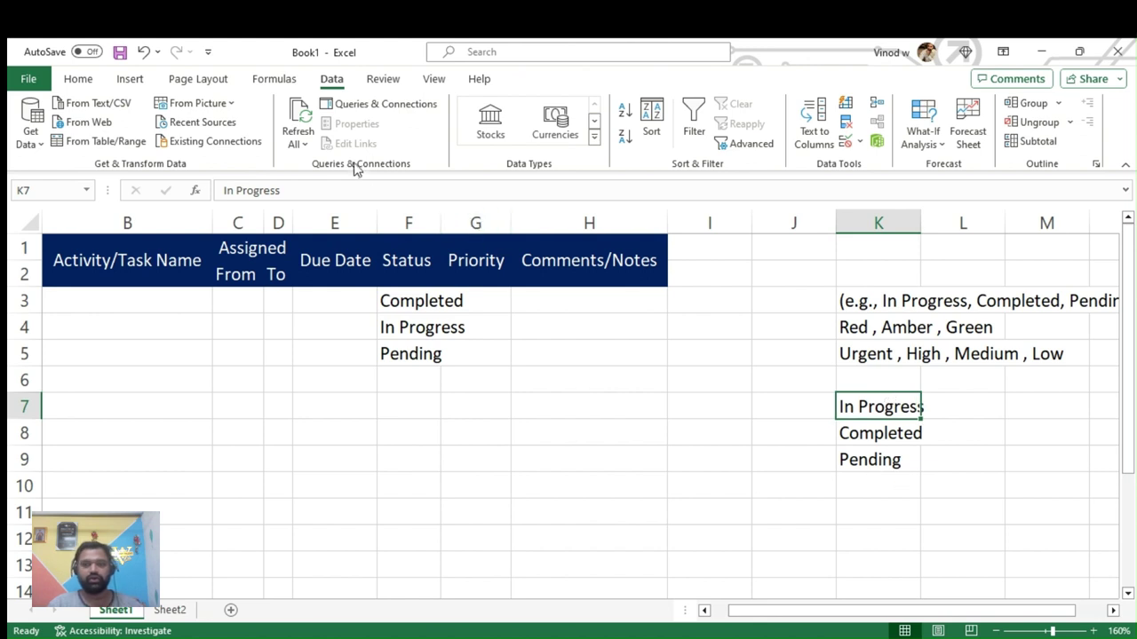
pyautogui.tripleClick(325, 190)
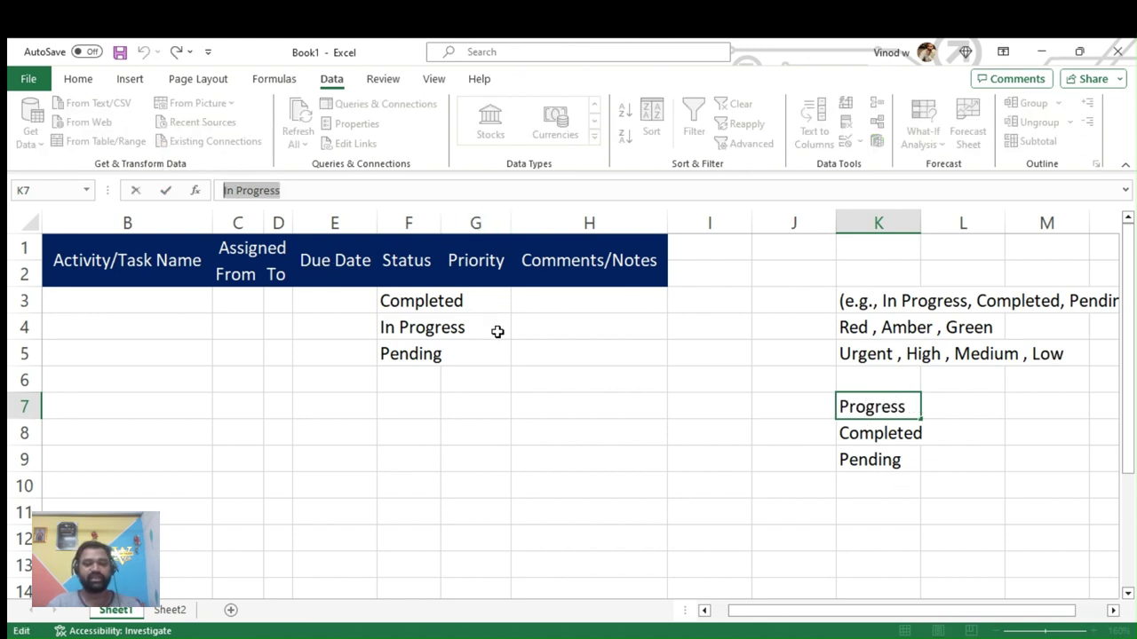
pyautogui.click(414, 422)
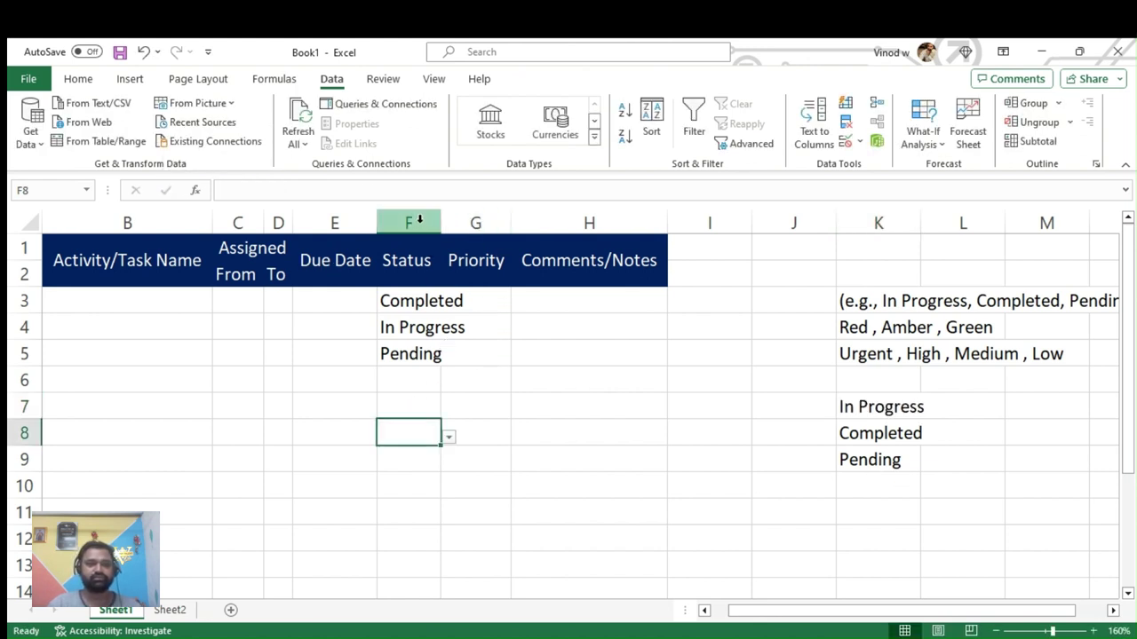
# Add a conditional formatting rule giving In Progress cells in column F a light amber fill.
pyautogui.click(419, 218)
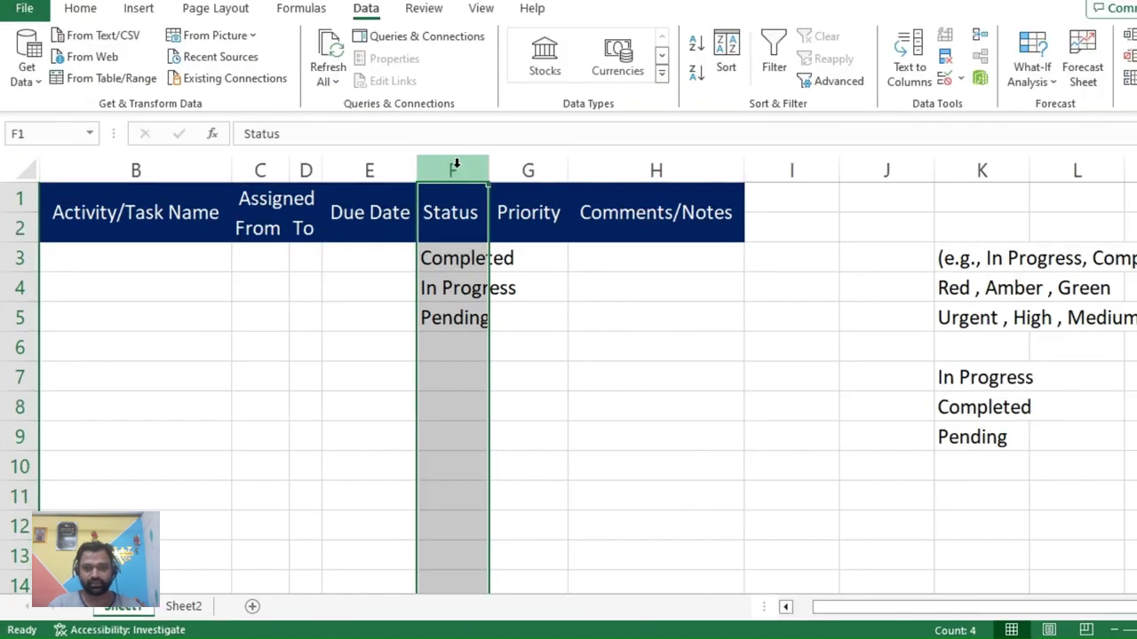
pyautogui.click(82, 9)
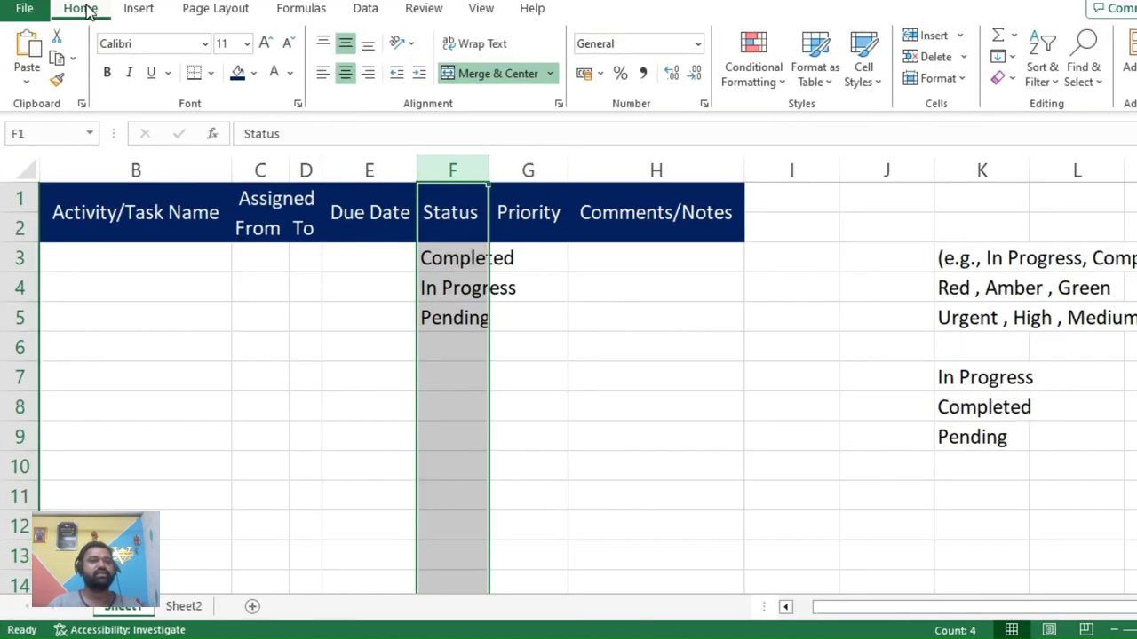
pyautogui.click(750, 67)
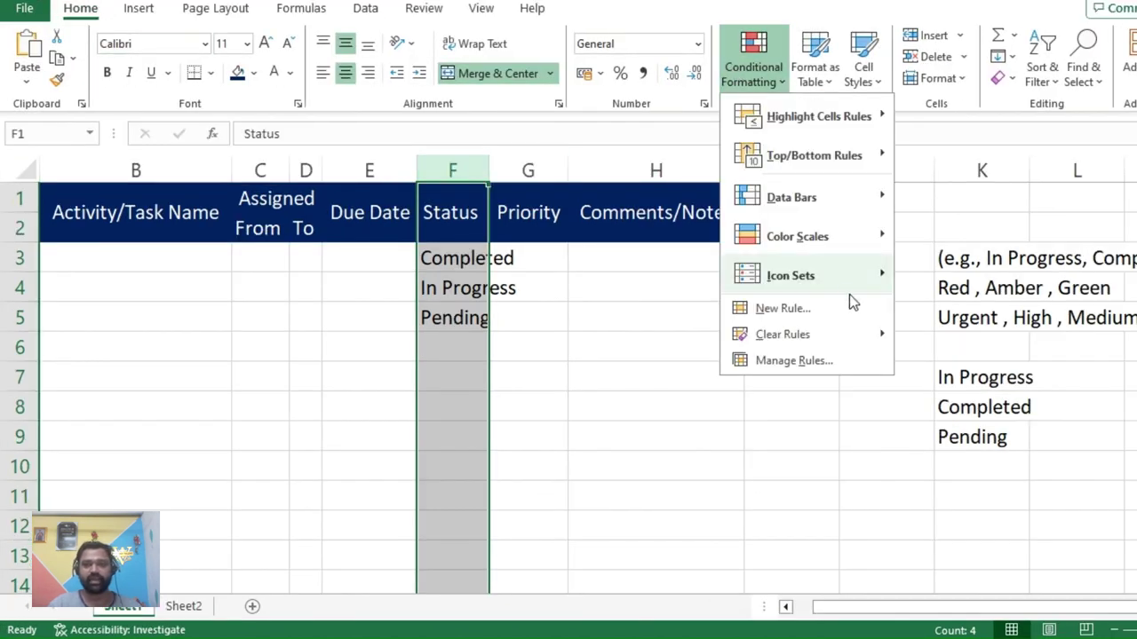
pyautogui.click(812, 315)
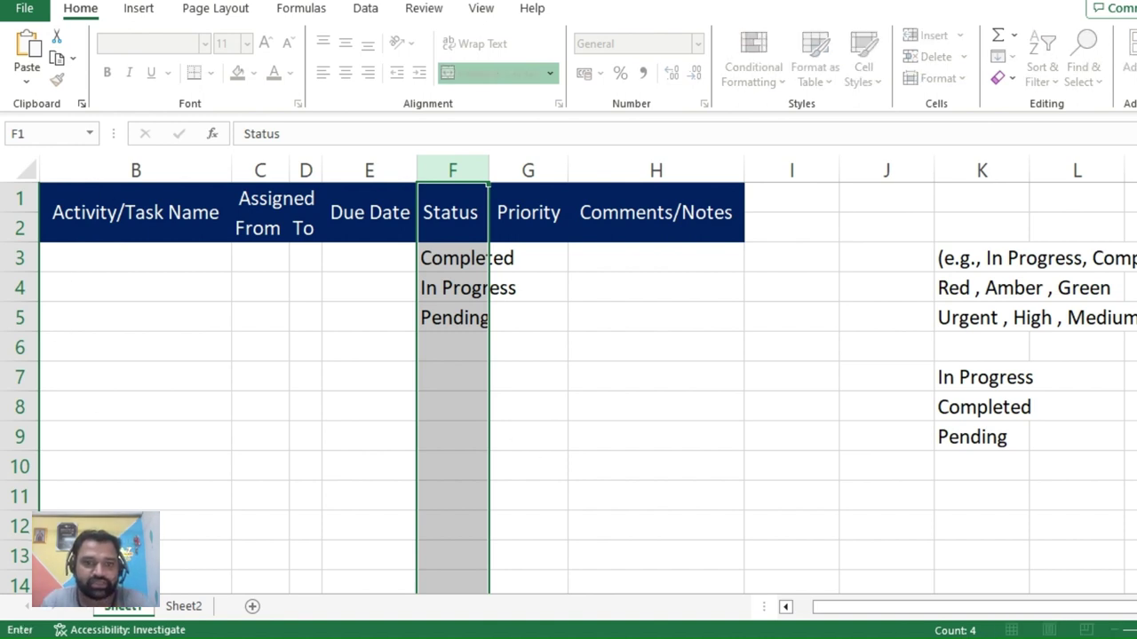
pyautogui.press('Return')
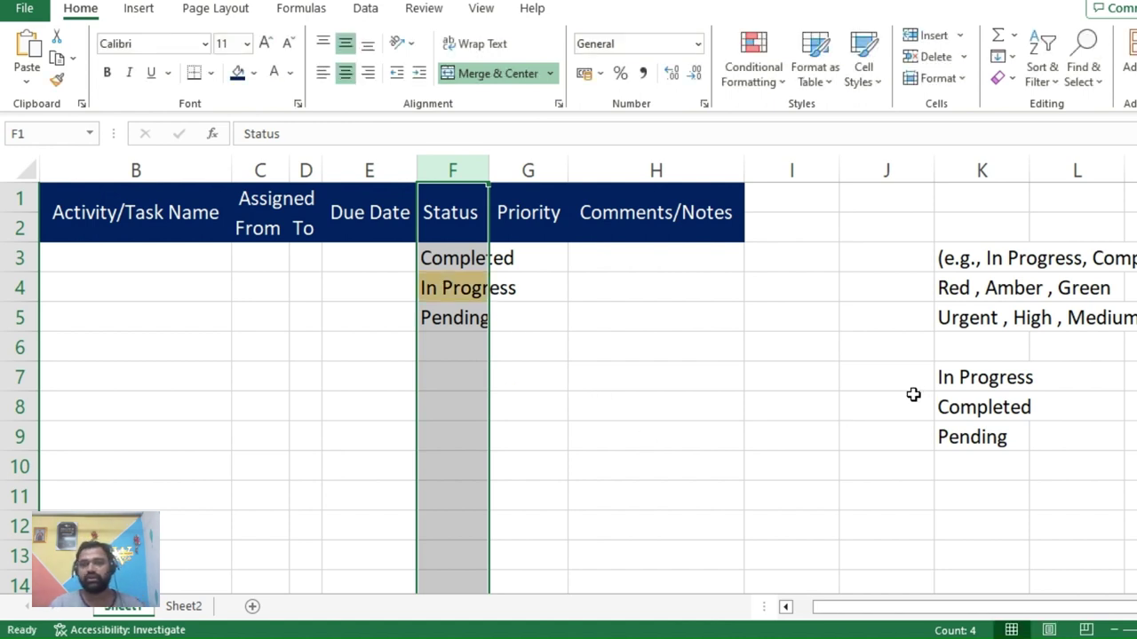
# Copy the word Completed from K8 and reselect Status column F.
pyautogui.click(991, 407)
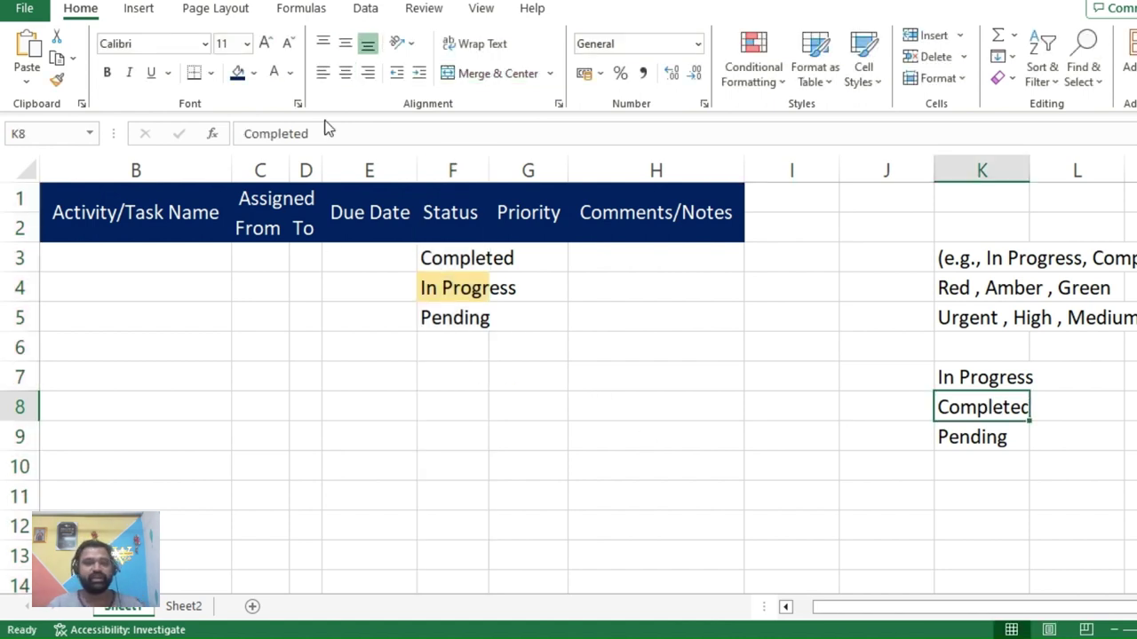
pyautogui.moveTo(327, 131); pyautogui.dragTo(185, 111)
pyautogui.click(455, 348)
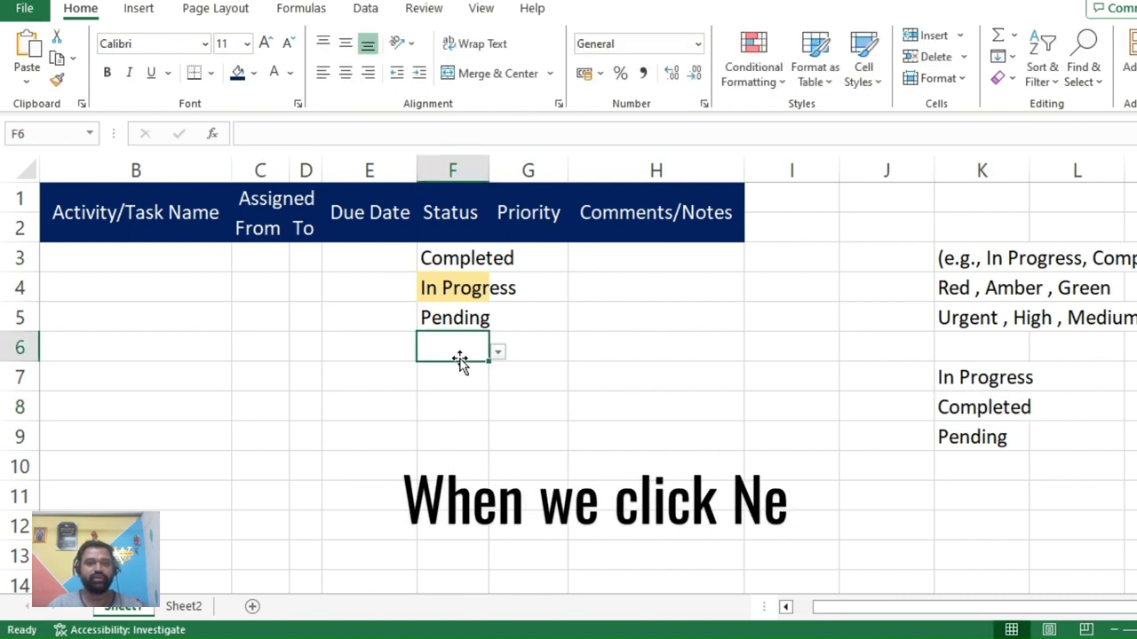
pyautogui.click(473, 163)
# Add a green-fill rule for Completed statuses and copy the word Pending from K9.
pyautogui.click(741, 64)
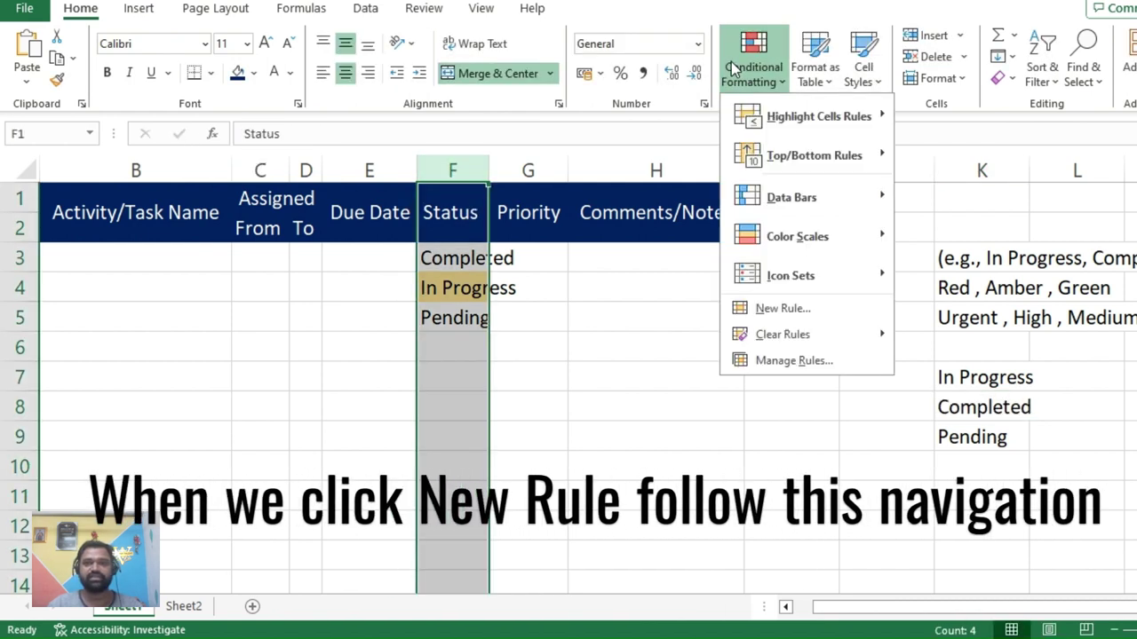
pyautogui.click(824, 308)
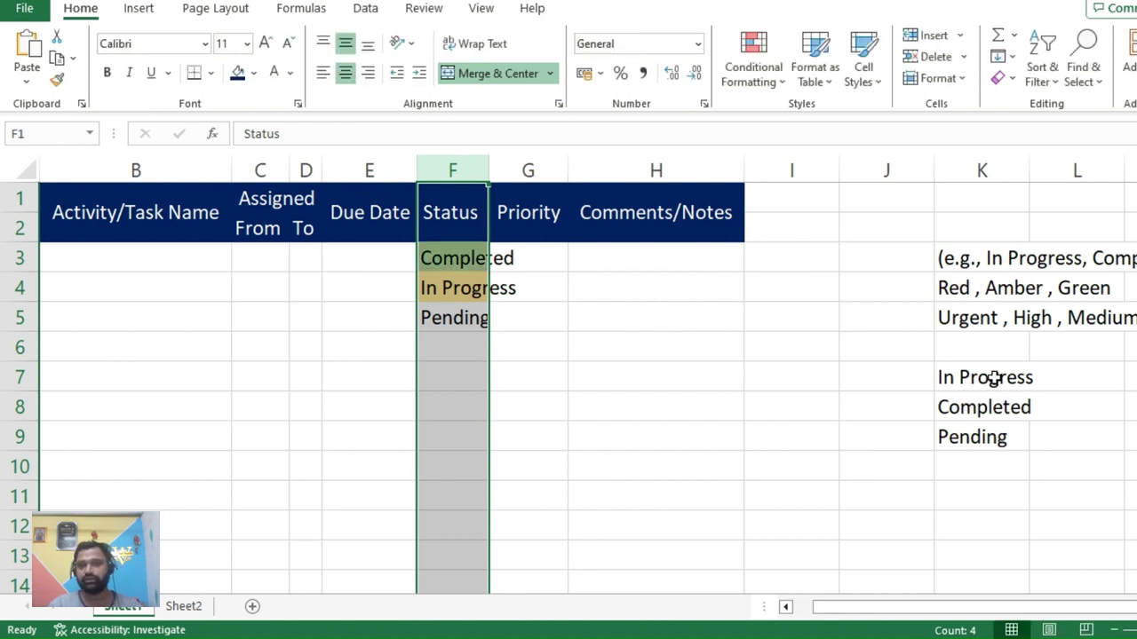
pyautogui.click(967, 437)
pyautogui.moveTo(329, 126); pyautogui.dragTo(142, 131)
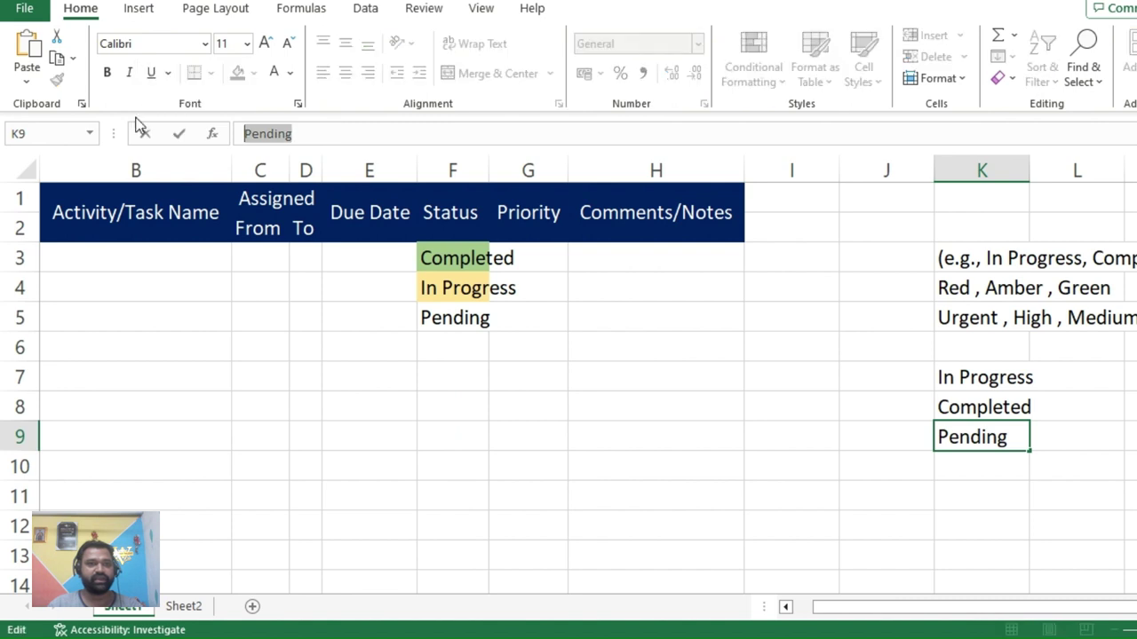
pyautogui.click(443, 378)
# Add a conditional formatting rule shading Pending statuses in column F red.
pyautogui.click(463, 169)
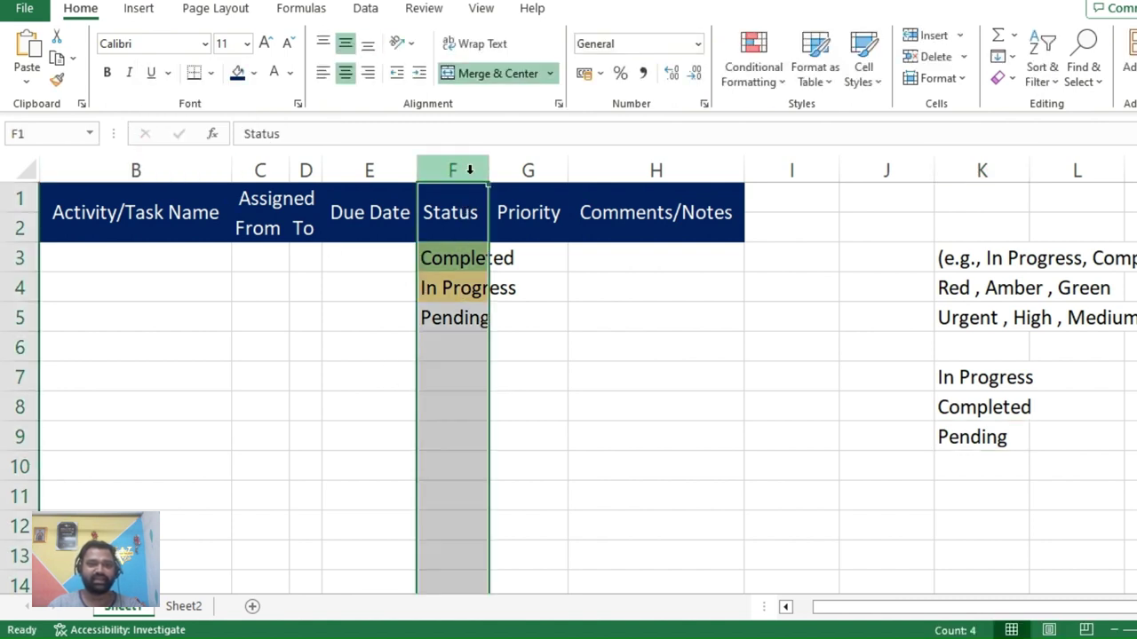
pyautogui.click(775, 89)
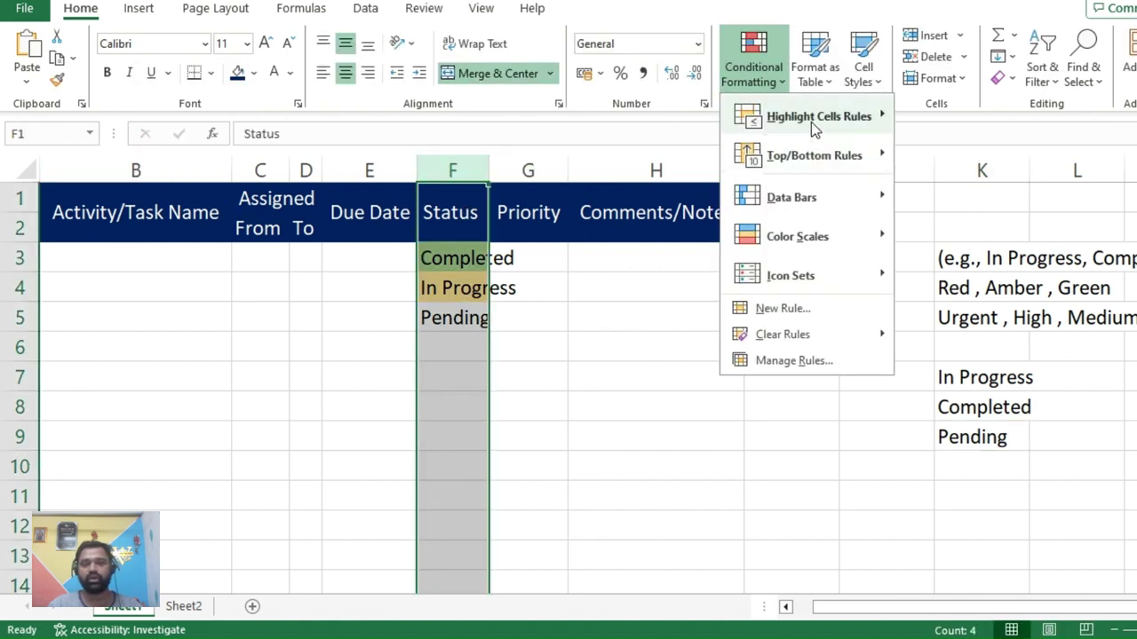
pyautogui.click(823, 305)
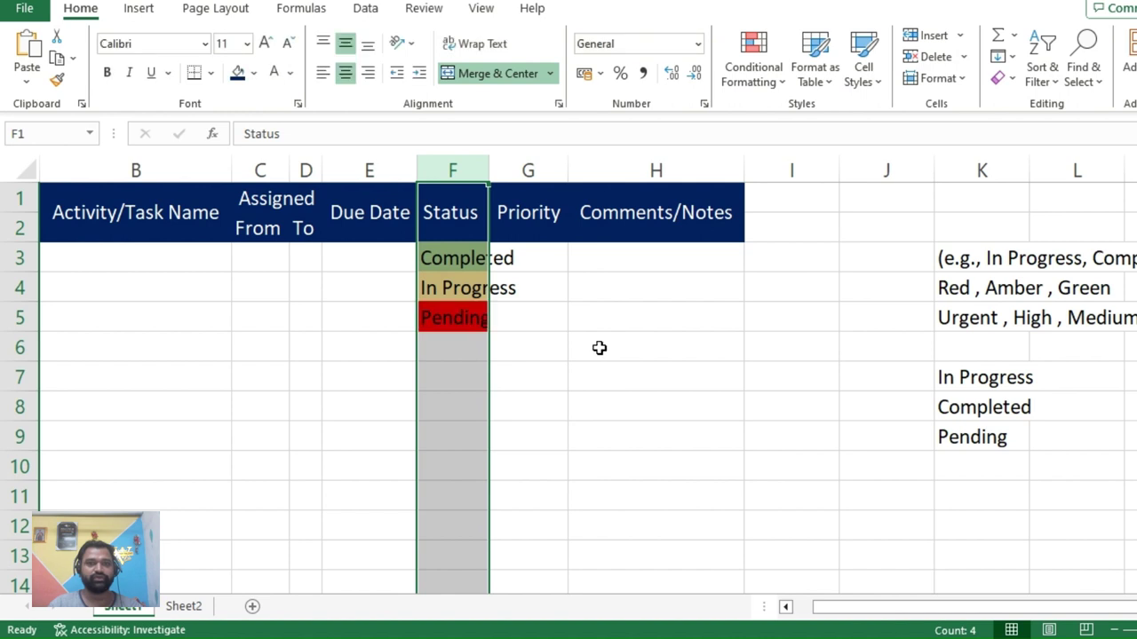
pyautogui.click(444, 344)
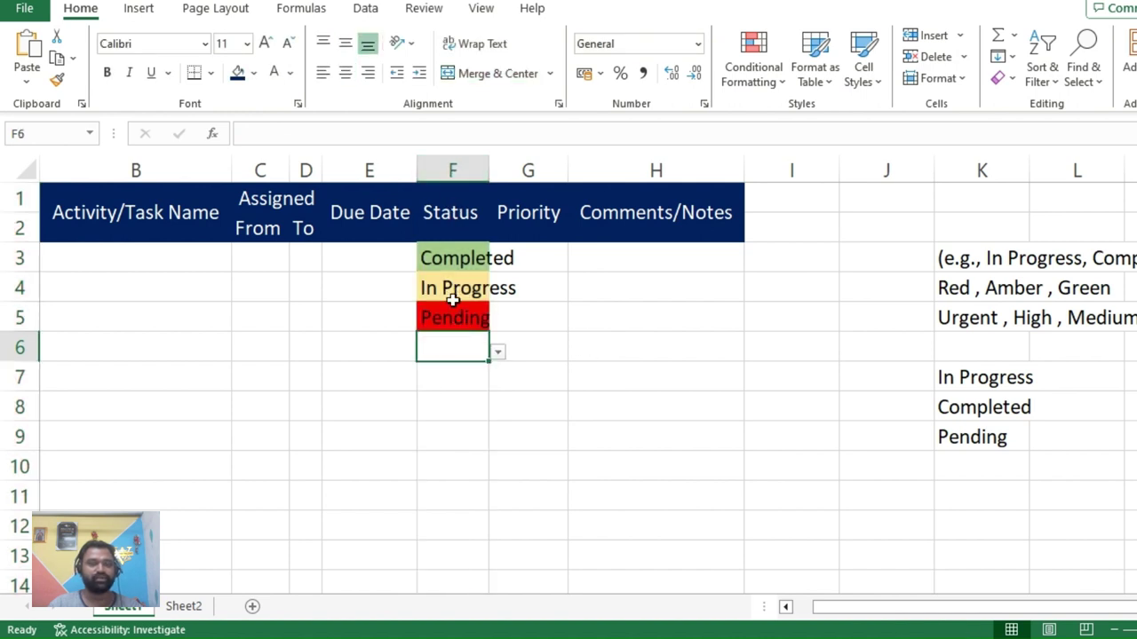
# Set font size 7 on columns B:H from row 3 down to the sheet's last row.
pyautogui.press('Up')
pyautogui.click(82, 252)
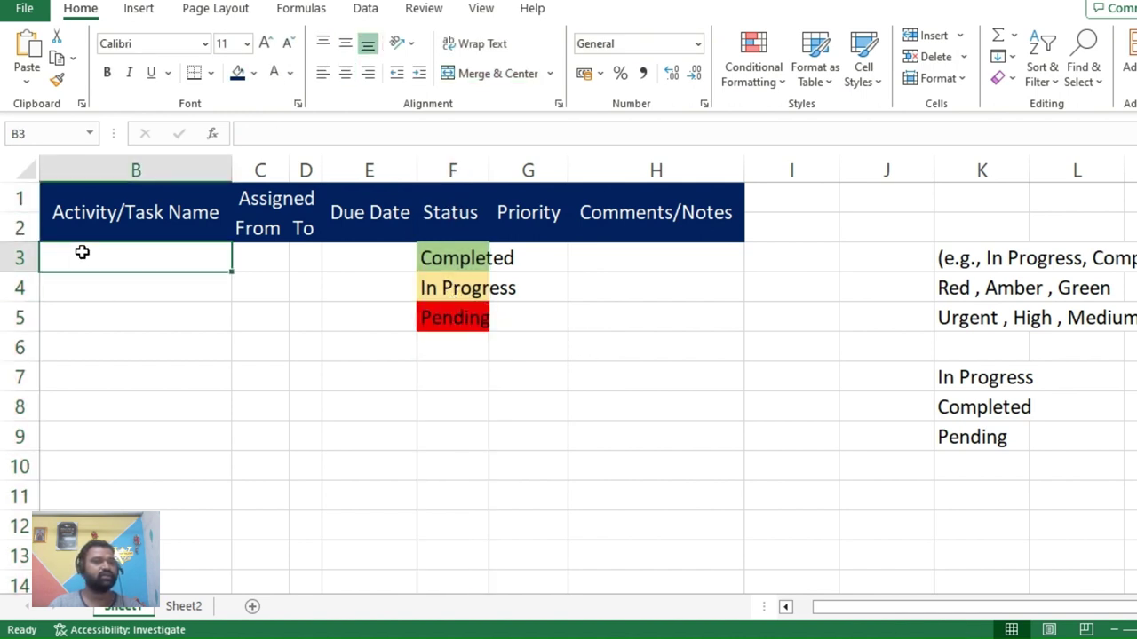
pyautogui.moveTo(82, 252); pyautogui.dragTo(662, 368)
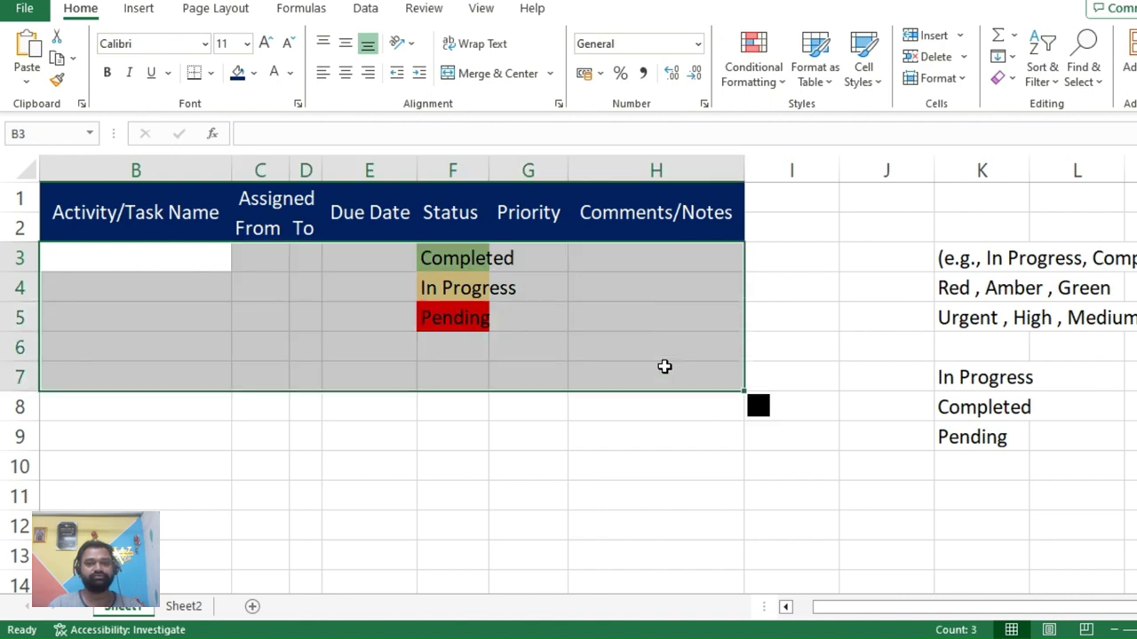
pyautogui.hotkey('ctrl', 'shift', 'Down')
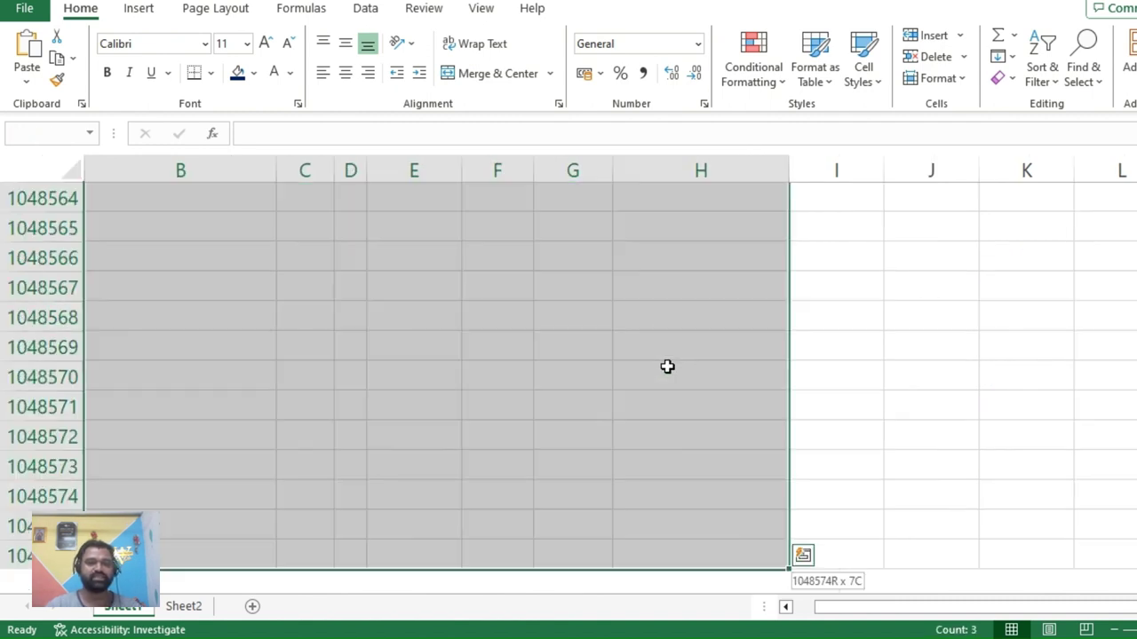
pyautogui.click(227, 43)
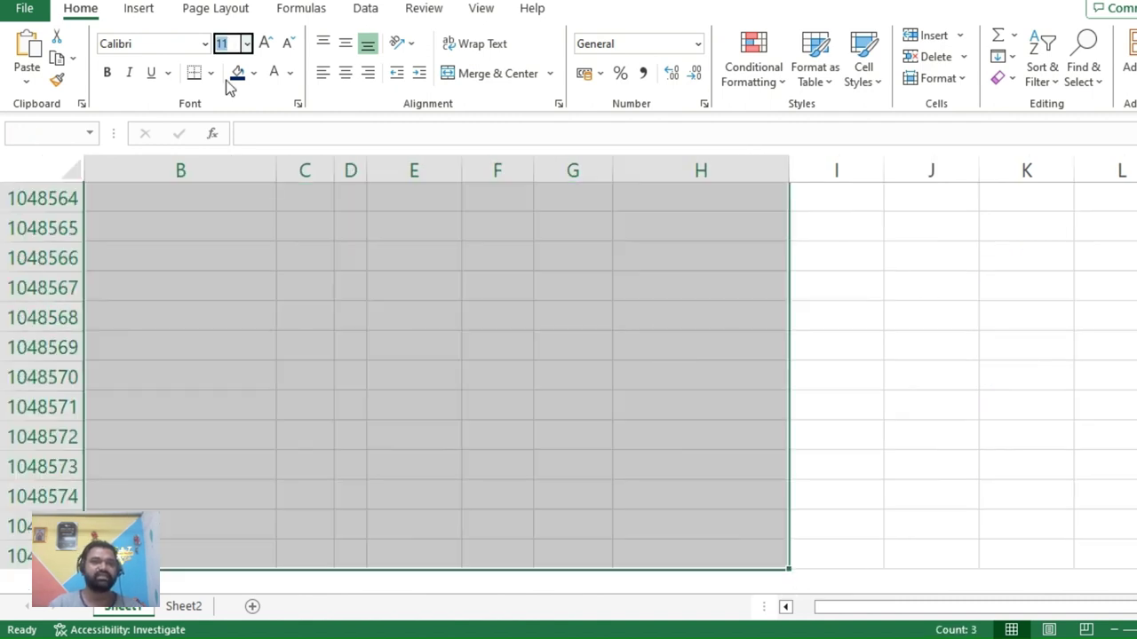
pyautogui.write('7')
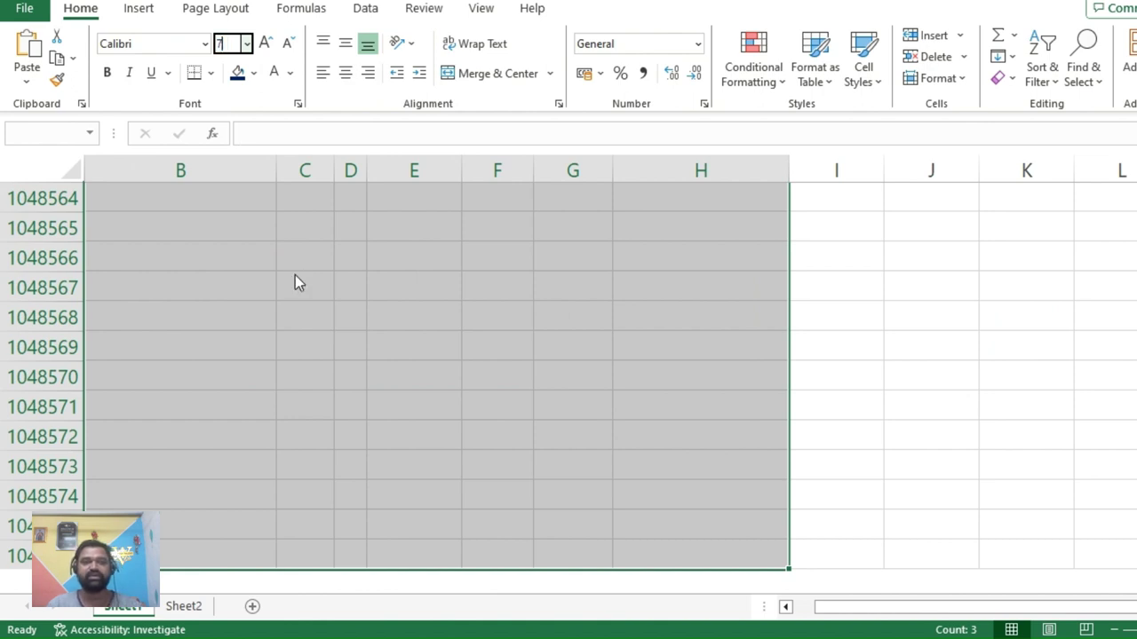
pyautogui.press('Return')
# Check the green, amber and red statuses in F3:F5, ending on empty cell F6.
pyautogui.click(481, 360)
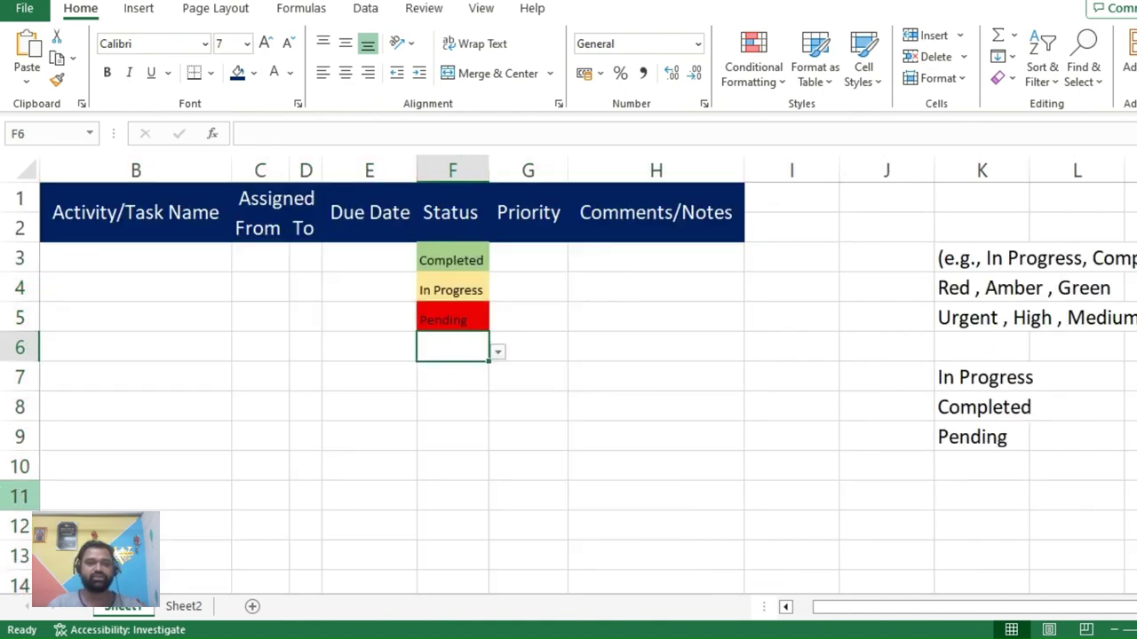
pyautogui.click(607, 380)
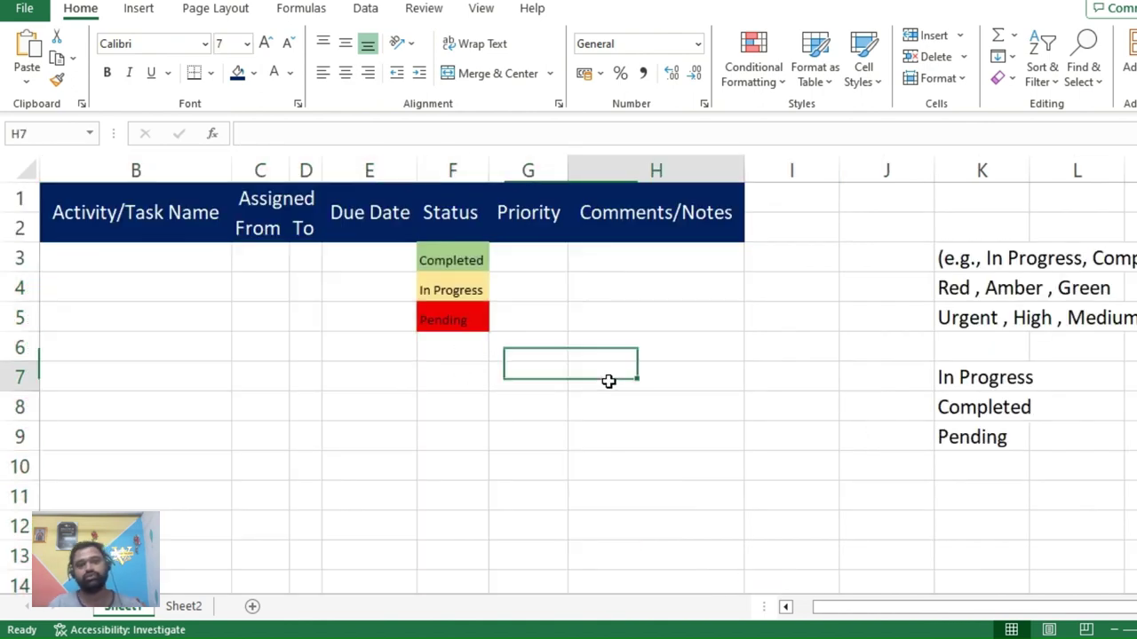
pyautogui.click(474, 259)
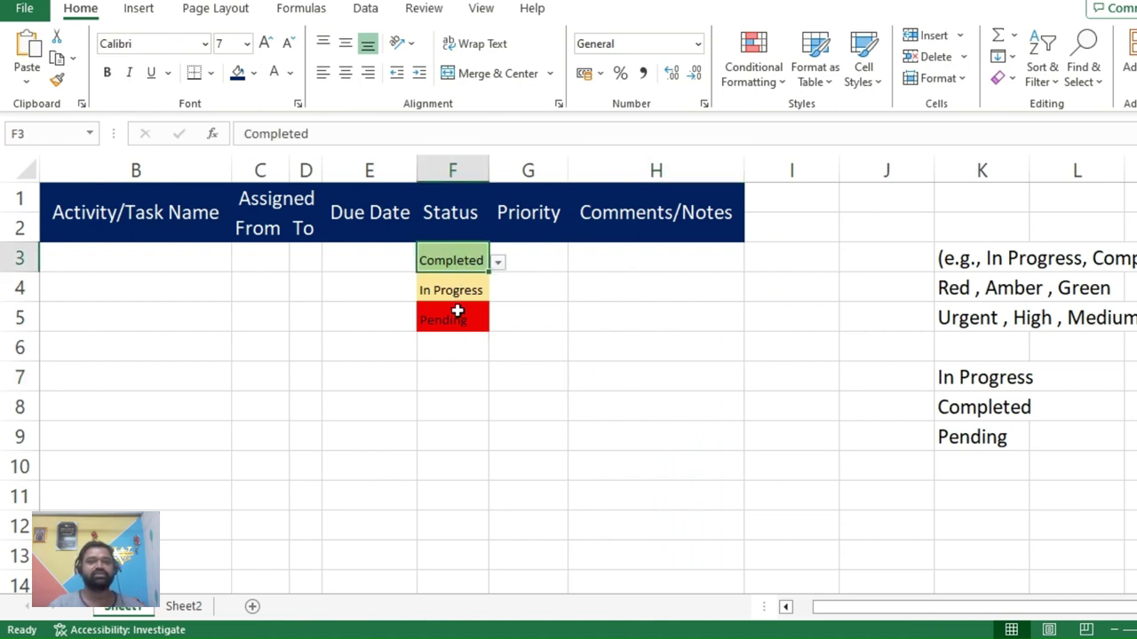
pyautogui.click(460, 283)
pyautogui.click(455, 318)
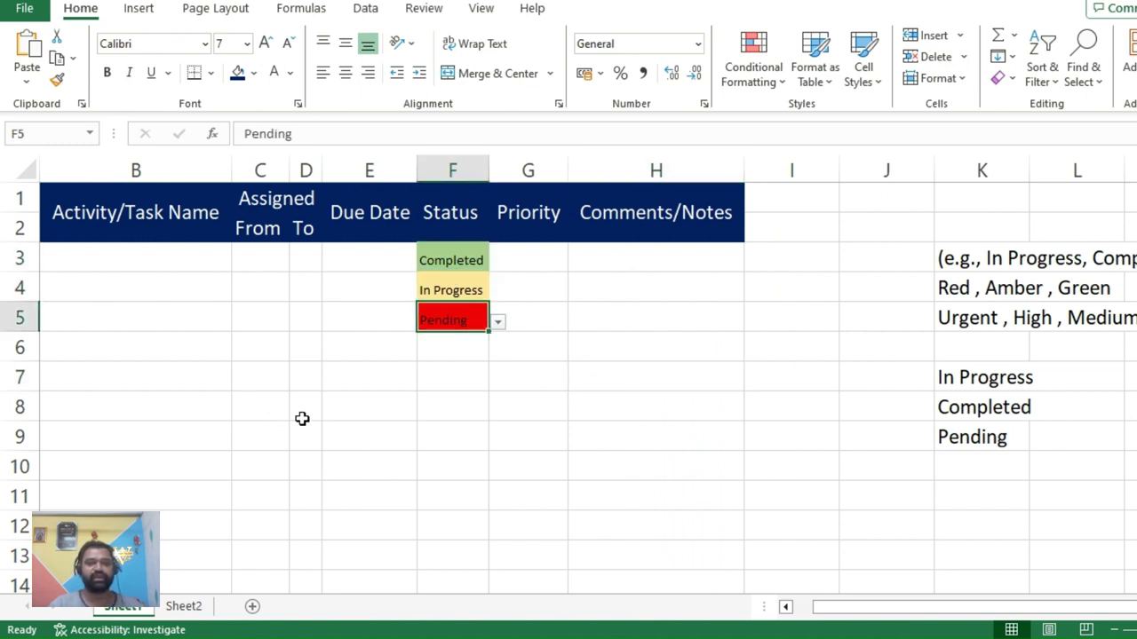
pyautogui.click(452, 259)
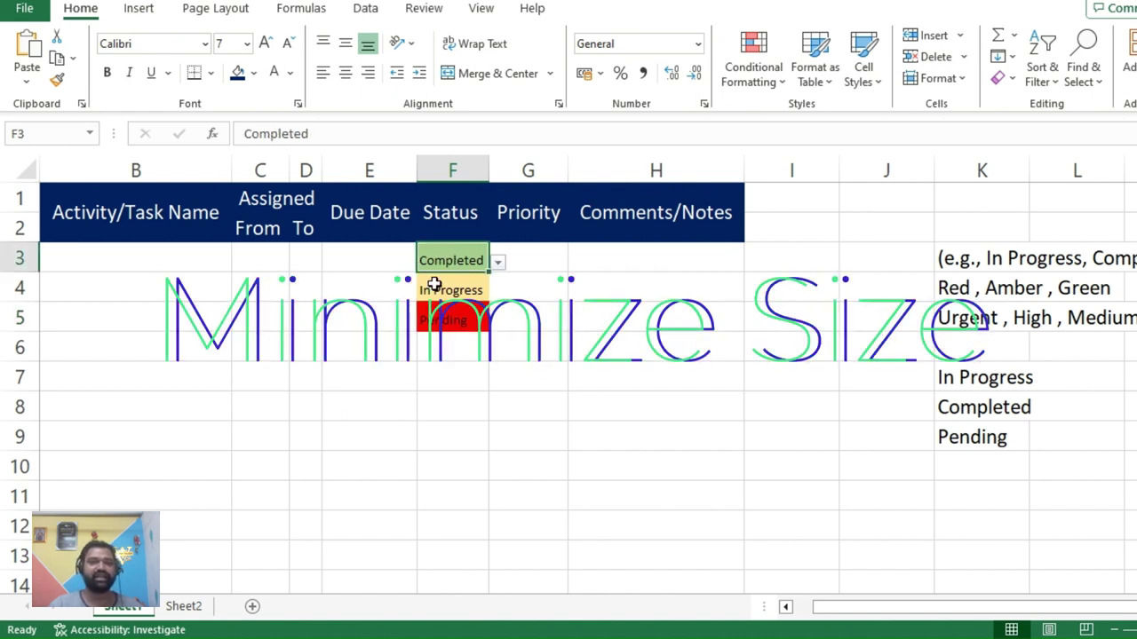
pyautogui.click(453, 377)
pyautogui.click(461, 349)
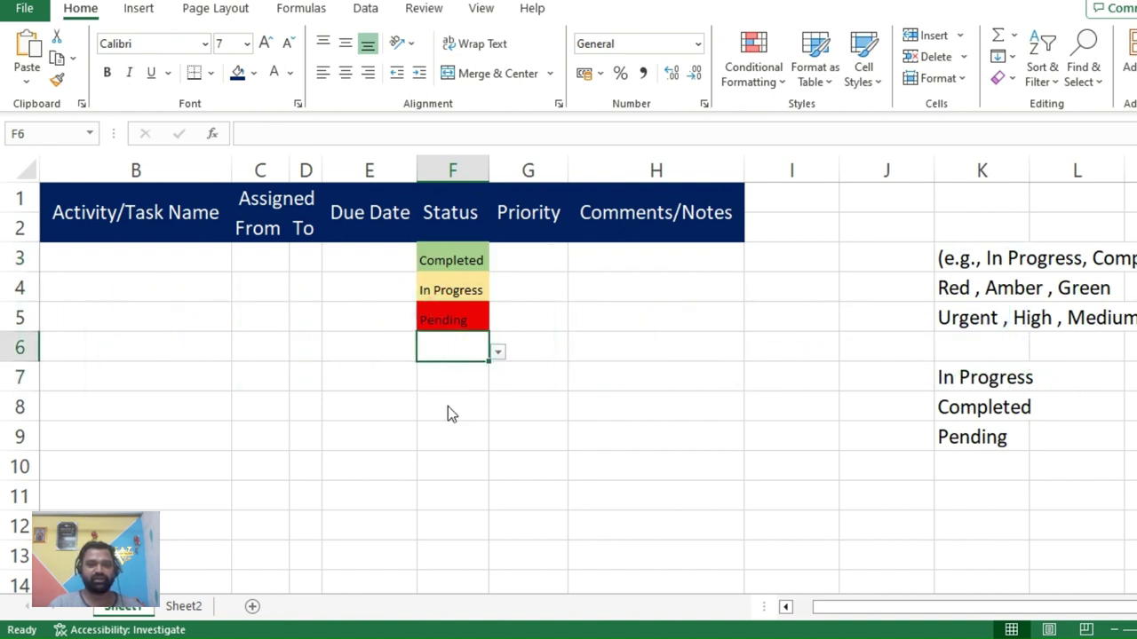
# Fill F6 with Pending, pick Completed for F8 and enter In Progress in F7.
pyautogui.hotkey('ctrl', 'd')
pyautogui.click(471, 408)
pyautogui.hotkey('shift', 'Up')
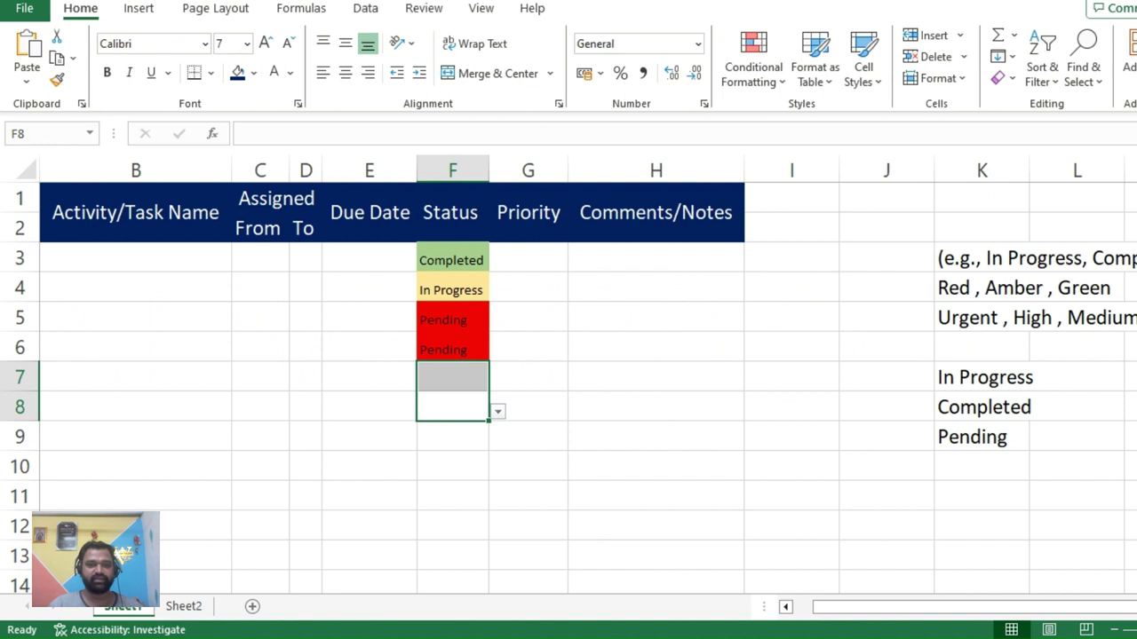
pyautogui.click(443, 444)
pyautogui.click(449, 471)
pyautogui.click(474, 378)
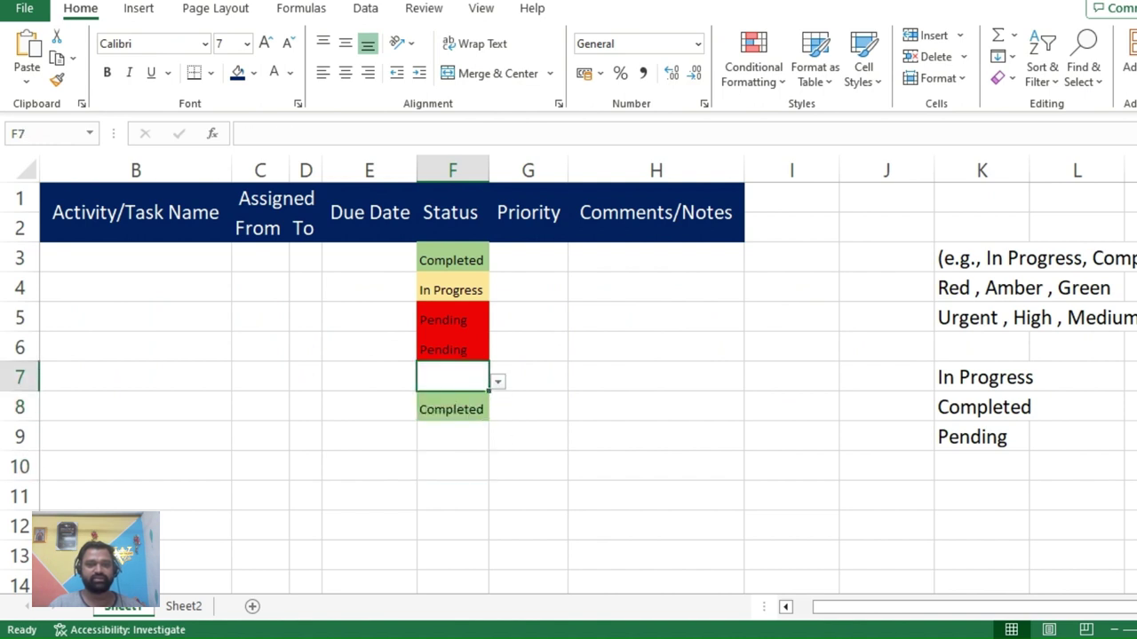
pyautogui.write('In Progress')
pyautogui.click(449, 459)
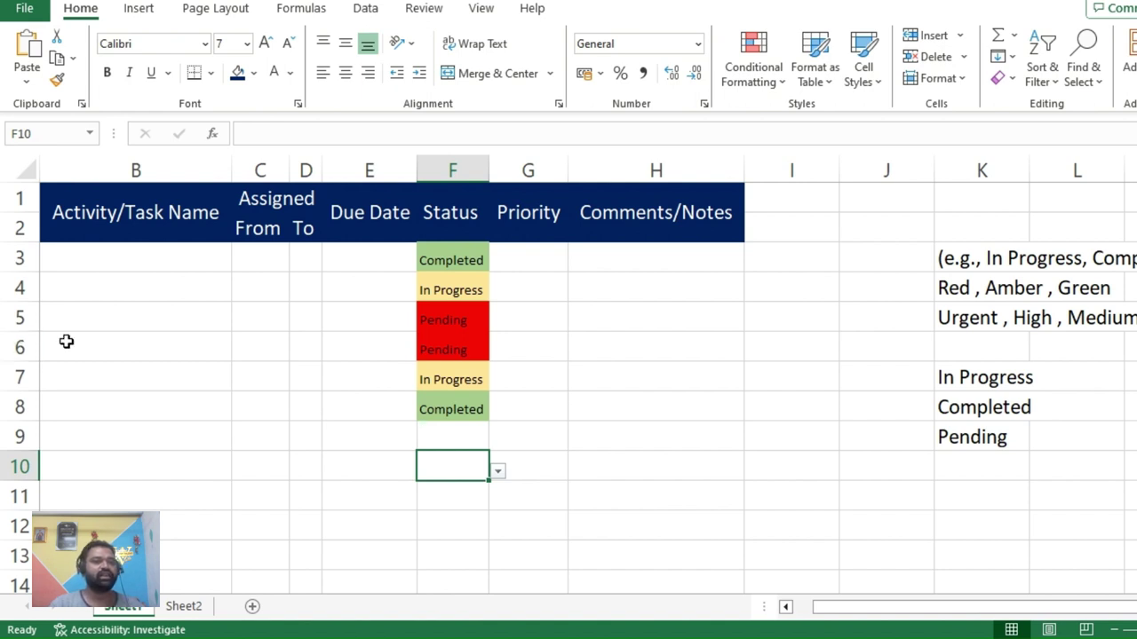
pyautogui.moveTo(97, 215); pyautogui.dragTo(649, 213)
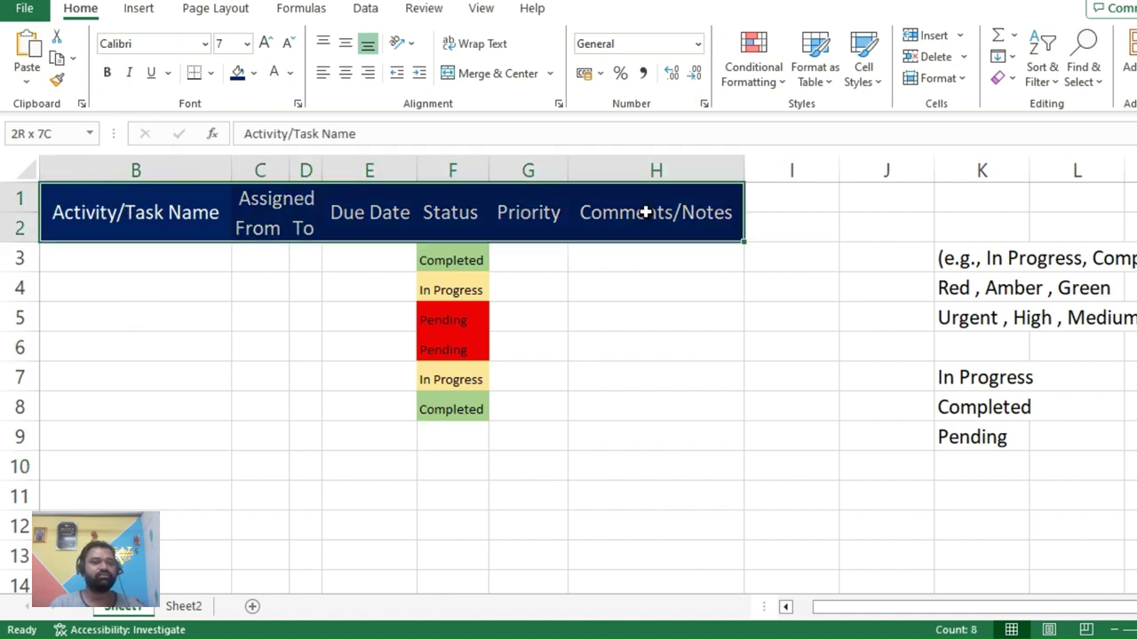
# Make header B1:H2 bold and decrease its font size two steps to 9 point.
pyautogui.click(107, 71)
pyautogui.click(137, 255)
pyautogui.moveTo(93, 206); pyautogui.dragTo(632, 213)
pyautogui.click(287, 46)
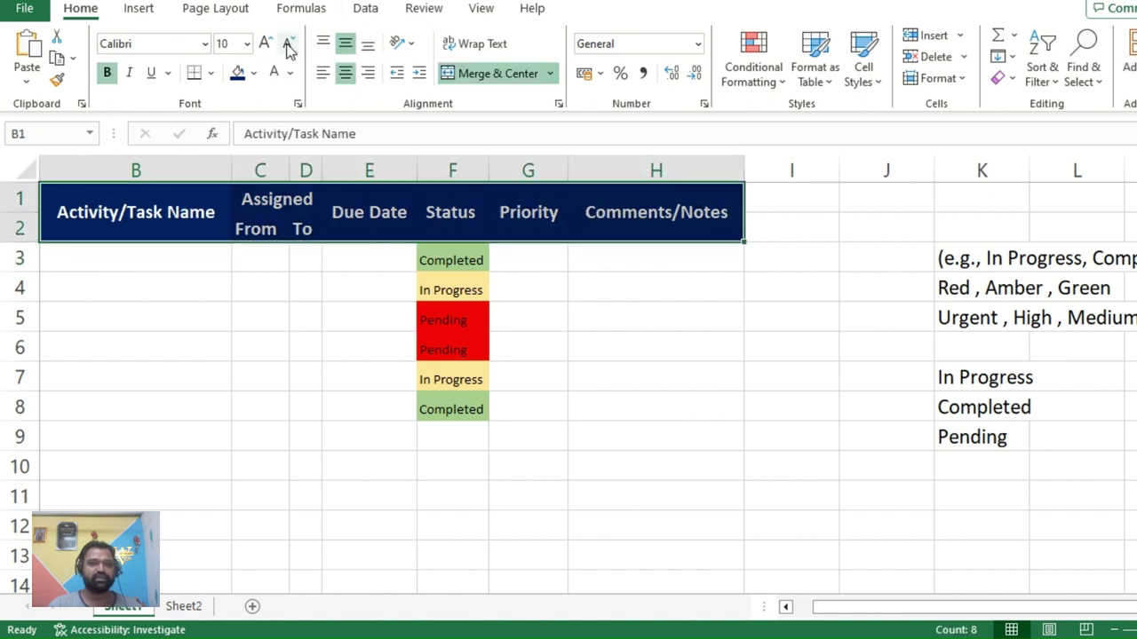
pyautogui.click(287, 45)
pyautogui.click(260, 317)
# AutoFit the widths of columns B through H to their contents.
pyautogui.click(126, 168)
pyautogui.moveTo(126, 168); pyautogui.dragTo(696, 170)
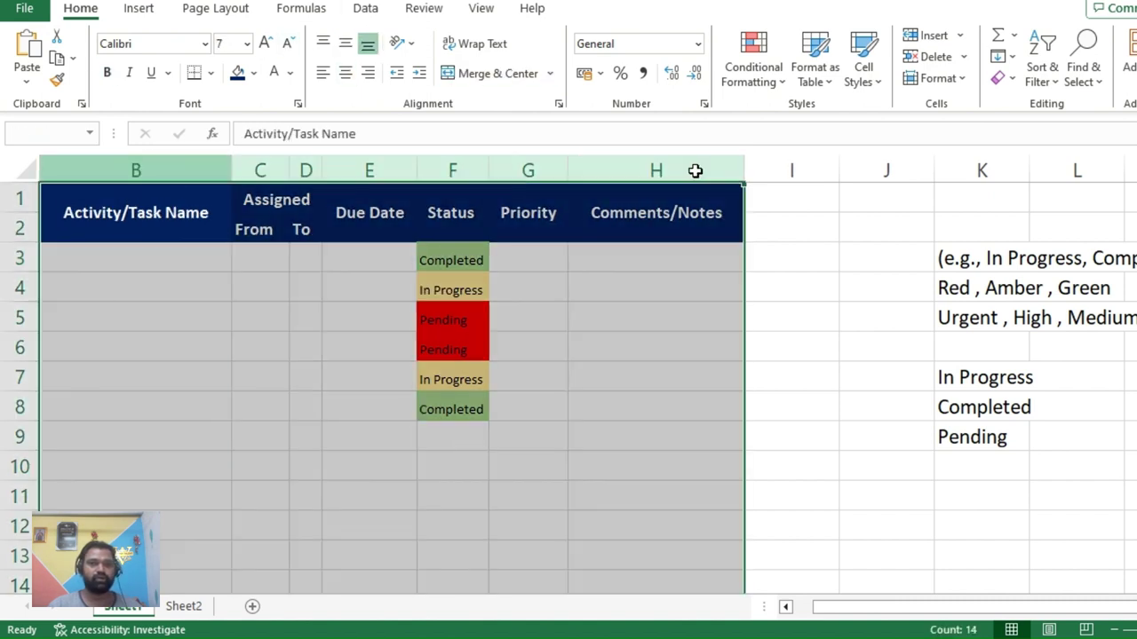
pyautogui.click(581, 164)
pyautogui.moveTo(133, 168); pyautogui.dragTo(553, 168)
pyautogui.doubleClick(565, 173)
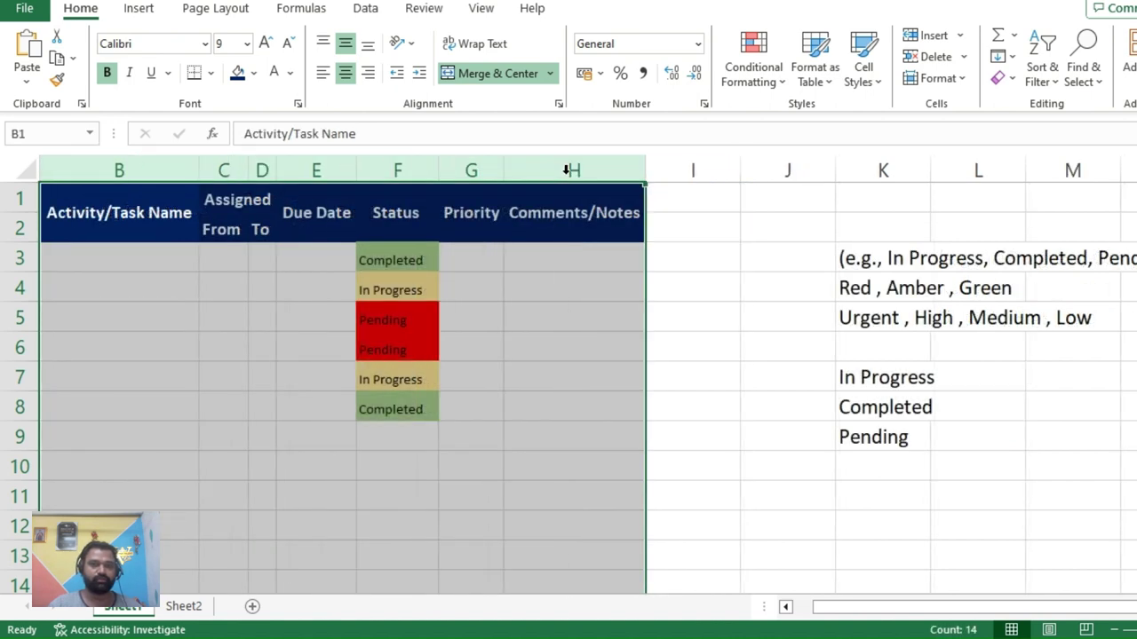
pyautogui.click(866, 256)
pyautogui.click(905, 305)
# Clear the old notes from K3 and K4.
pyautogui.moveTo(908, 258); pyautogui.dragTo(918, 284)
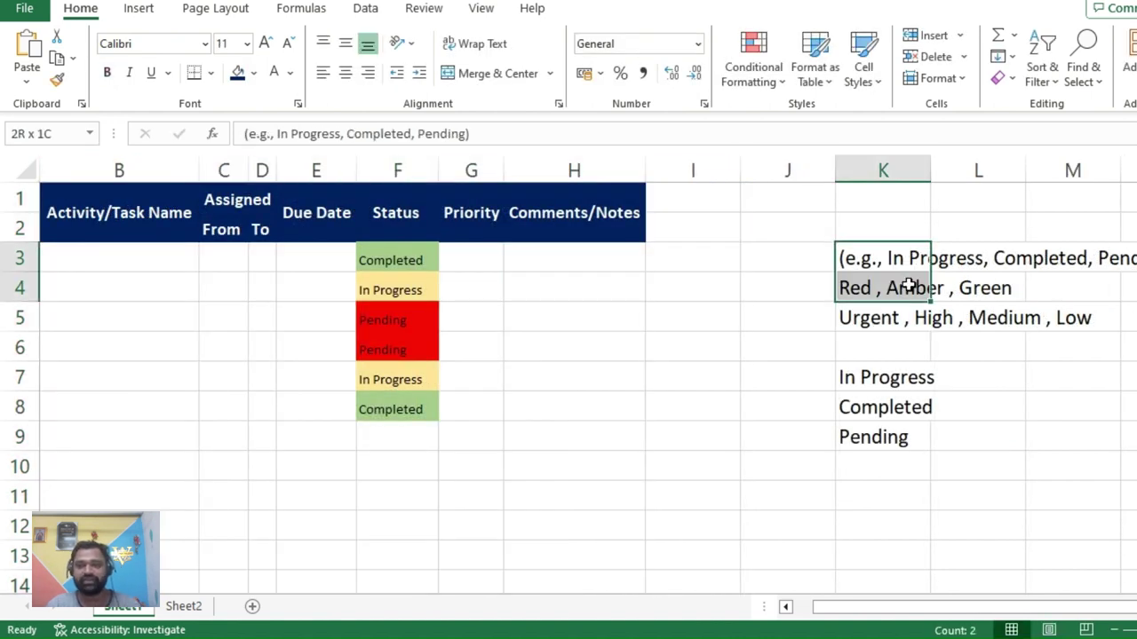
pyautogui.press('Delete')
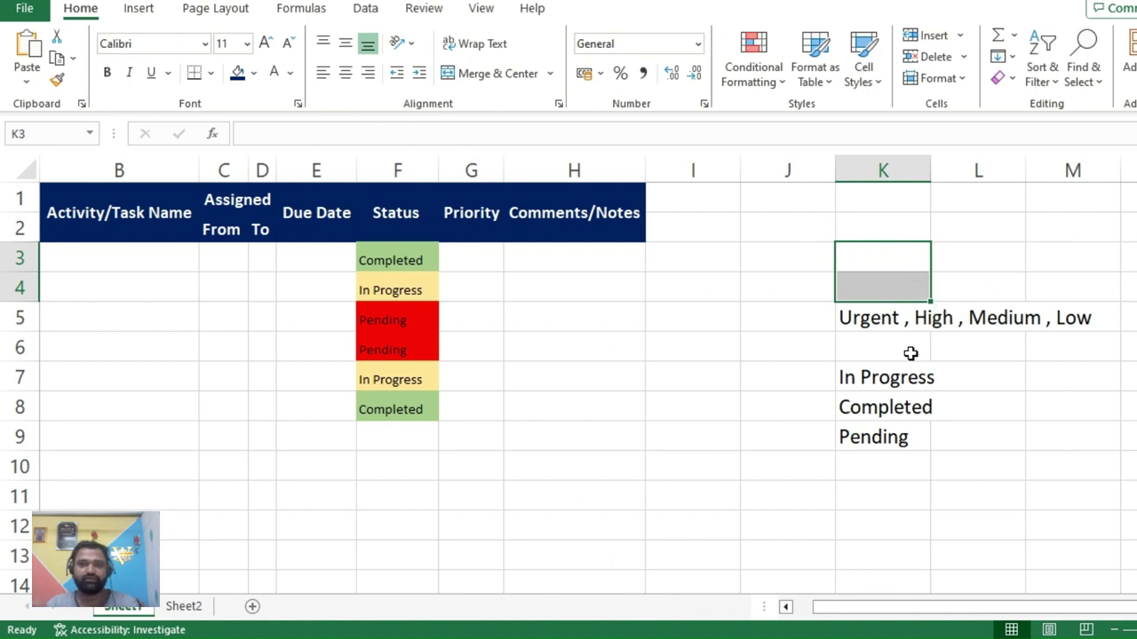
pyautogui.click(875, 315)
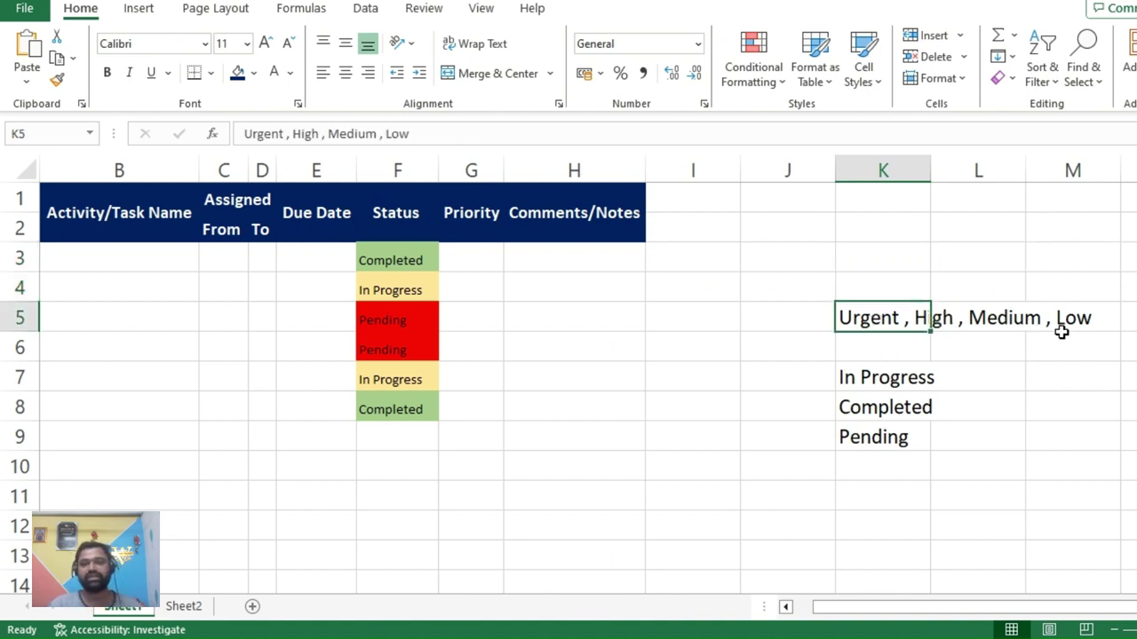
pyautogui.click(479, 263)
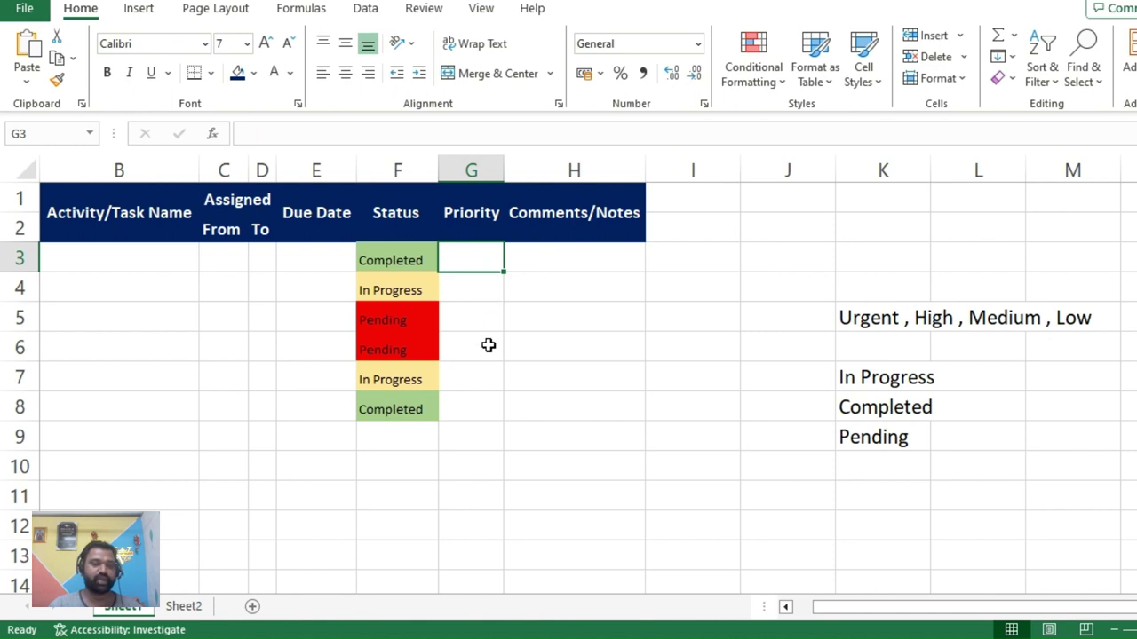
# Enter the priority list Urgent, High, Medium, Low into L7:L10.
pyautogui.click(971, 384)
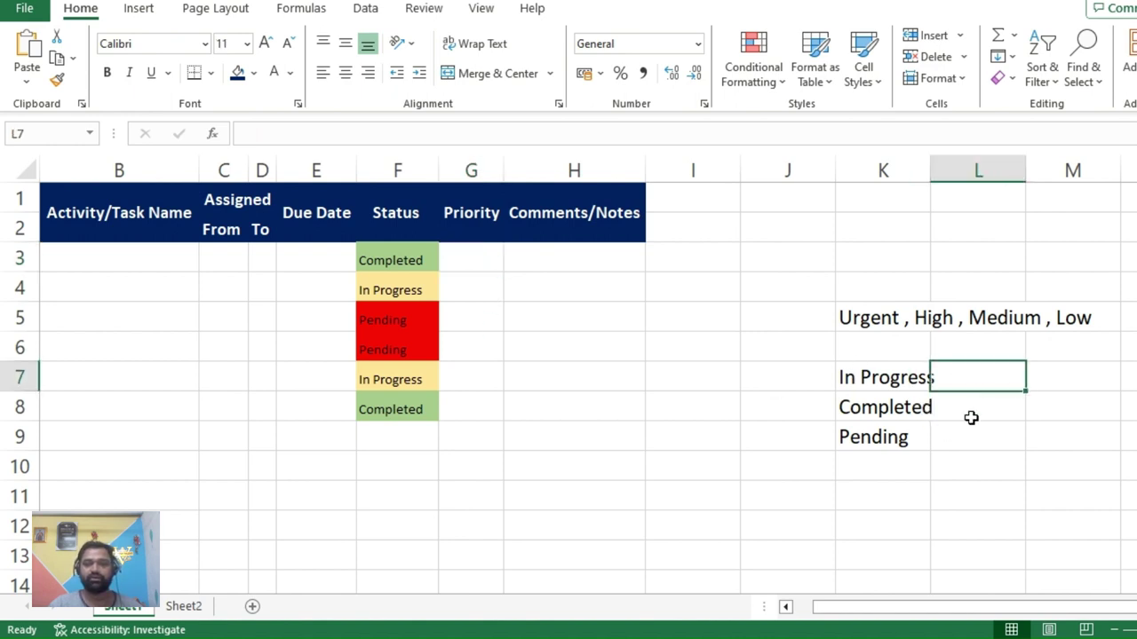
pyautogui.write('Urgent')
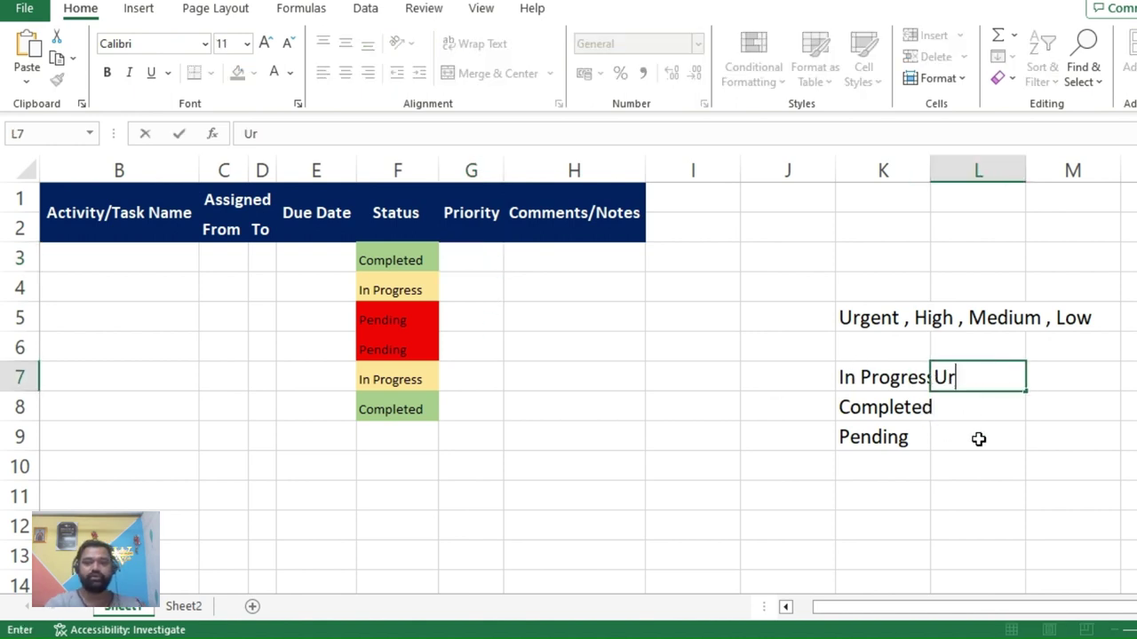
pyautogui.press('Return')
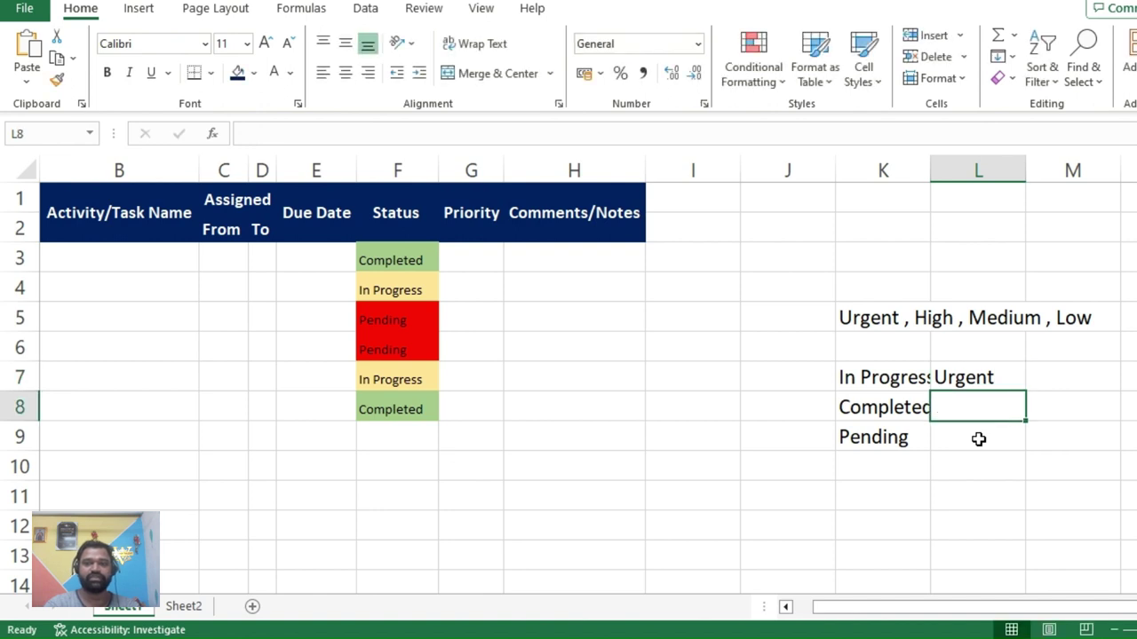
pyautogui.write('High')
pyautogui.press('Return')
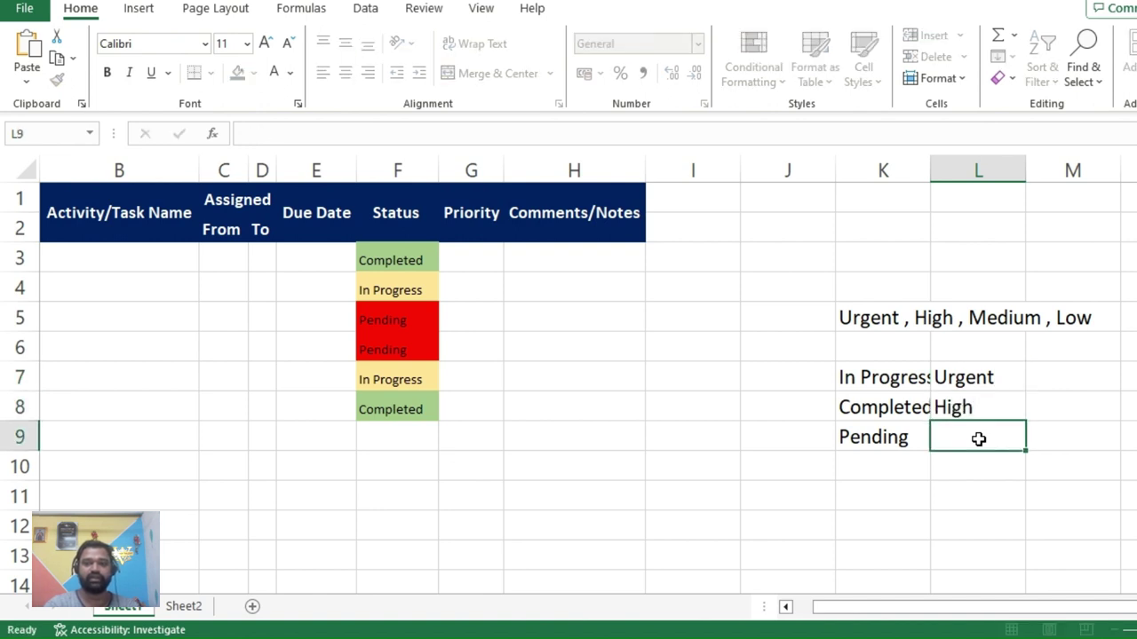
pyautogui.write('Medium')
pyautogui.press('Return')
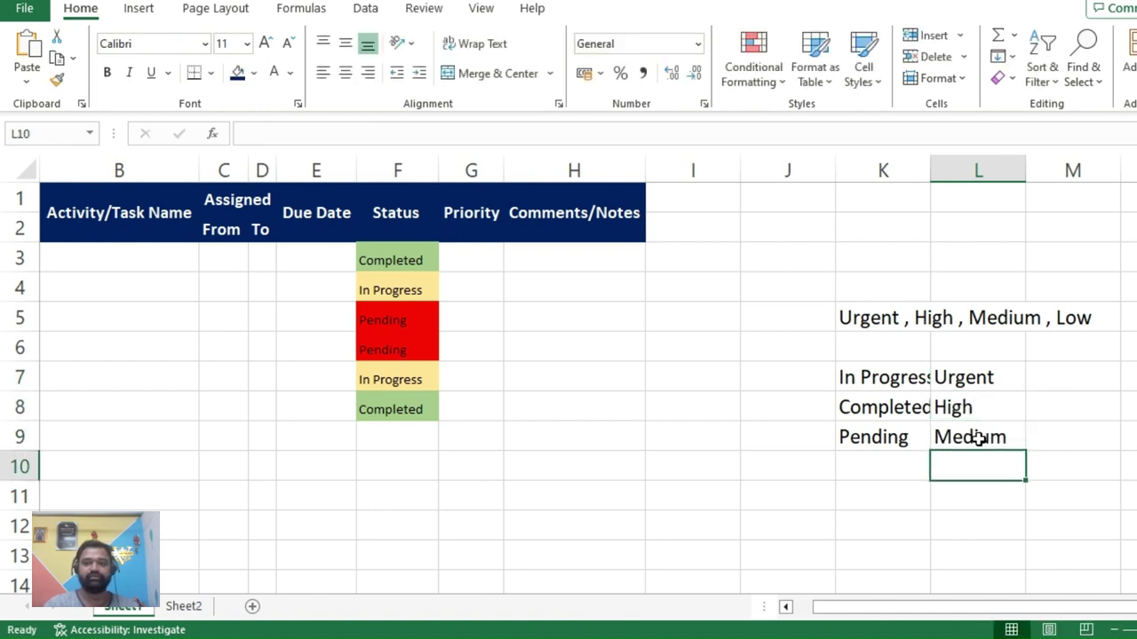
pyautogui.write('Low')
pyautogui.press('Return')
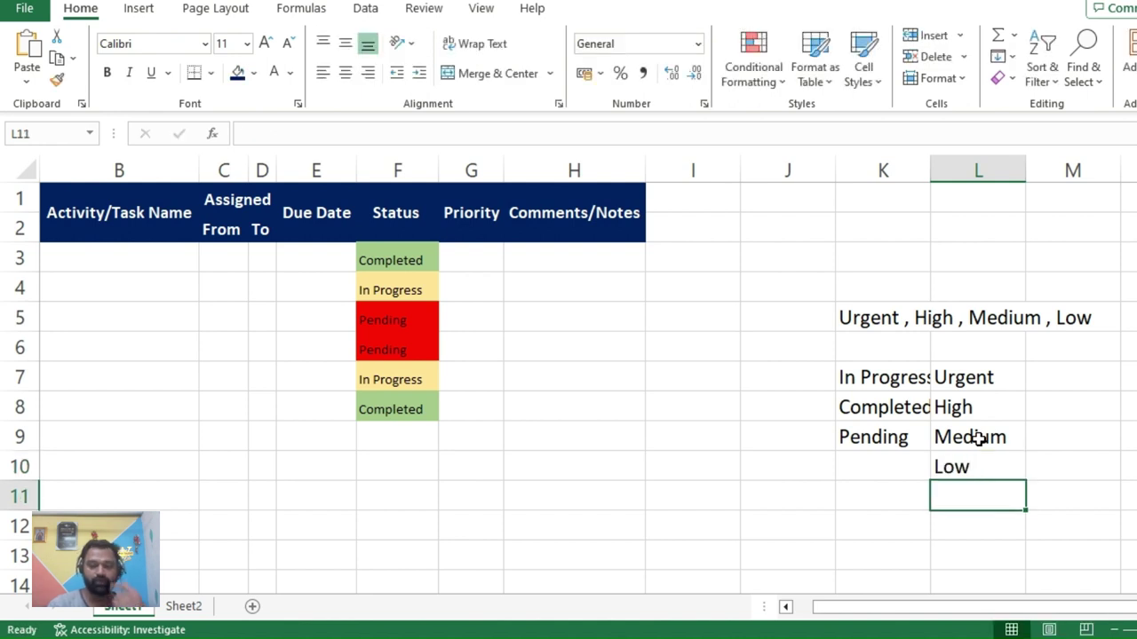
# Check the L7:L10 priority values and clear the priority note from K5.
pyautogui.click(1005, 371)
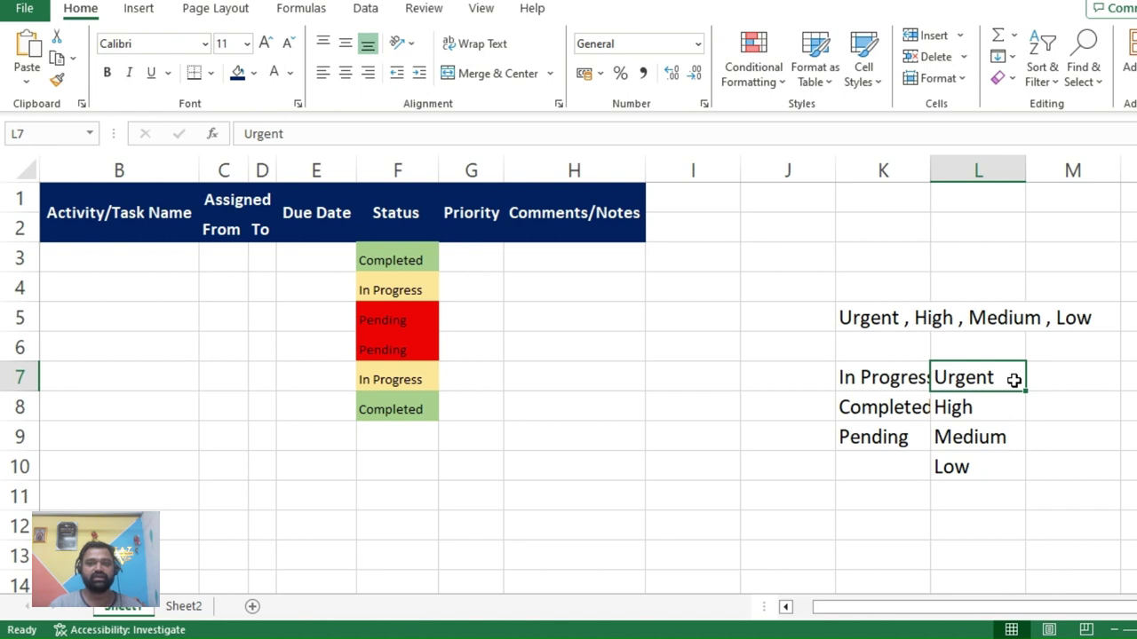
pyautogui.moveTo(994, 370); pyautogui.dragTo(994, 459)
pyautogui.click(886, 324)
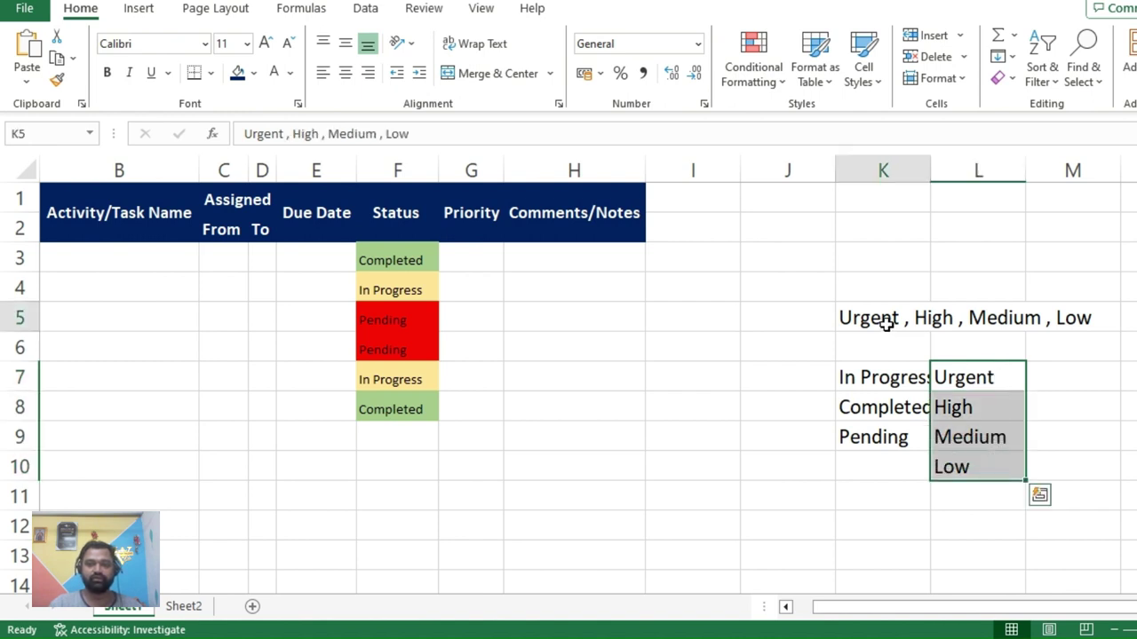
pyautogui.press('Delete')
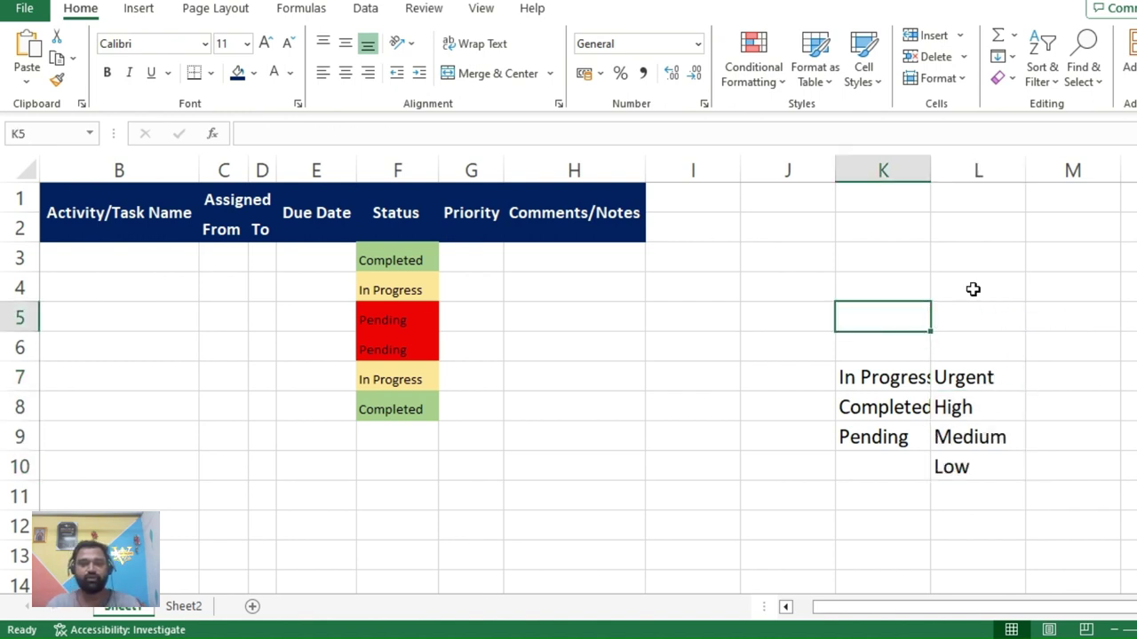
# Auto-fit and hide column K, then choose Pending for Status cell F9.
pyautogui.doubleClick(930, 170)
pyautogui.click(964, 288)
pyautogui.click(918, 164)
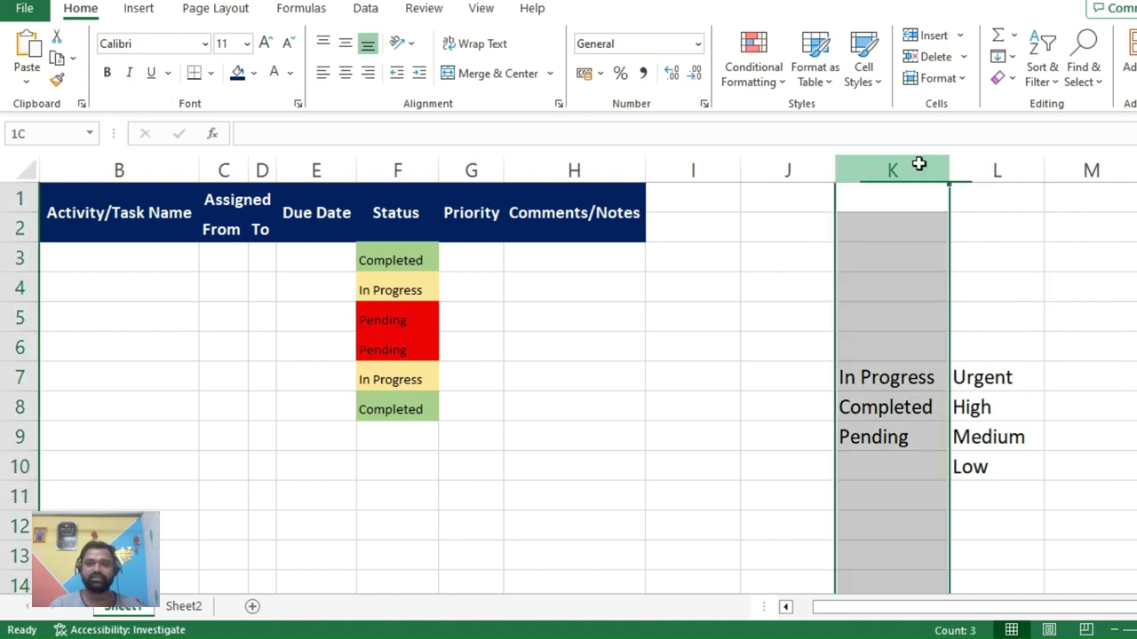
pyautogui.rightClick(919, 165)
pyautogui.click(962, 477)
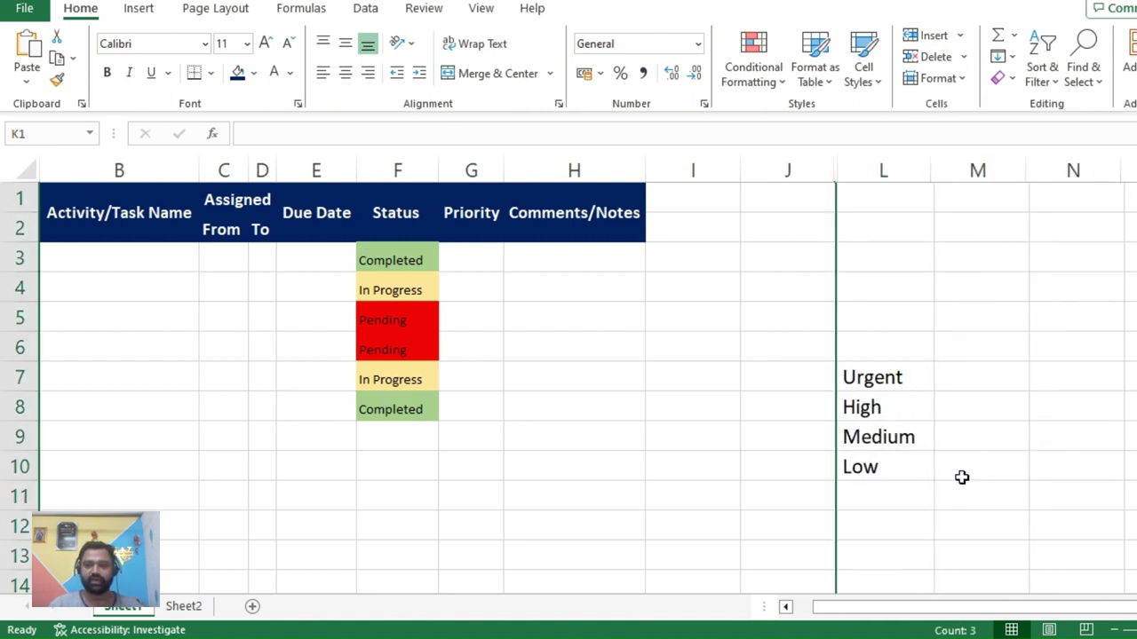
pyautogui.click(885, 414)
pyautogui.click(375, 468)
pyautogui.click(411, 437)
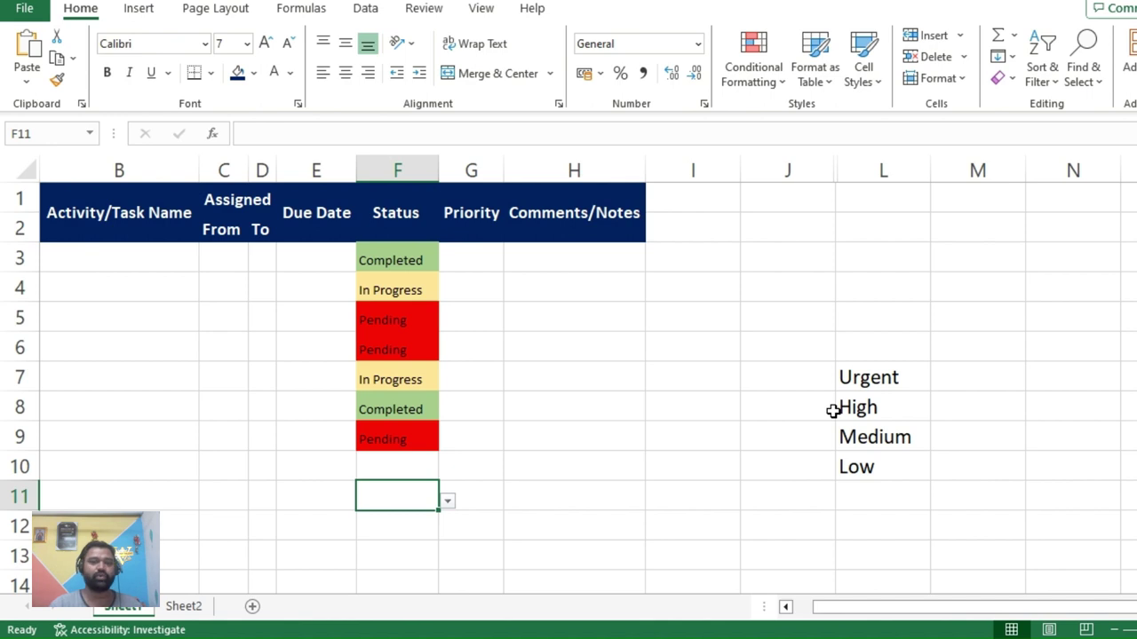
# Unhide column K and check the Urgent, High and Low values in L7:L10.
pyautogui.click(830, 164)
pyautogui.moveTo(830, 164); pyautogui.dragTo(845, 160)
pyautogui.rightClick(845, 160)
pyautogui.click(919, 509)
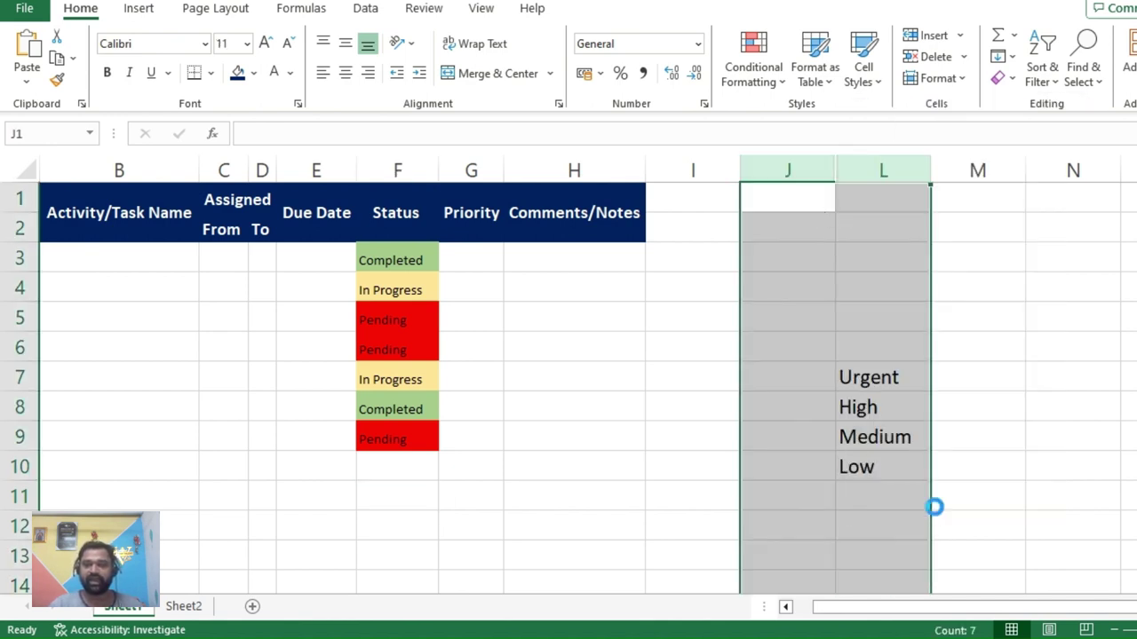
pyautogui.click(964, 555)
pyautogui.click(986, 382)
pyautogui.click(987, 409)
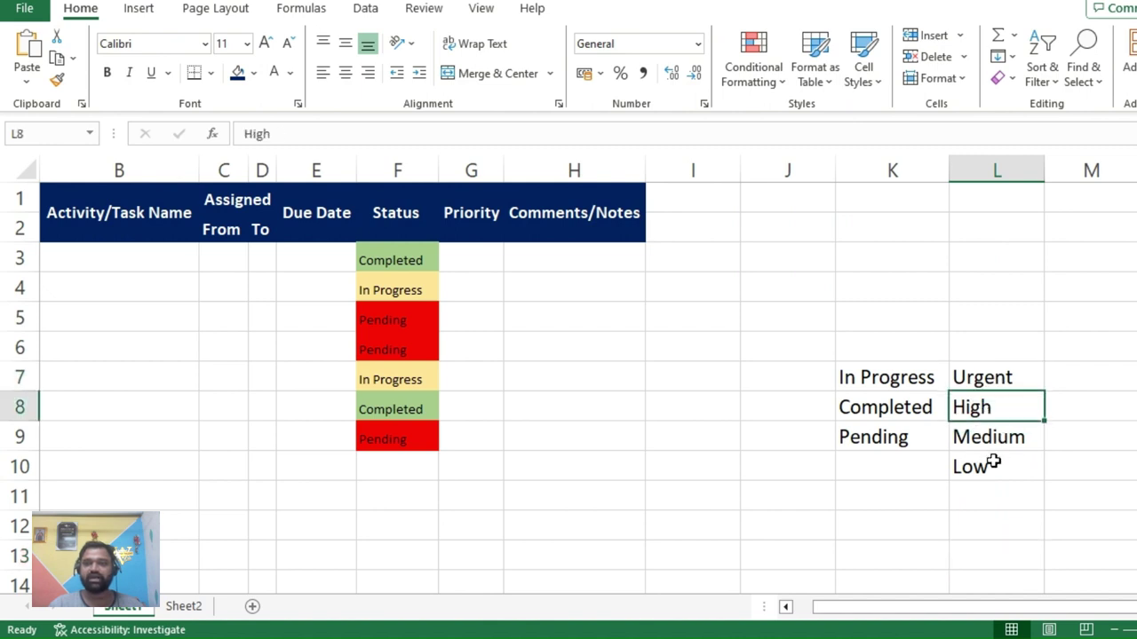
pyautogui.click(982, 469)
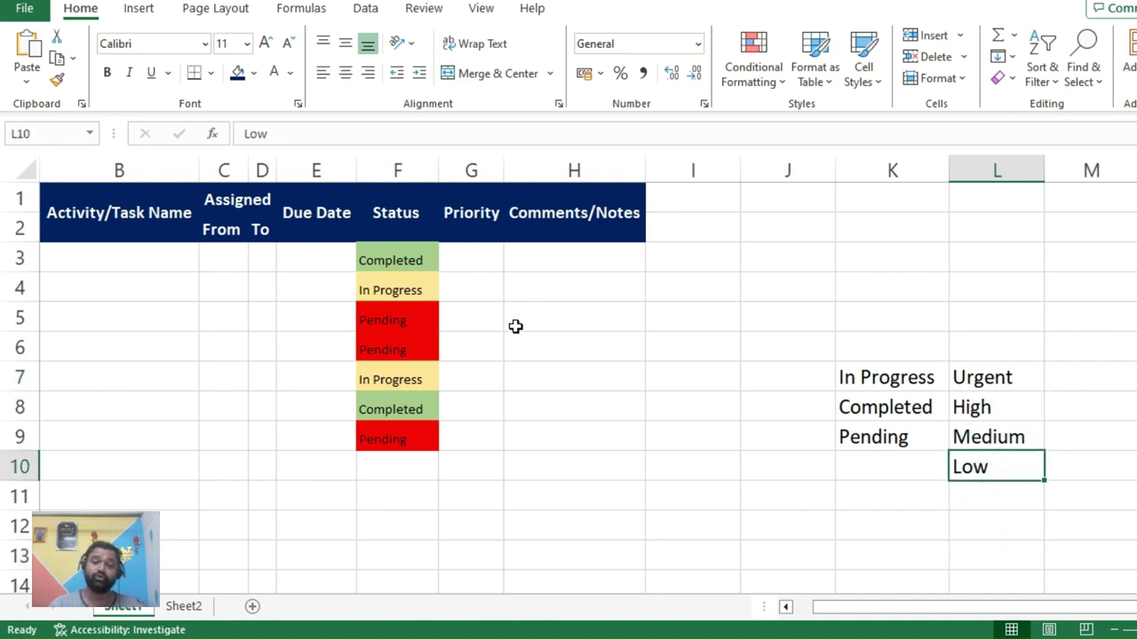
pyautogui.click(485, 256)
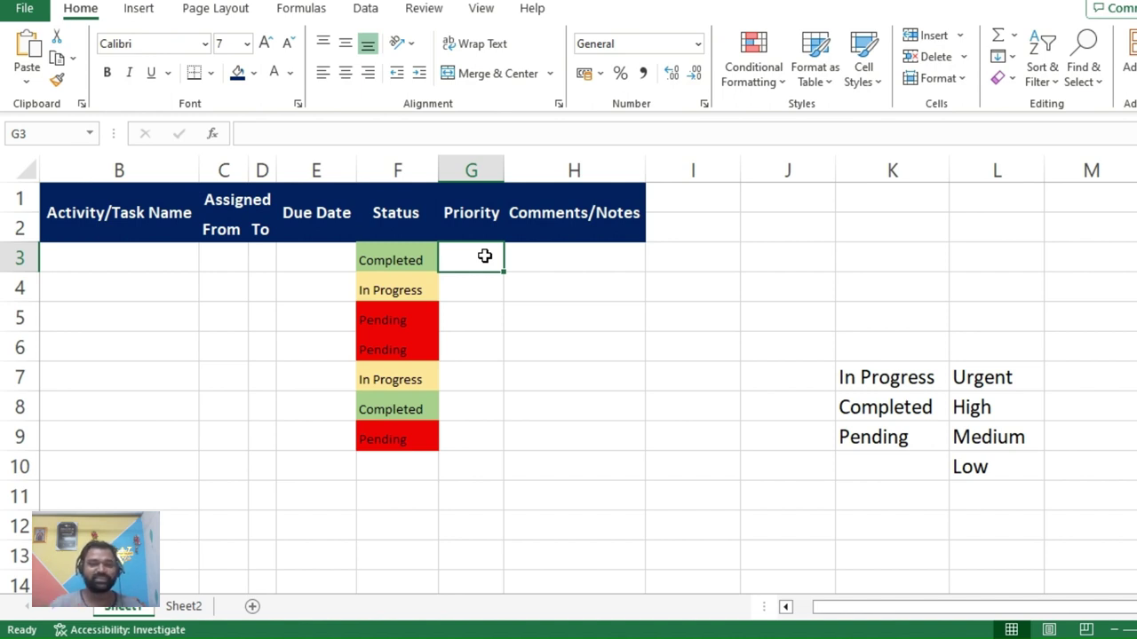
# Give Priority cells G3:G13 a List data validation rule sourced from L7:L10.
pyautogui.keyDown('shift'); pyautogui.click(474, 555); pyautogui.keyUp('shift')
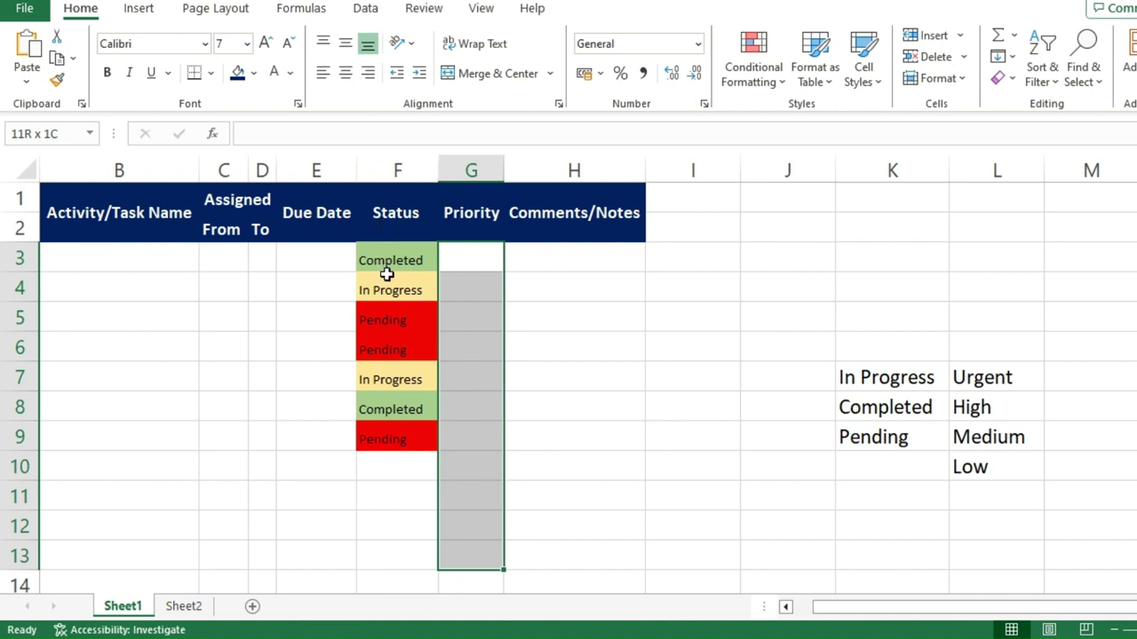
pyautogui.click(367, 10)
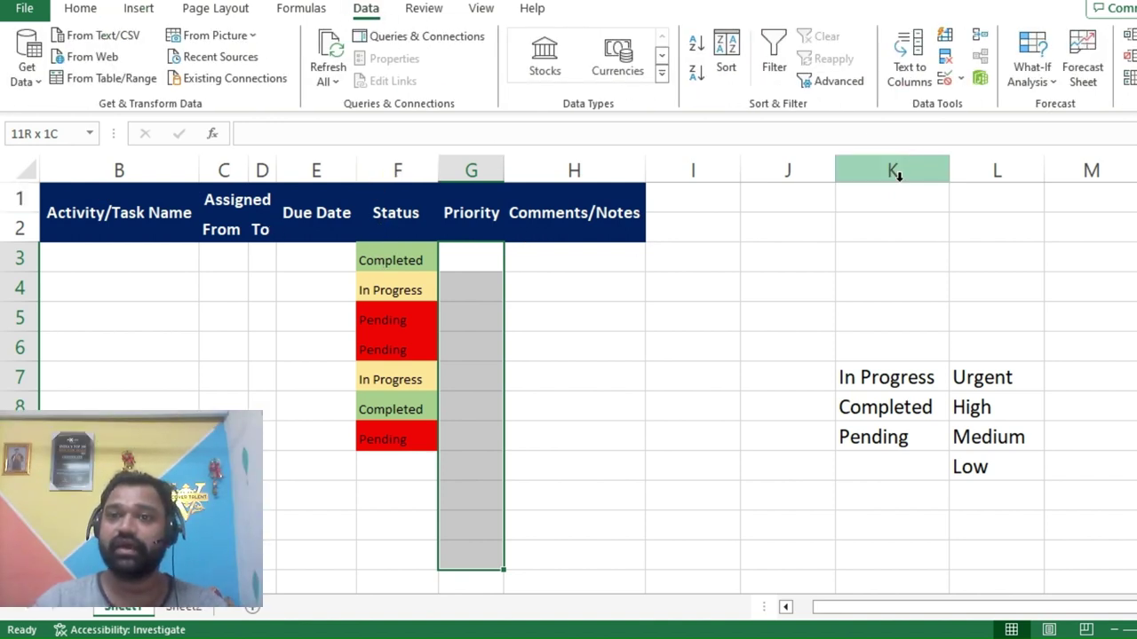
pyautogui.click(961, 78)
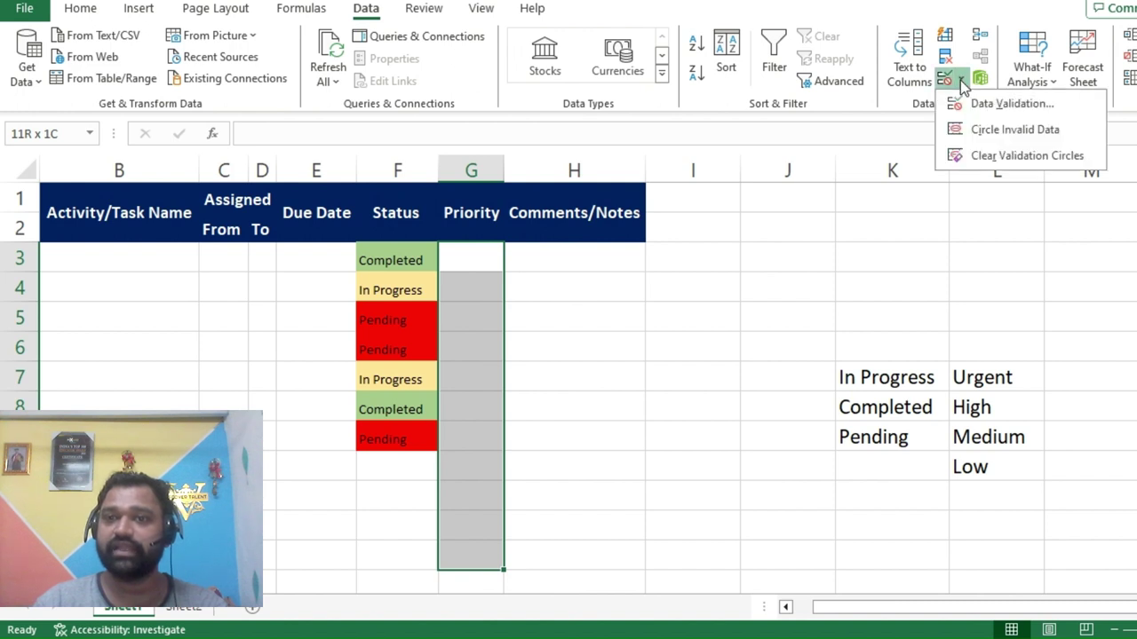
pyautogui.click(1073, 109)
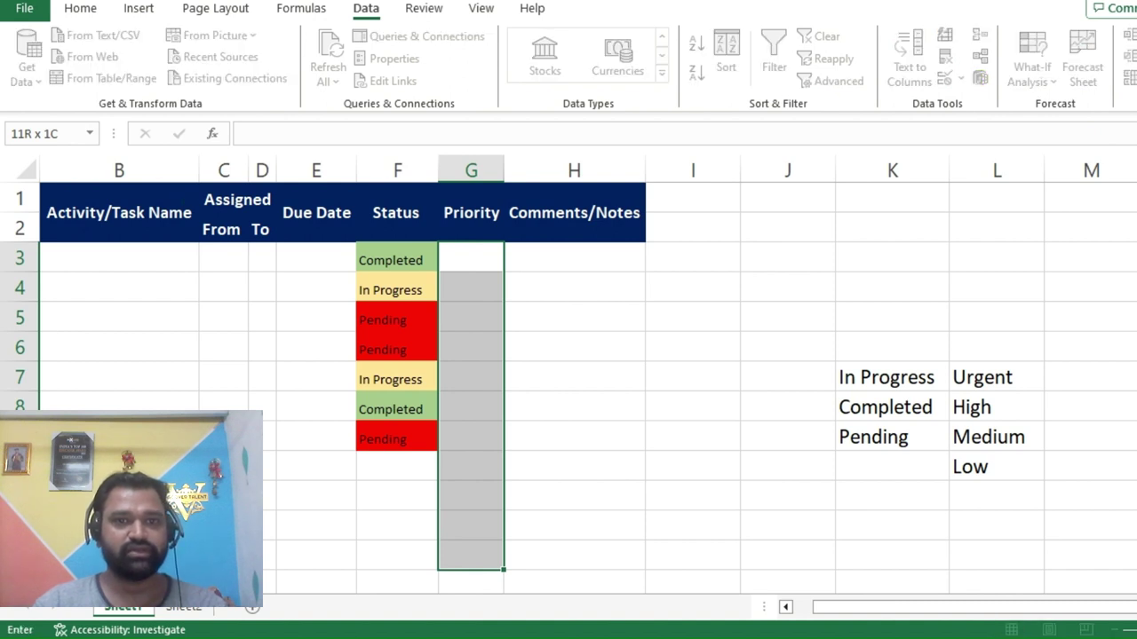
pyautogui.moveTo(968, 377); pyautogui.dragTo(982, 469)
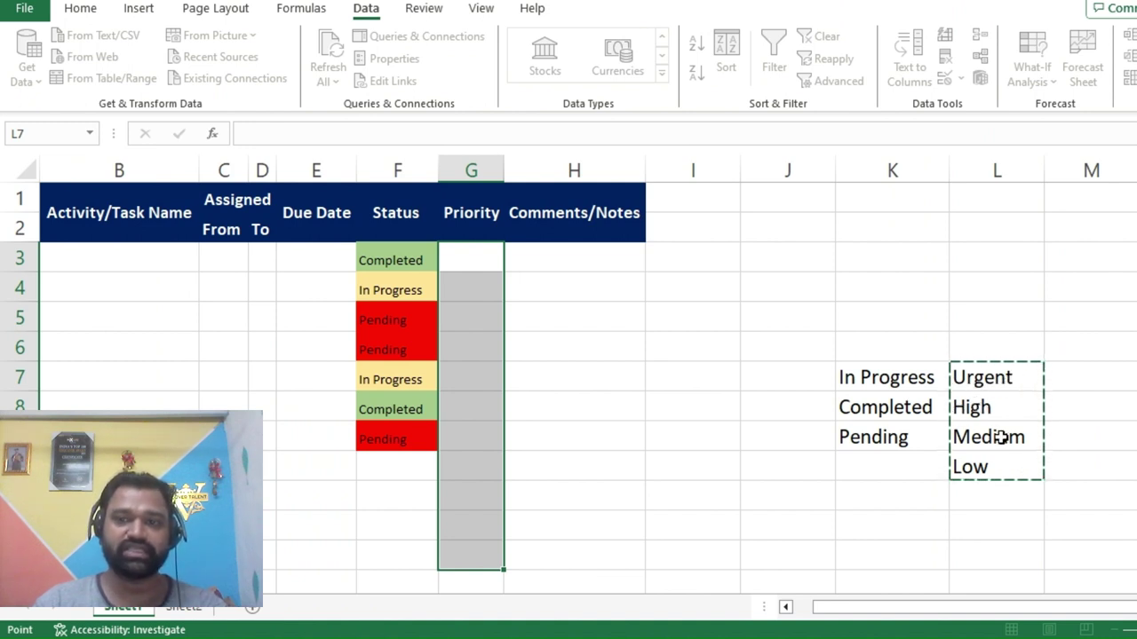
# Confirm L7:L10 as the Priority list source and close the Data Validation dialog.
pyautogui.press('Escape')
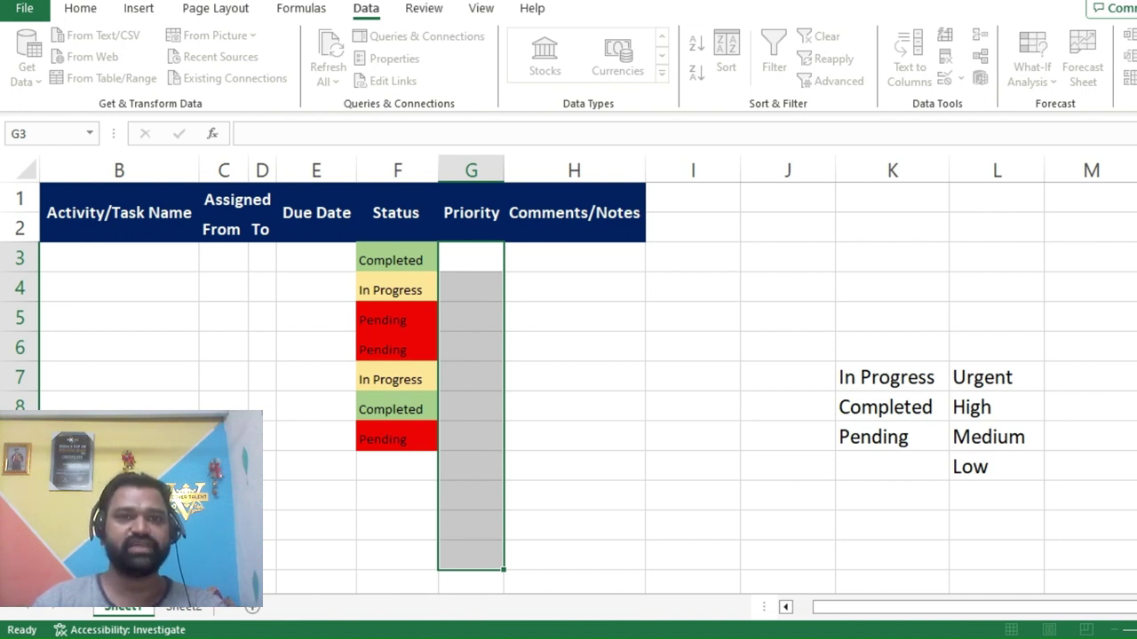
# Apply the Priority dropdown rule and confirm G4 shows the 'Select Appropriate Indication' prompt.
pyautogui.press('Return')
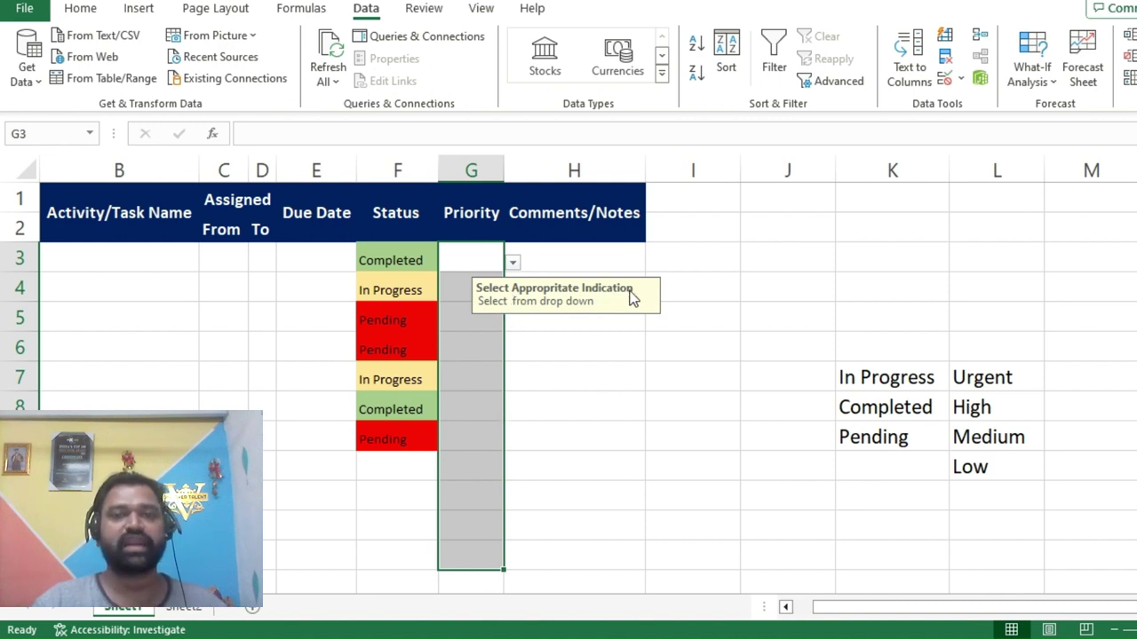
pyautogui.click(560, 356)
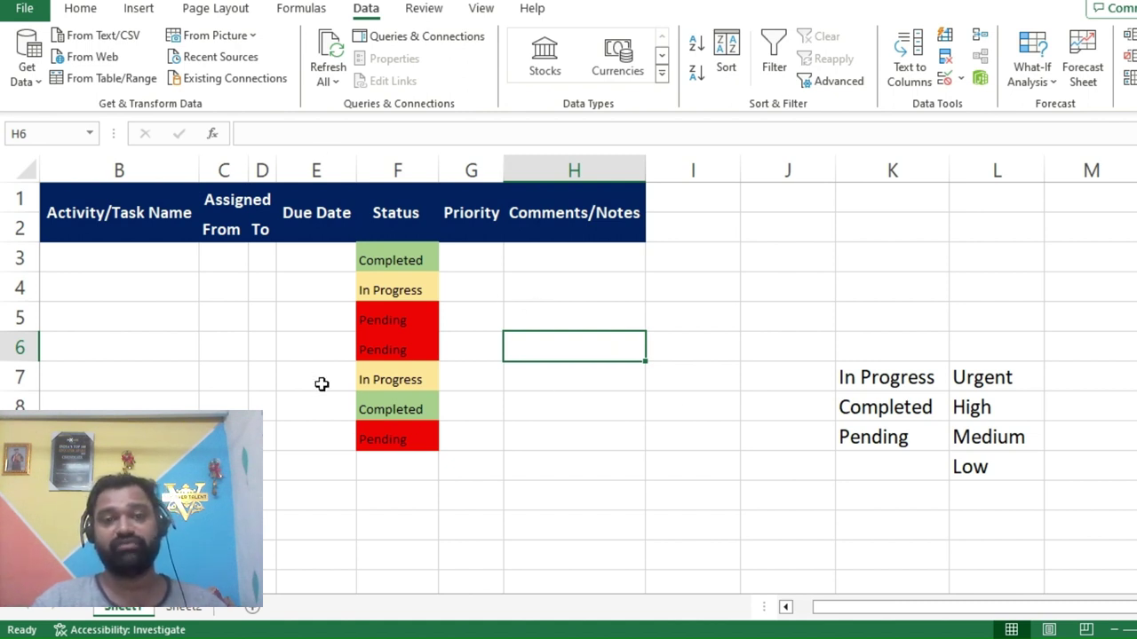
pyautogui.click(491, 289)
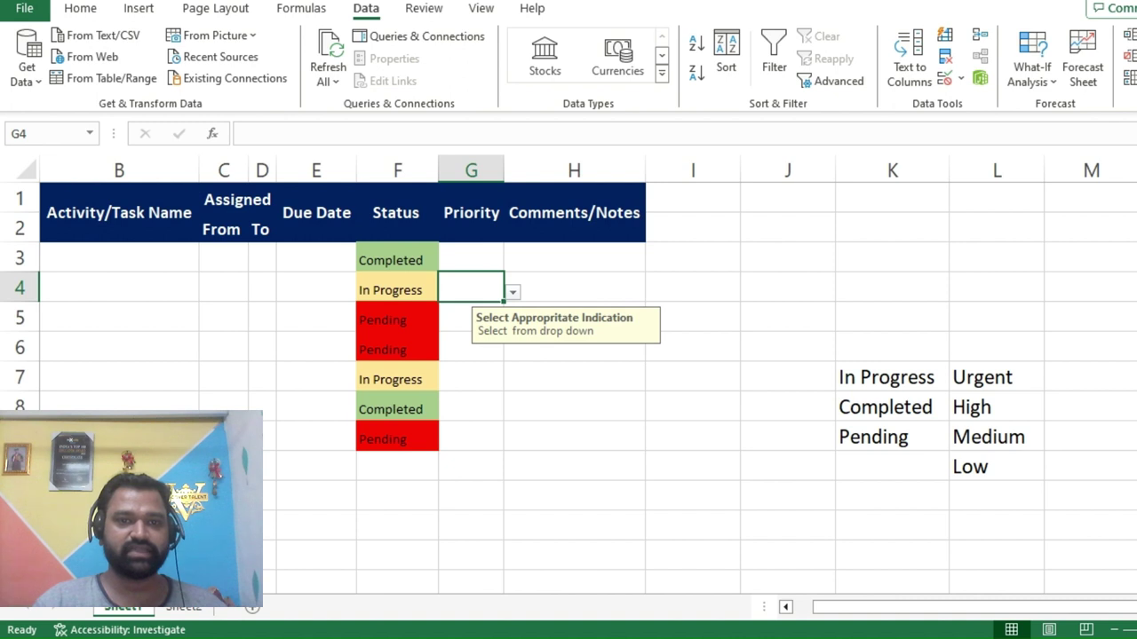
pyautogui.click(601, 399)
pyautogui.click(507, 387)
pyautogui.click(464, 373)
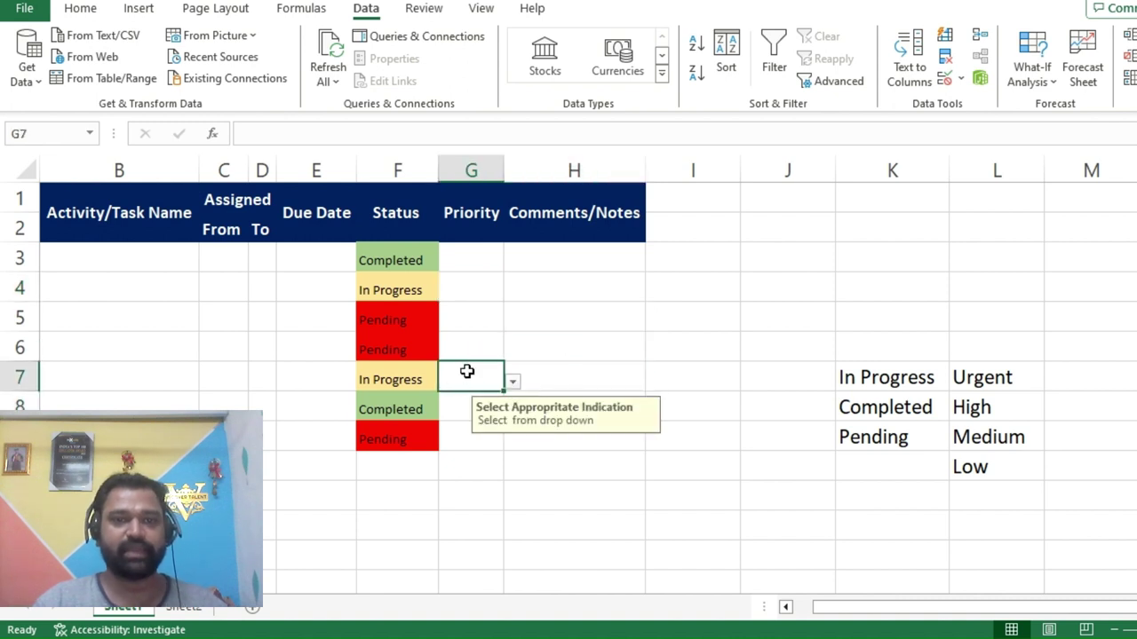
pyautogui.write('asdfasdfasdf')
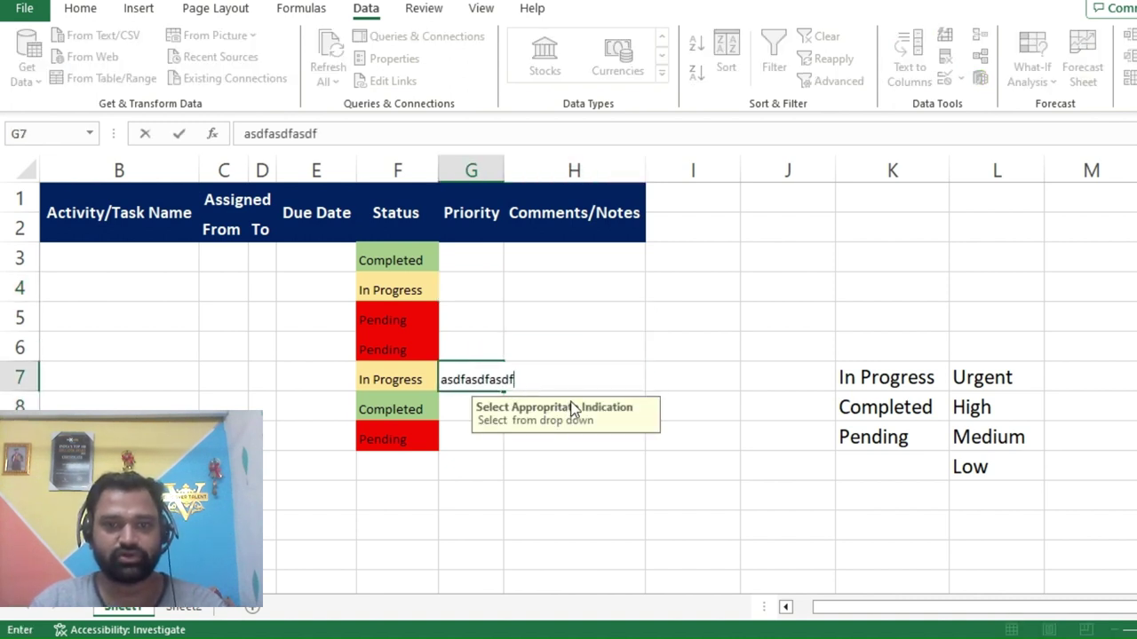
pyautogui.press('Return')
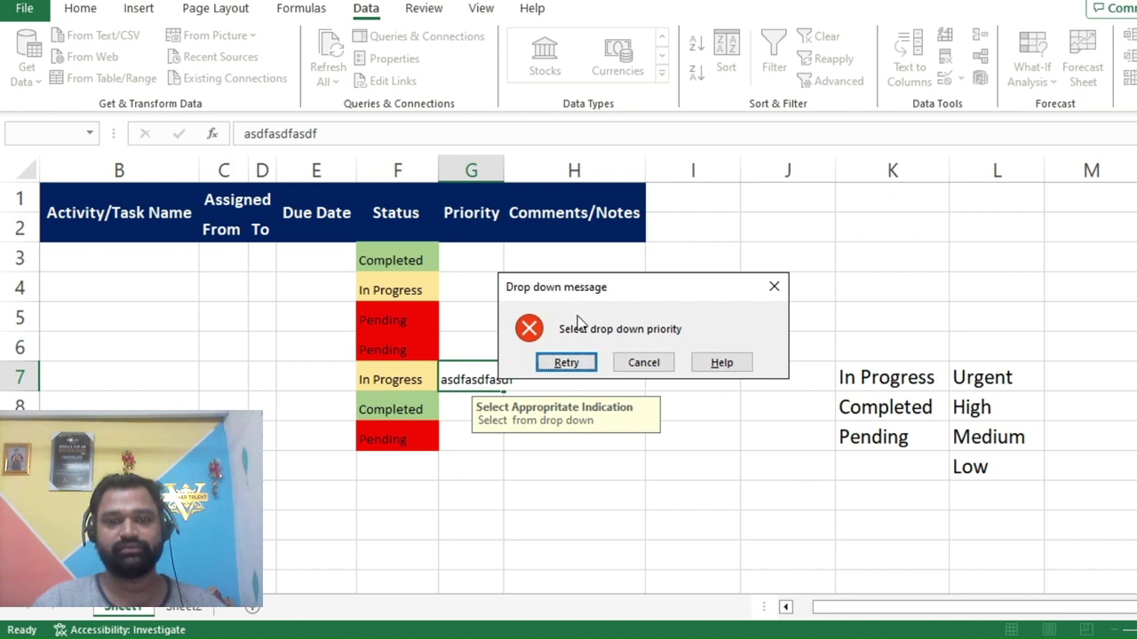
pyautogui.click(566, 362)
pyautogui.write('`')
pyautogui.press('Return')
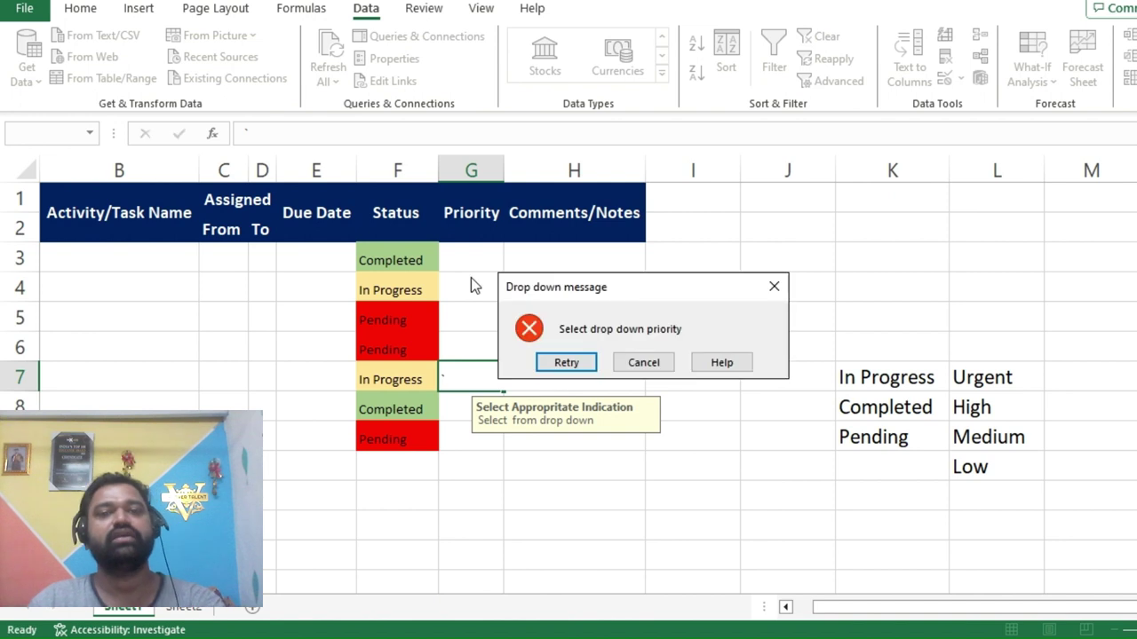
pyautogui.press('Escape')
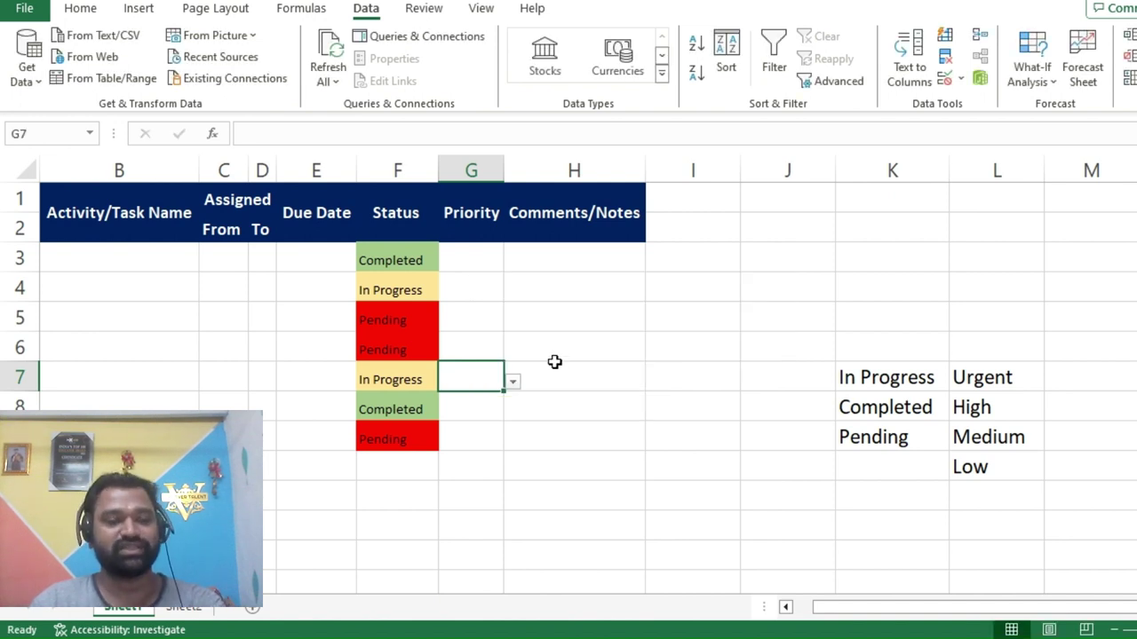
# Pick Medium for G4 and Urgent for G7 from the Priority dropdowns.
pyautogui.click(491, 277)
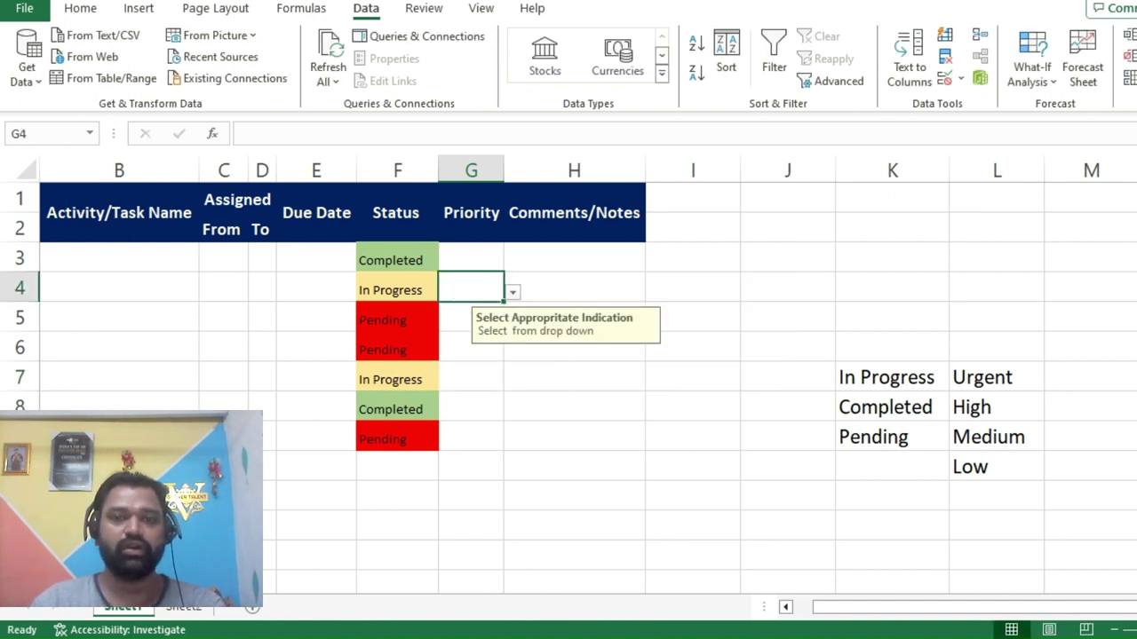
pyautogui.write('Medium')
pyautogui.click(483, 372)
pyautogui.click(510, 375)
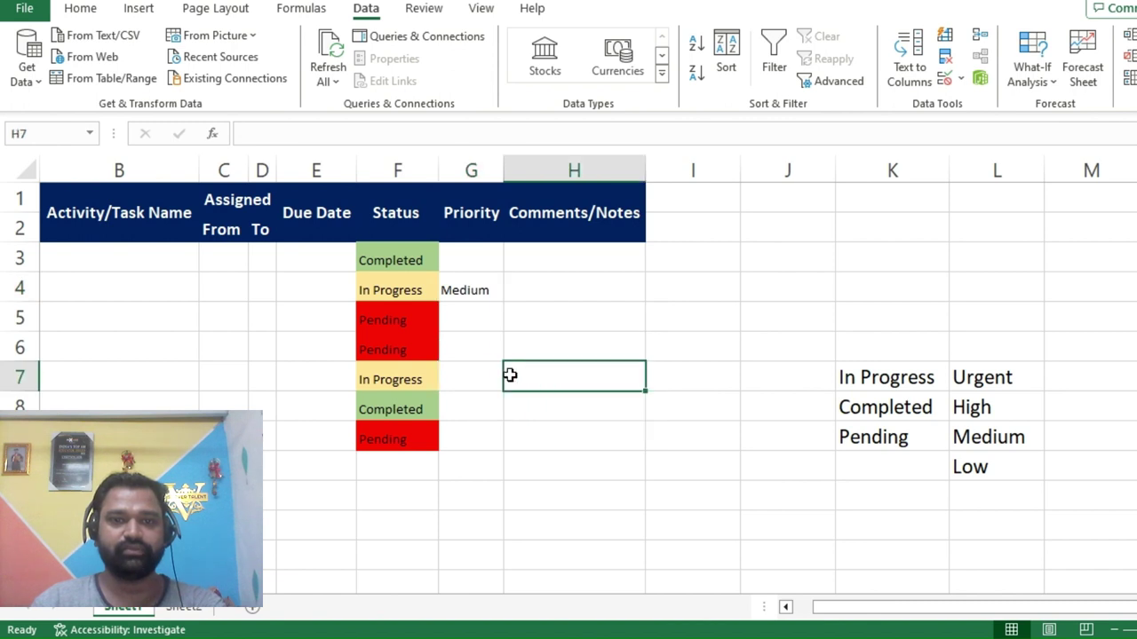
pyautogui.click(482, 376)
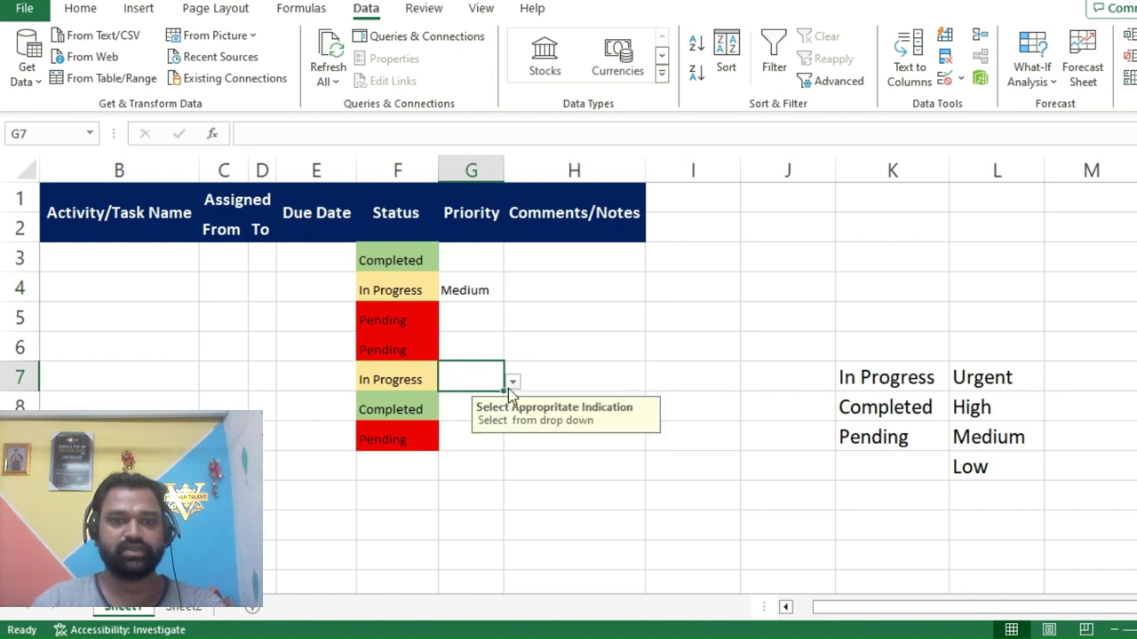
pyautogui.click(512, 382)
pyautogui.click(471, 402)
# Pick Low for G6 from its dropdown, then select the whole Priority column G.
pyautogui.click(482, 349)
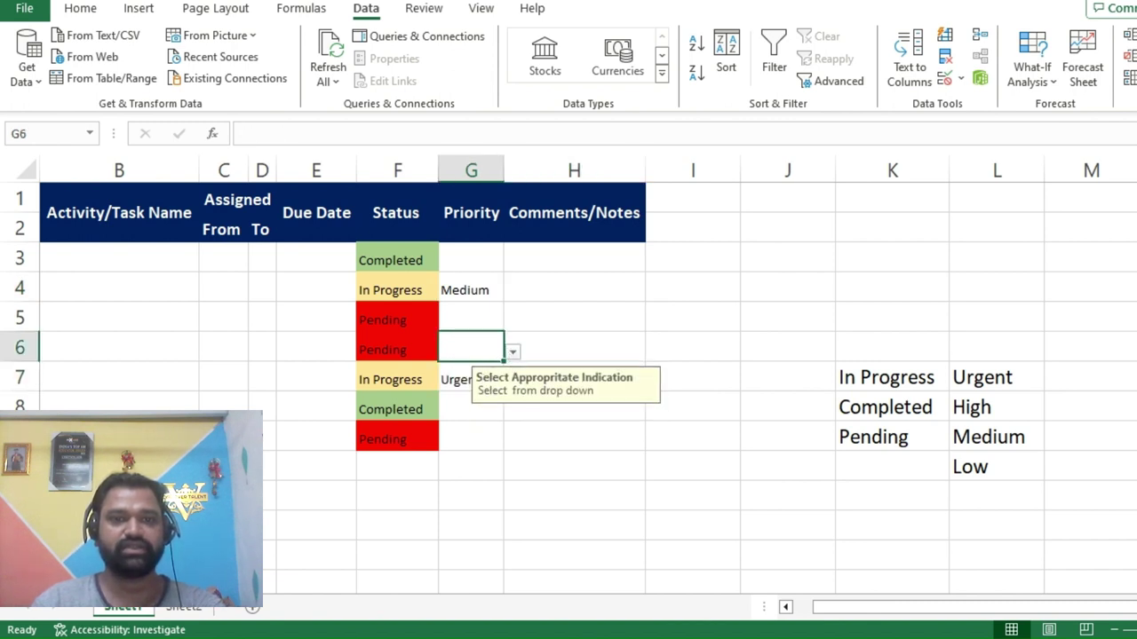
pyautogui.click(512, 352)
pyautogui.click(477, 406)
pyautogui.click(484, 320)
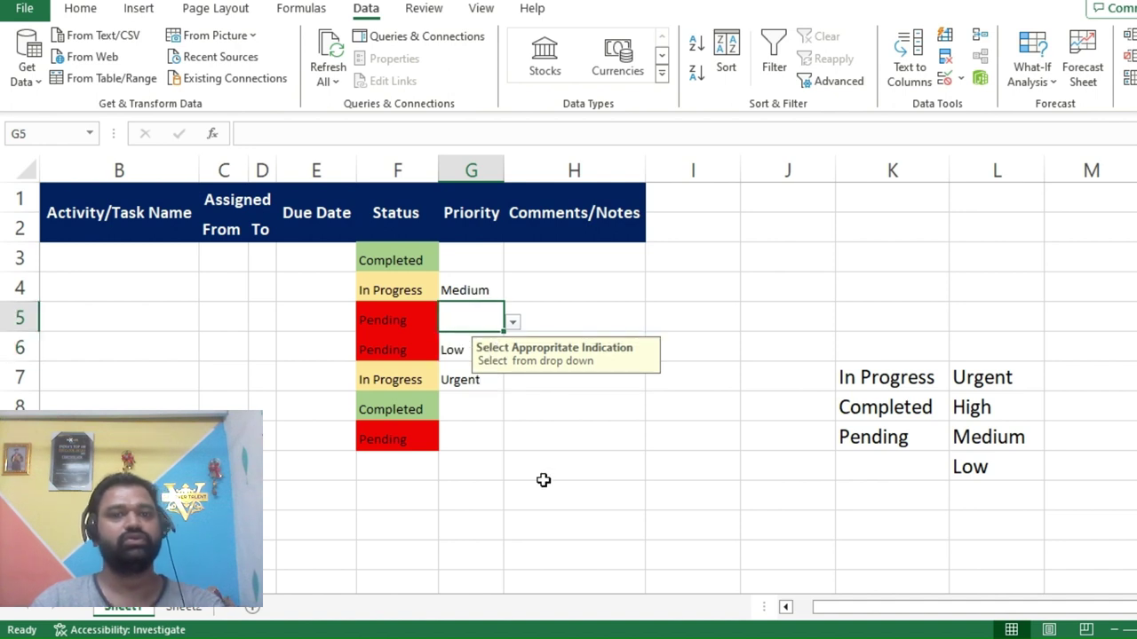
pyautogui.click(538, 543)
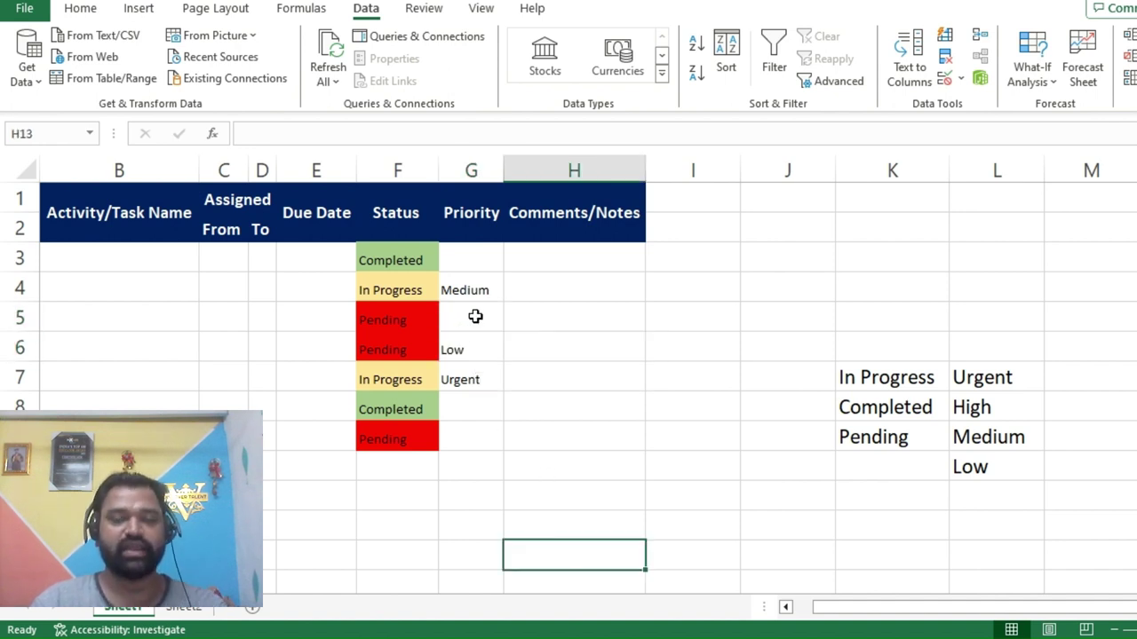
pyautogui.click(477, 288)
pyautogui.click(482, 255)
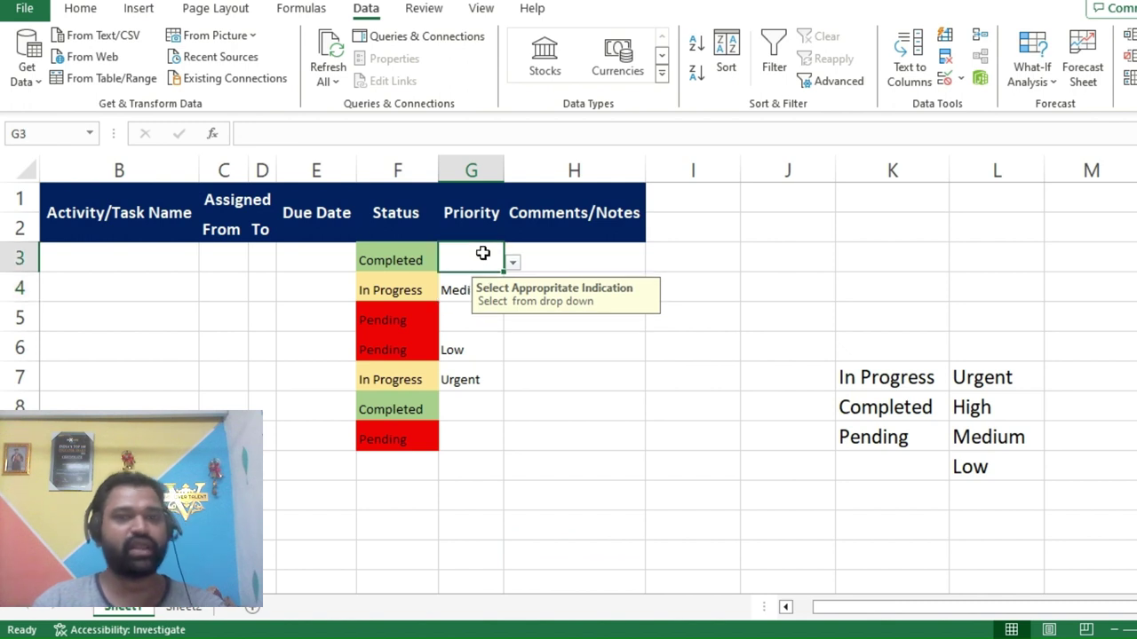
pyautogui.moveTo(488, 187); pyautogui.dragTo(444, 593)
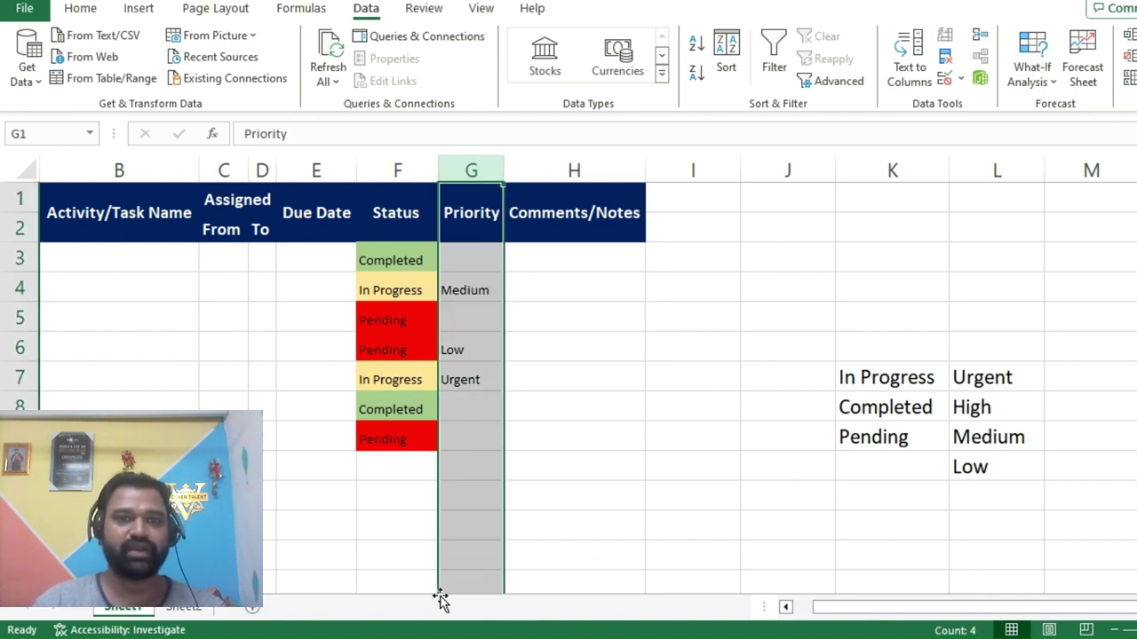
# Copy the word Urgent from the priority list in cell L7.
pyautogui.click(80, 8)
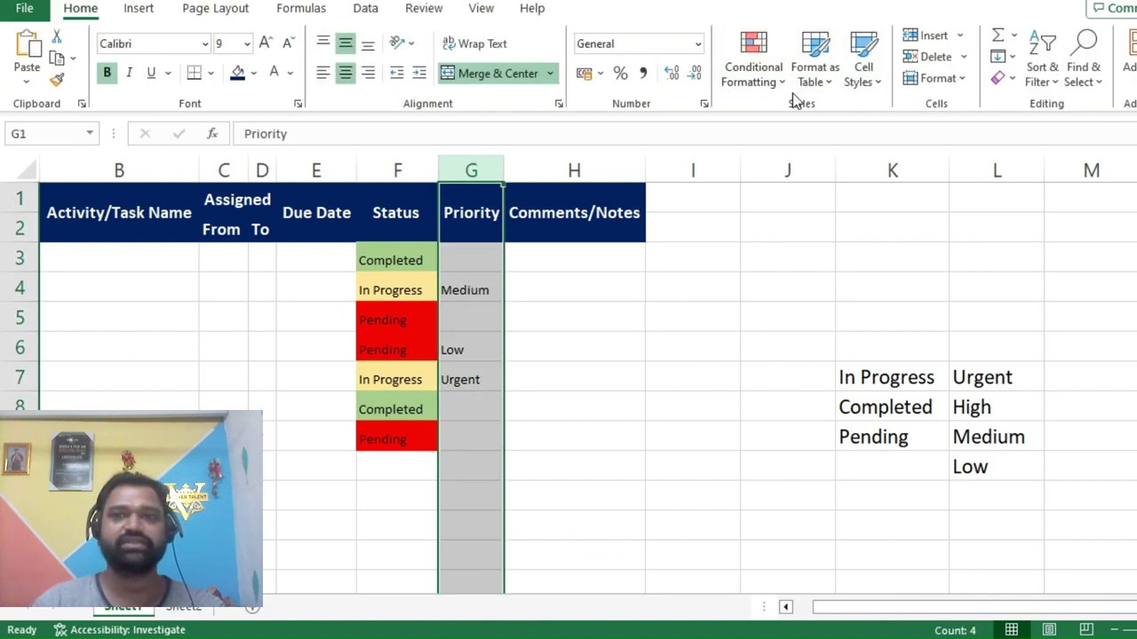
pyautogui.click(771, 82)
pyautogui.click(1071, 411)
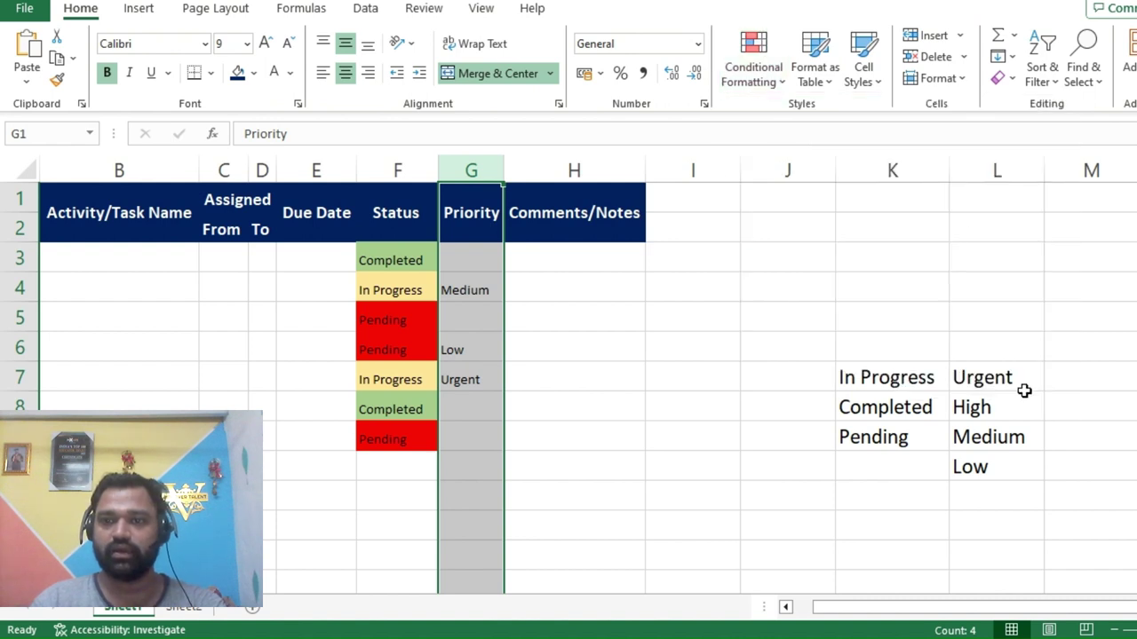
pyautogui.click(1022, 383)
pyautogui.moveTo(322, 135); pyautogui.dragTo(18, 134)
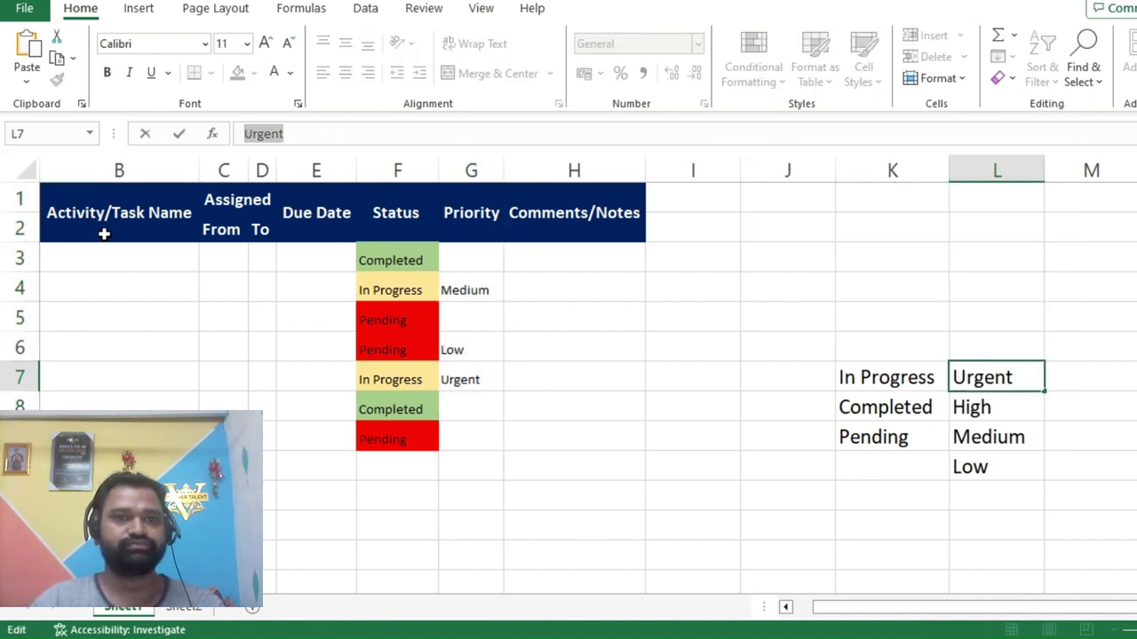
pyautogui.click(508, 328)
# Add a conditional formatting rule giving column G cells containing Urgent a dark green fill.
pyautogui.click(471, 170)
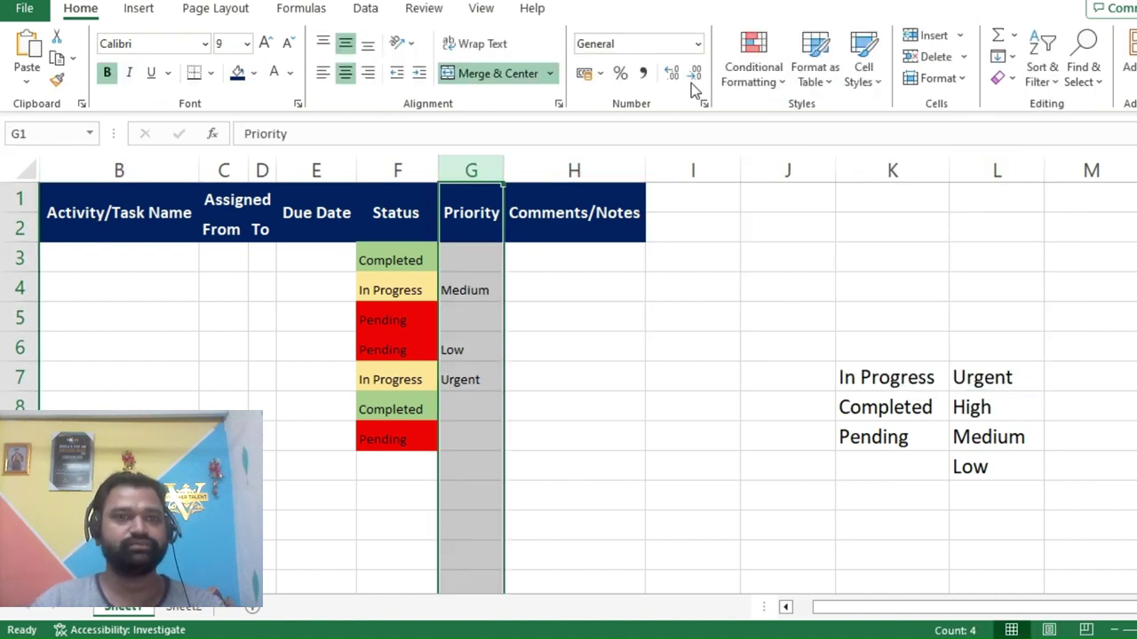
pyautogui.click(753, 76)
pyautogui.moveTo(860, 126)
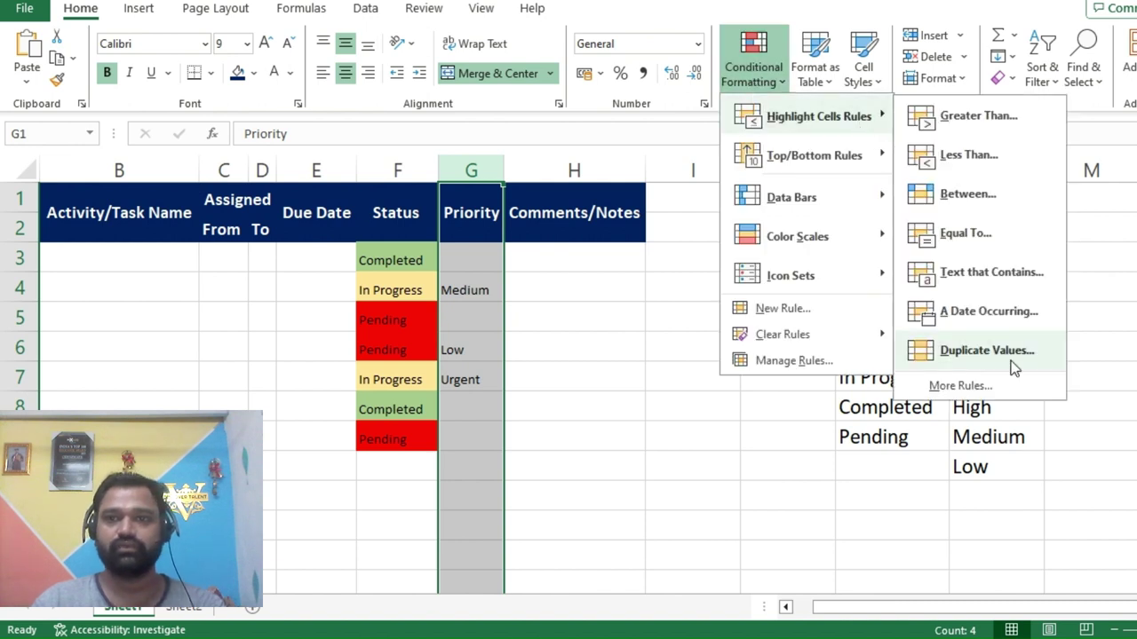
pyautogui.click(825, 307)
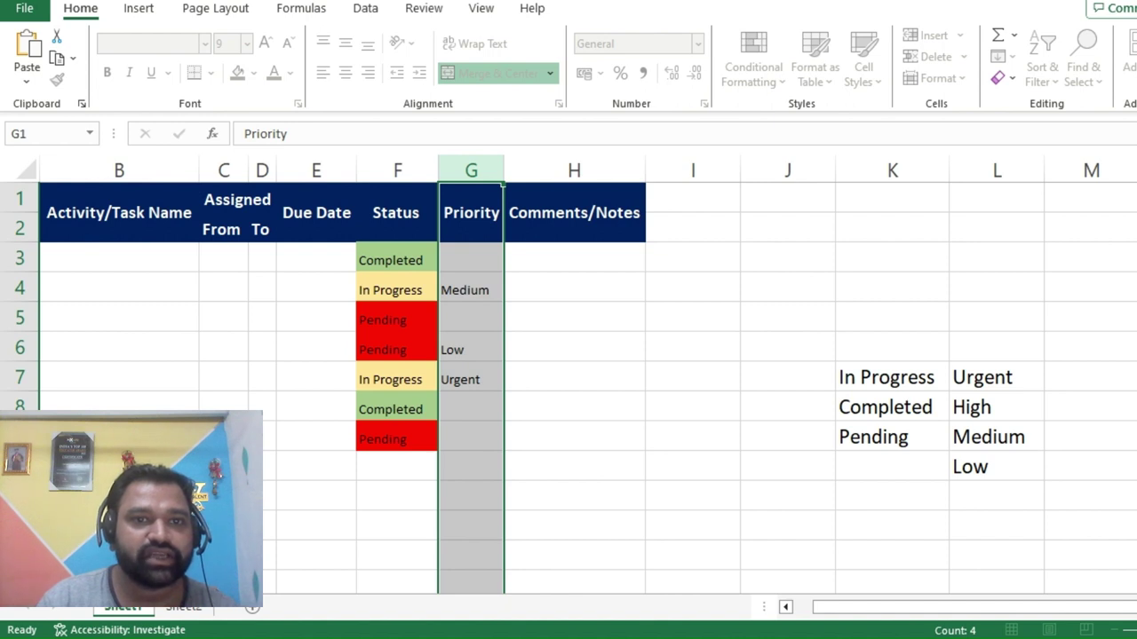
pyautogui.press('Return')
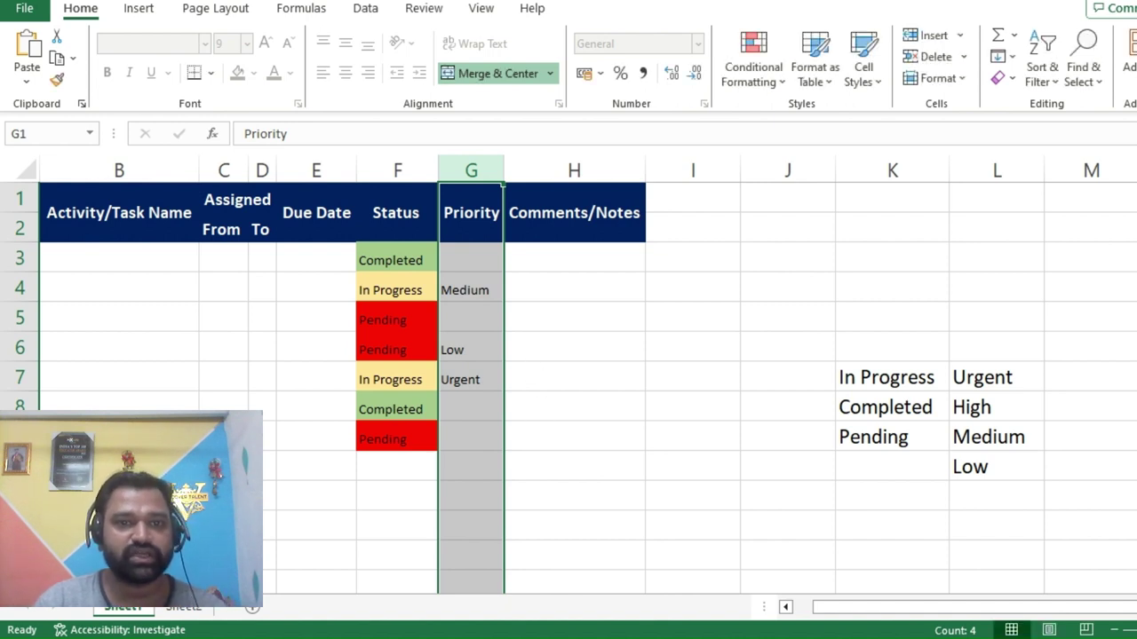
pyautogui.click(977, 406)
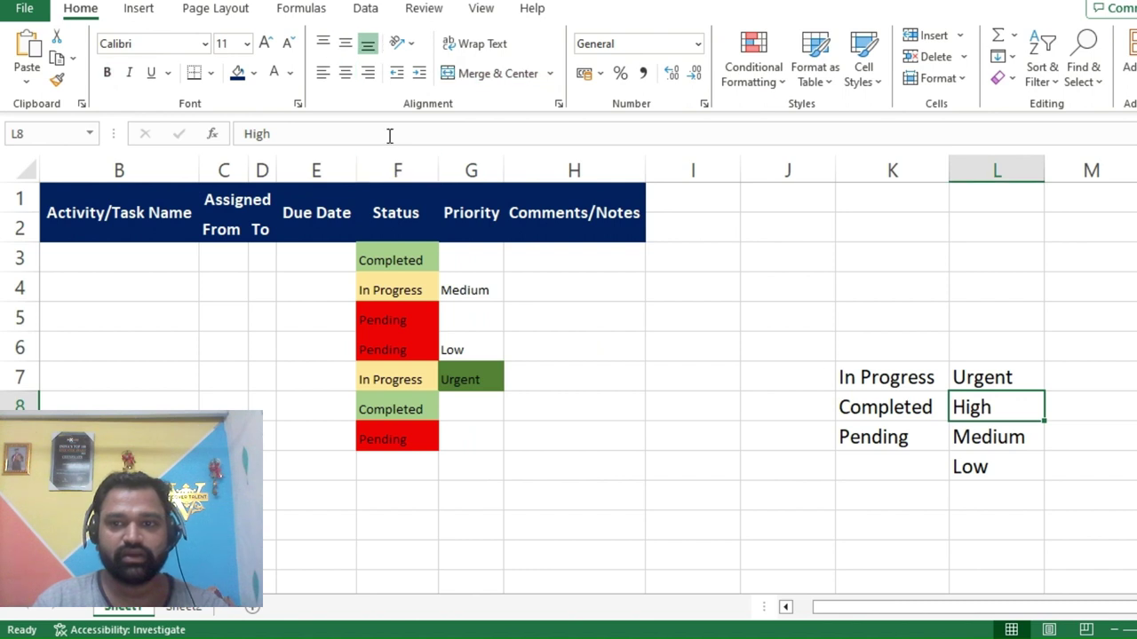
# Add a conditional formatting rule shading column G cells containing High green.
pyautogui.moveTo(388, 134); pyautogui.dragTo(188, 122)
pyautogui.click(486, 166)
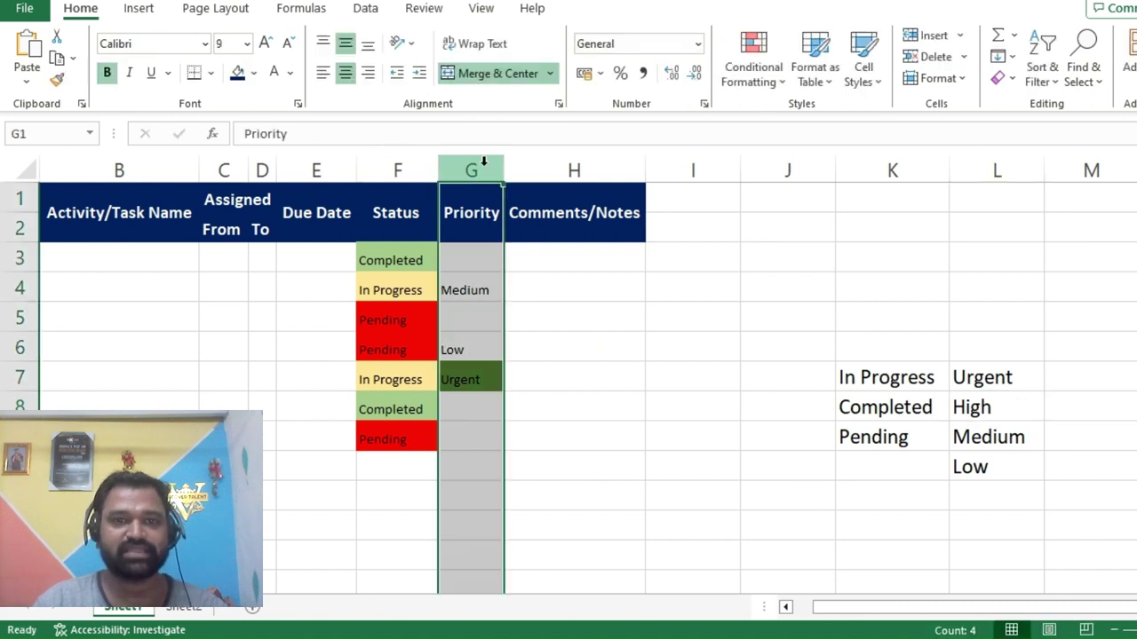
pyautogui.click(728, 84)
pyautogui.moveTo(807, 124)
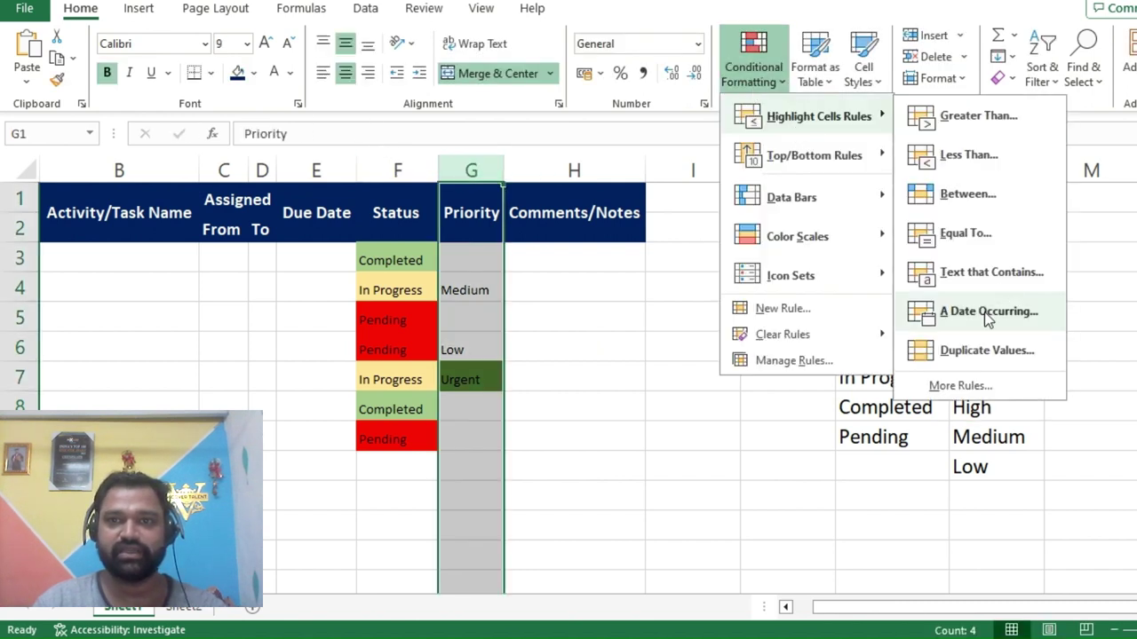
pyautogui.click(968, 273)
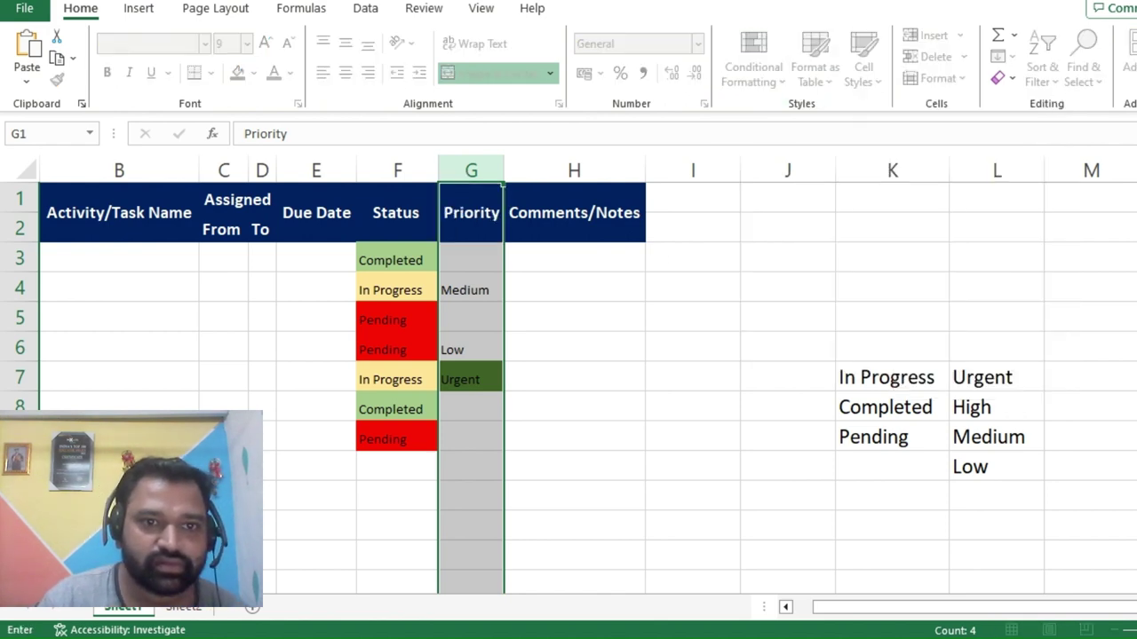
pyautogui.click(751, 71)
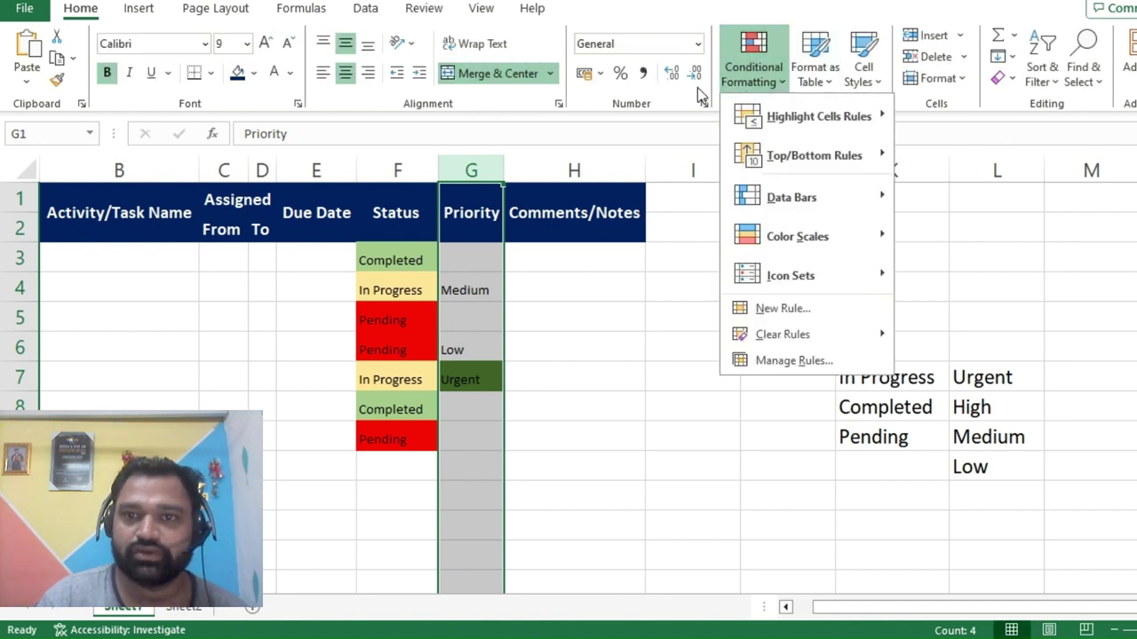
pyautogui.click(822, 313)
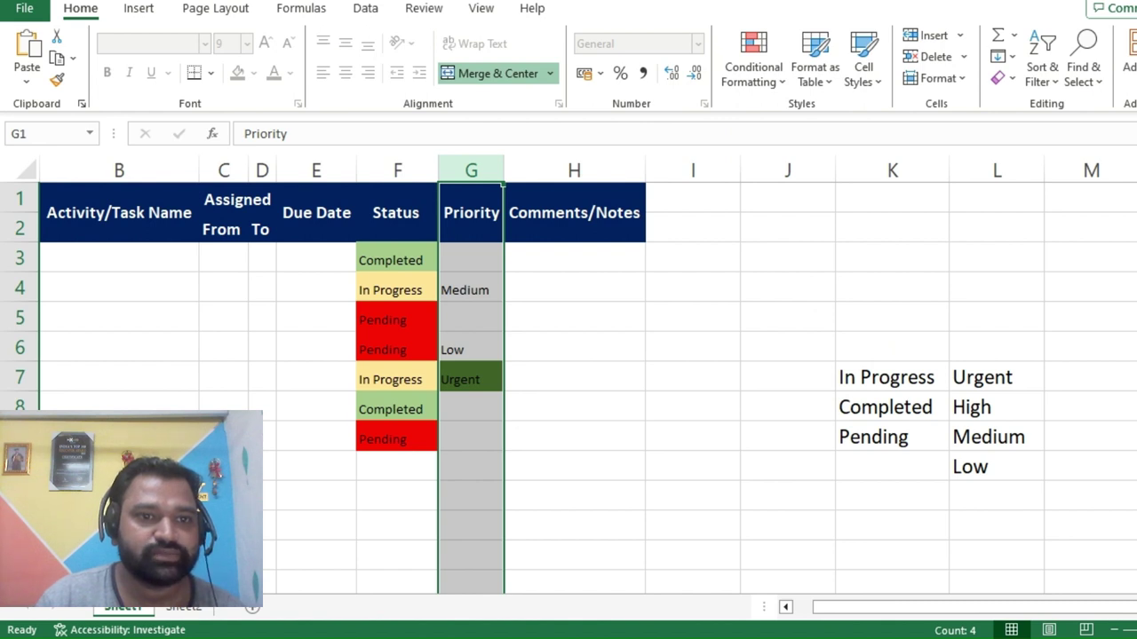
pyautogui.hotkey('alt', 'a')
pyautogui.press('v')
pyautogui.press('v')
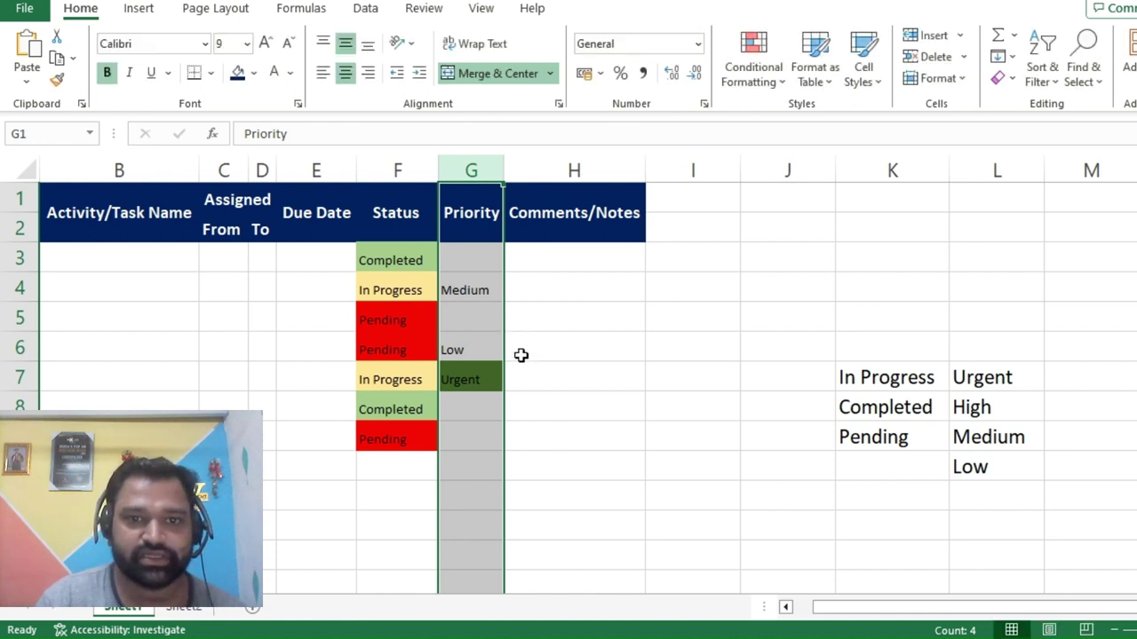
# Set G8's priority to High from its dropdown.
pyautogui.click(494, 413)
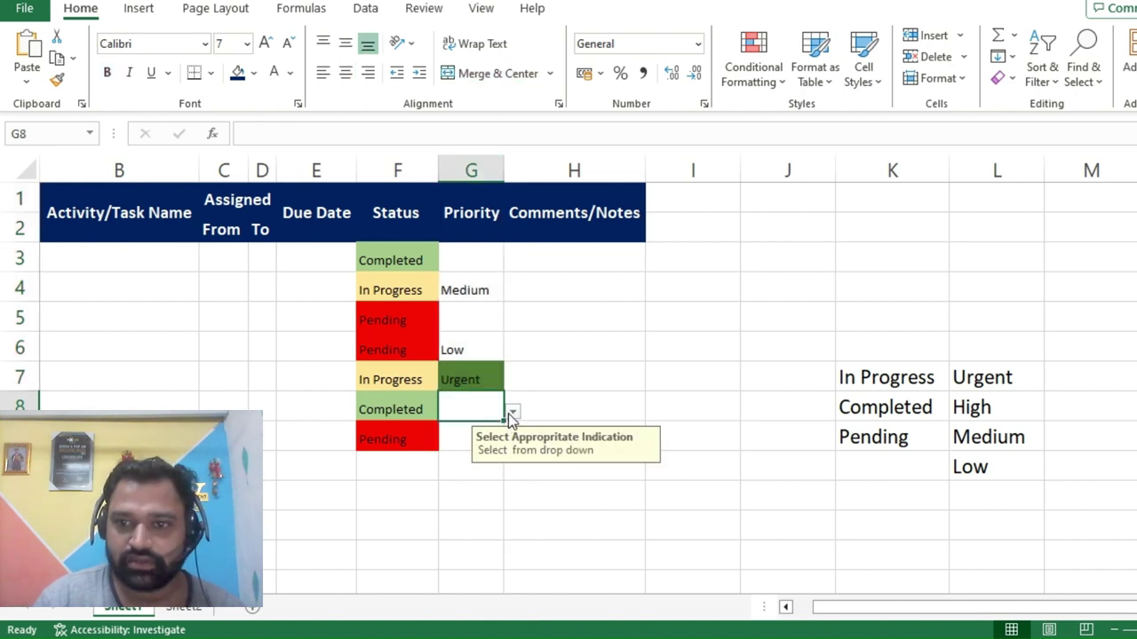
pyautogui.click(513, 412)
pyautogui.click(477, 447)
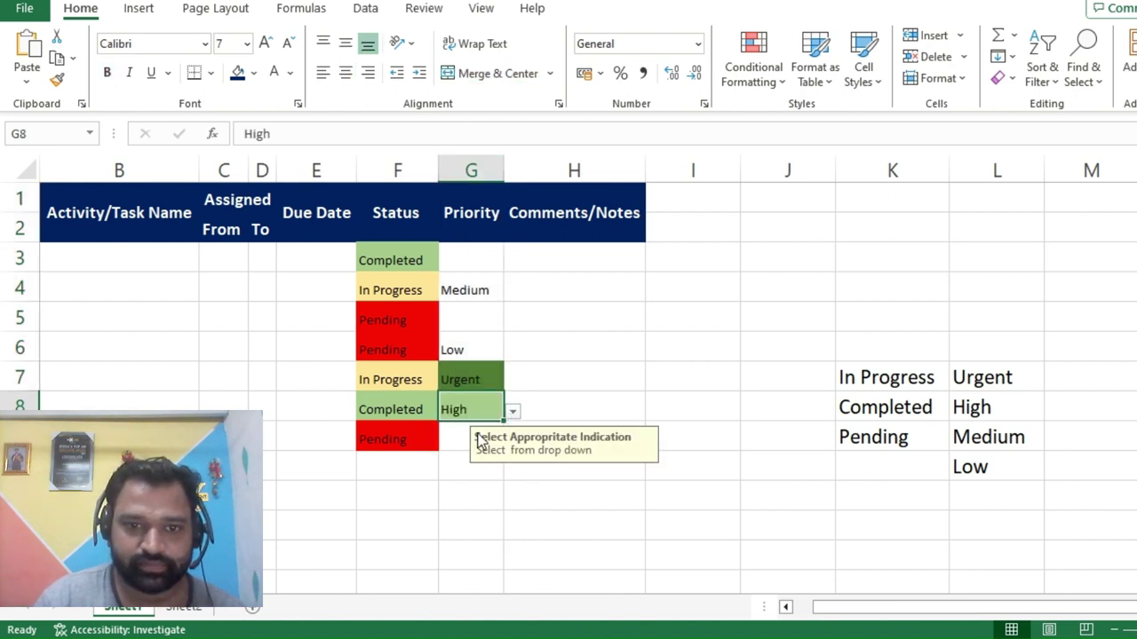
pyautogui.click(501, 306)
pyautogui.click(476, 347)
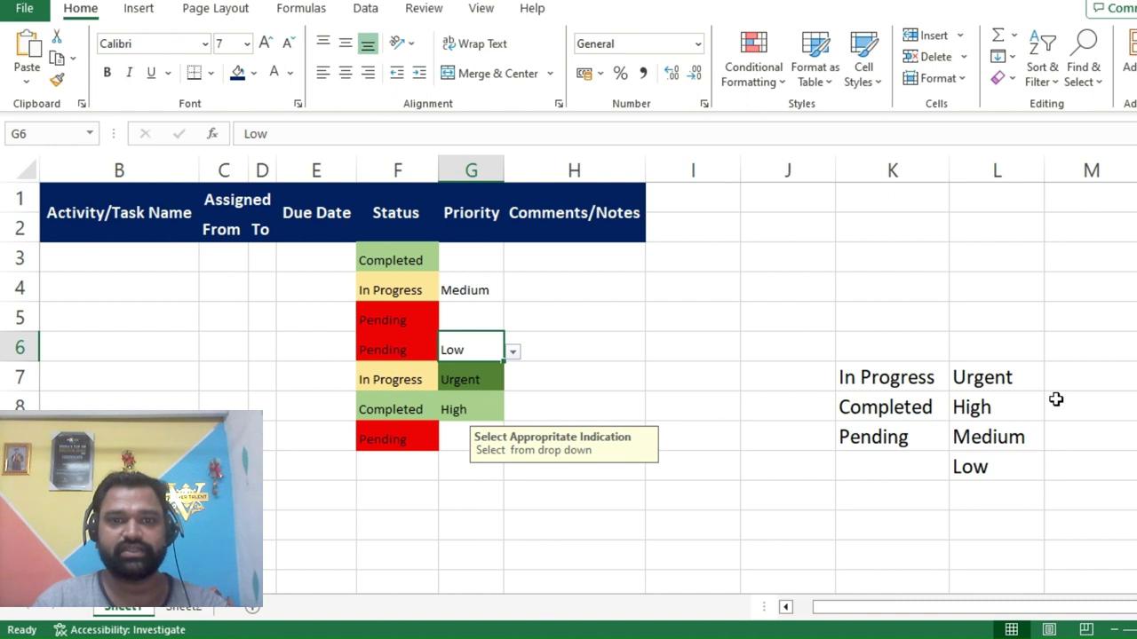
pyautogui.click(992, 444)
# Add a conditional formatting rule giving column G cells containing Medium a pale green fill.
pyautogui.doubleClick(363, 135)
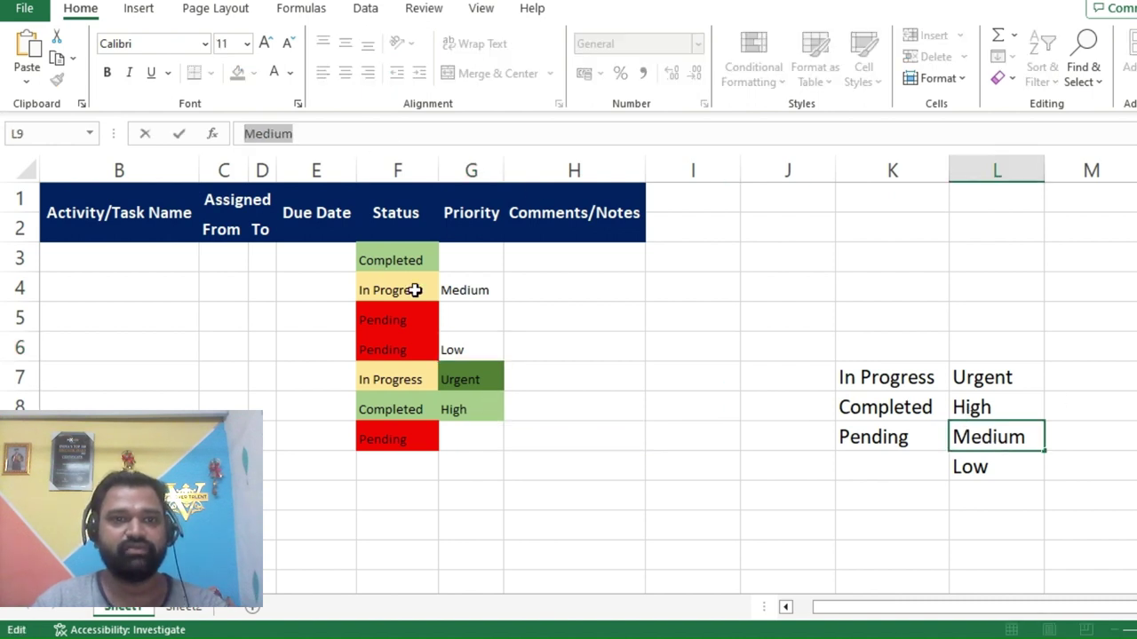
pyautogui.click(551, 397)
pyautogui.click(493, 171)
pyautogui.click(754, 67)
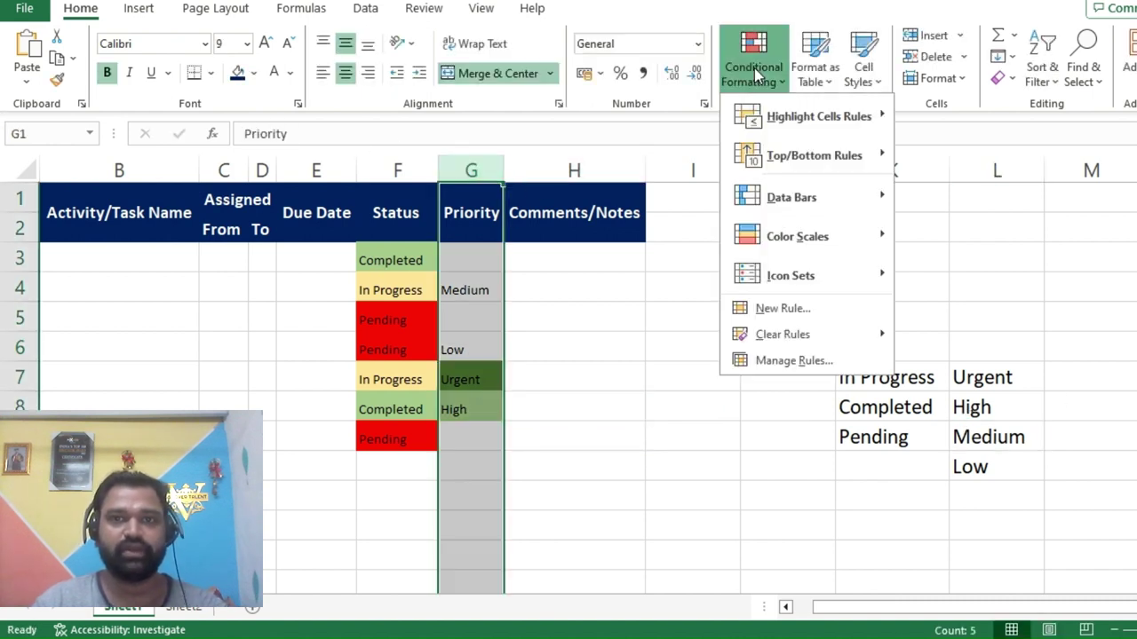
pyautogui.moveTo(843, 130)
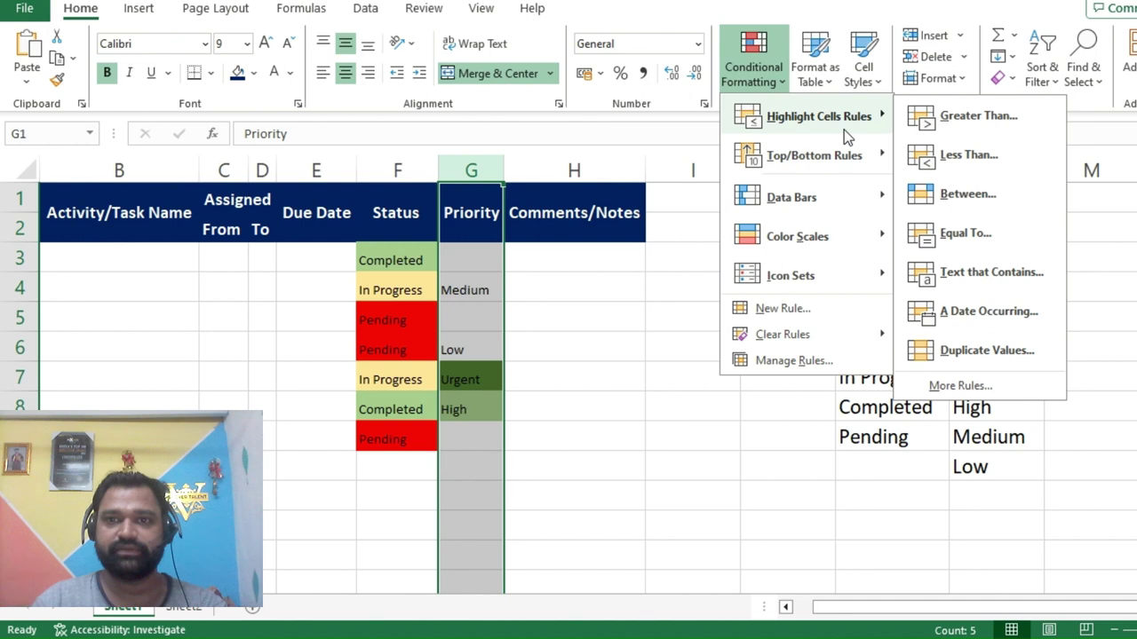
pyautogui.click(831, 316)
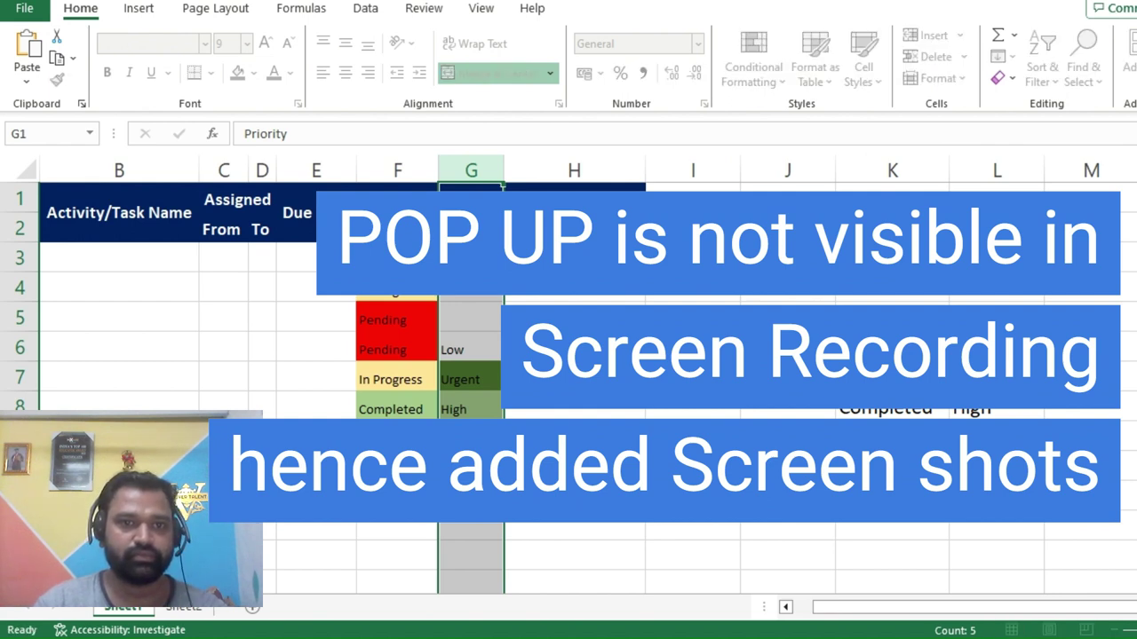
pyautogui.press('Return')
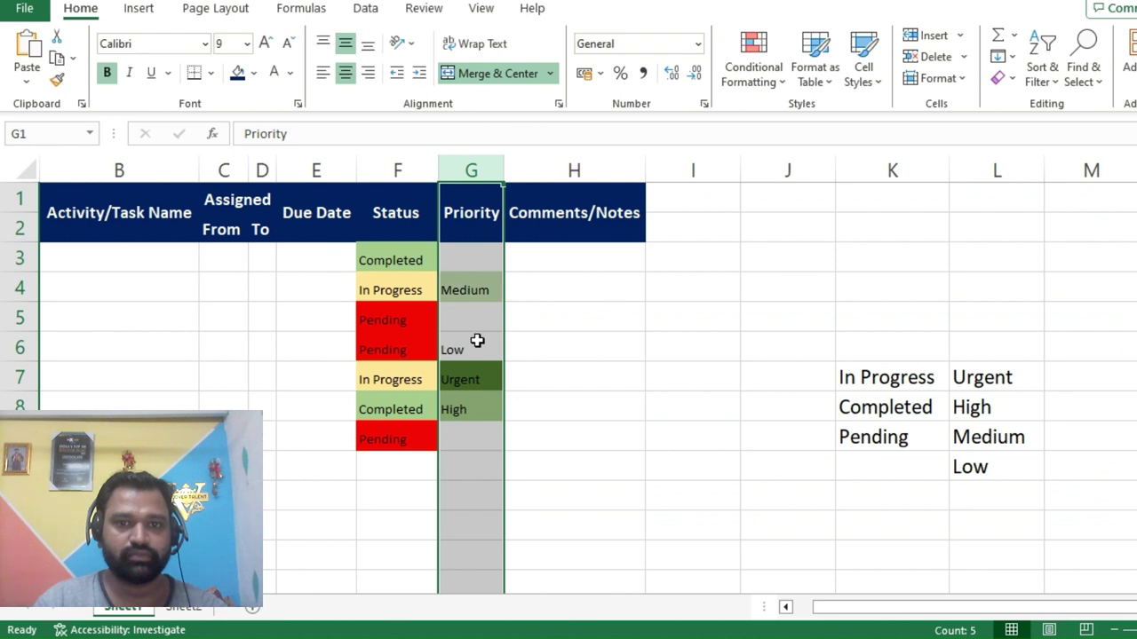
pyautogui.click(472, 343)
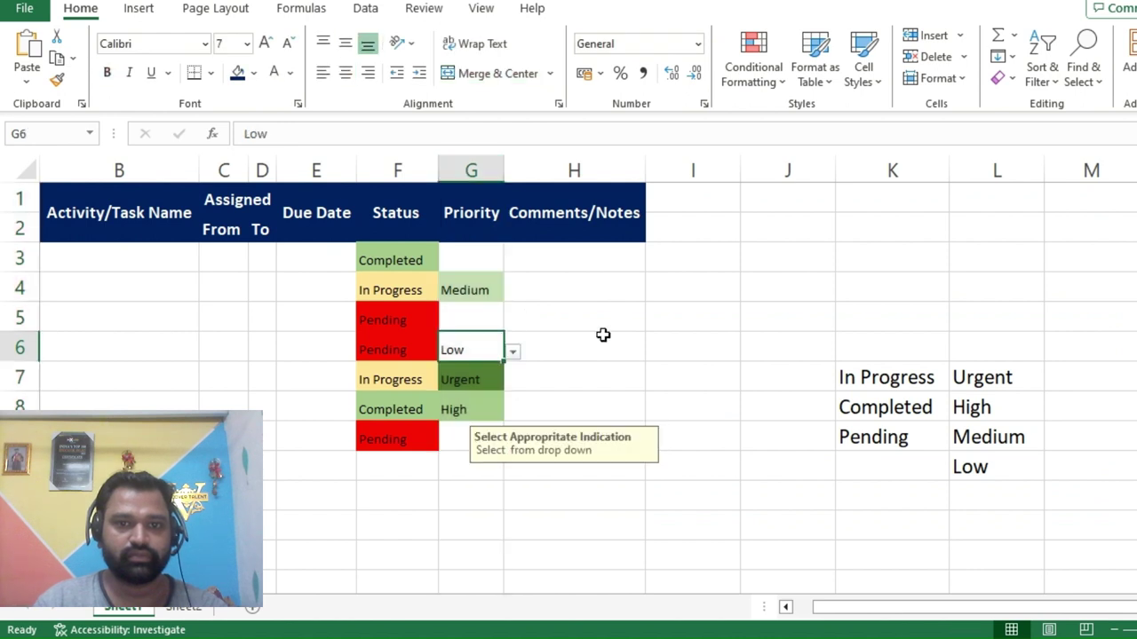
pyautogui.click(993, 466)
pyautogui.moveTo(270, 133); pyautogui.dragTo(222, 142)
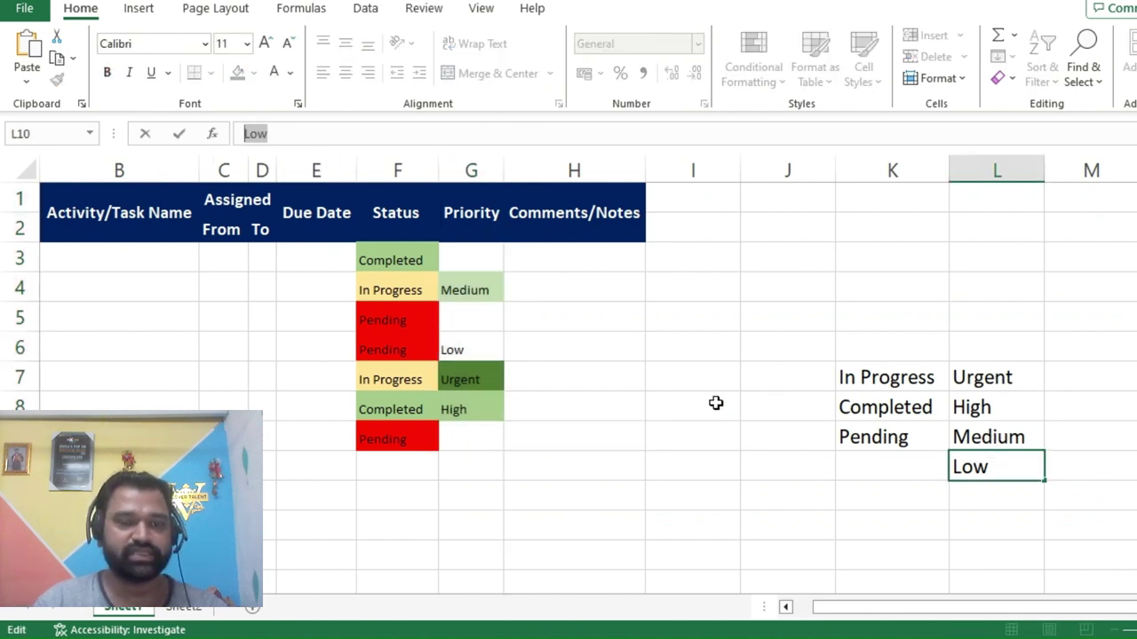
# Add a conditional formatting rule giving column G cells containing Low the palest green fill.
pyautogui.click(672, 406)
pyautogui.click(471, 169)
pyautogui.click(746, 89)
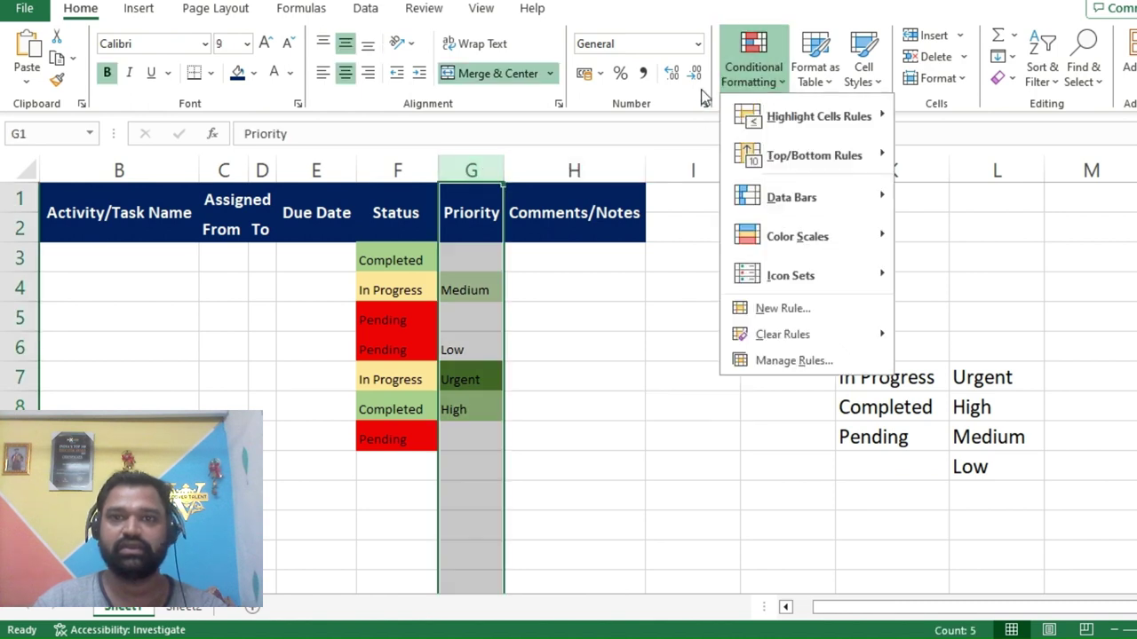
pyautogui.moveTo(861, 133)
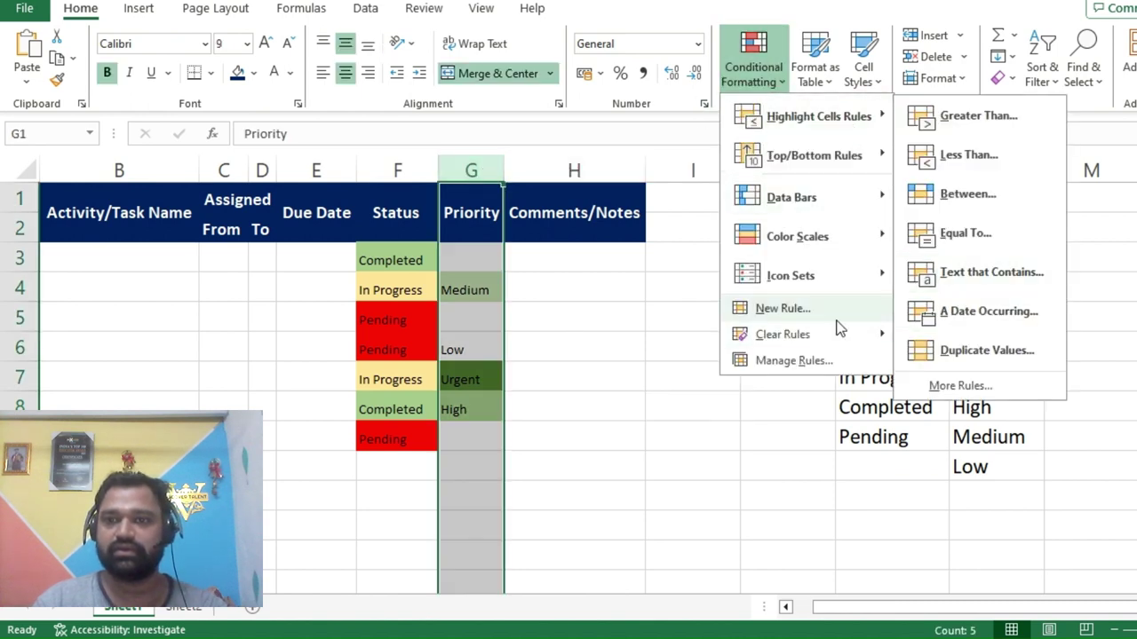
pyautogui.click(782, 308)
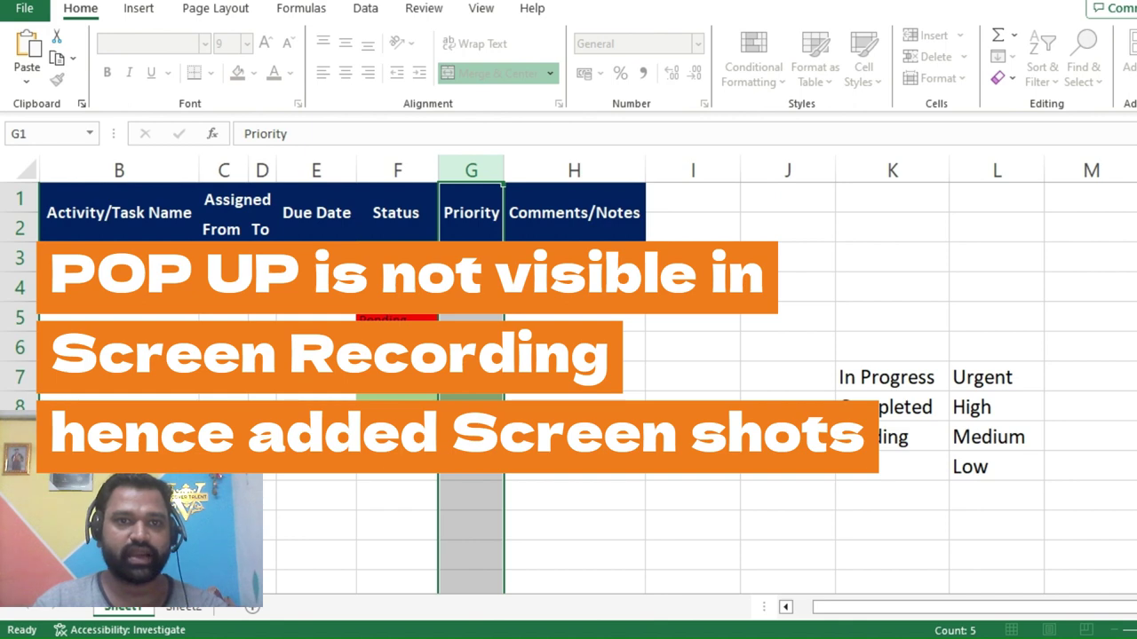
pyautogui.click(537, 374)
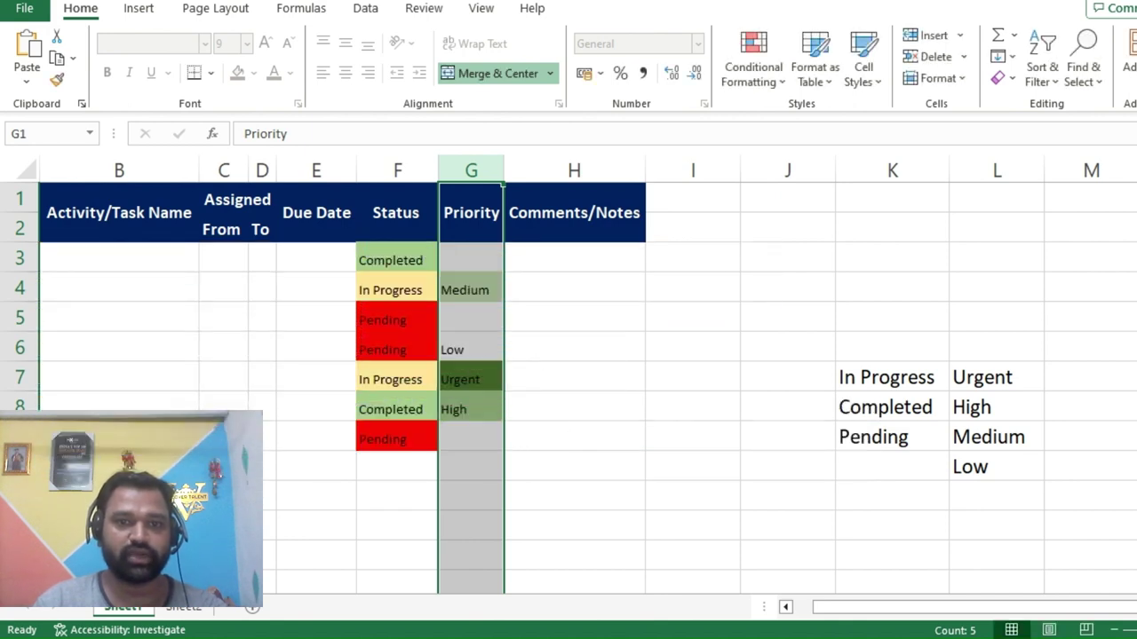
# Type High into the empty Priority cell G5.
pyautogui.click(510, 383)
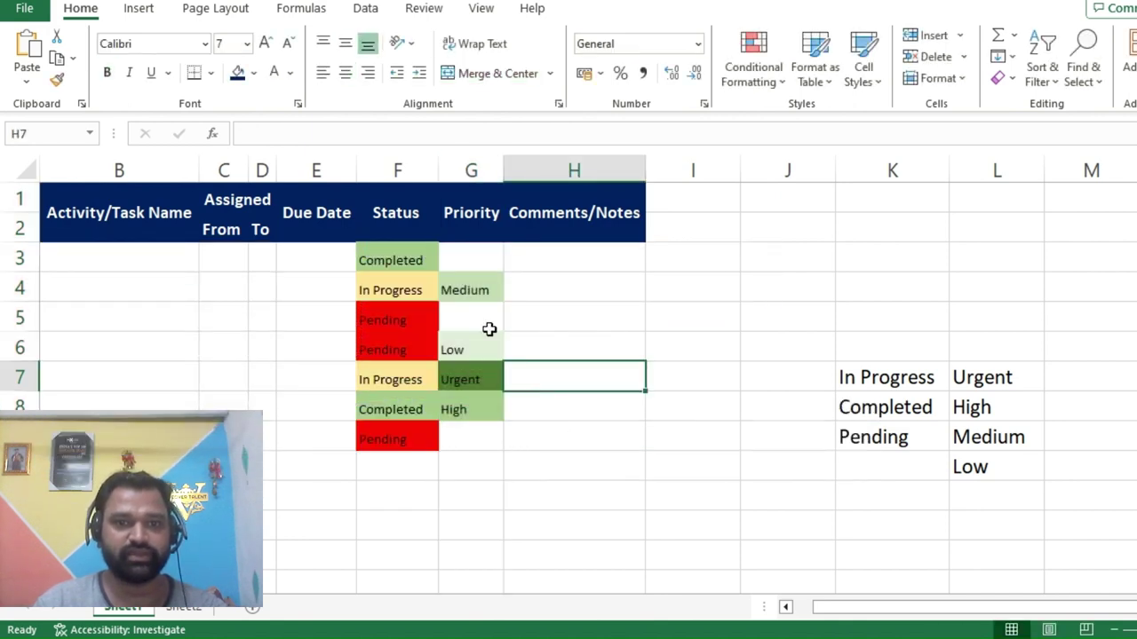
pyautogui.click(489, 330)
pyautogui.click(502, 494)
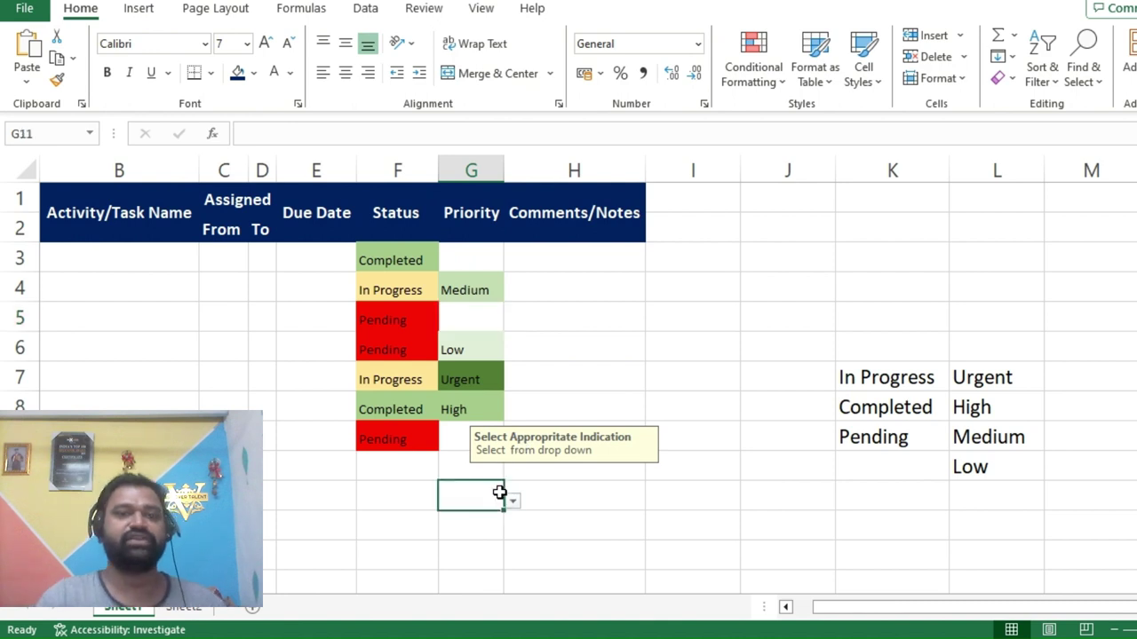
pyautogui.click(466, 471)
pyautogui.click(473, 348)
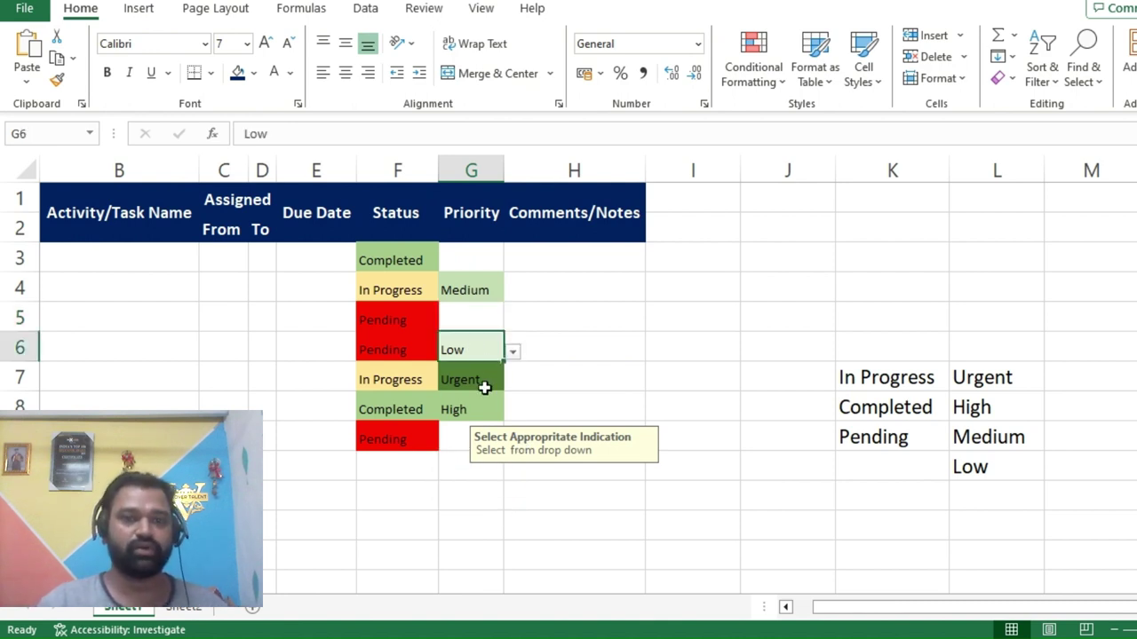
pyautogui.click(465, 311)
pyautogui.click(513, 321)
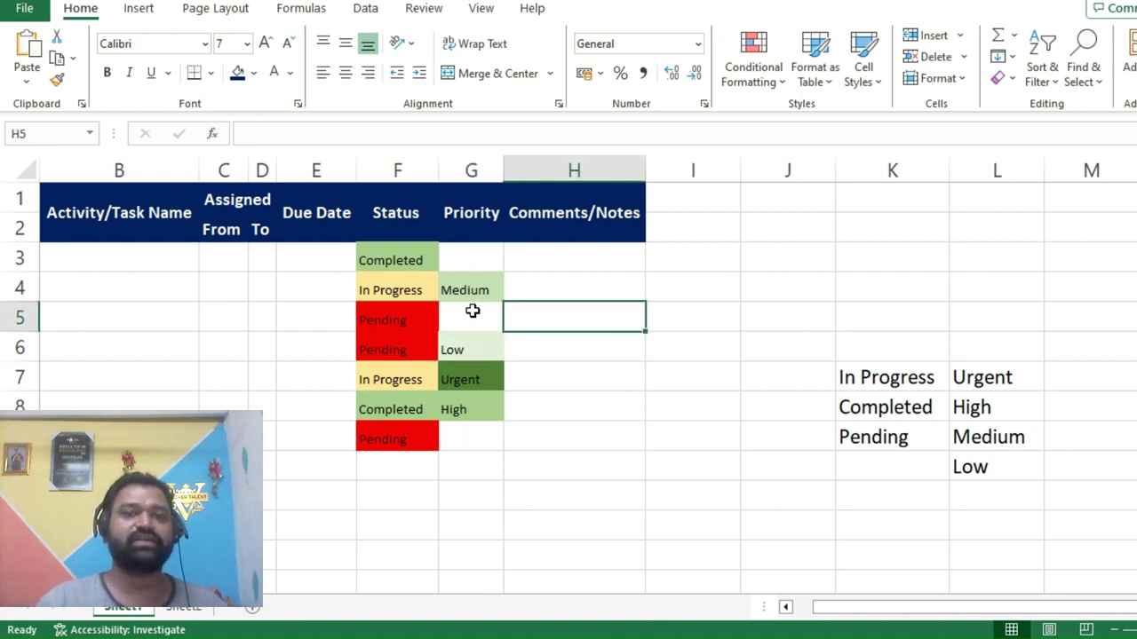
pyautogui.click(471, 311)
pyautogui.write('High')
# Set G3's priority to Urgent from its dropdown.
pyautogui.click(482, 267)
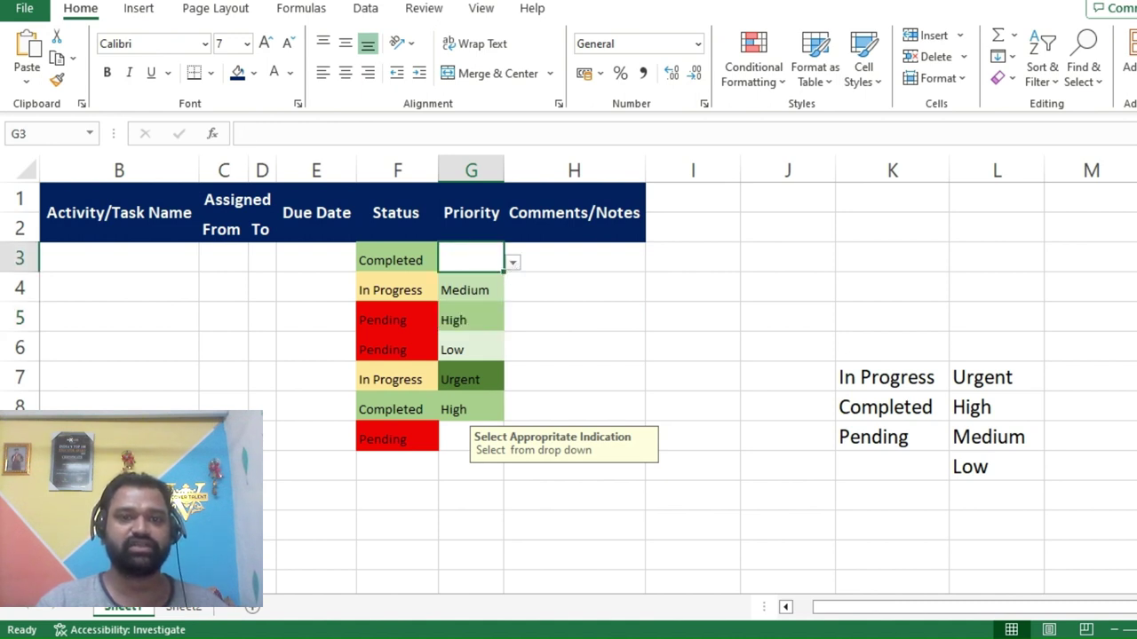
pyautogui.click(514, 263)
pyautogui.click(474, 295)
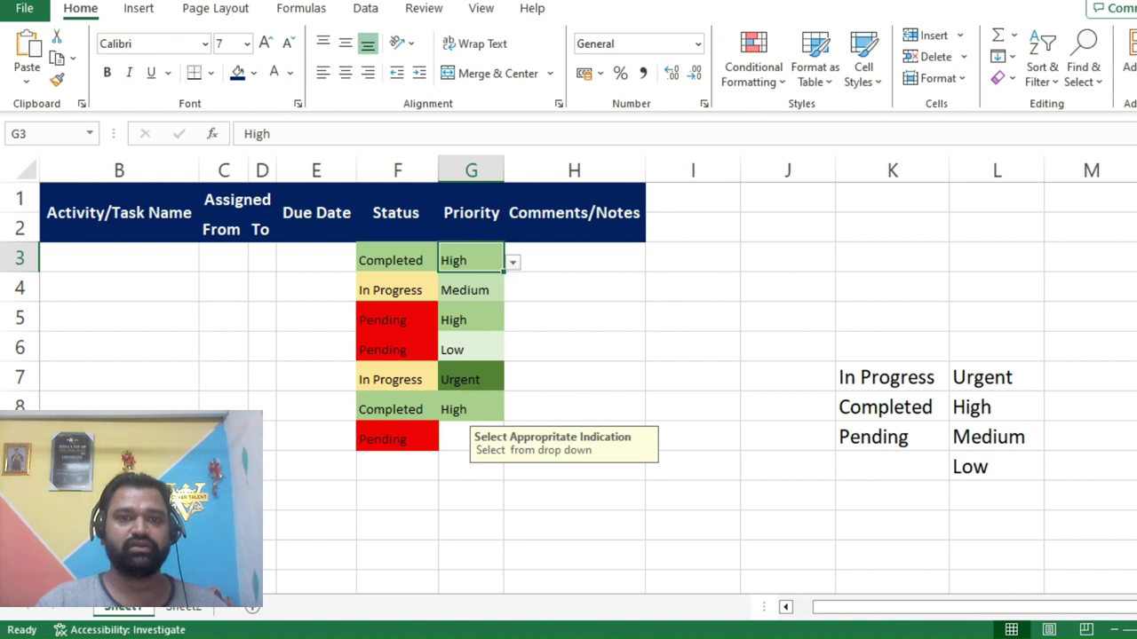
pyautogui.click(513, 263)
pyautogui.click(487, 281)
pyautogui.click(536, 370)
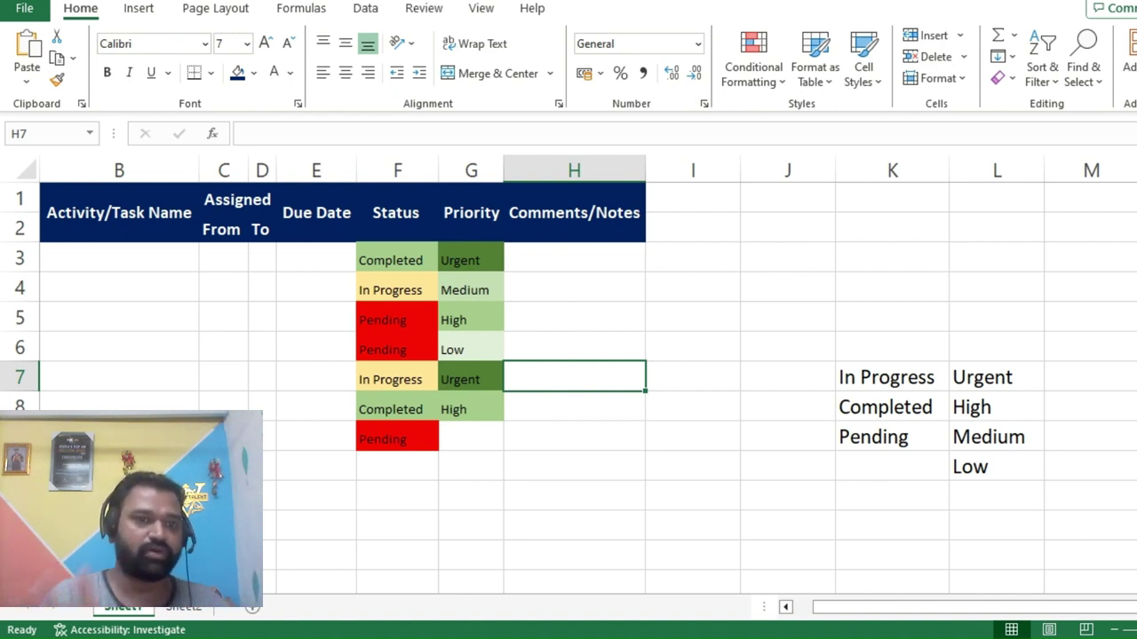
pyautogui.press('Left')
pyautogui.press('Left')
pyautogui.press('Left')
pyautogui.press('Left')
pyautogui.press('Left')
pyautogui.press('Left')
pyautogui.press('Left')
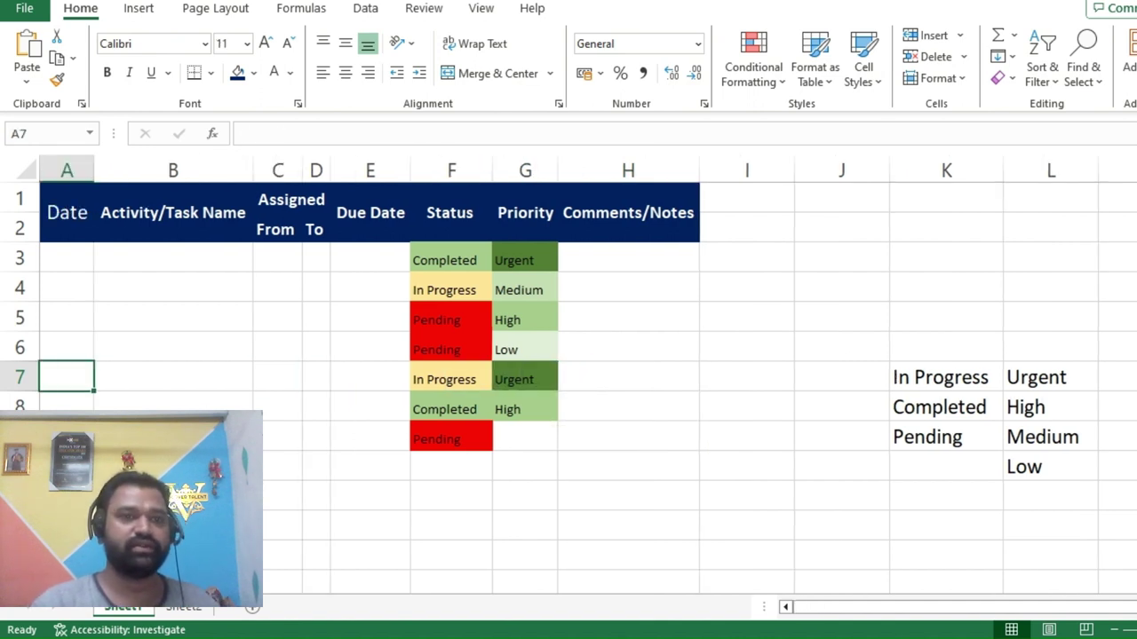
# Enter the start date 17-10-2023 in cell A3.
pyautogui.click(70, 246)
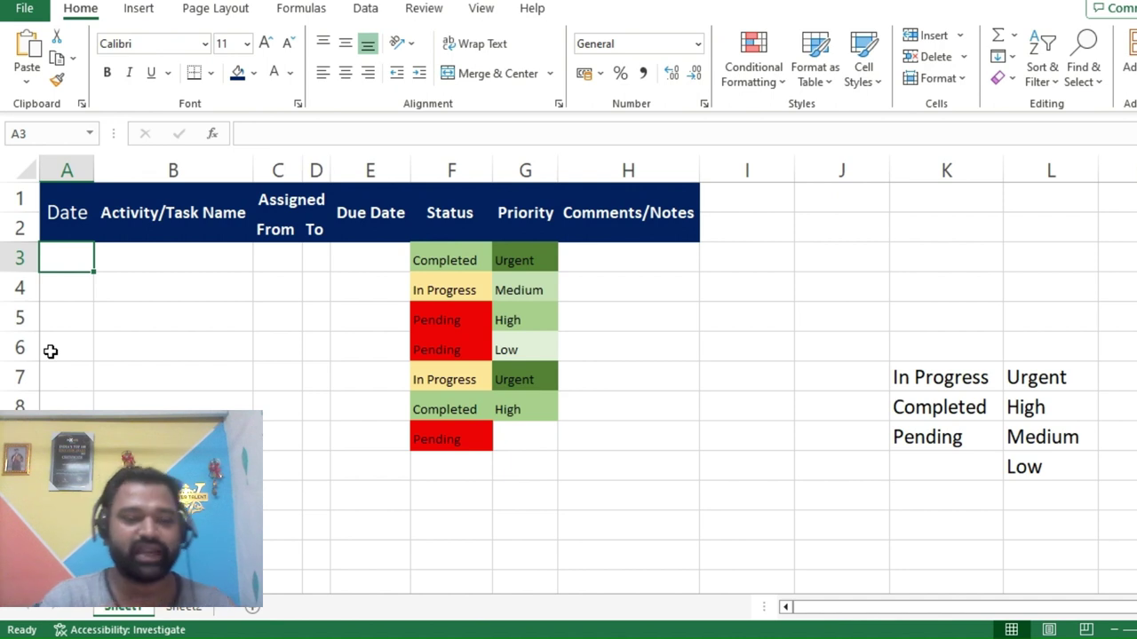
pyautogui.write('17-10-2023')
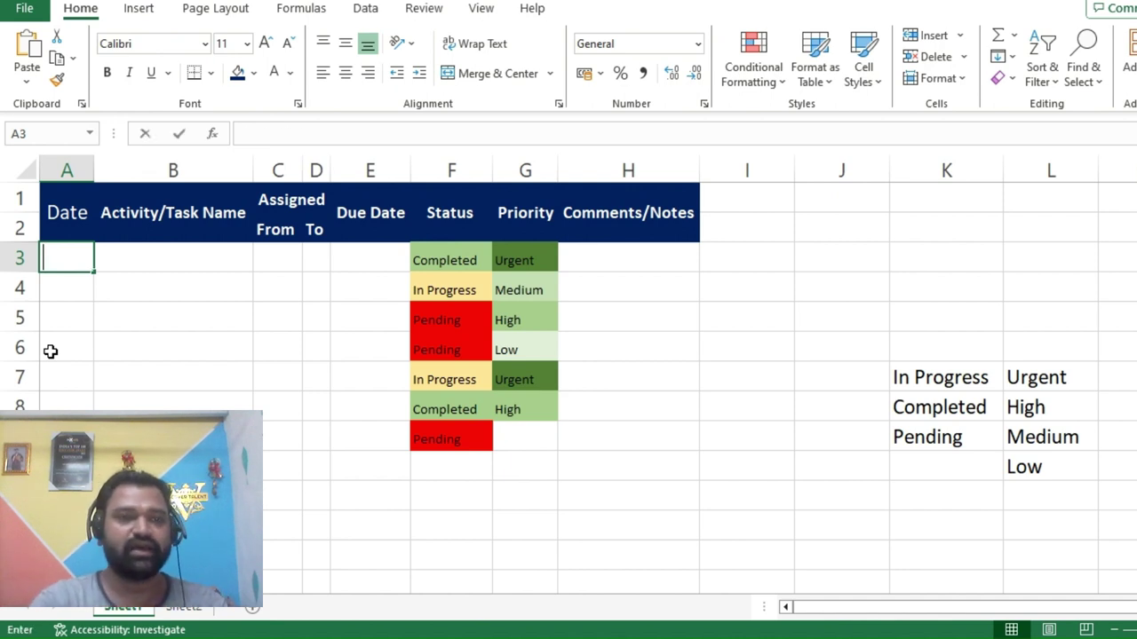
pyautogui.press('Return')
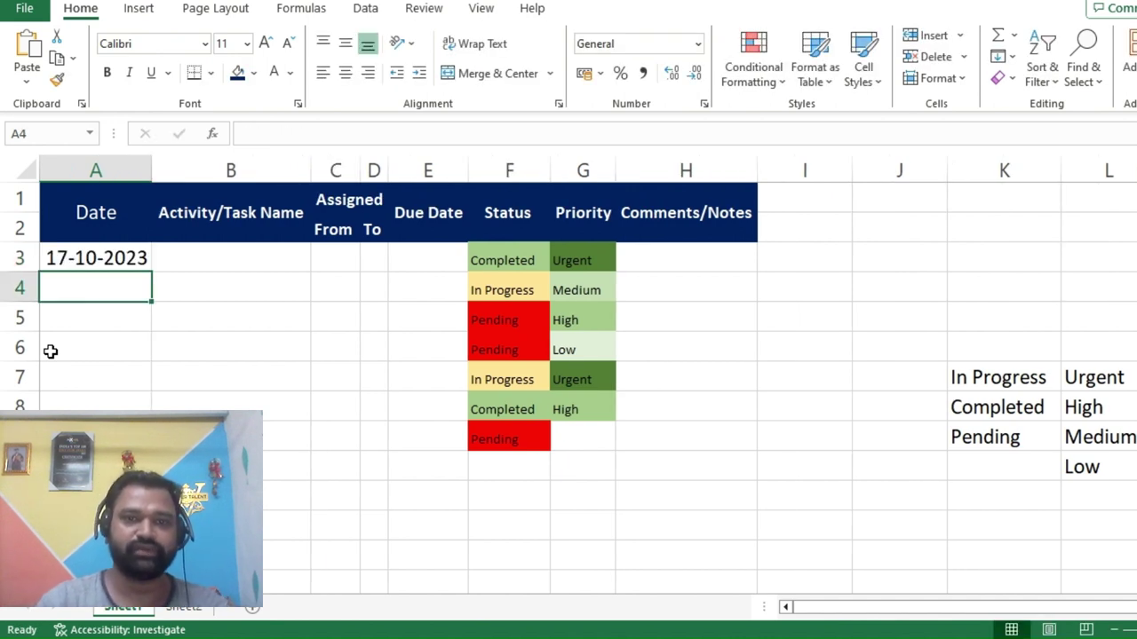
# Set the font size of the table body A3:H34 to 7.
pyautogui.click(89, 253)
pyautogui.scroll(-2, 624, 482)
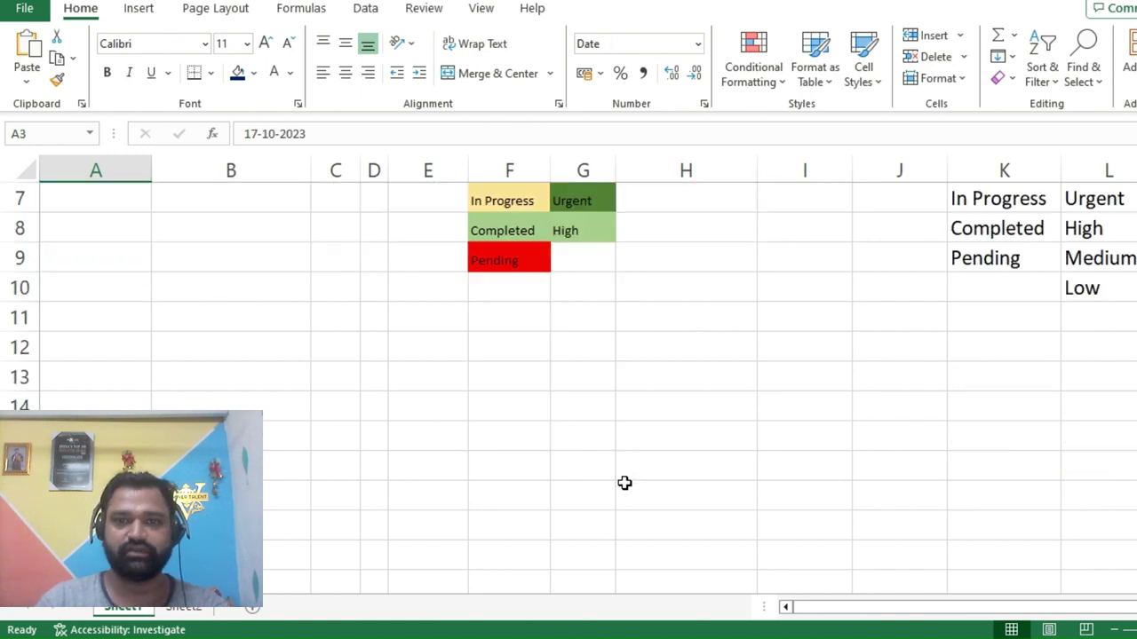
pyautogui.scroll(-5, 624, 482)
pyautogui.keyDown('shift'); pyautogui.click(685, 567); pyautogui.keyUp('shift')
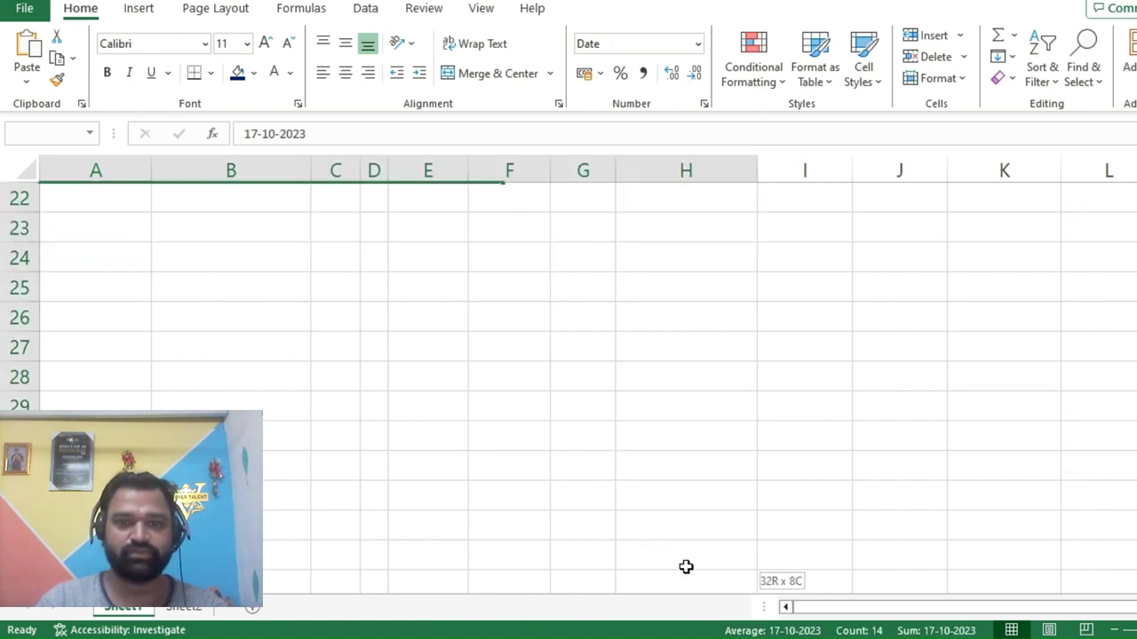
pyautogui.click(233, 42)
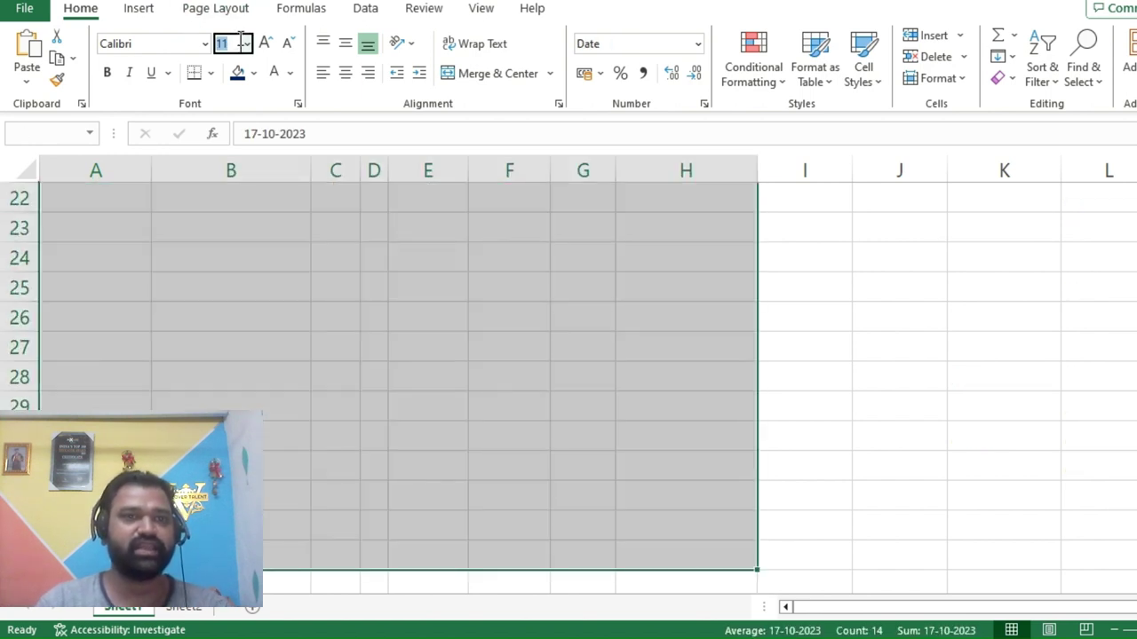
pyautogui.write('7')
pyautogui.press('Return')
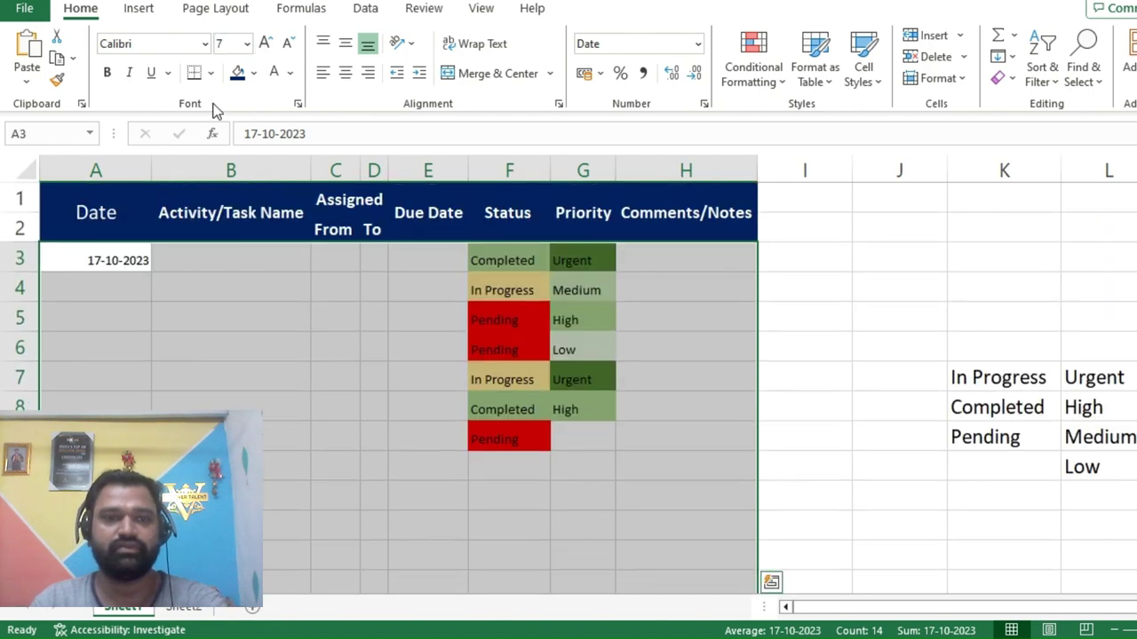
# Narrow column A to fit the date.
pyautogui.click(122, 261)
pyautogui.click(87, 167)
pyautogui.moveTo(87, 167); pyautogui.dragTo(655, 188)
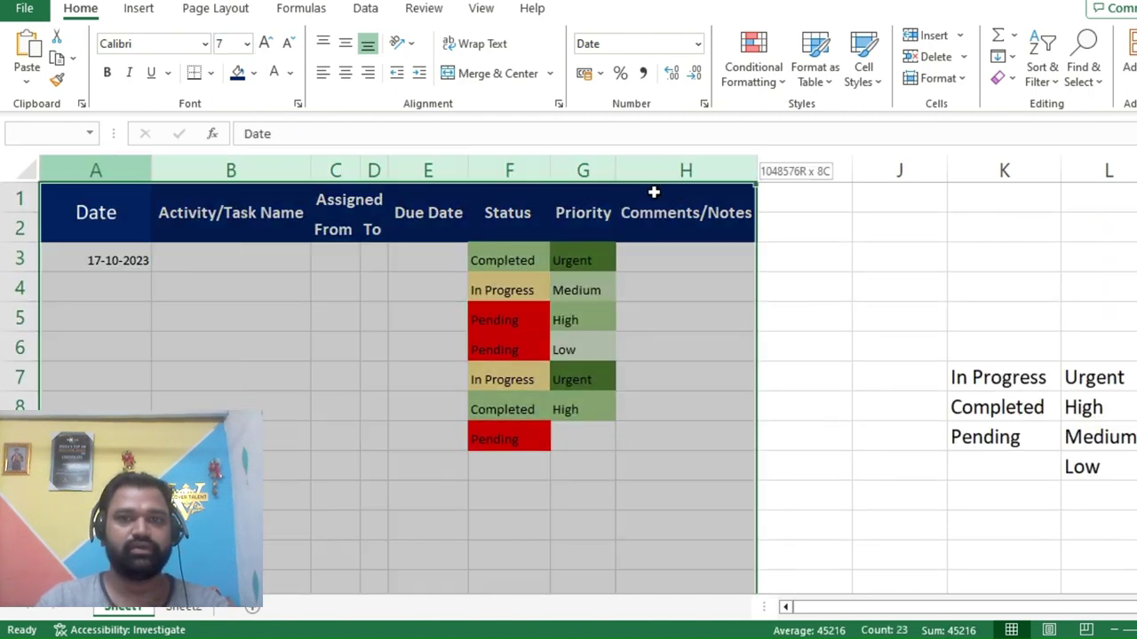
pyautogui.moveTo(148, 166); pyautogui.dragTo(112, 166)
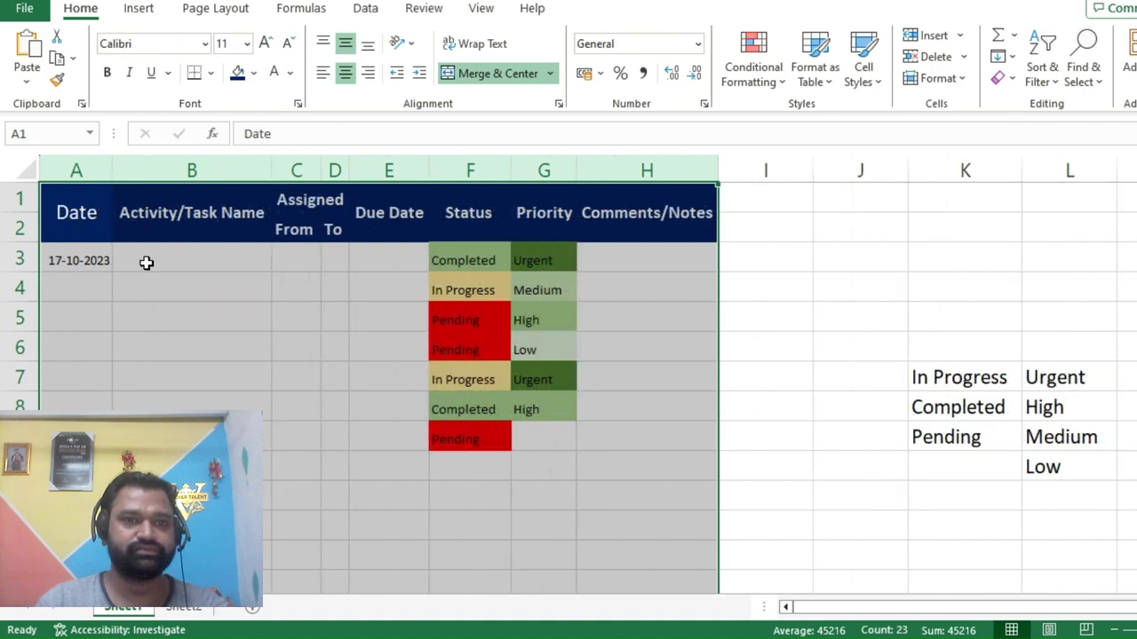
# Enter Daily tracker in B3, with the From and To assignees' names in C3 and D3.
pyautogui.click(145, 261)
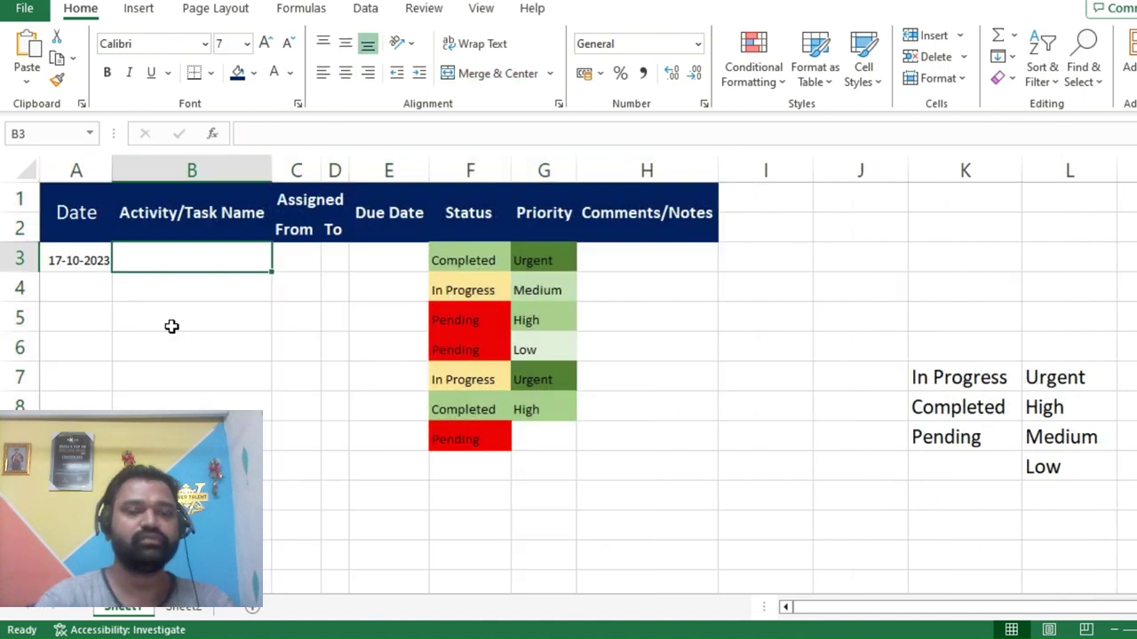
pyautogui.write('Daily tracker')
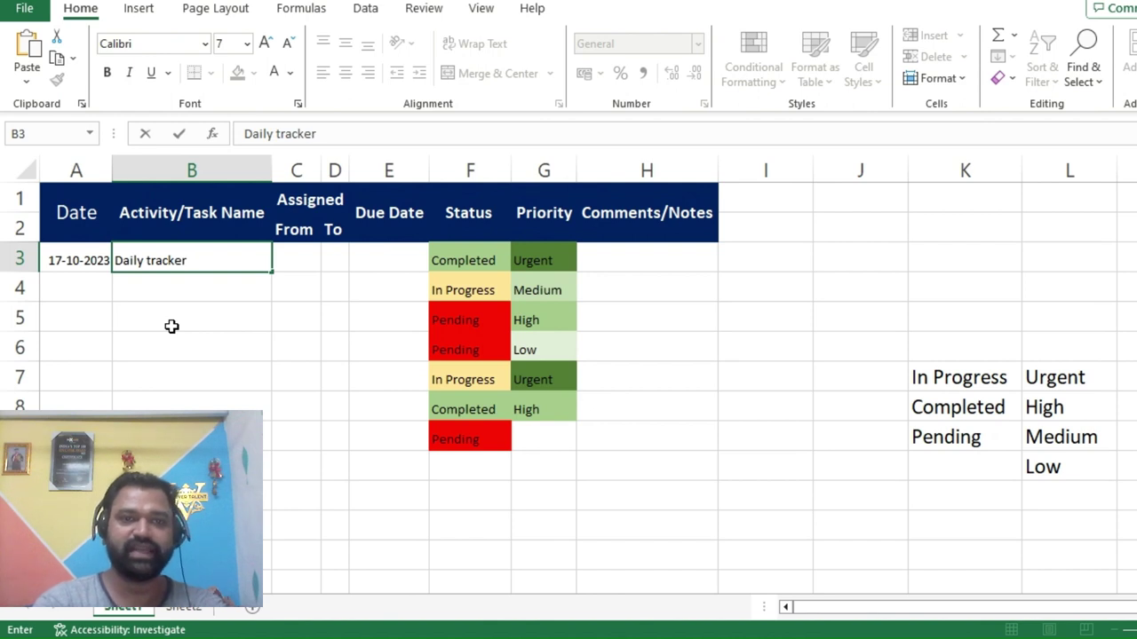
pyautogui.press('Tab')
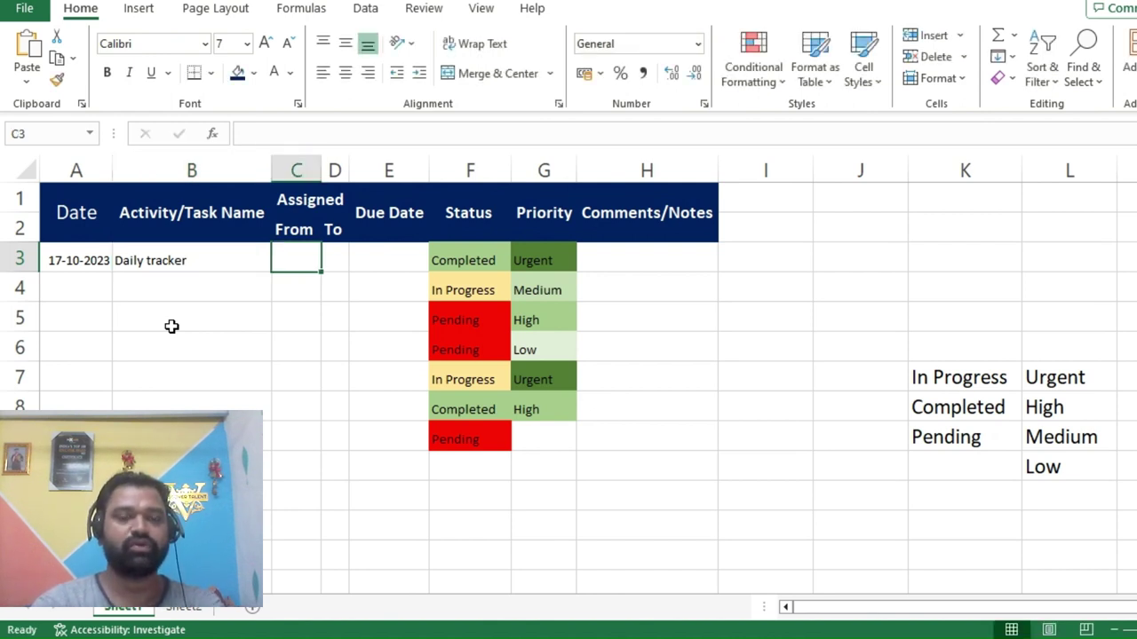
pyautogui.write('vinod')
pyautogui.press('Tab')
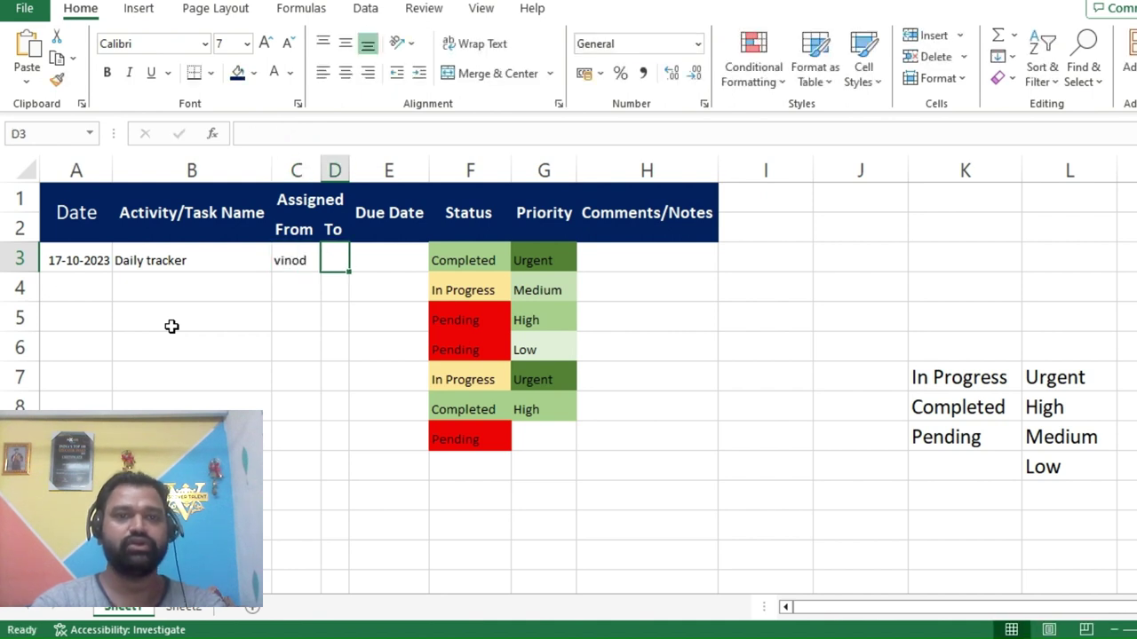
pyautogui.write('rashmi')
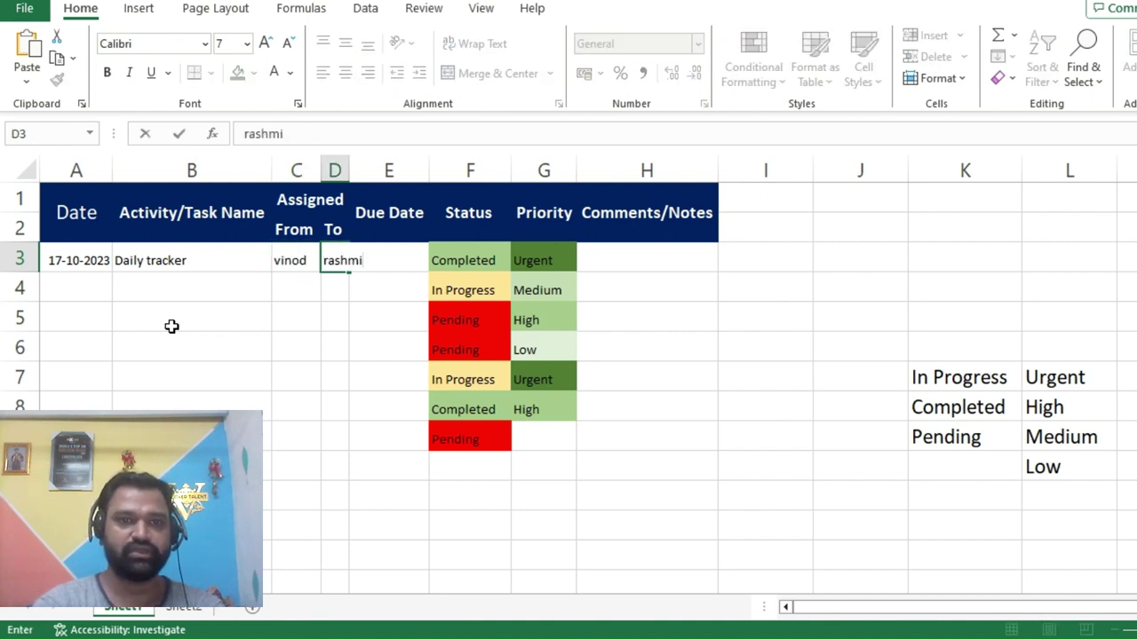
pyautogui.press('Tab')
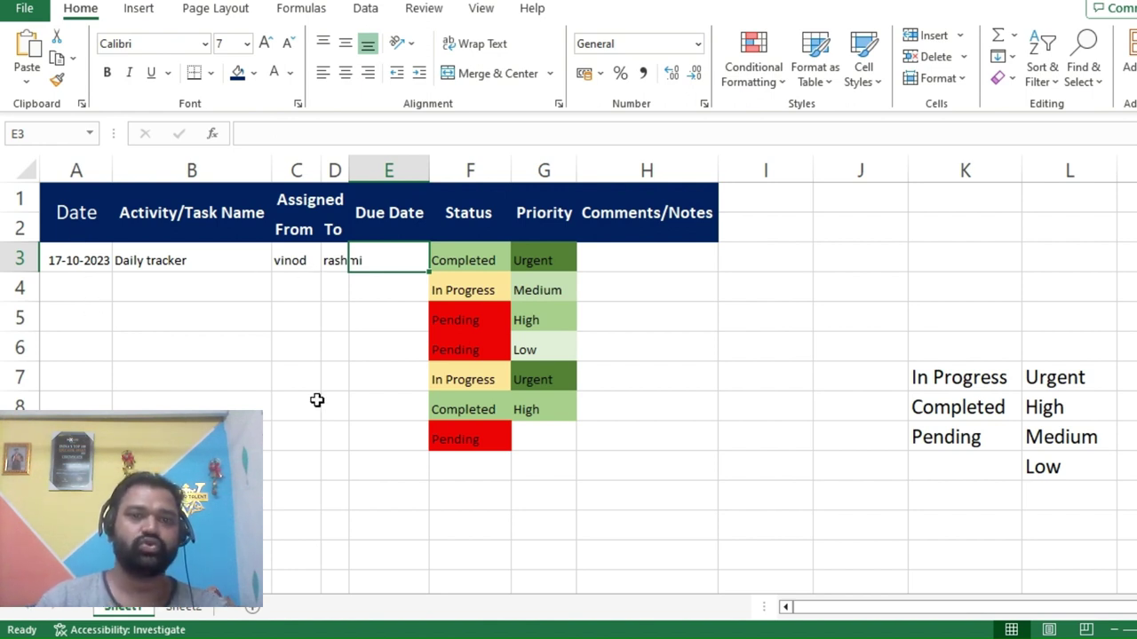
# Enter the due-date formula =A3+3 in cell E3.
pyautogui.write('=')
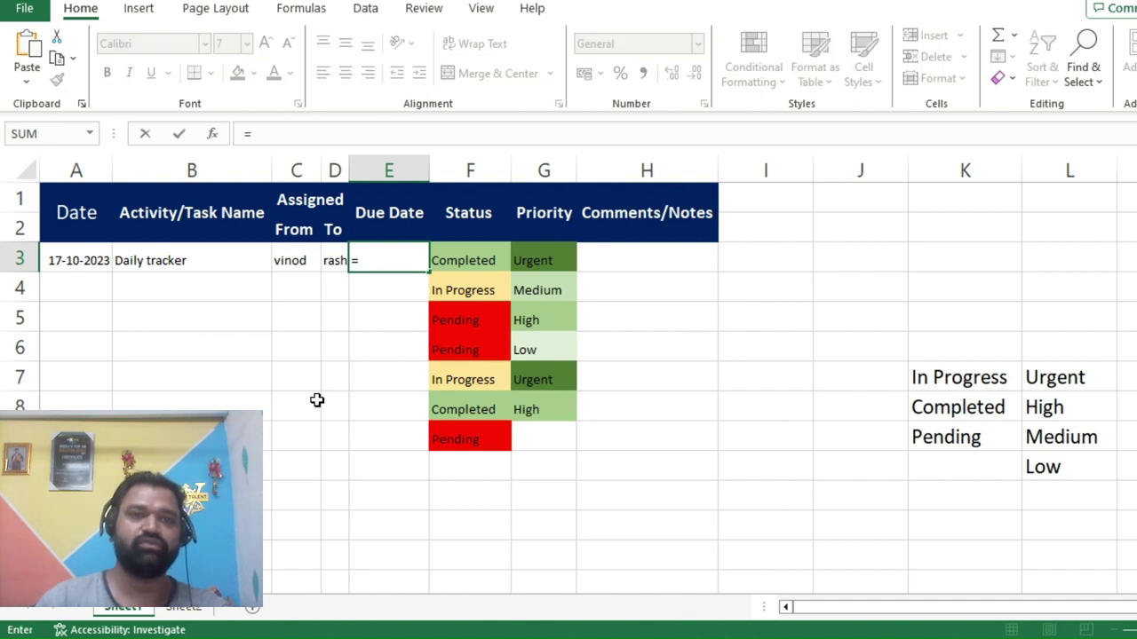
pyautogui.click(89, 260)
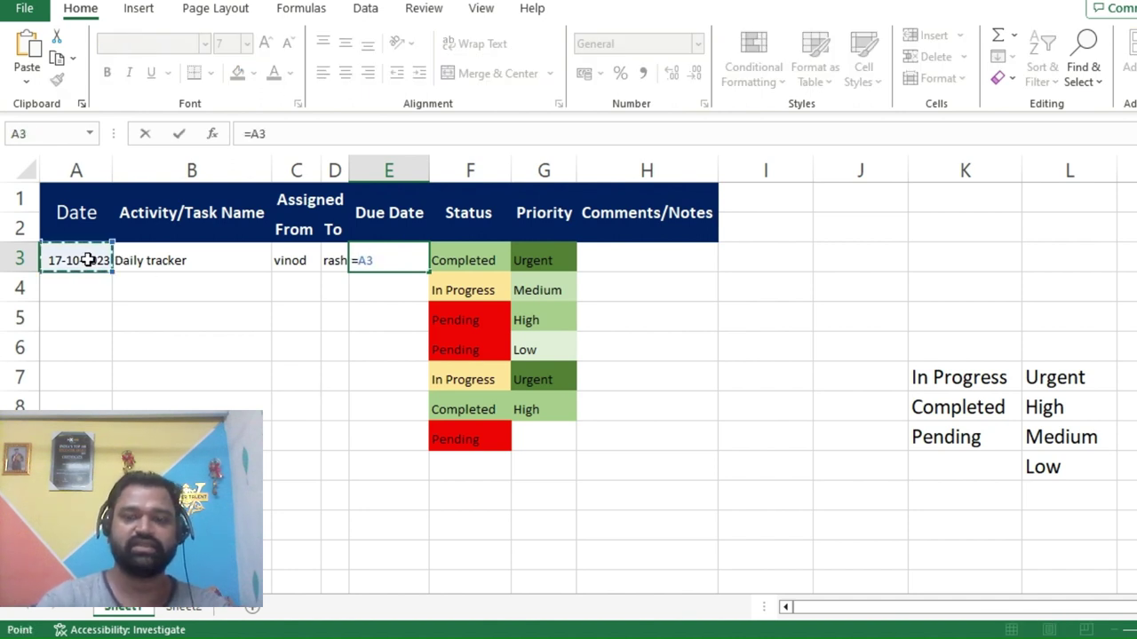
pyautogui.write('+3')
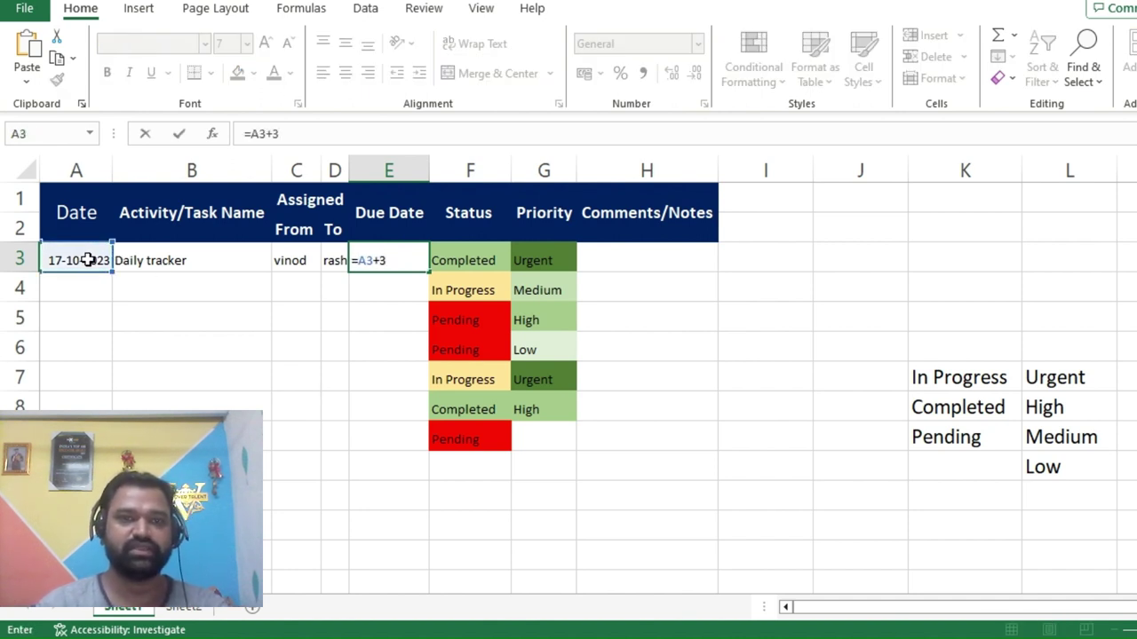
pyautogui.press('Return')
pyautogui.click(388, 261)
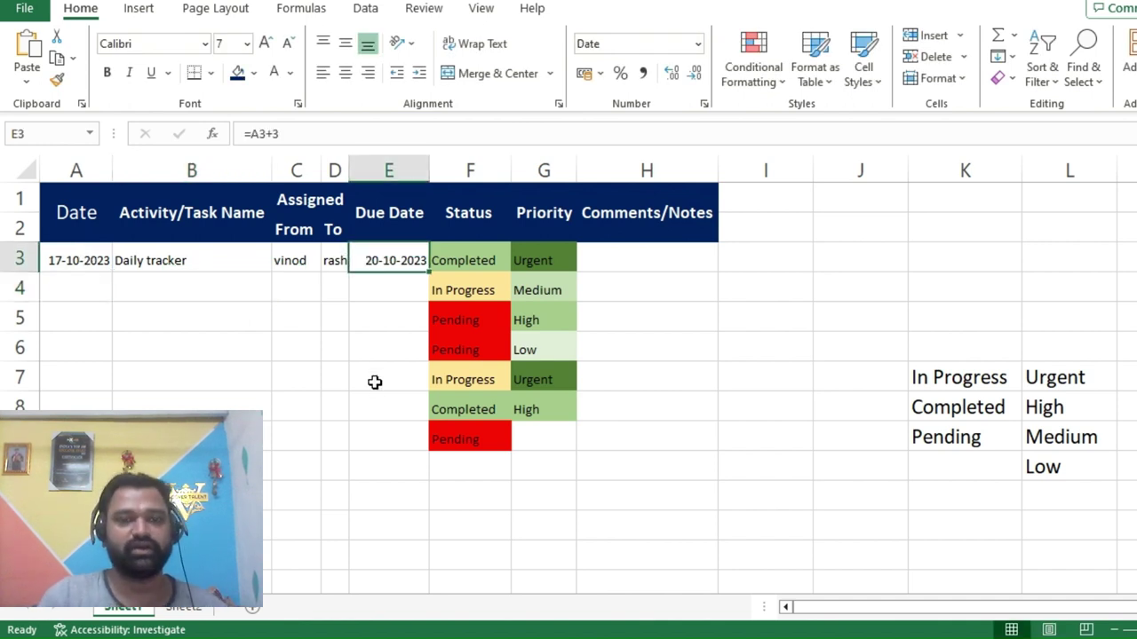
# Select the Due Date column E and bring up its Format Cells number settings.
pyautogui.moveTo(306, 165); pyautogui.dragTo(367, 160)
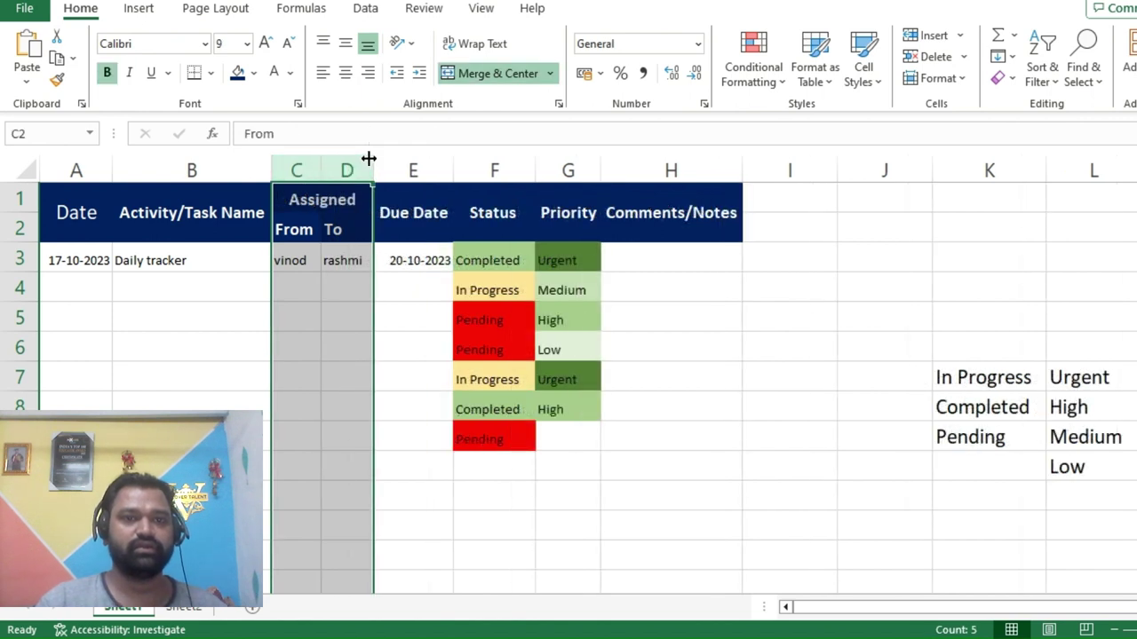
pyautogui.click(358, 336)
pyautogui.click(411, 261)
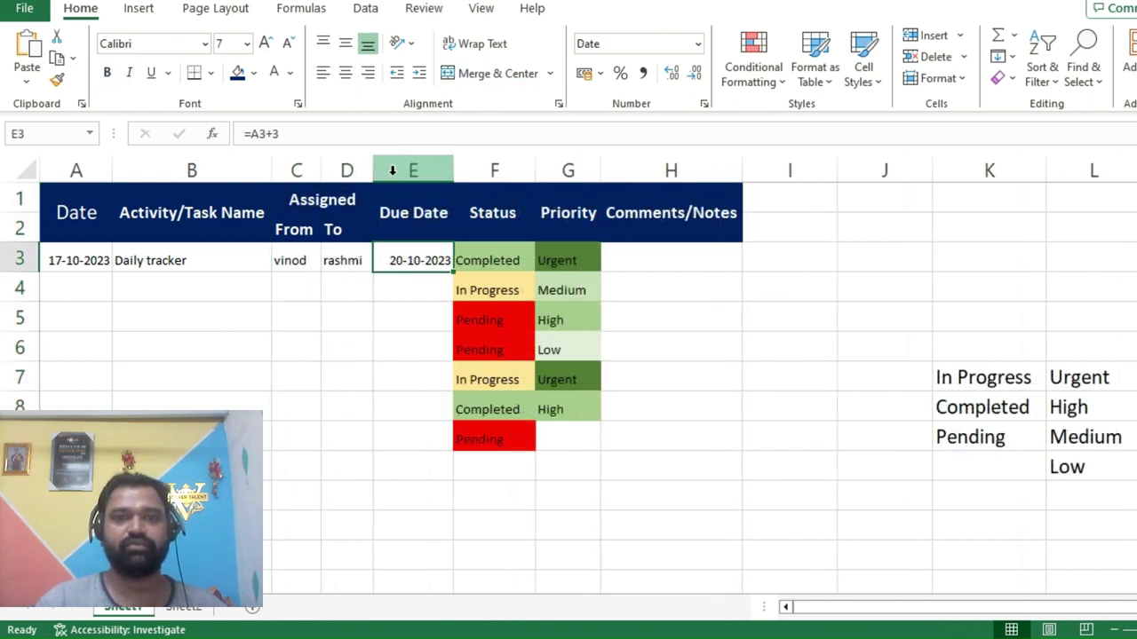
pyautogui.moveTo(81, 190); pyautogui.dragTo(77, 426)
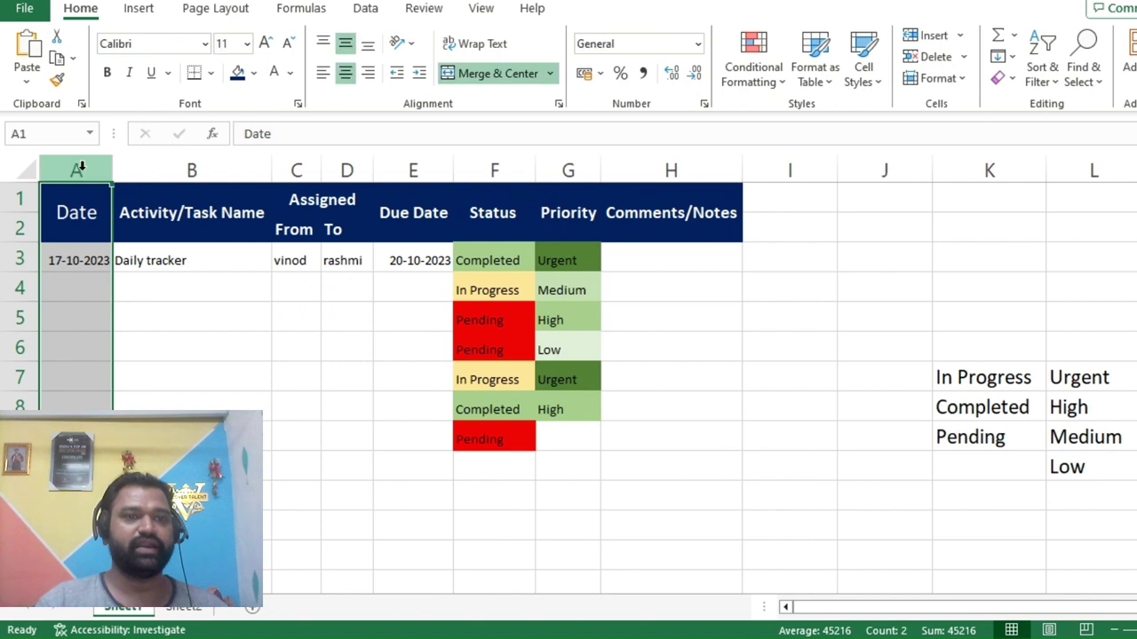
pyautogui.click(426, 169)
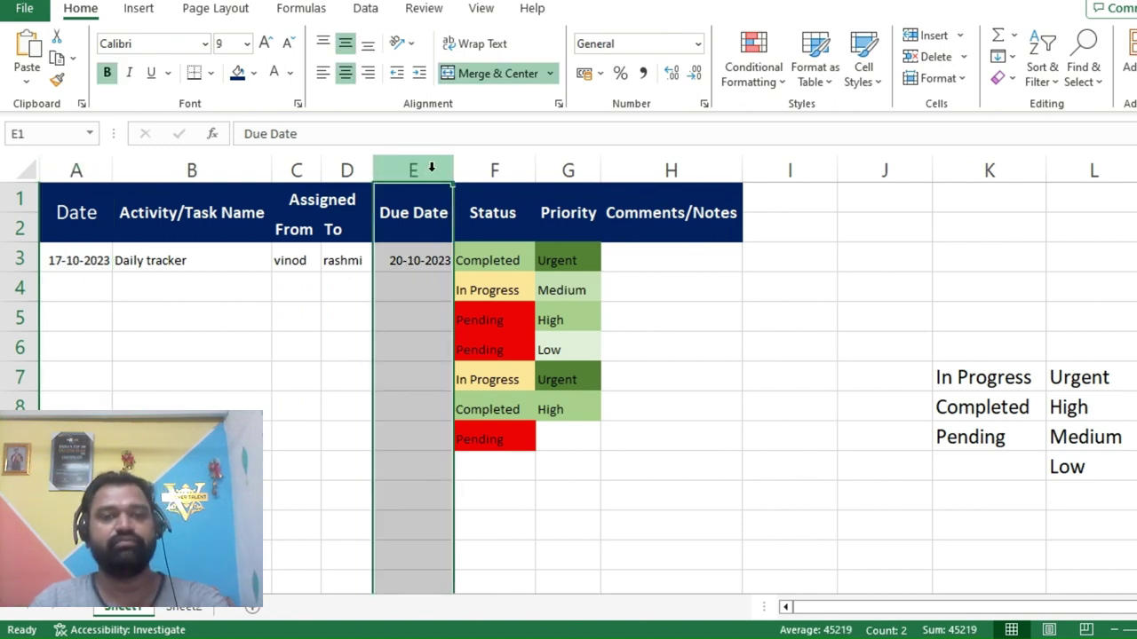
pyautogui.hotkey('ctrl', '1')
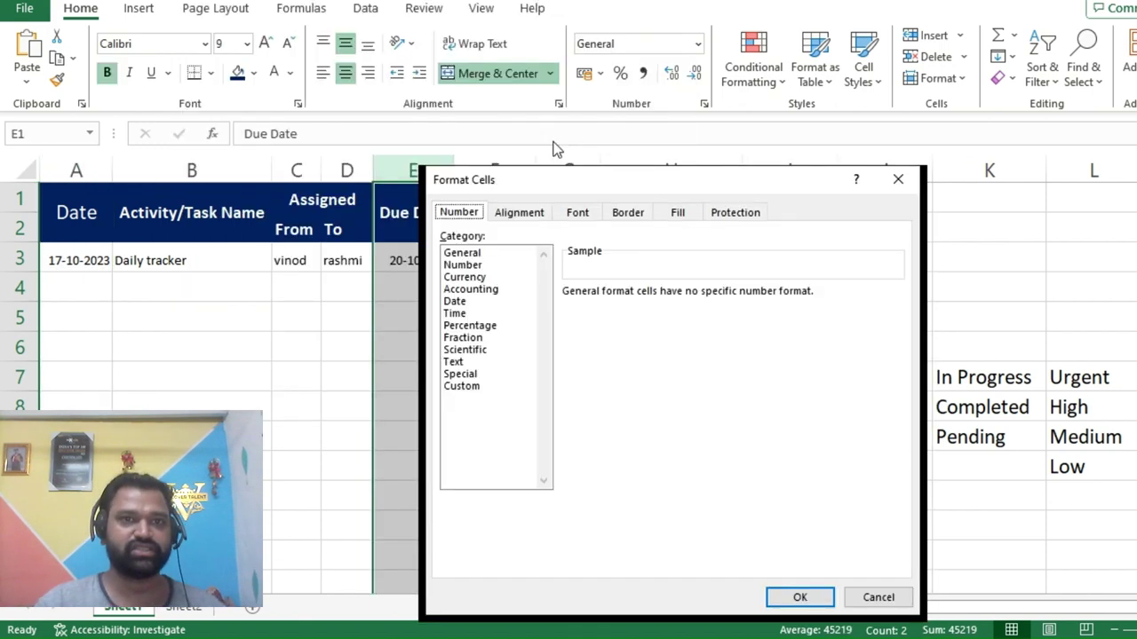
# Give the Due Date column the custom DD-MM number format so E3 shows 20-10.
pyautogui.moveTo(628, 187); pyautogui.dragTo(693, 104)
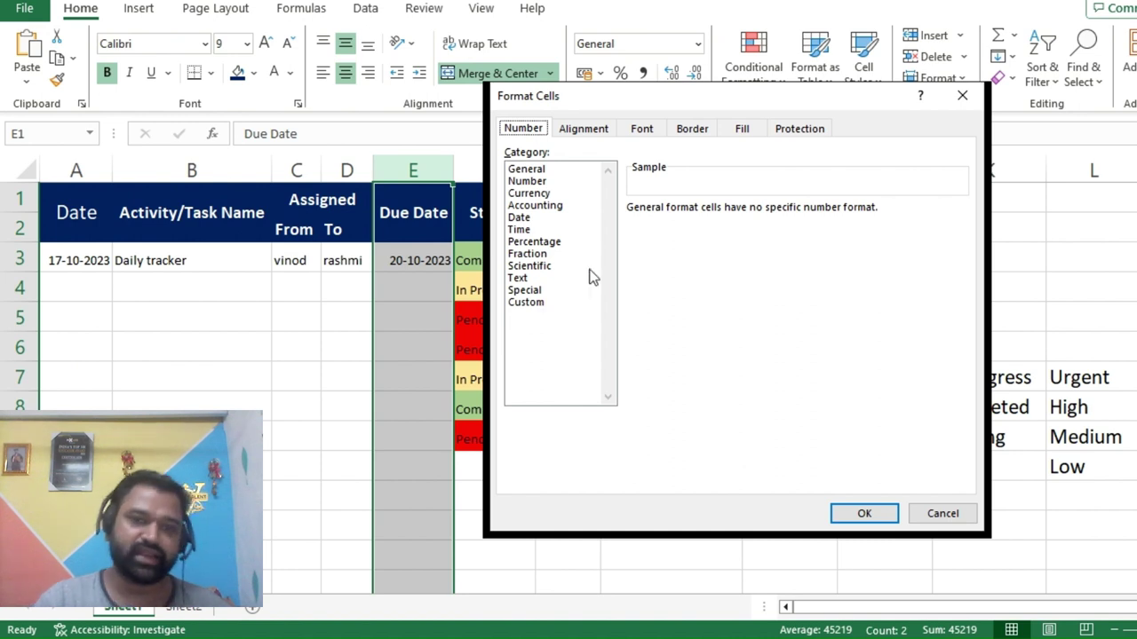
pyautogui.click(553, 303)
pyautogui.moveTo(697, 221); pyautogui.dragTo(569, 218)
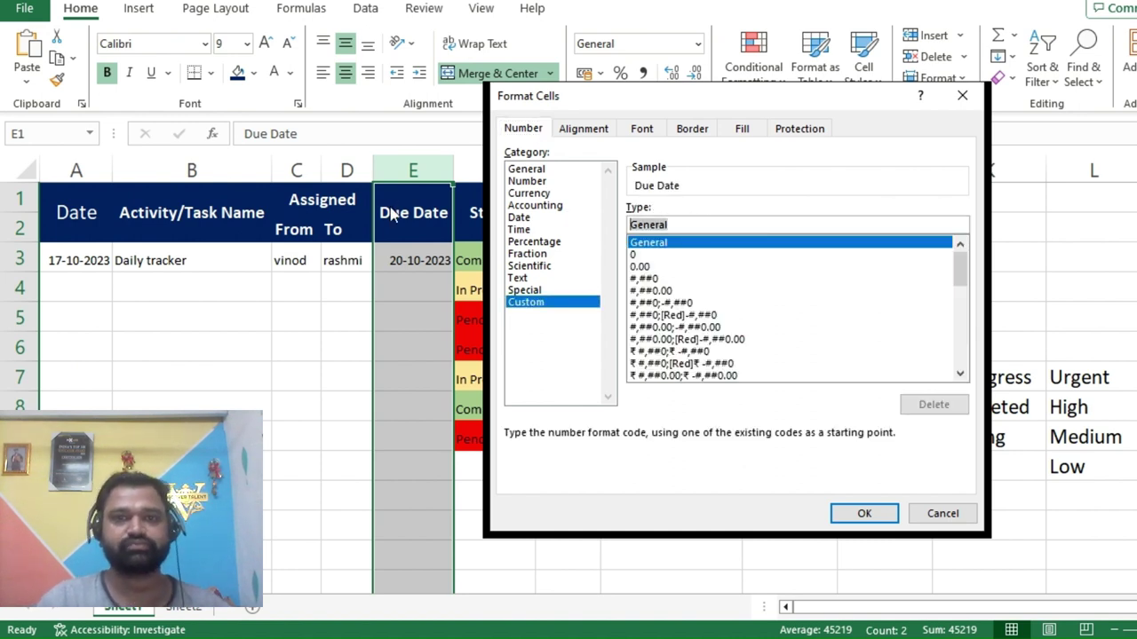
pyautogui.write('DD')
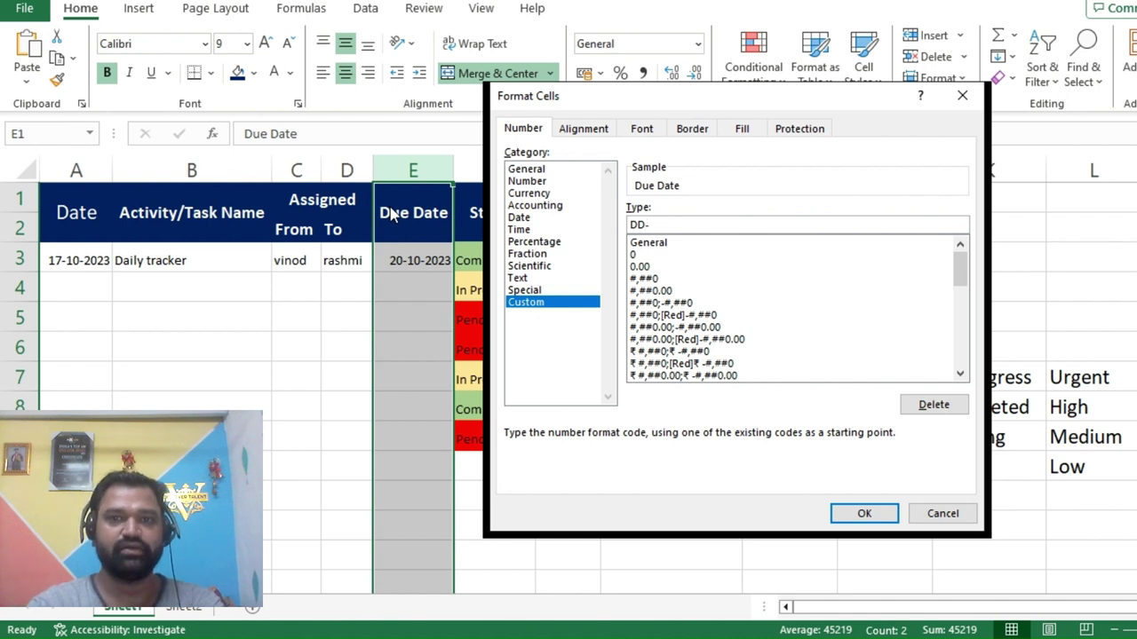
pyautogui.write('-')
pyautogui.press('BackSpace')
pyautogui.press('BackSpace')
pyautogui.press('BackSpace')
pyautogui.write('MM')
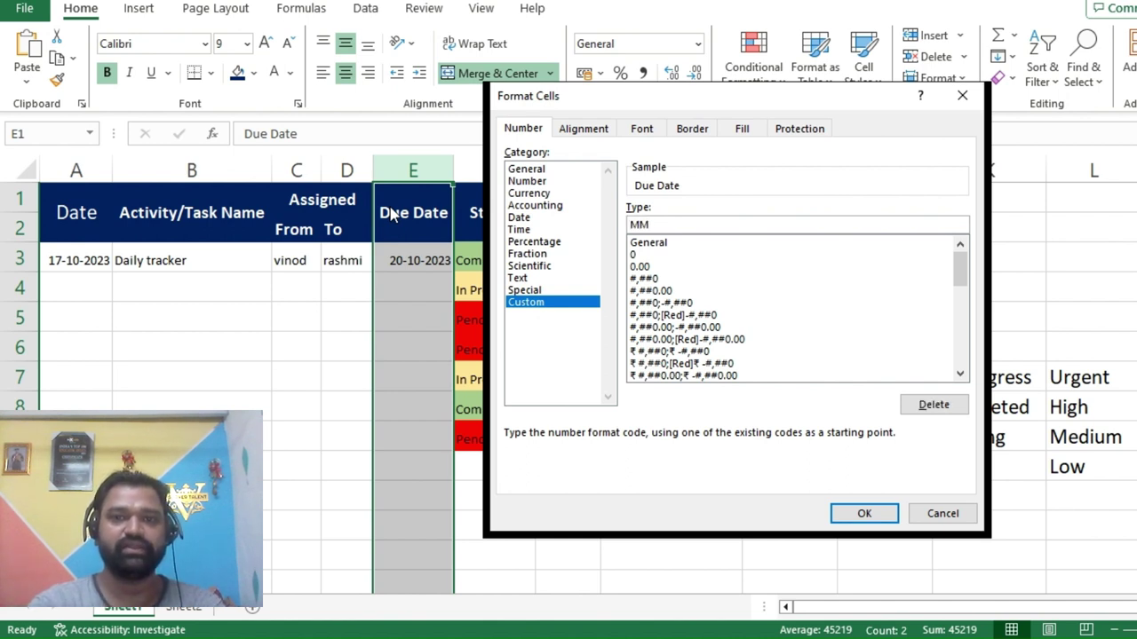
pyautogui.press('BackSpace')
pyautogui.press('BackSpace')
pyautogui.write('DD-')
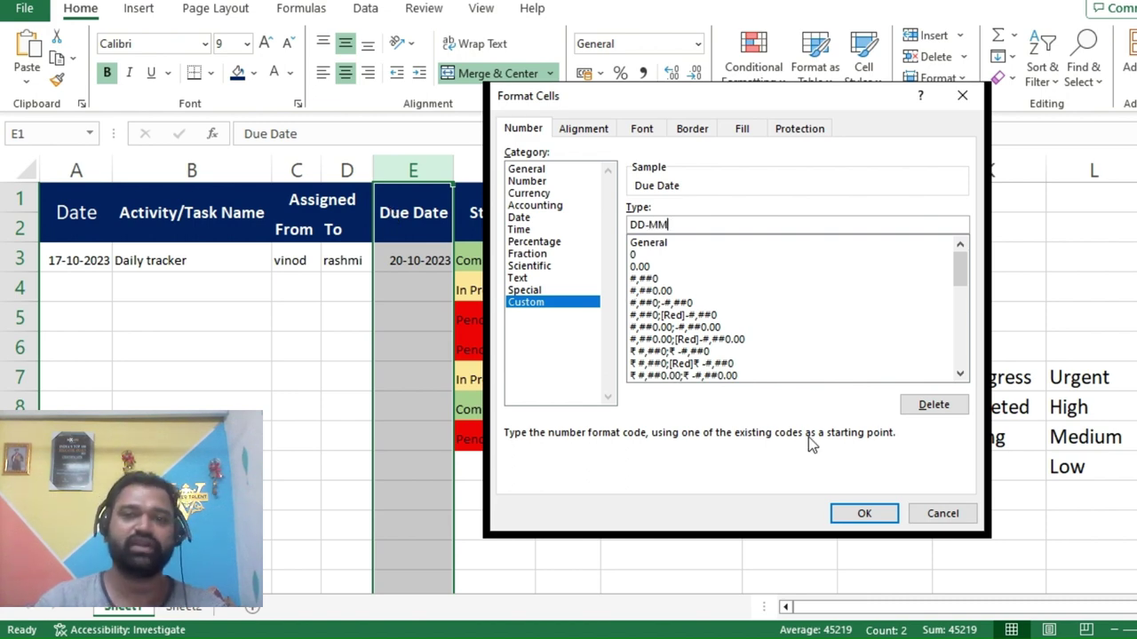
pyautogui.click(866, 514)
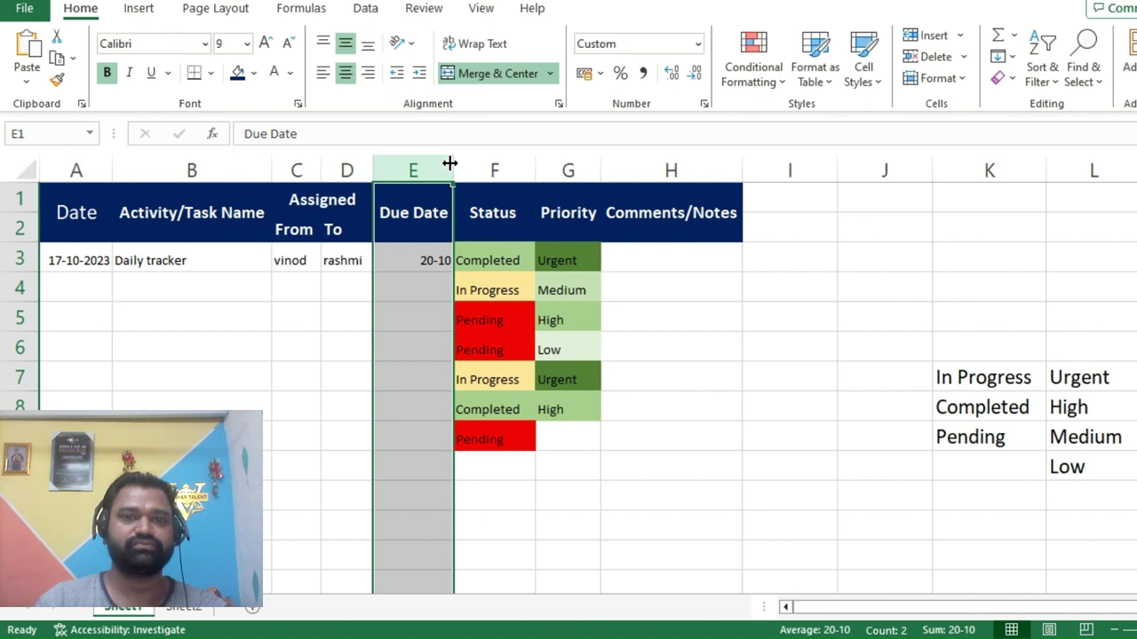
# Center the contents of the Due Date column E horizontally.
pyautogui.click(419, 285)
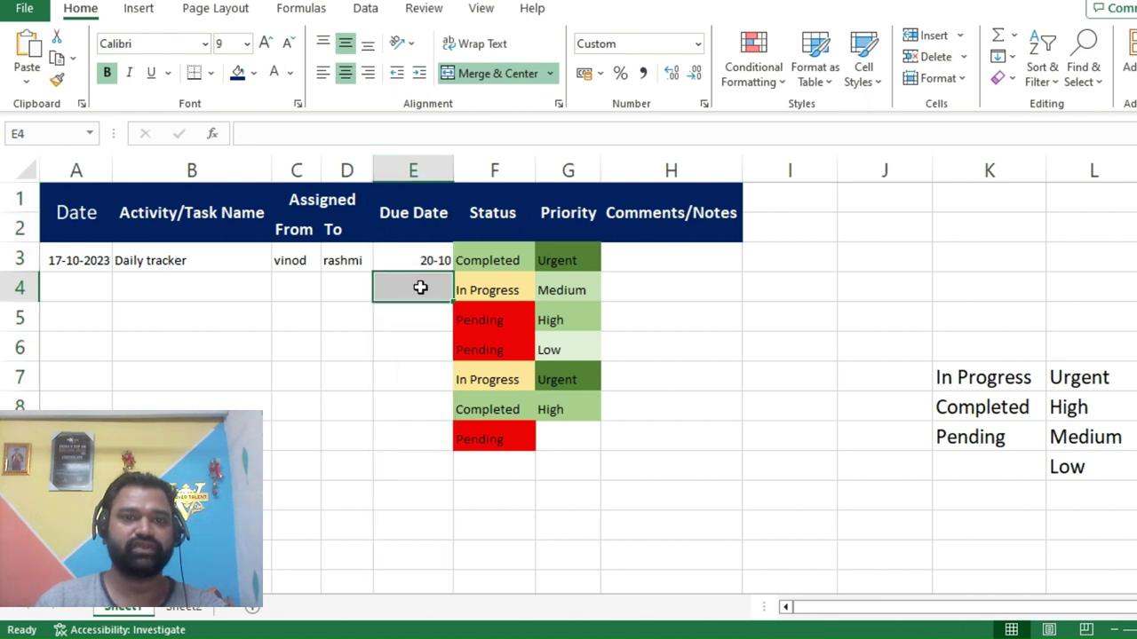
pyautogui.click(417, 164)
pyautogui.click(368, 43)
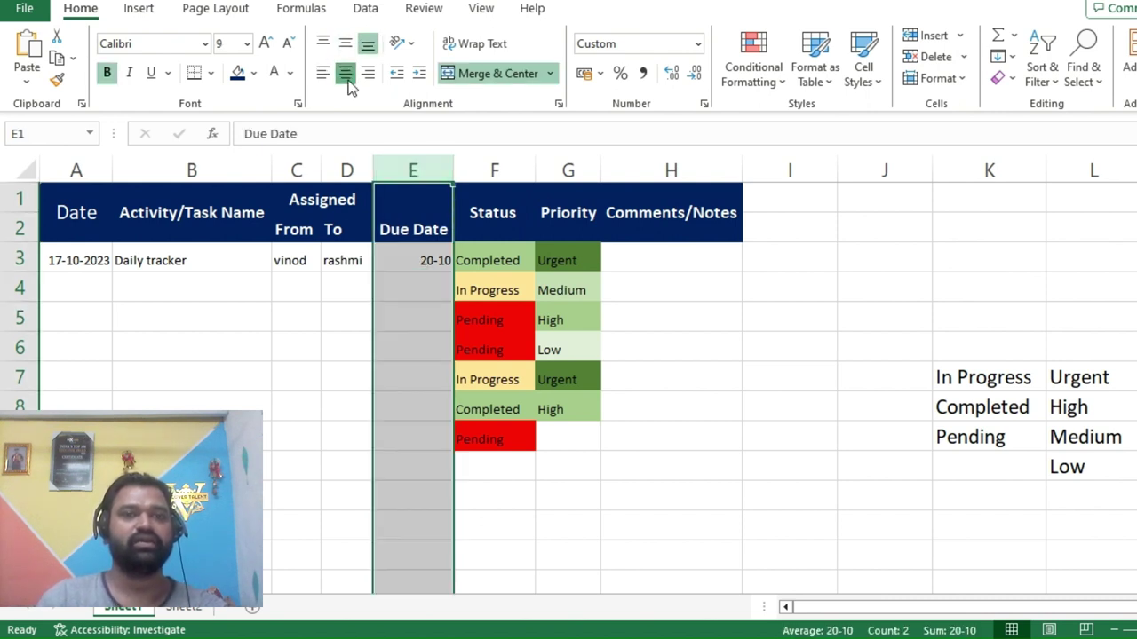
pyautogui.click(344, 72)
pyautogui.click(444, 316)
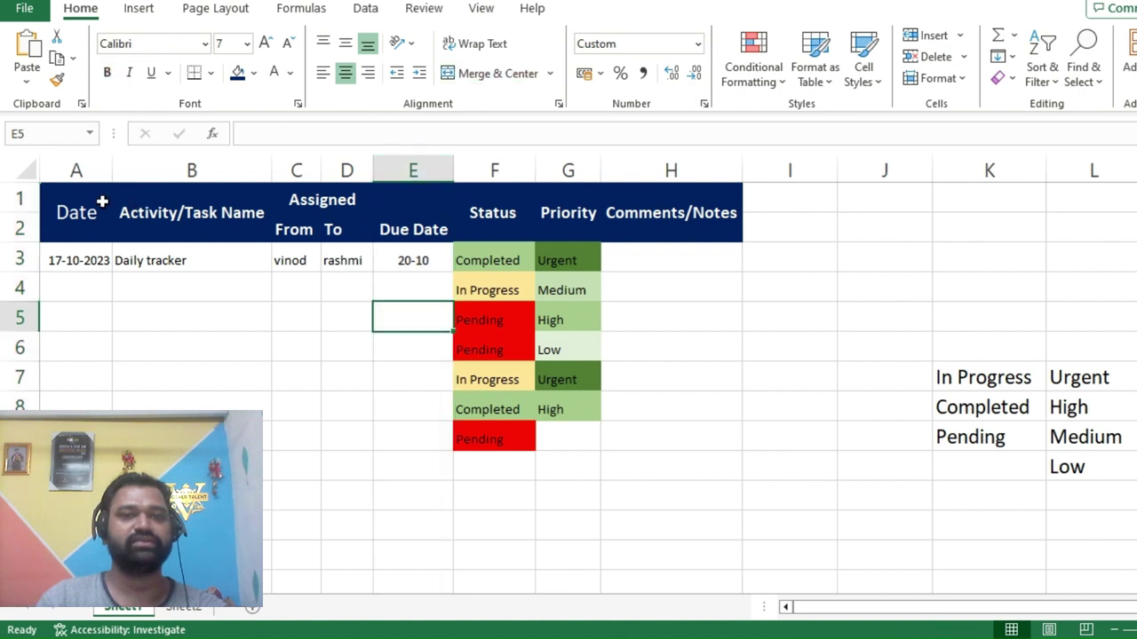
# Make the header rows A1:H2 bold and vertically middle-aligned.
pyautogui.click(76, 213)
pyautogui.keyDown('shift'); pyautogui.click(629, 215); pyautogui.keyUp('shift')
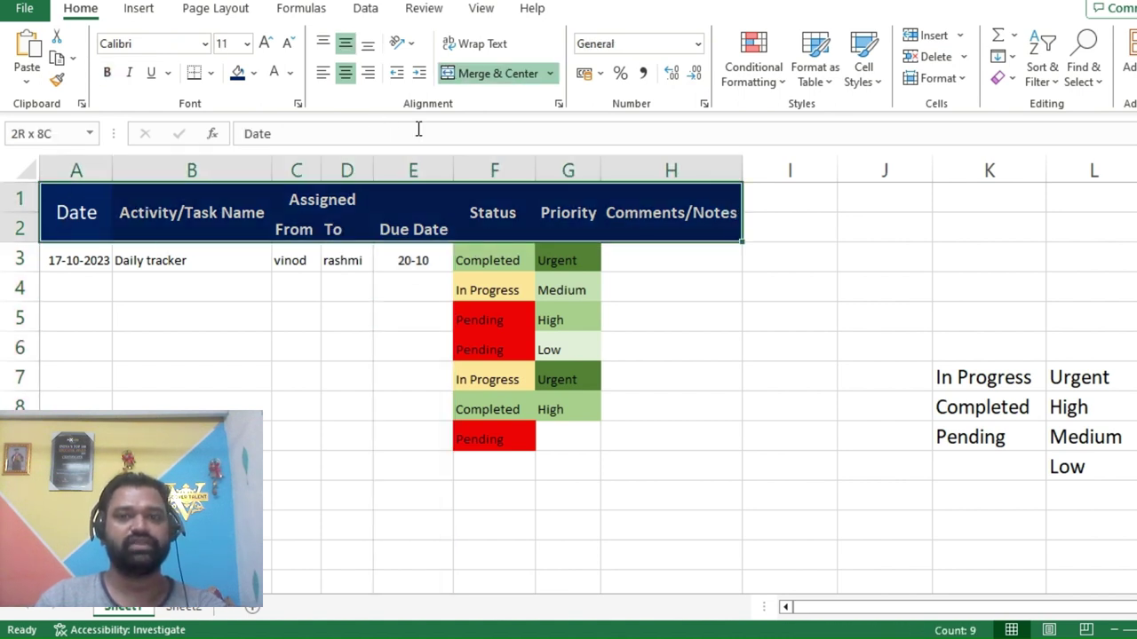
pyautogui.click(106, 72)
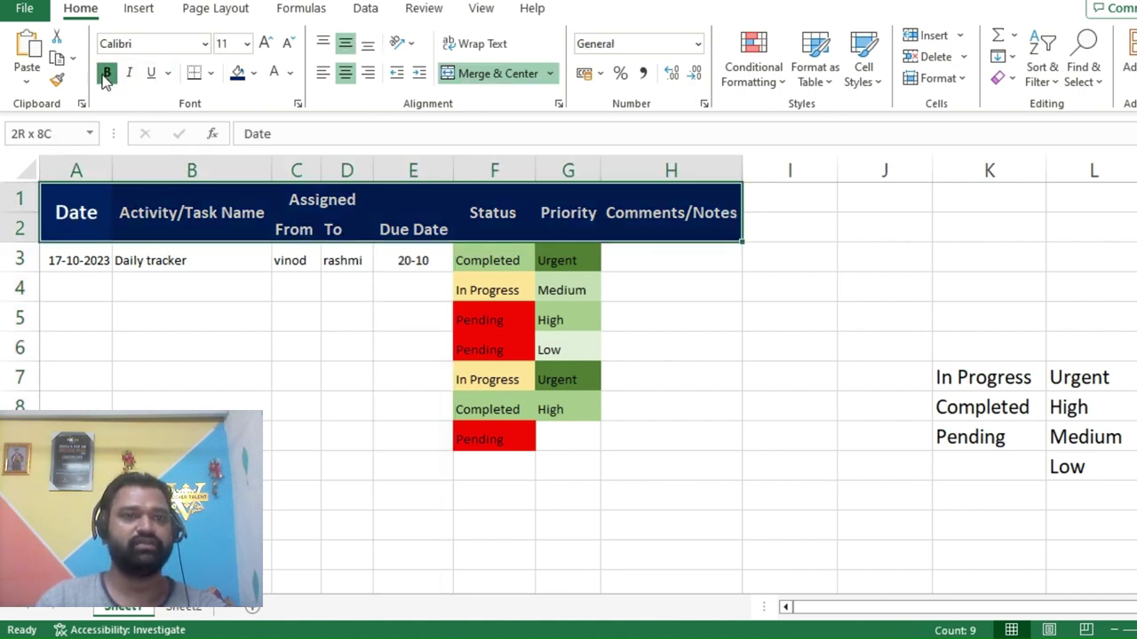
pyautogui.click(347, 49)
pyautogui.click(426, 313)
# Check E3's due-date formula against A3's start date, then select comment cell H3.
pyautogui.click(428, 257)
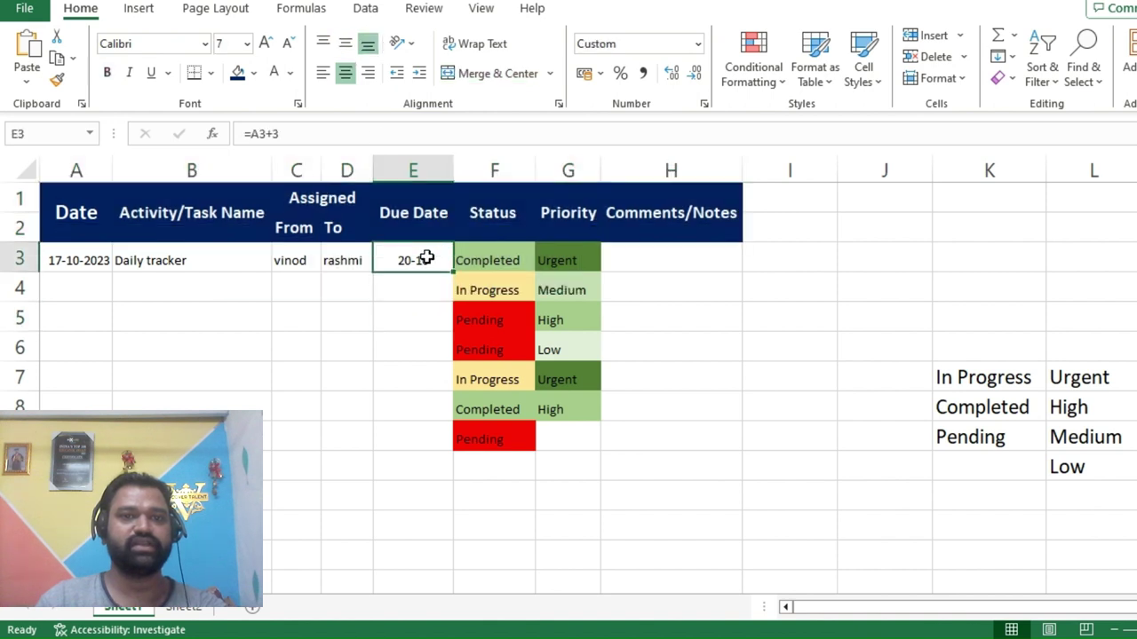
pyautogui.click(94, 261)
pyautogui.click(408, 261)
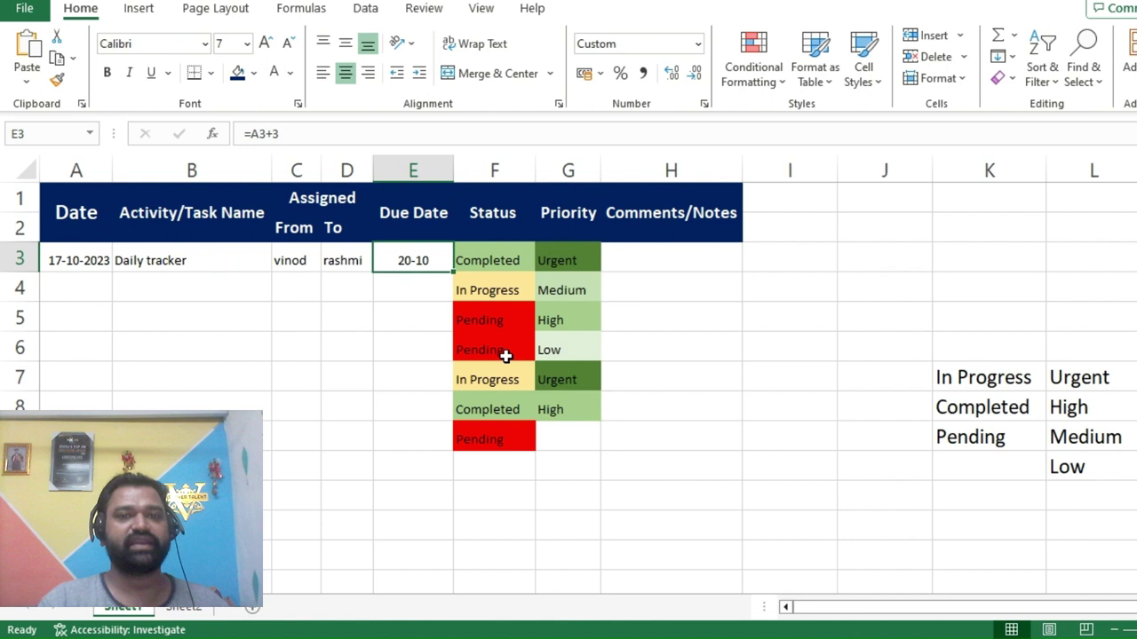
pyautogui.click(698, 274)
pyautogui.click(699, 252)
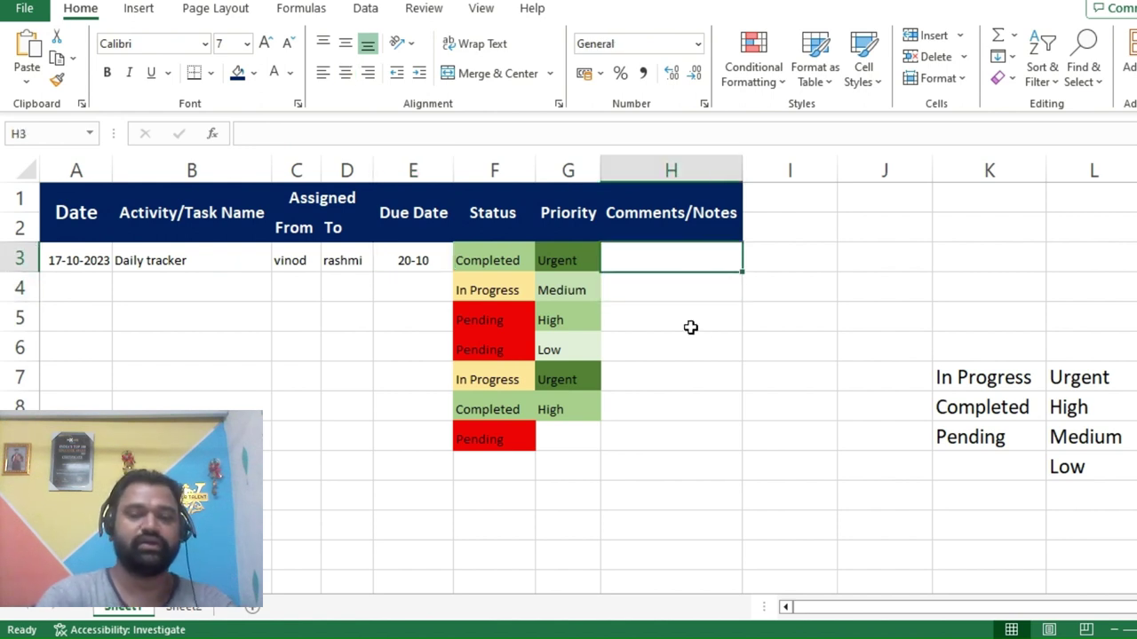
# Enter the comment 'Please complete on priority' in H3.
pyautogui.write('Please com')
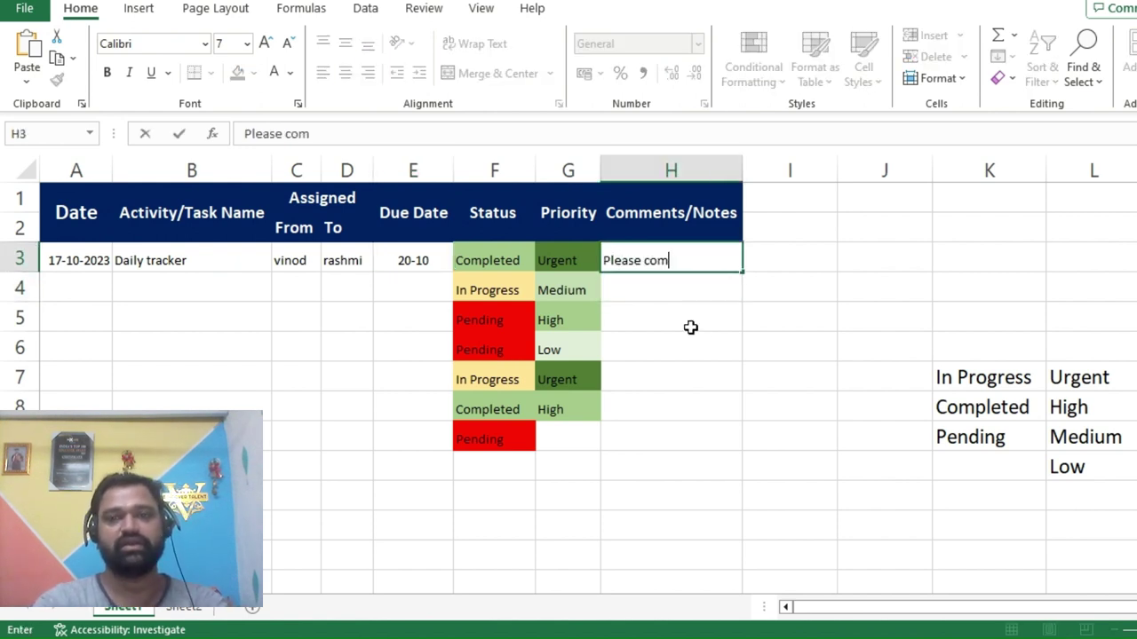
pyautogui.write('pleasea')
pyautogui.press('BackSpace')
pyautogui.press('BackSpace')
pyautogui.press('BackSpace')
pyautogui.press('BackSpace')
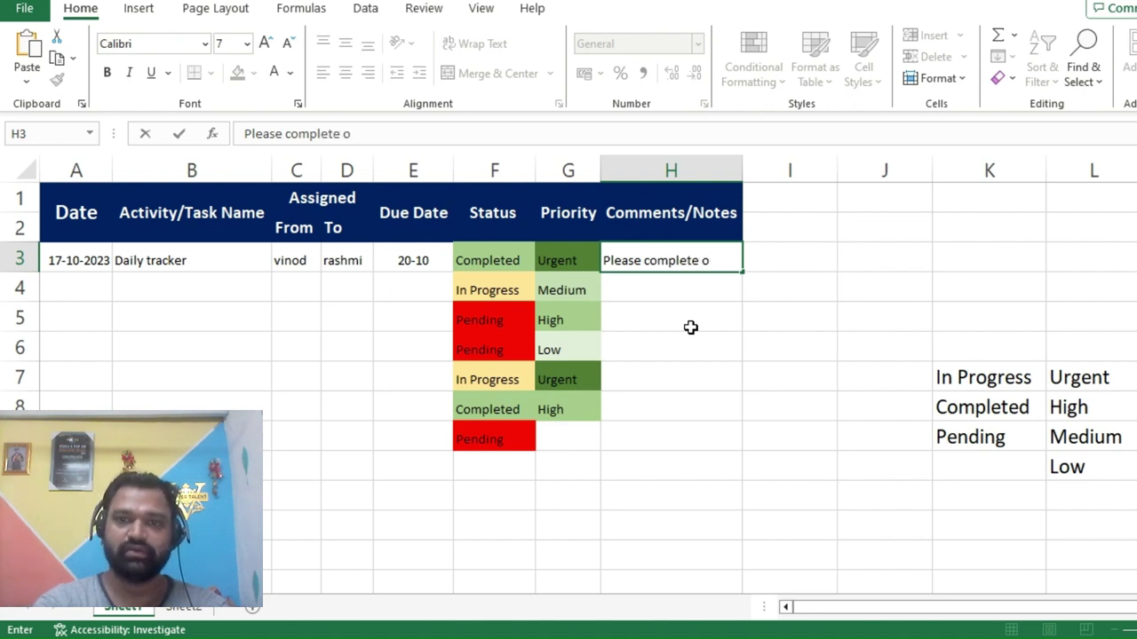
pyautogui.write('rity')
pyautogui.press('Return')
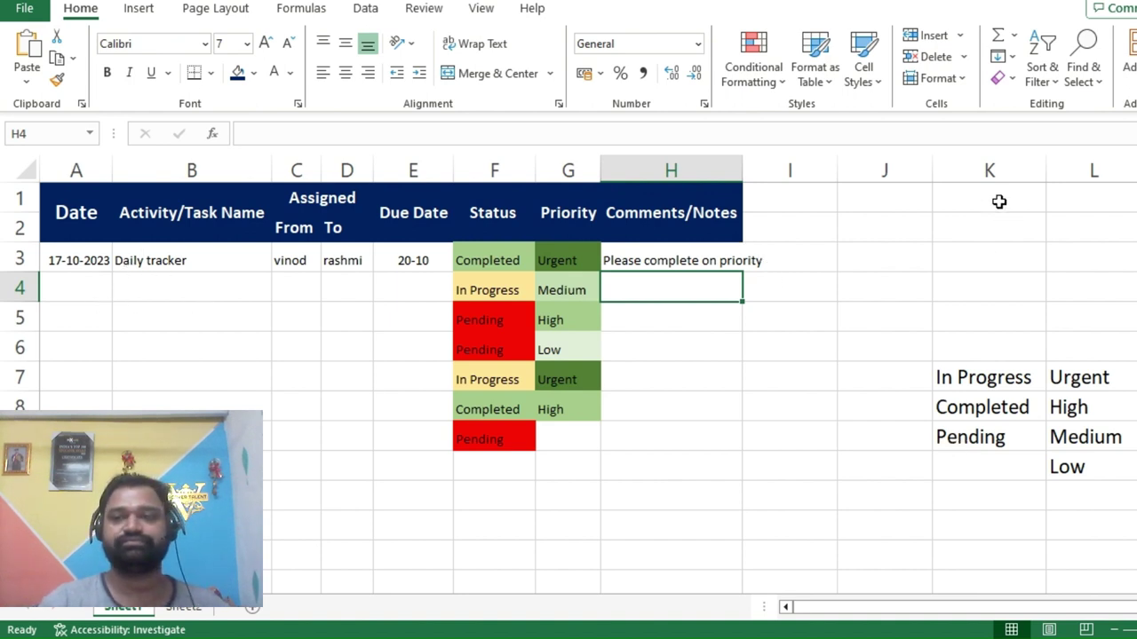
# Hide columns K and L that hold the status and priority lists.
pyautogui.moveTo(992, 171); pyautogui.dragTo(1064, 169)
pyautogui.rightClick(1065, 170)
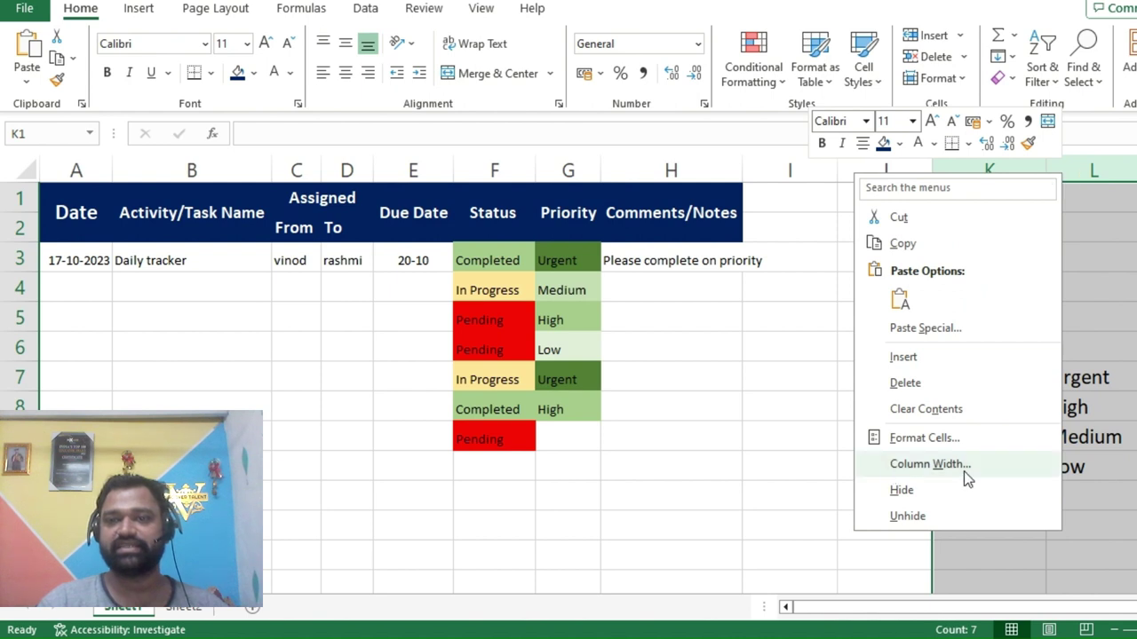
pyautogui.click(930, 490)
pyautogui.click(840, 407)
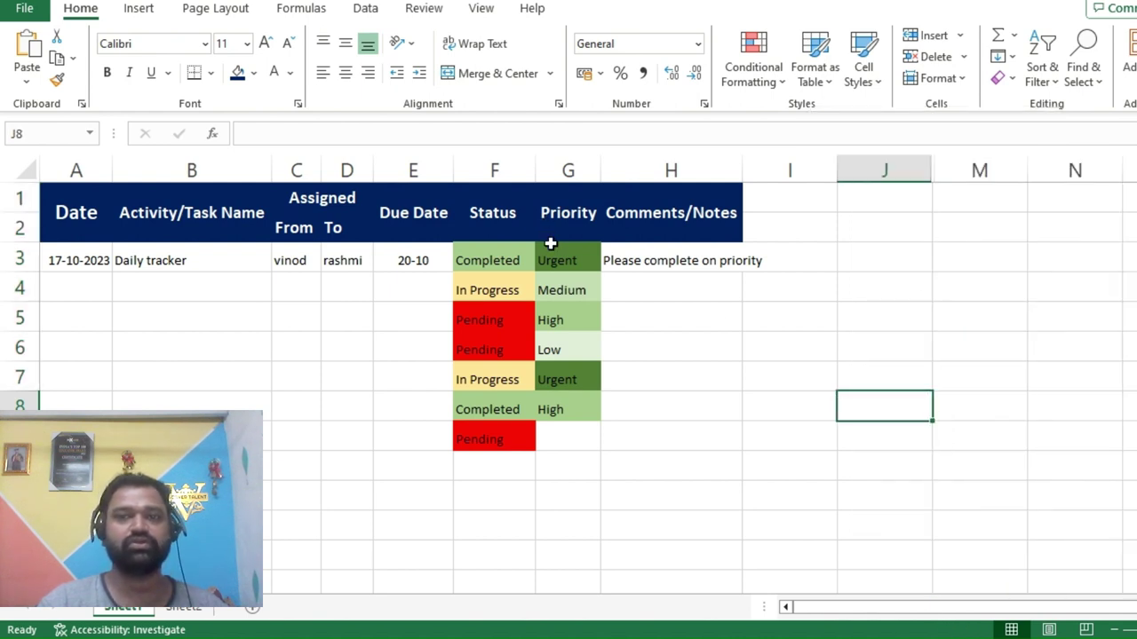
# Apply All Borders to every cell of the tracker table A1:H14.
pyautogui.moveTo(57, 207); pyautogui.dragTo(683, 572)
pyautogui.click(210, 73)
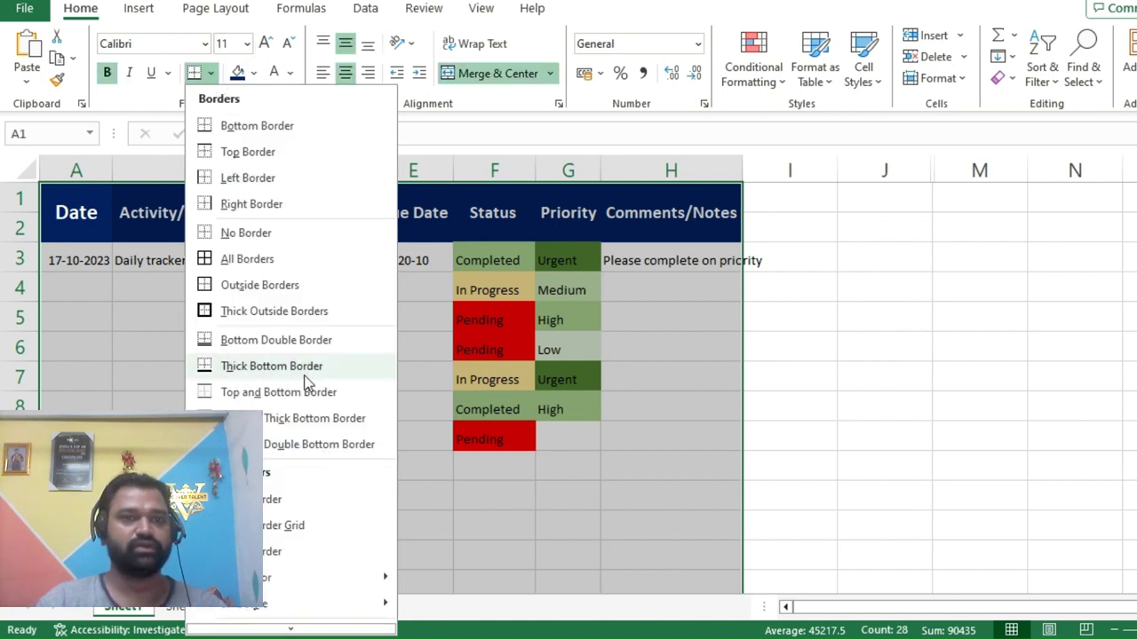
pyautogui.click(266, 259)
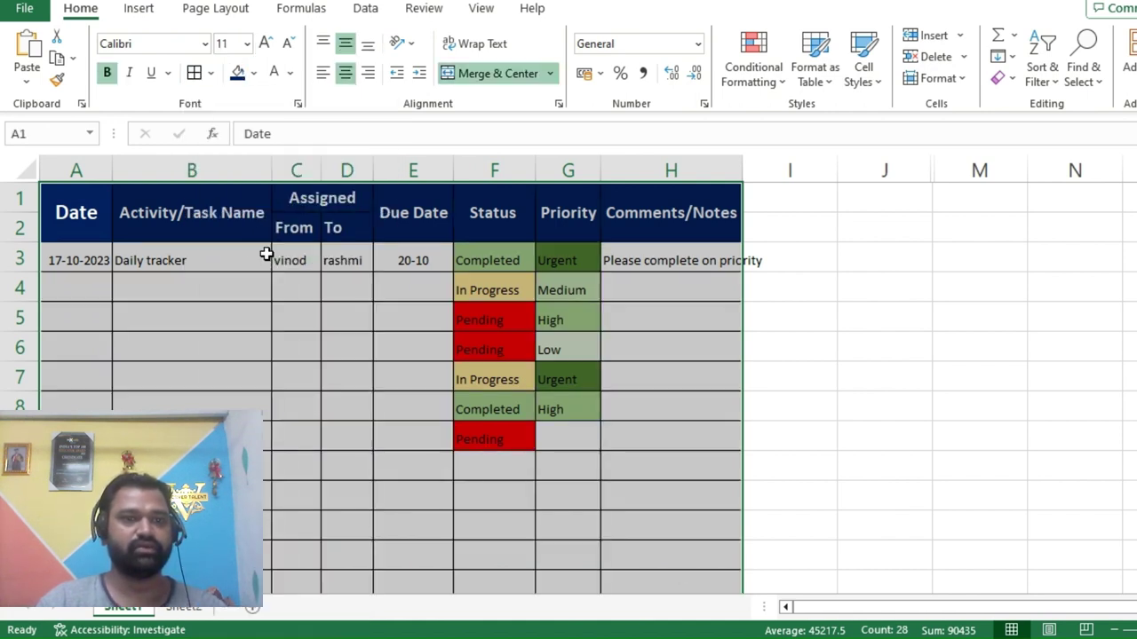
pyautogui.click(278, 352)
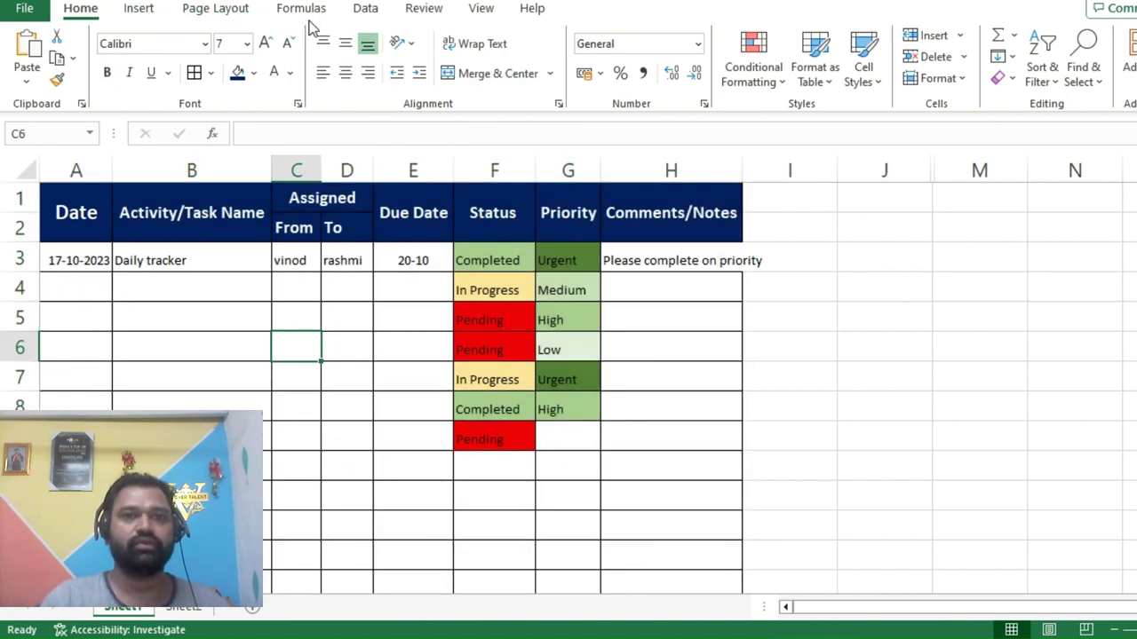
pyautogui.click(479, 14)
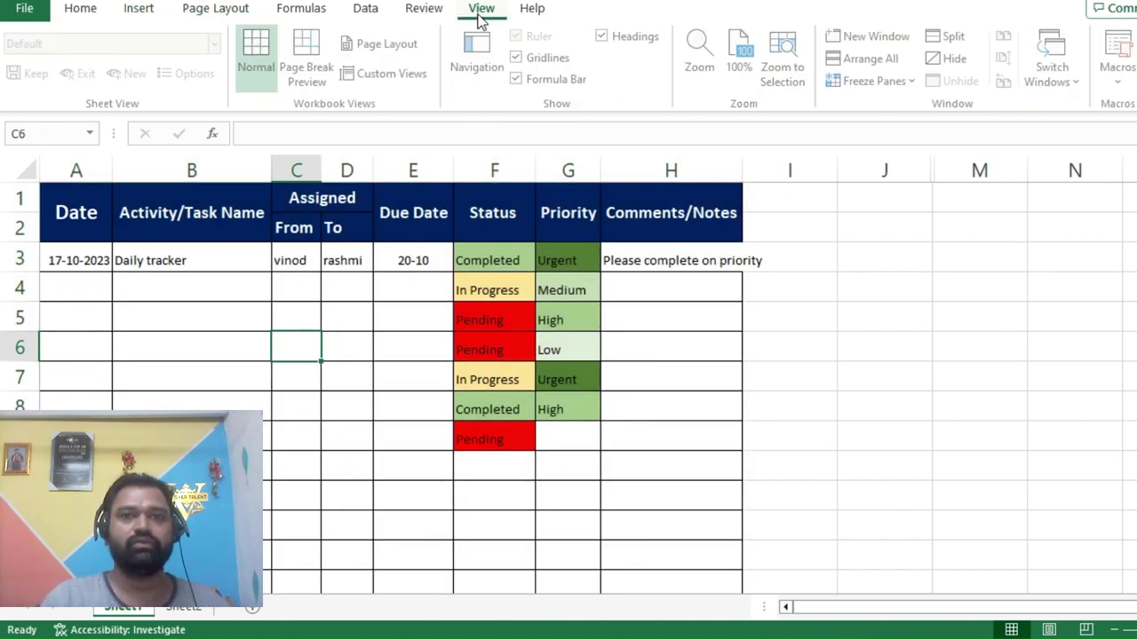
# Turn off sheet gridlines and autofit column H to fit 'Please complete on priority'.
pyautogui.click(550, 60)
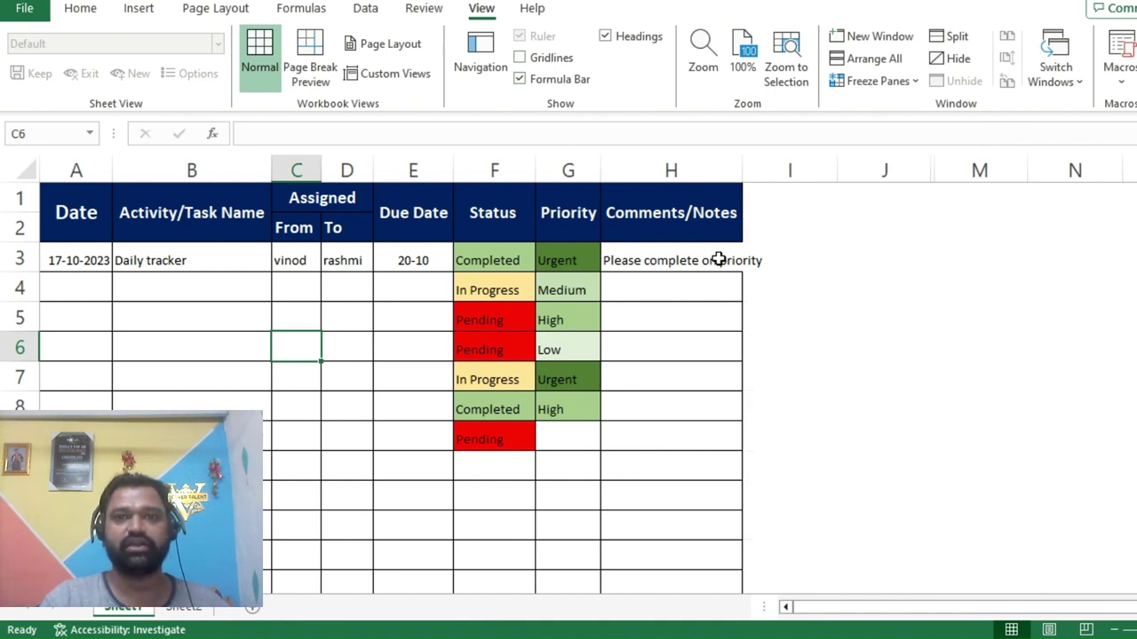
pyautogui.doubleClick(742, 169)
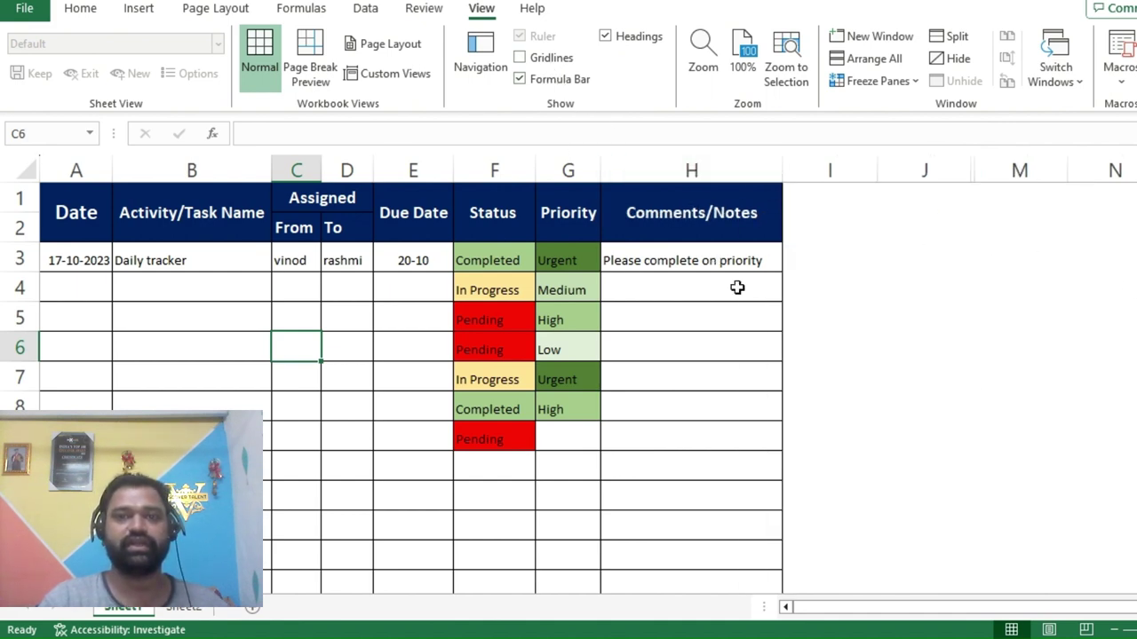
pyautogui.click(738, 286)
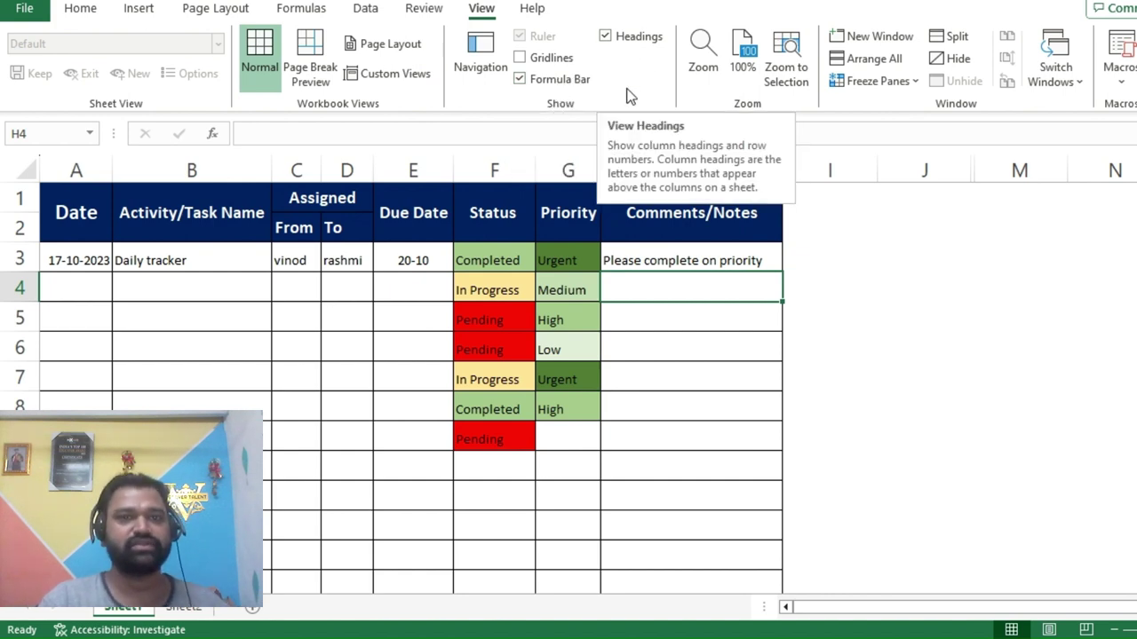
pyautogui.click(681, 395)
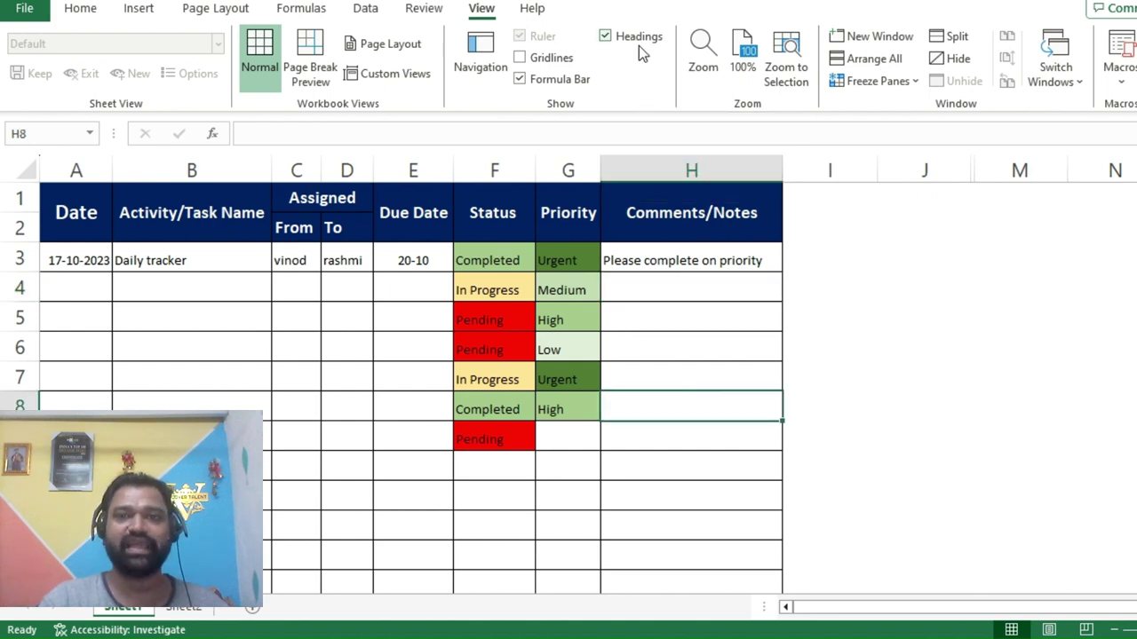
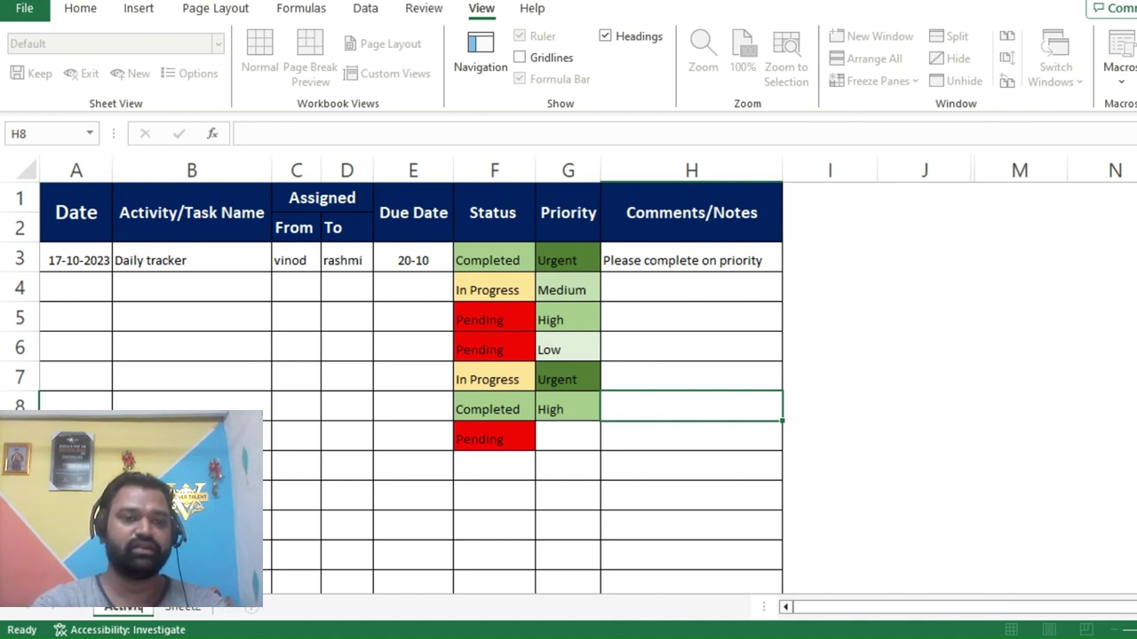
# Finish renaming the sheet tab to 'Activity Tracker', then briefly select the header rows.
pyautogui.write('ker')
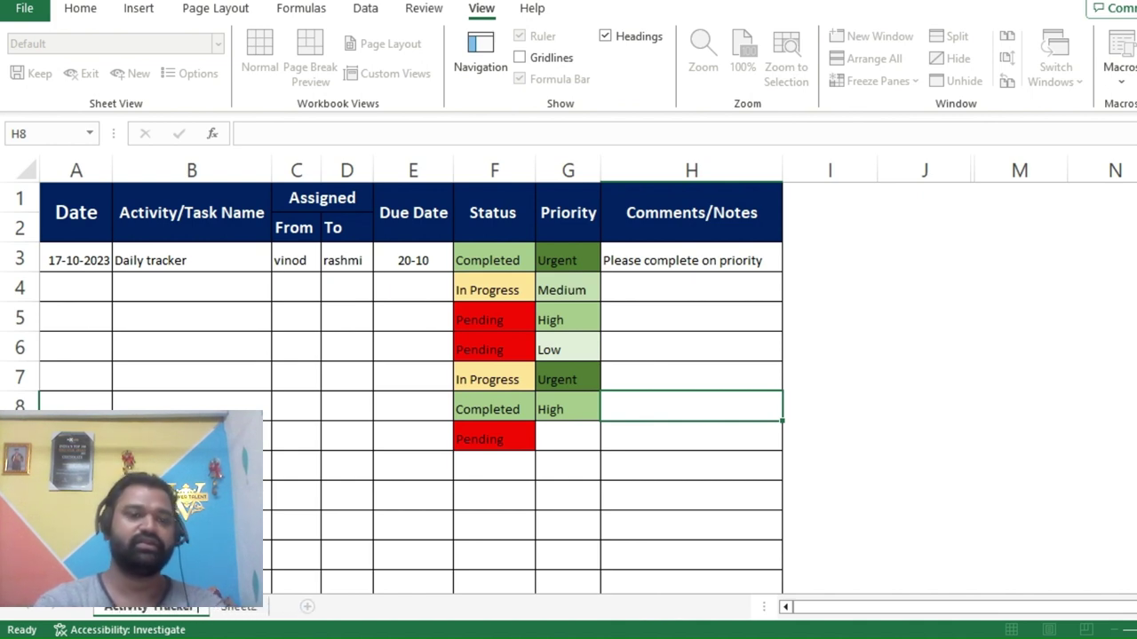
pyautogui.click(444, 377)
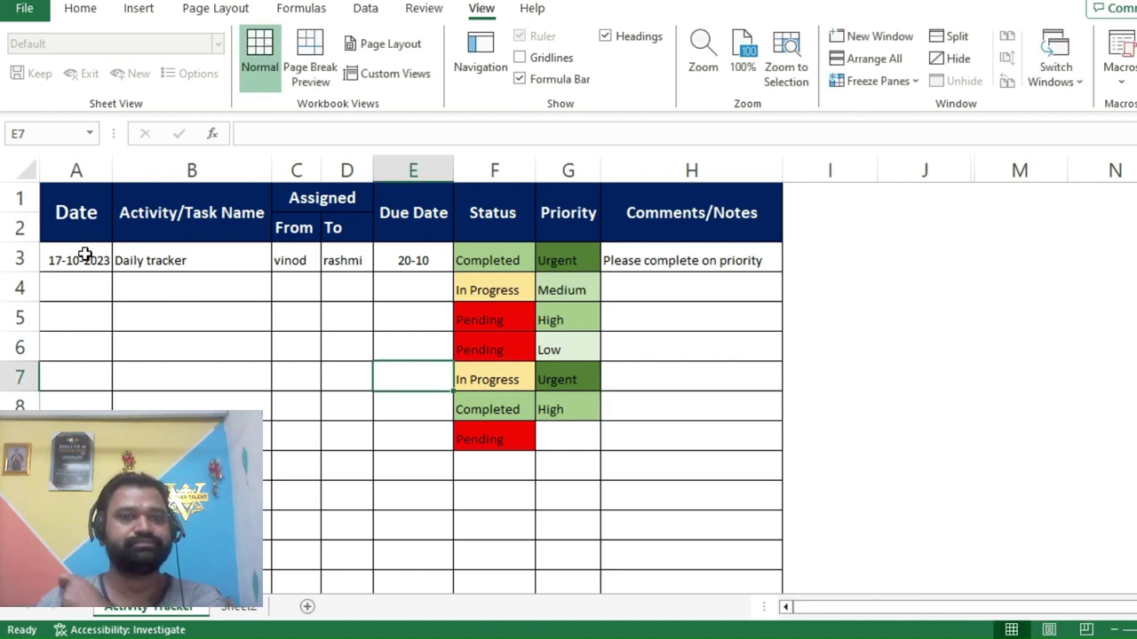
pyautogui.moveTo(86, 209); pyautogui.dragTo(705, 257)
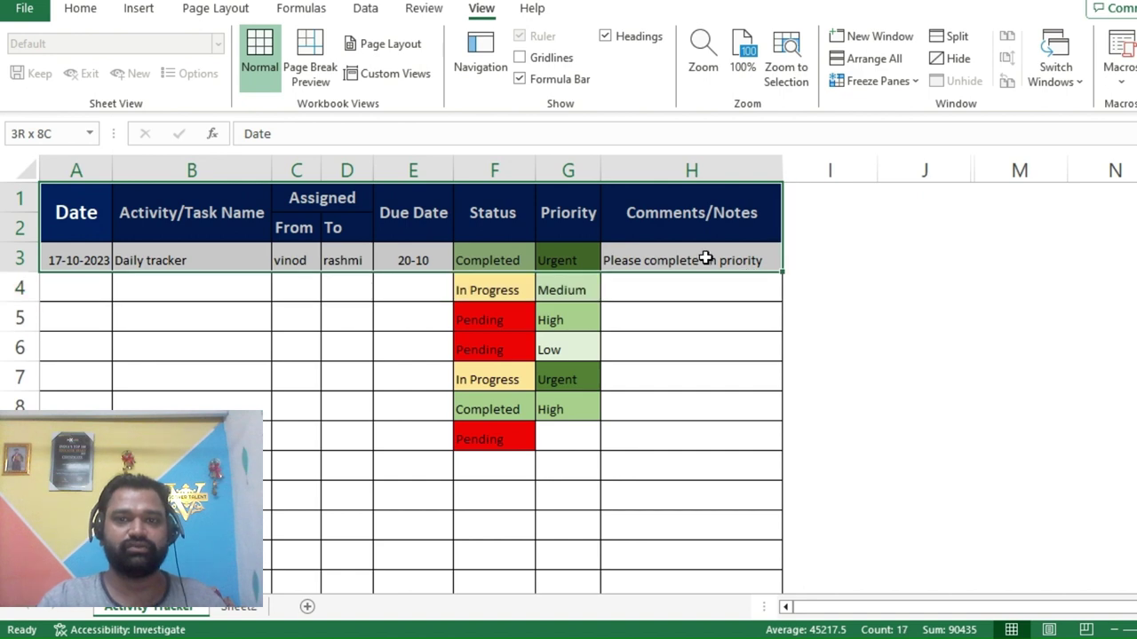
pyautogui.click(407, 286)
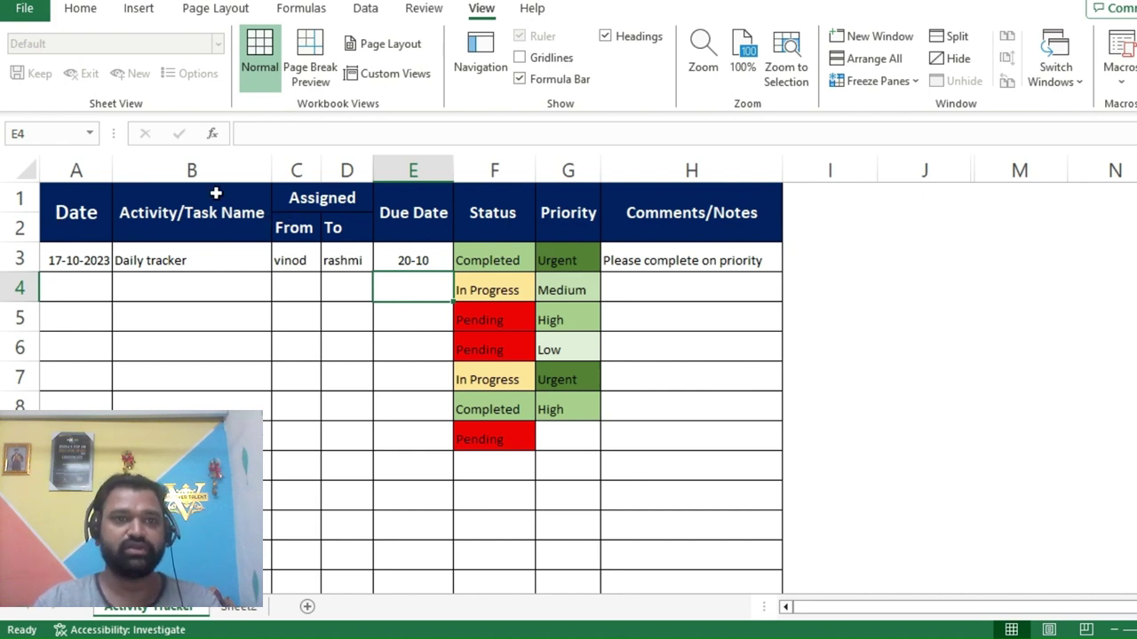
# Select the merged Assigned header, then the empty cells I2 to N2 beside the table.
pyautogui.click(343, 201)
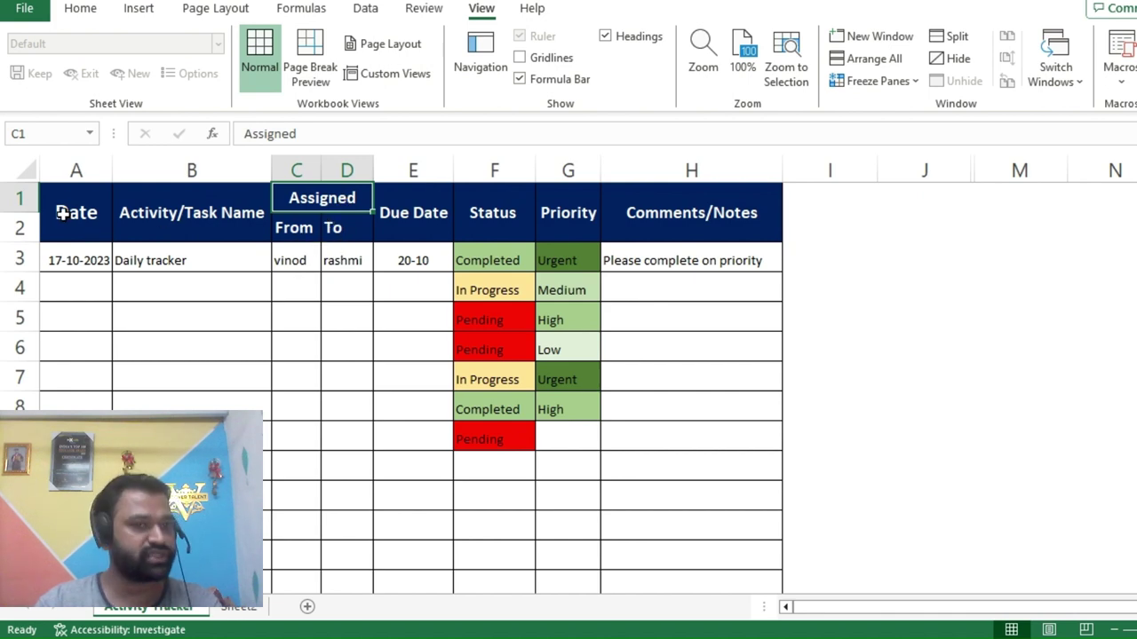
pyautogui.click(827, 219)
pyautogui.moveTo(827, 218); pyautogui.dragTo(1117, 222)
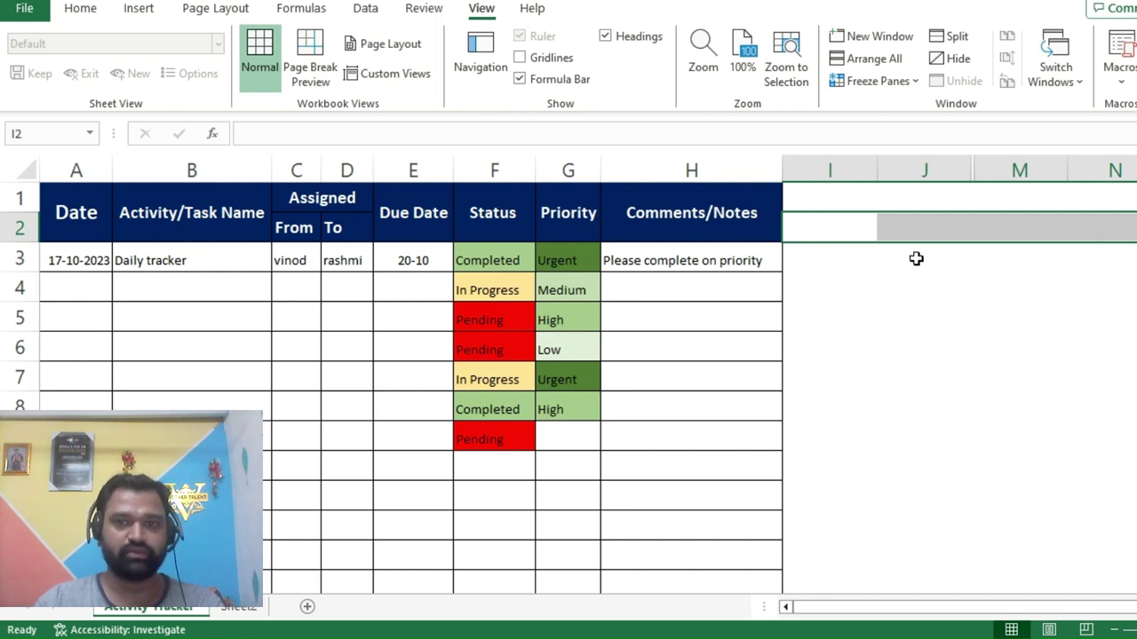
# Enter placeholder headings 'adfadsf', 'asdfasdf' and 'sadfasdf' in J4, M4 and N4.
pyautogui.click(947, 293)
pyautogui.write('adfadsf')
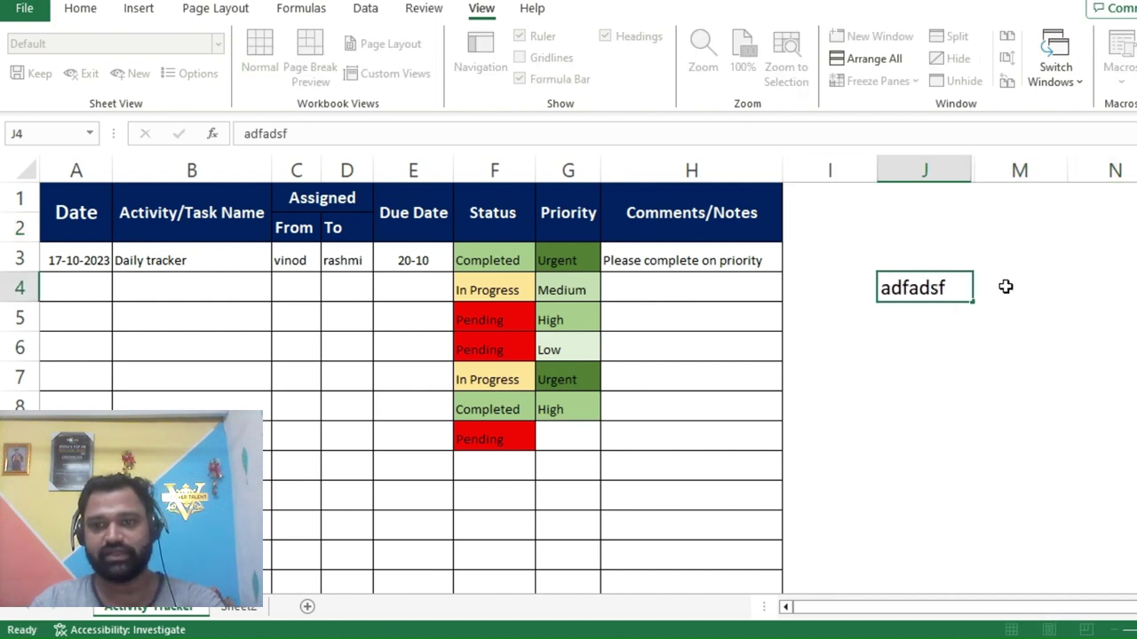
pyautogui.click(1004, 287)
pyautogui.write('asdfasdf')
pyautogui.click(1121, 288)
pyautogui.write('sadfasdf')
pyautogui.press('Tab')
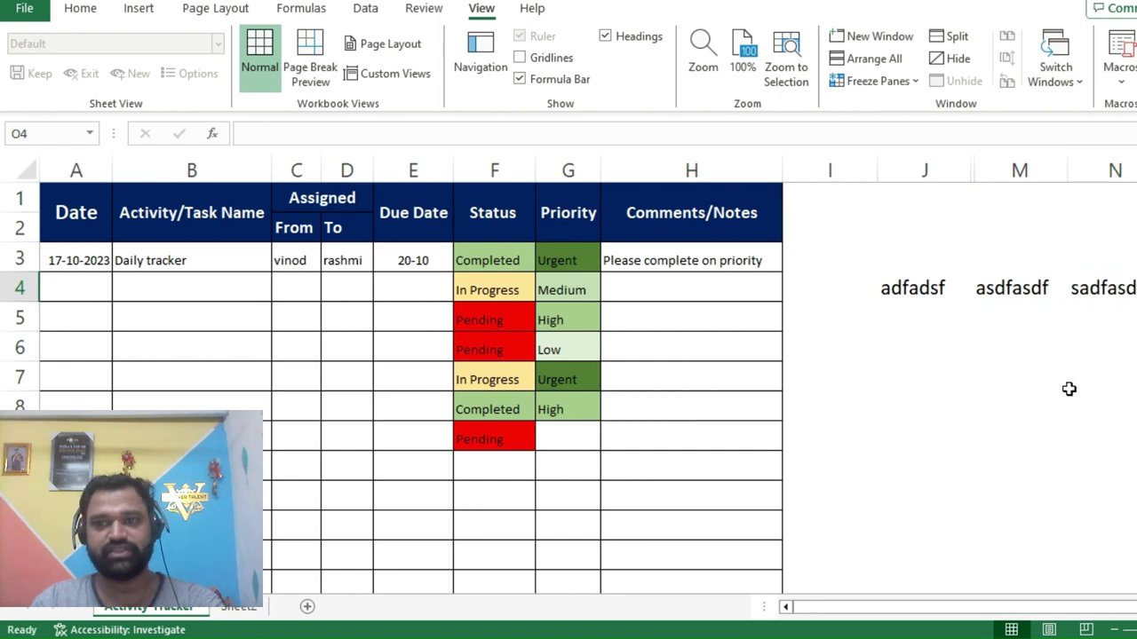
# Convert the J4:N4 headings into a table with headers (Table1).
pyautogui.moveTo(904, 294); pyautogui.dragTo(1105, 287)
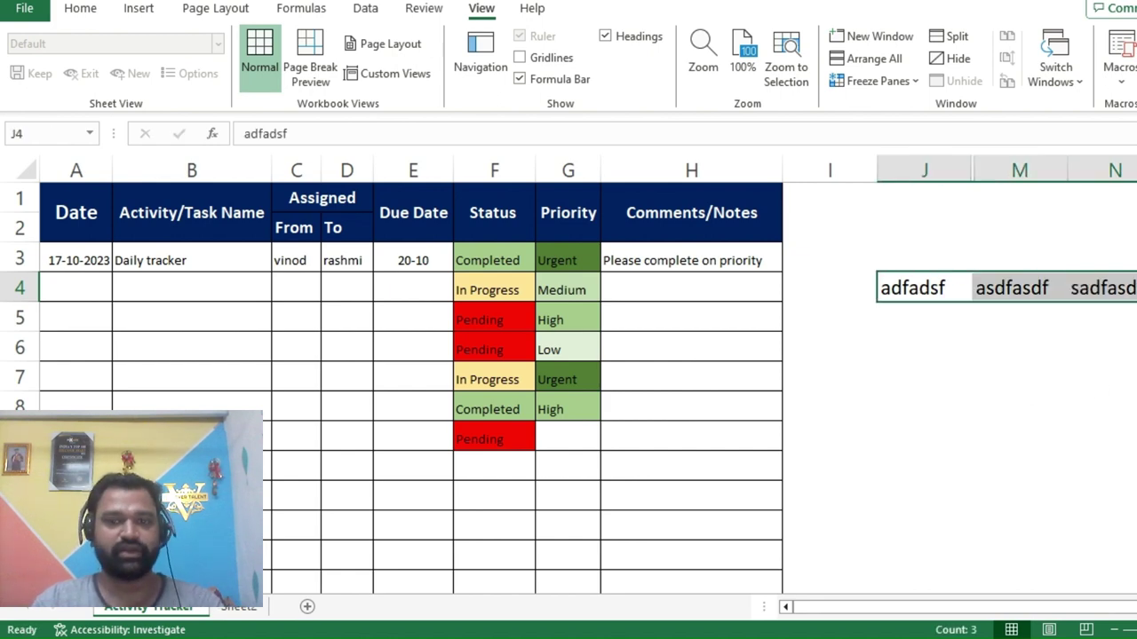
pyautogui.hotkey('ctrl', 'c')
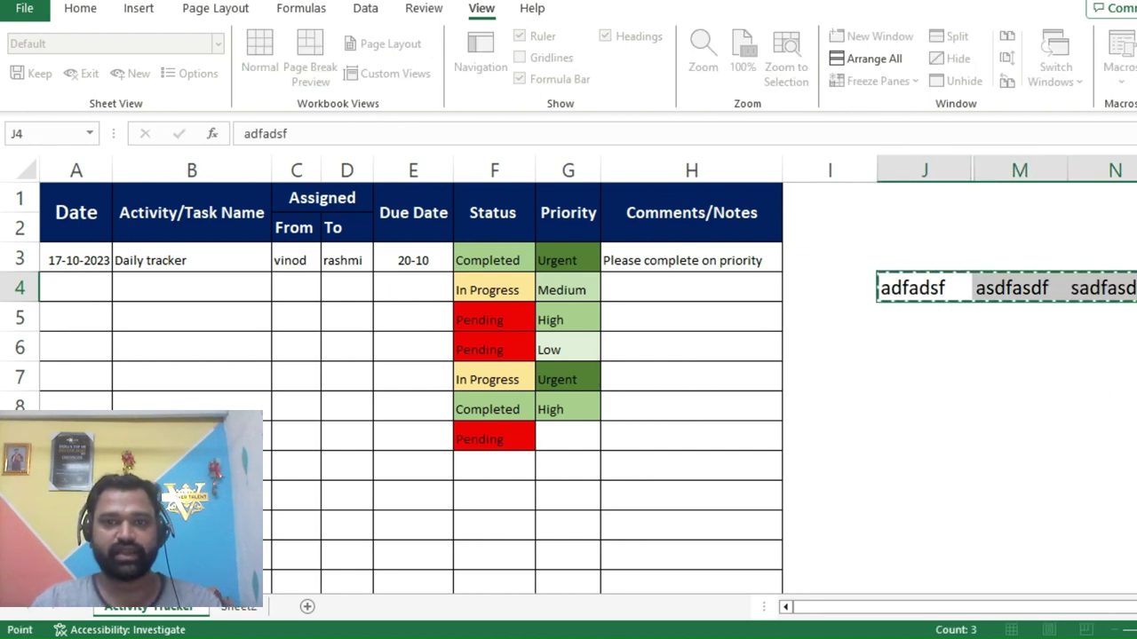
pyautogui.hotkey('ctrl', 't')
pyautogui.press('Return')
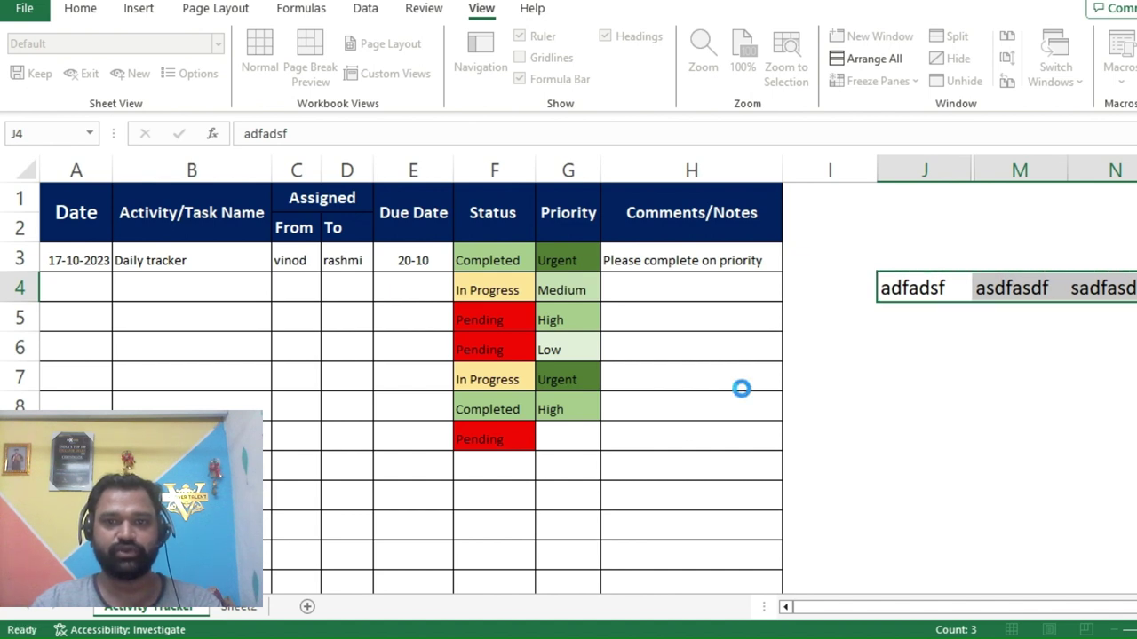
pyautogui.click(1019, 375)
pyautogui.click(920, 289)
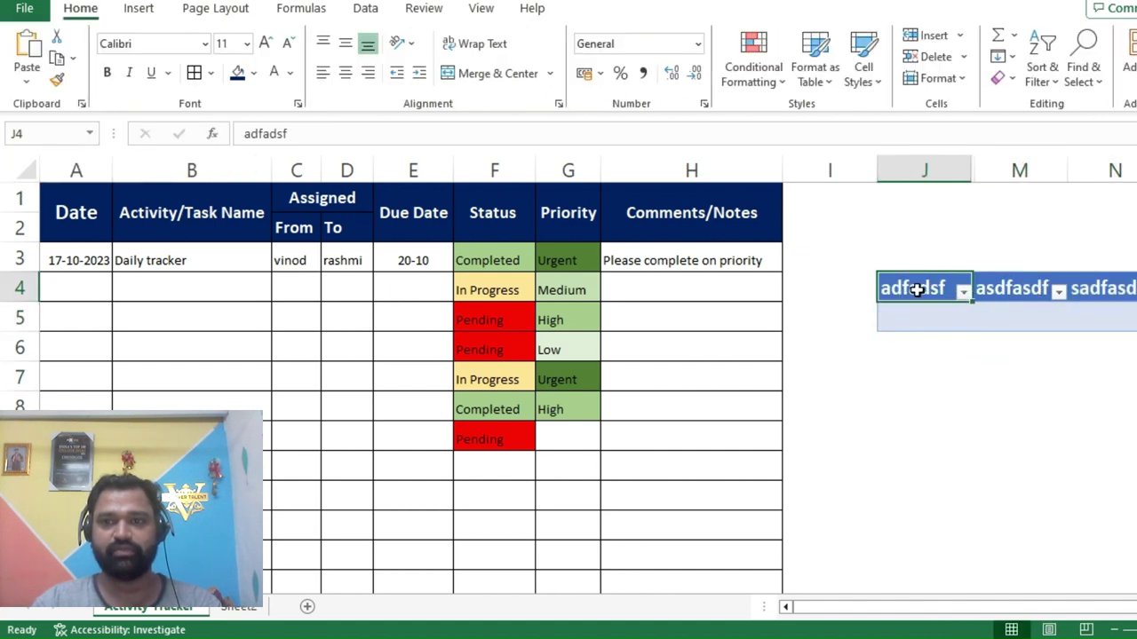
pyautogui.click(924, 311)
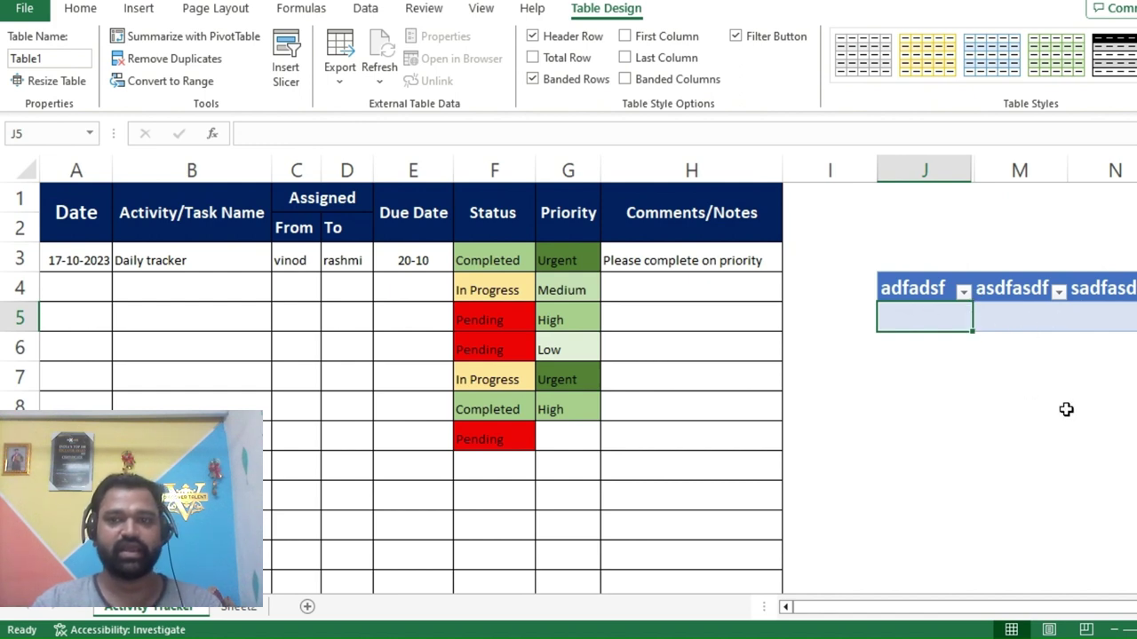
pyautogui.click(142, 11)
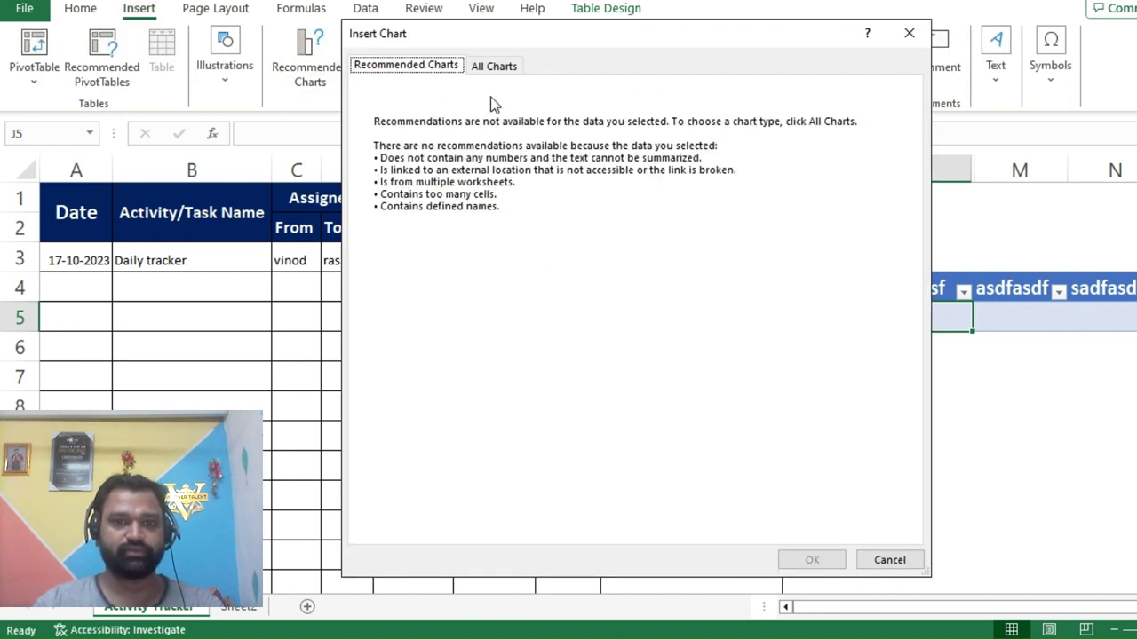
# Browse the stacked and 100% stacked column types under All Charts, then cancel without inserting.
pyautogui.click(497, 65)
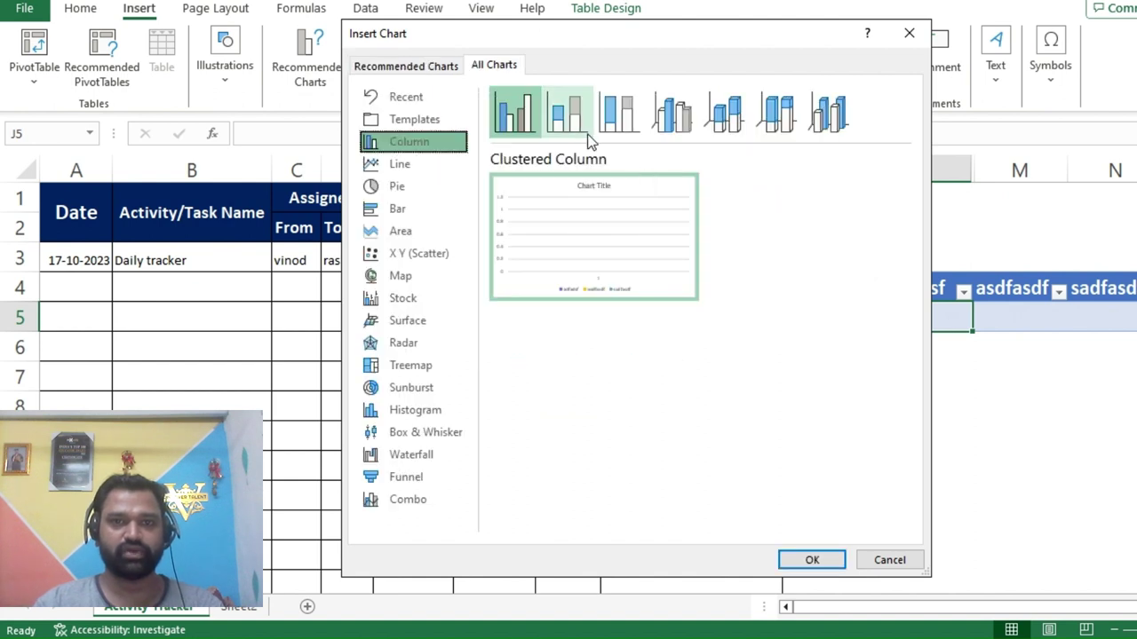
pyautogui.click(566, 113)
pyautogui.click(618, 113)
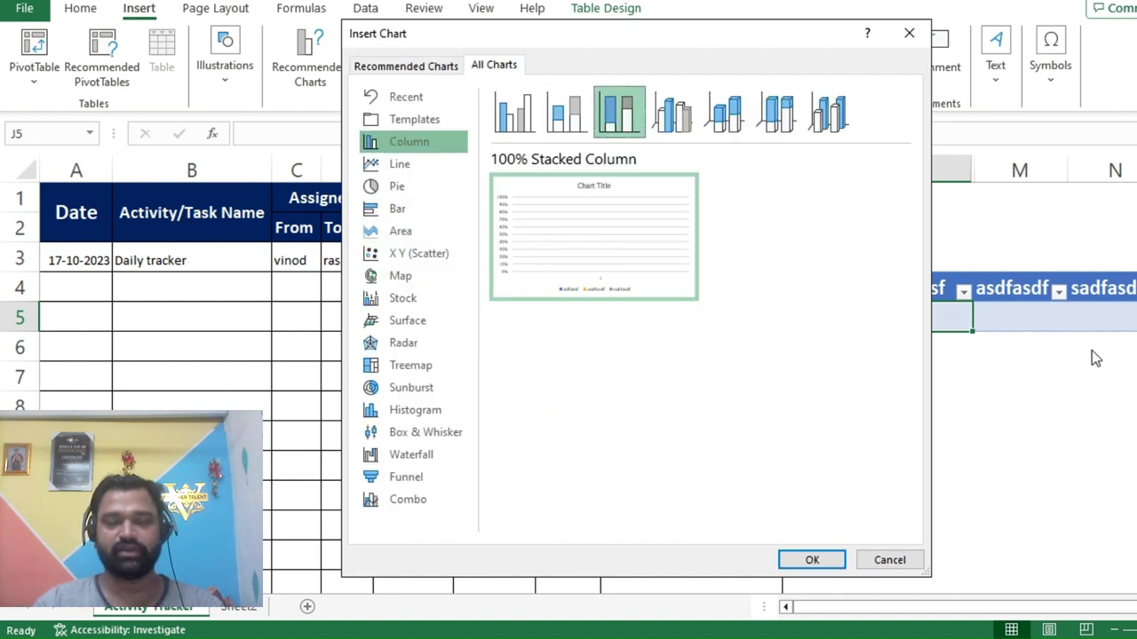
pyautogui.click(889, 560)
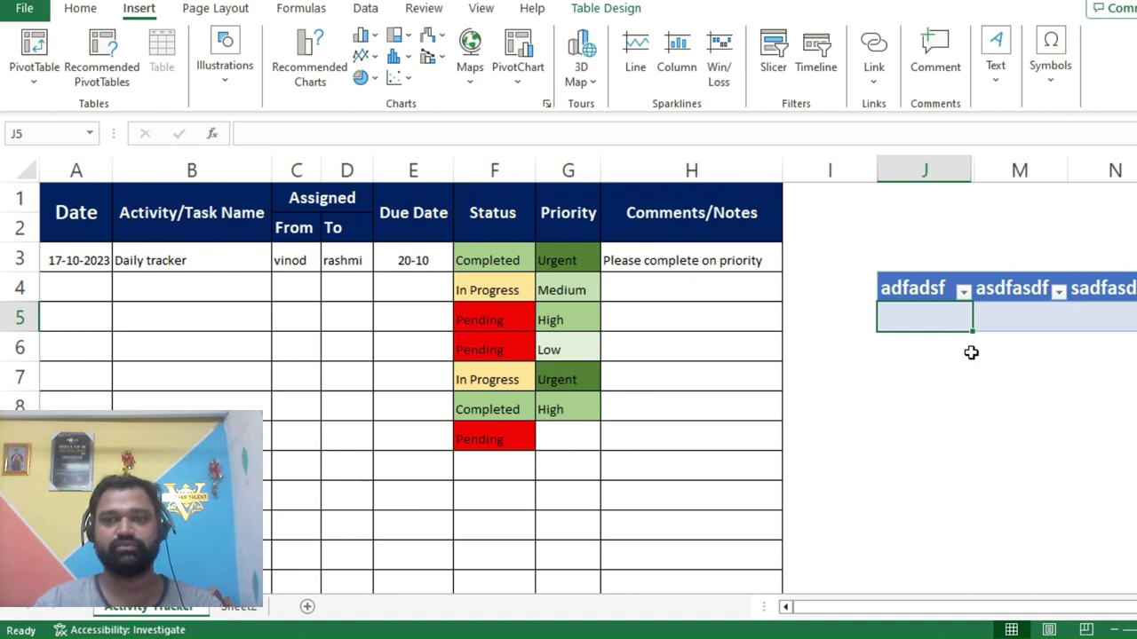
# Undo the placeholder table and its sample headings with Ctrl+Z.
pyautogui.click(932, 306)
pyautogui.click(929, 287)
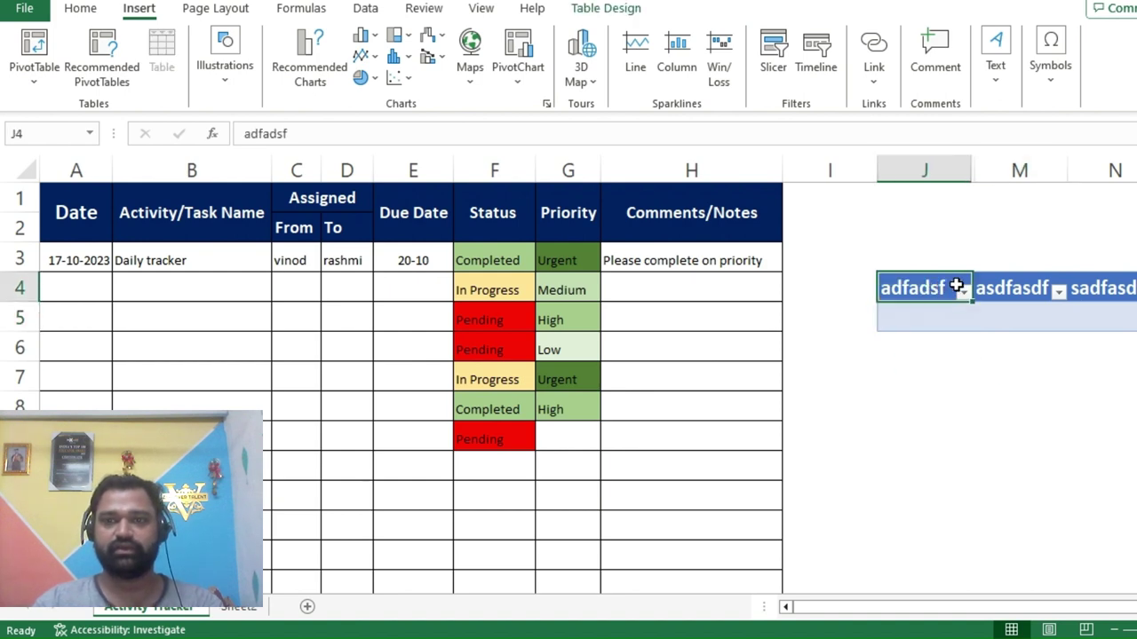
pyautogui.click(941, 170)
pyautogui.hotkey('ctrl', 'z')
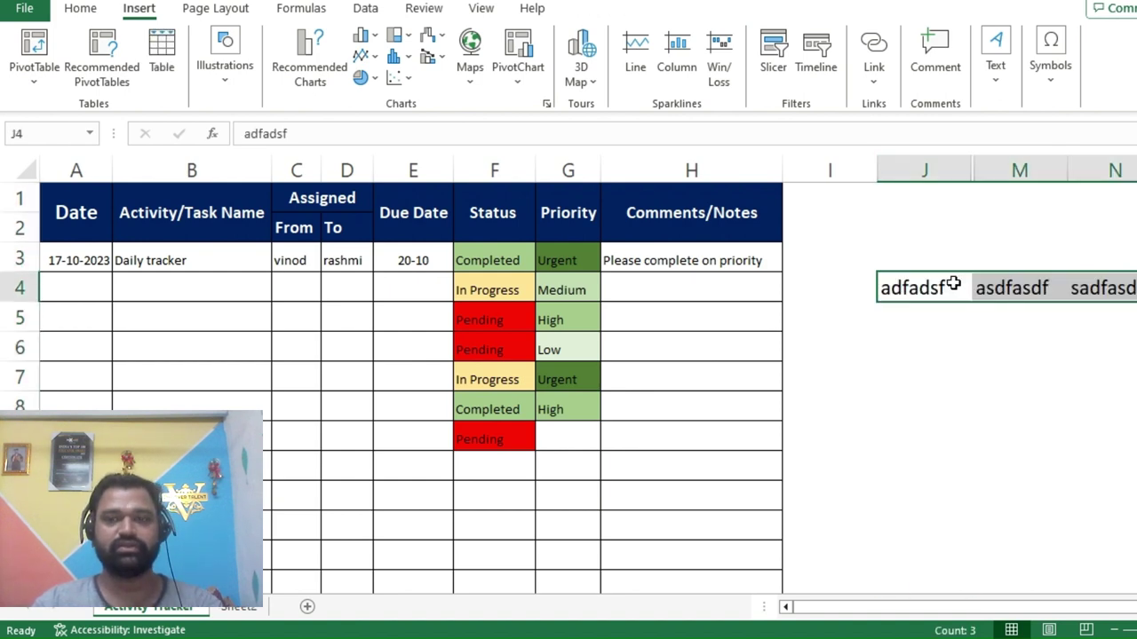
pyautogui.hotkey('ctrl', 'z')
pyautogui.hotkey('ctrl', 'z')
pyautogui.hotkey('ctrl', 'z')
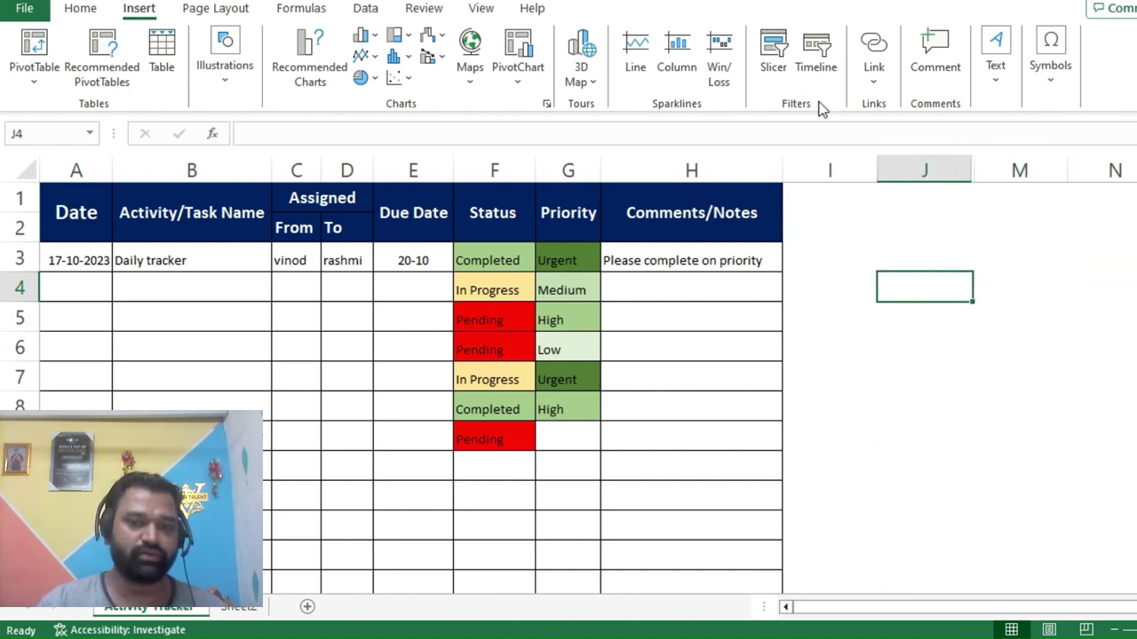
# Enter =A3+1 in A4 so it shows 18-10-2023.
pyautogui.click(778, 383)
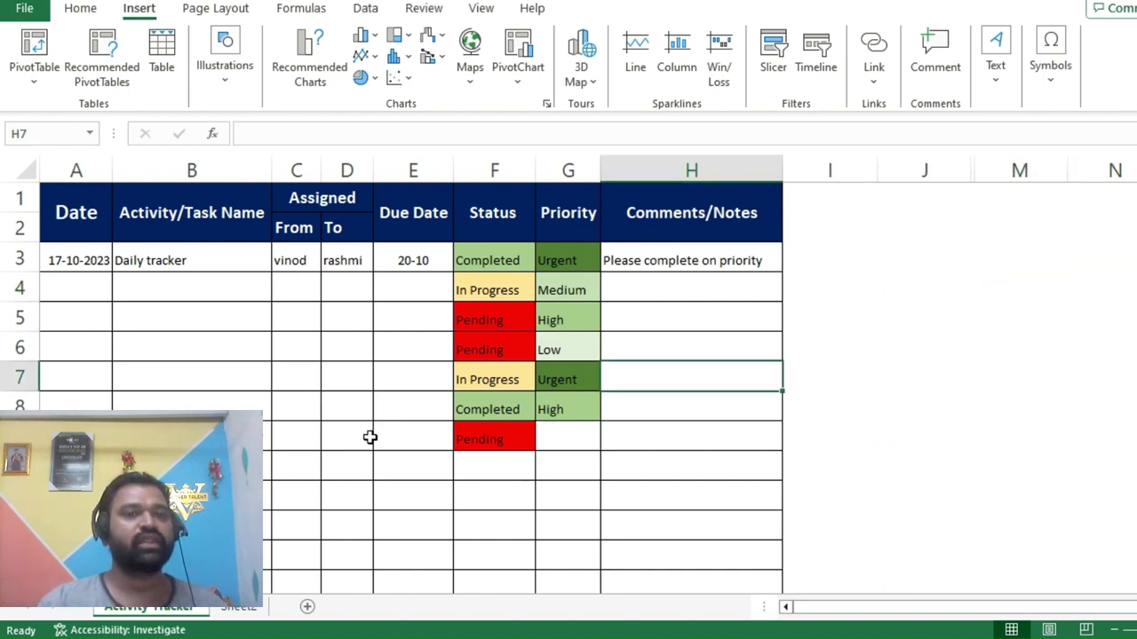
pyautogui.click(146, 293)
pyautogui.click(67, 283)
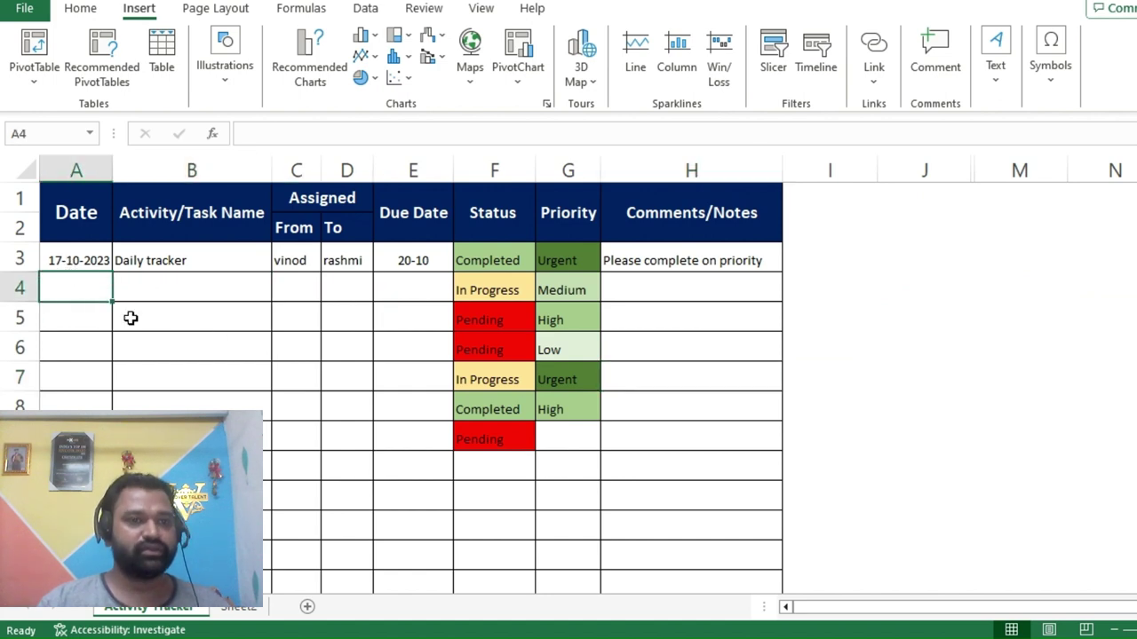
pyautogui.click(86, 260)
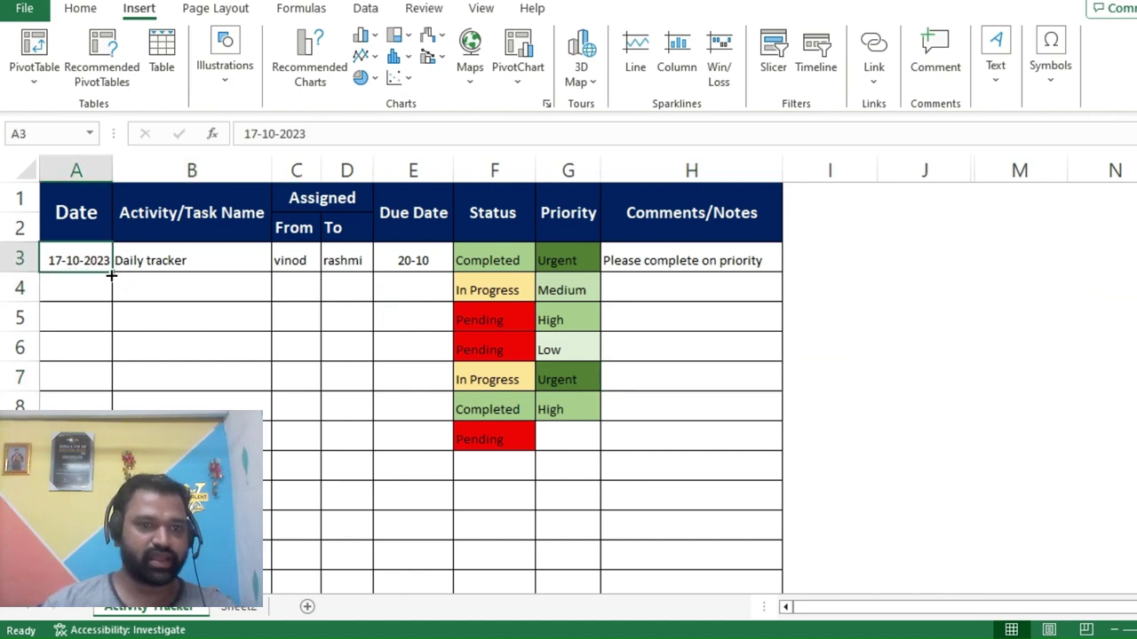
pyautogui.click(86, 290)
pyautogui.write('=')
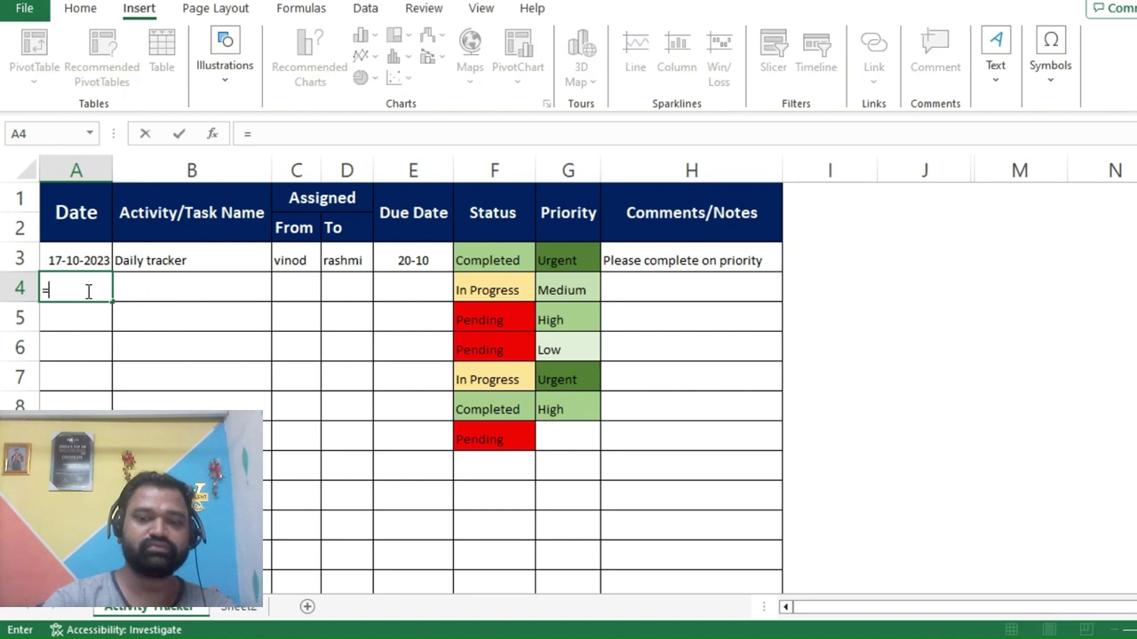
pyautogui.click(76, 260)
pyautogui.click(343, 134)
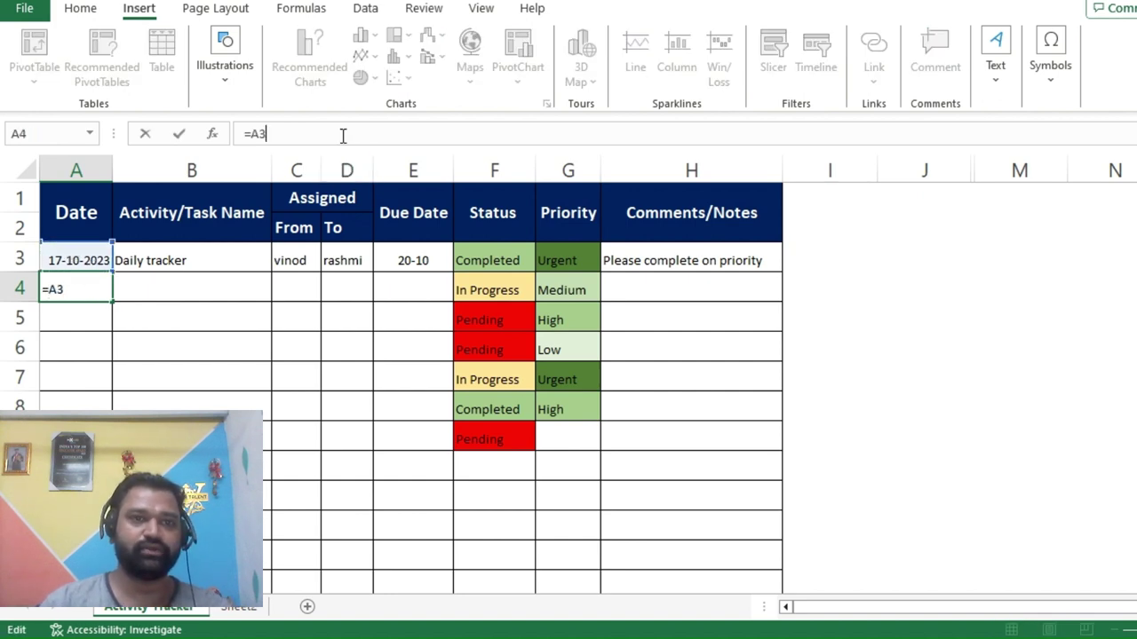
pyautogui.write('+1')
pyautogui.press('Return')
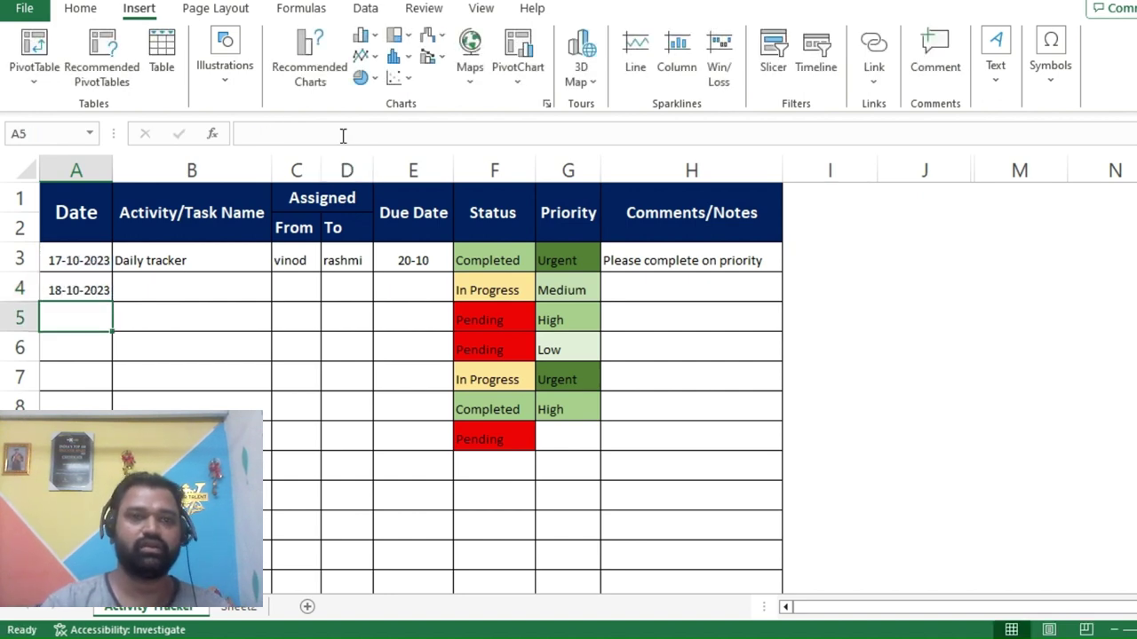
# Add date formulas in A5 and A6 building on the previous dates, giving 21-10-2023 and 30-10-2023.
pyautogui.write('=')
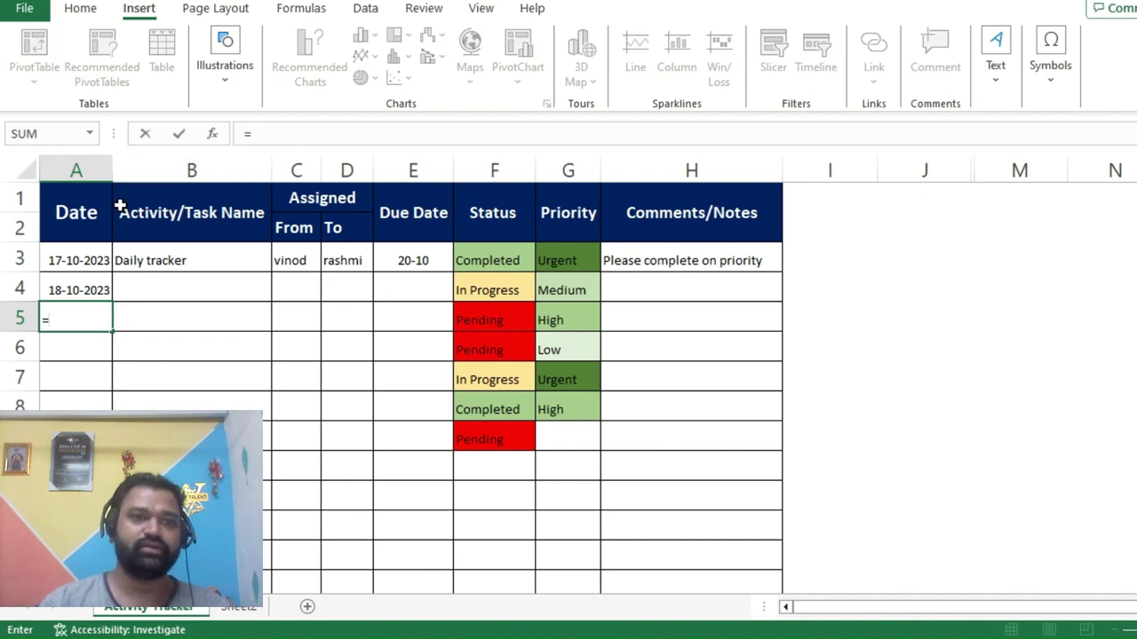
pyautogui.click(102, 282)
pyautogui.click(302, 142)
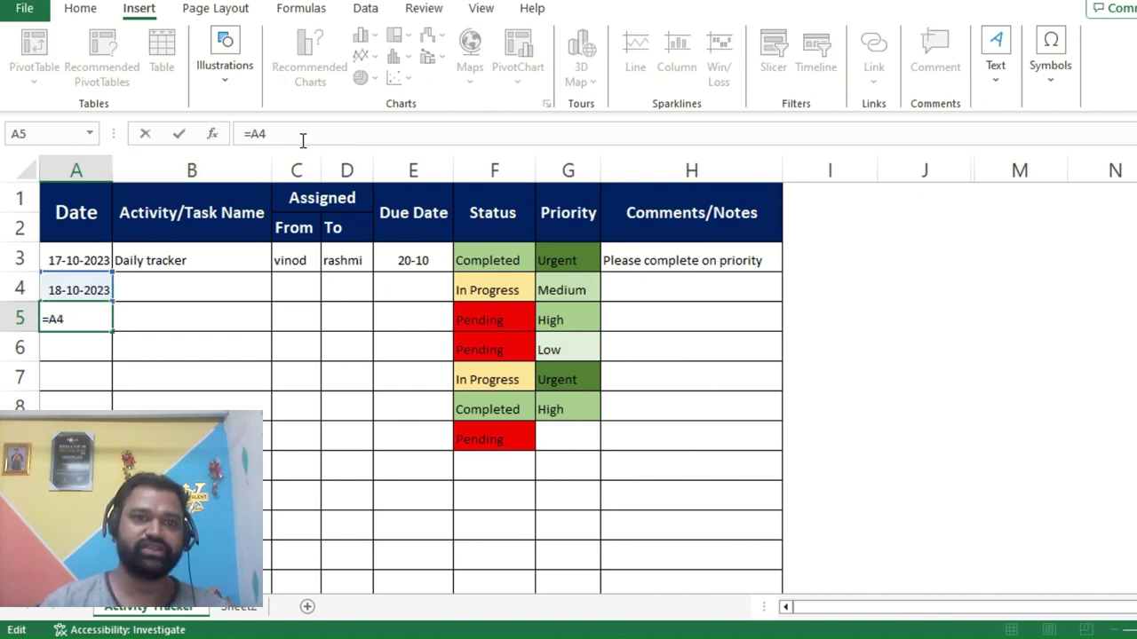
pyautogui.write('+3')
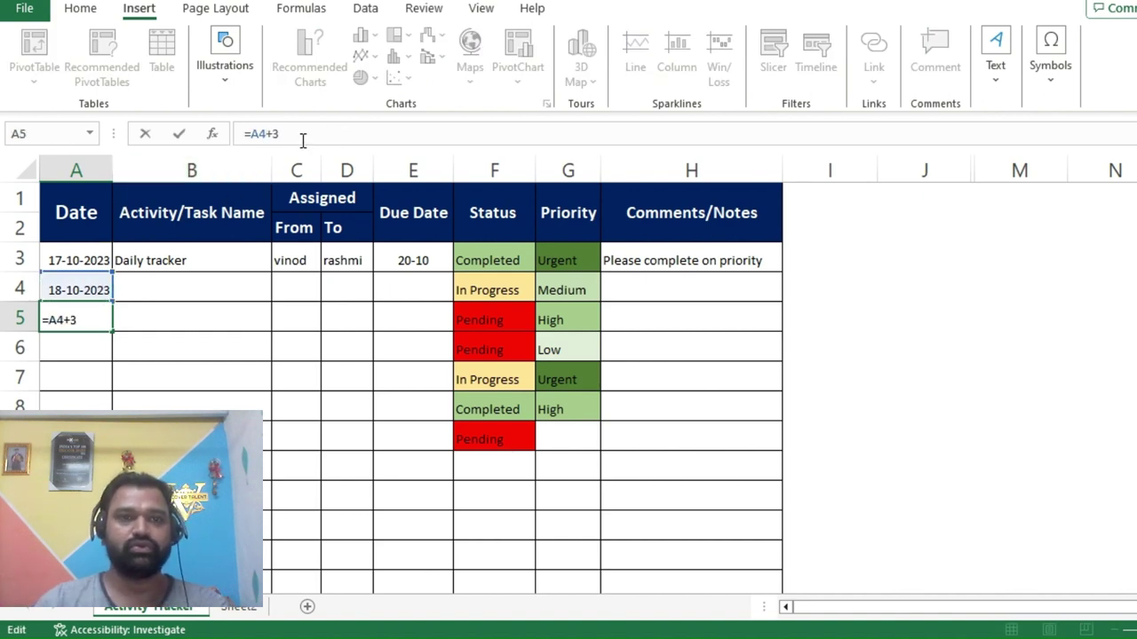
pyautogui.press('Return')
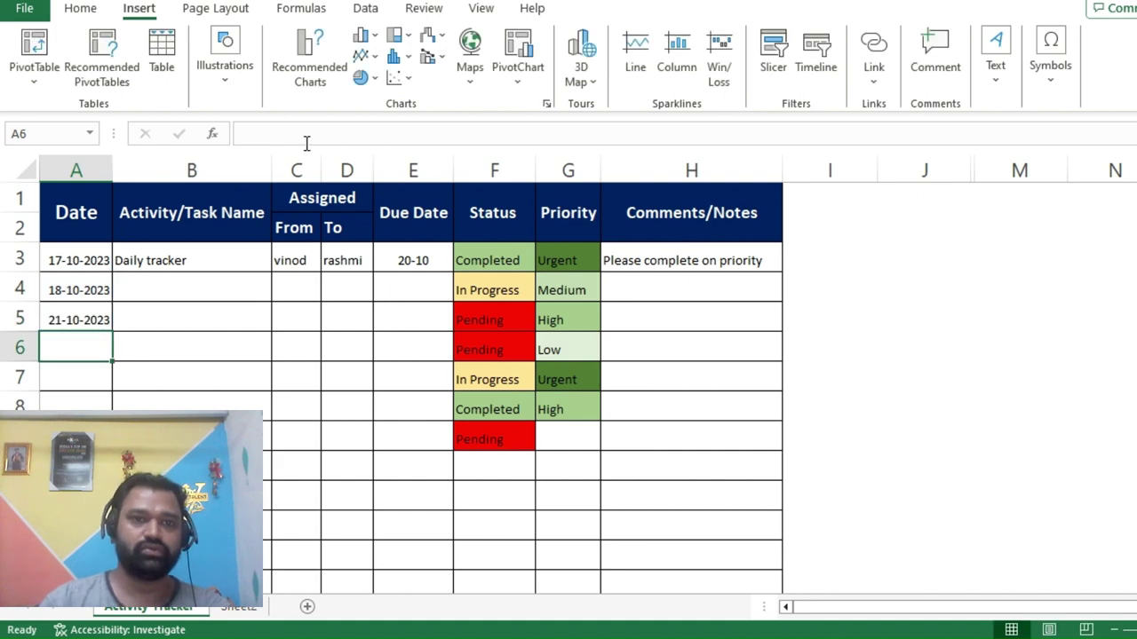
pyautogui.write('=')
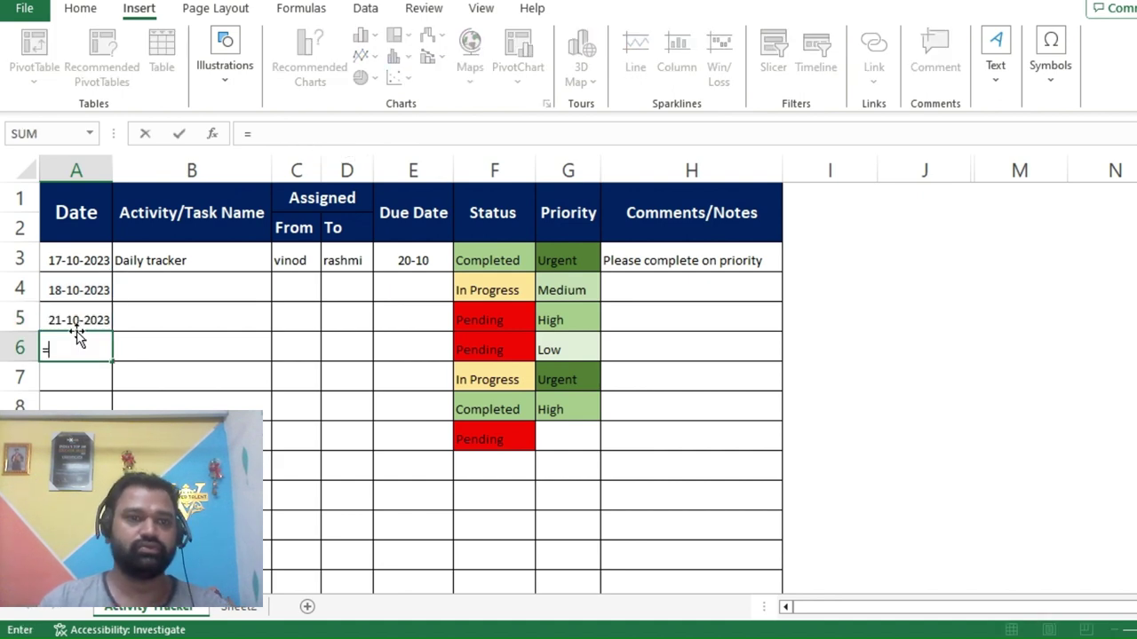
pyautogui.click(82, 322)
pyautogui.click(311, 134)
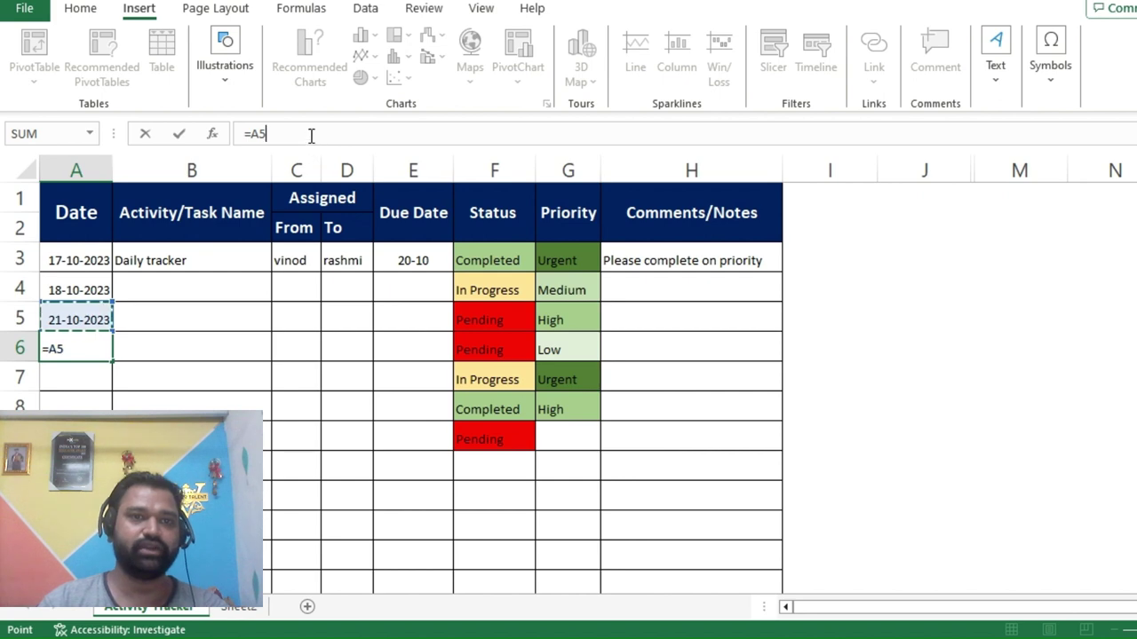
pyautogui.write('+9')
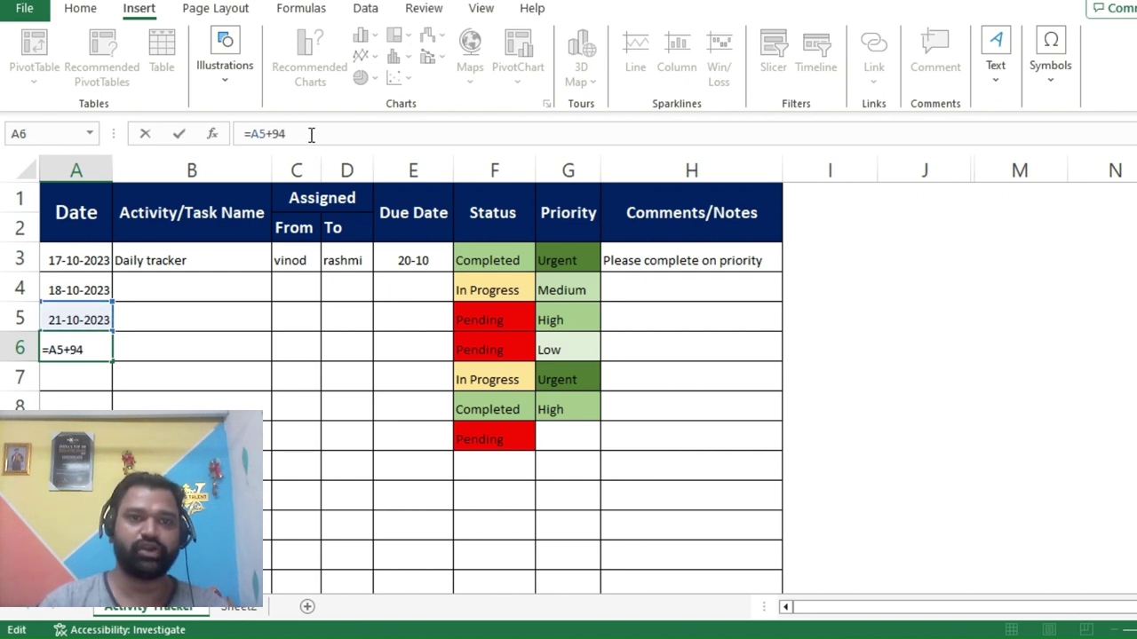
pyautogui.press('Return')
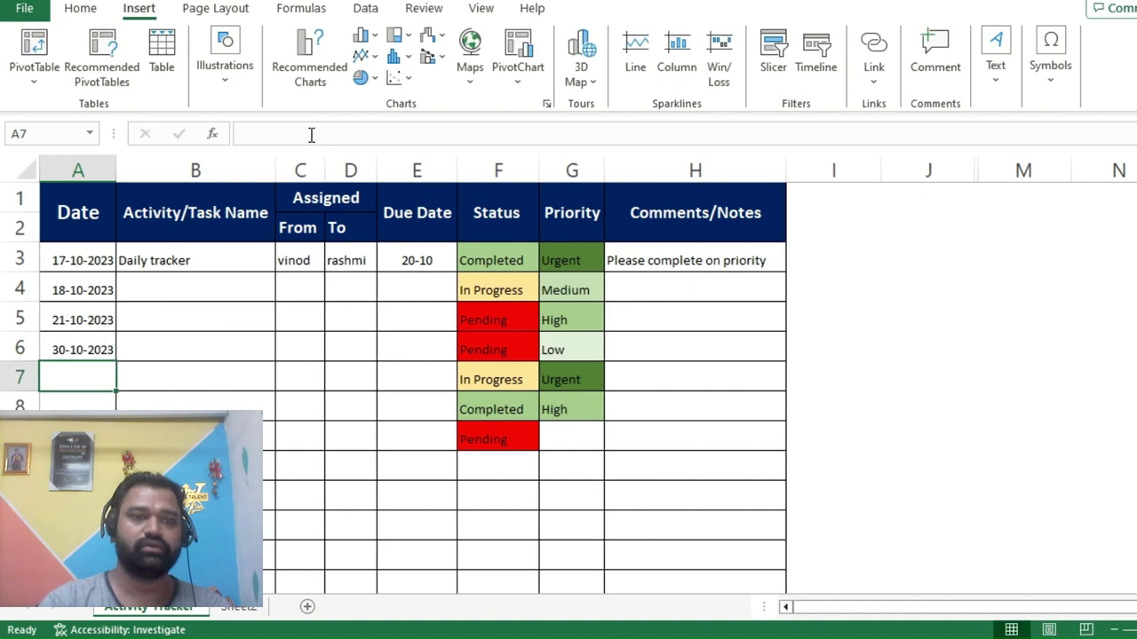
# Enter the task names Email send, followup and deck prepration in B4:B6.
pyautogui.click(153, 291)
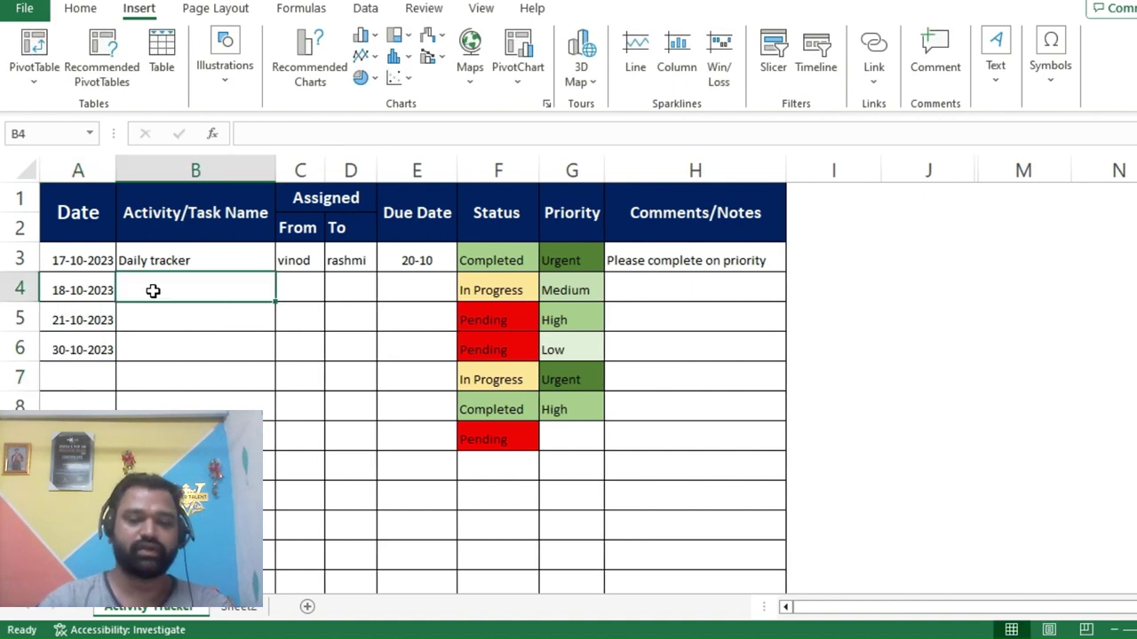
pyautogui.write('Email send')
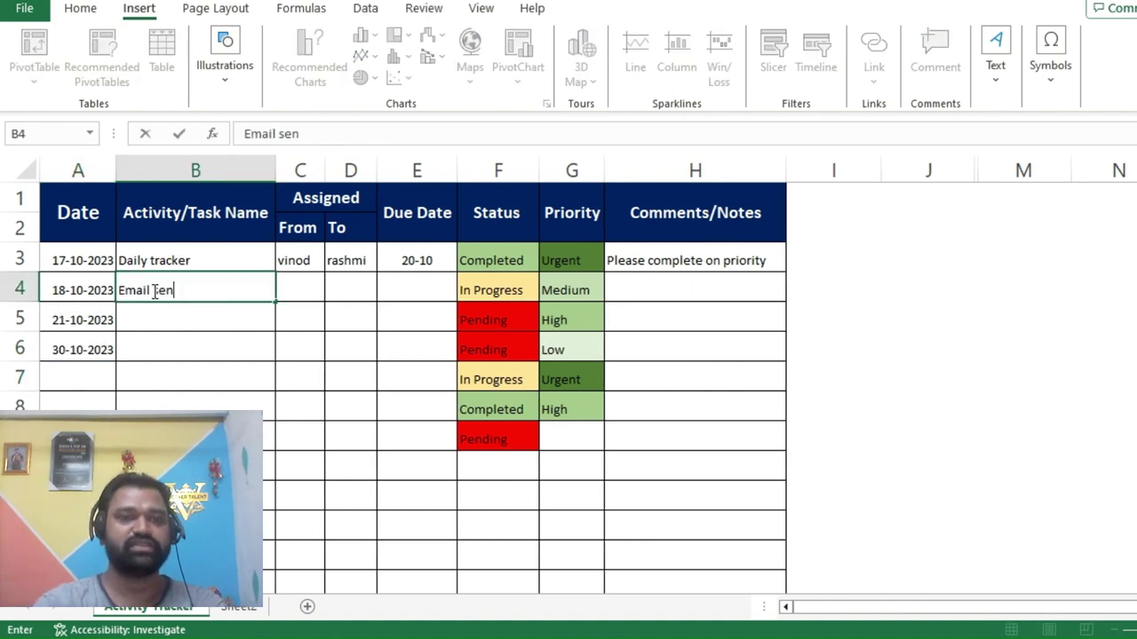
pyautogui.press('Return')
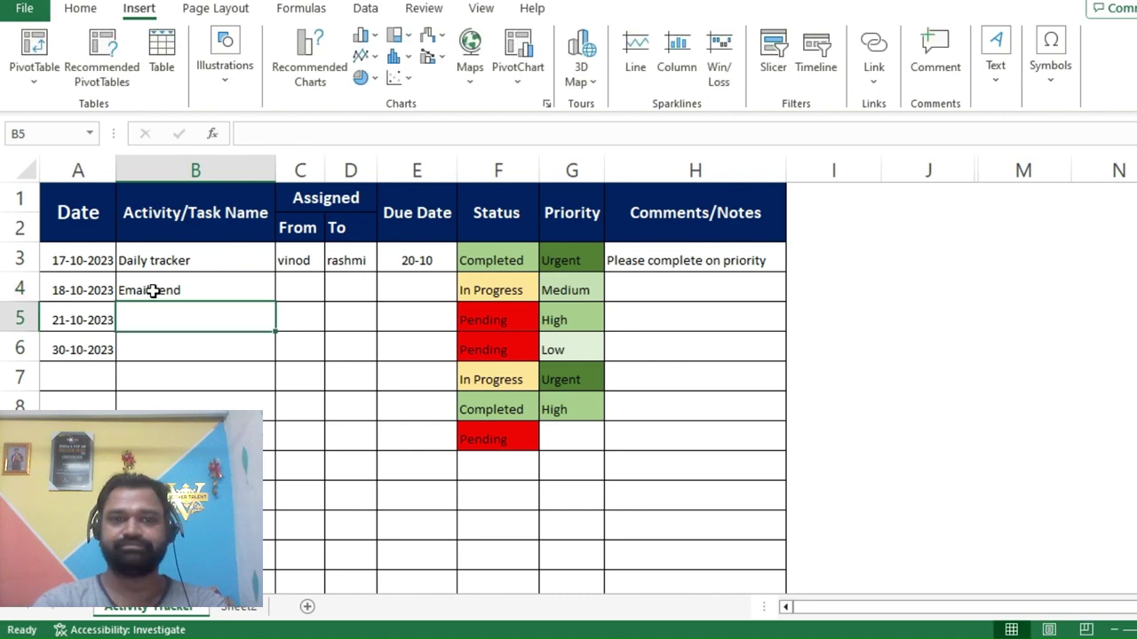
pyautogui.write('followup')
pyautogui.press('Return')
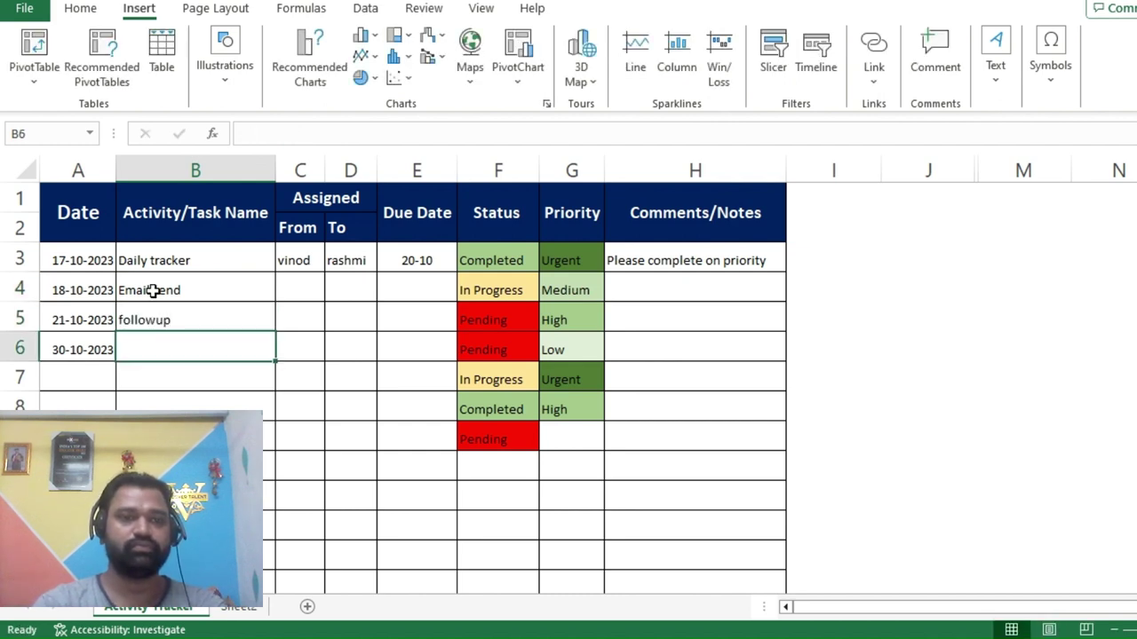
pyautogui.write('dck')
pyautogui.write('eck ')
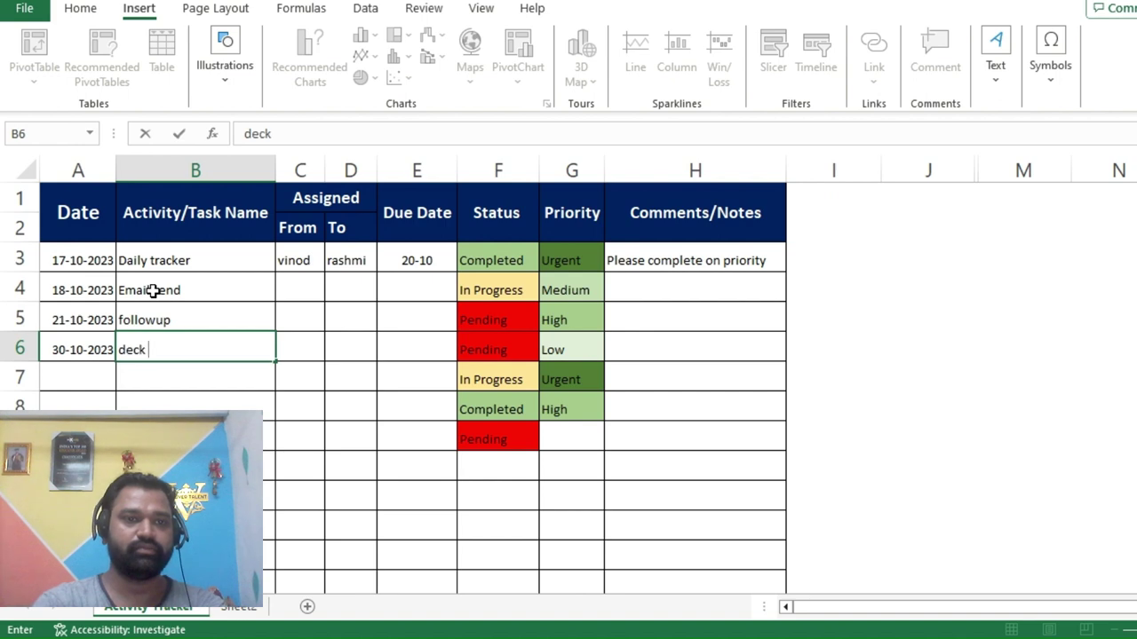
pyautogui.write('prepration')
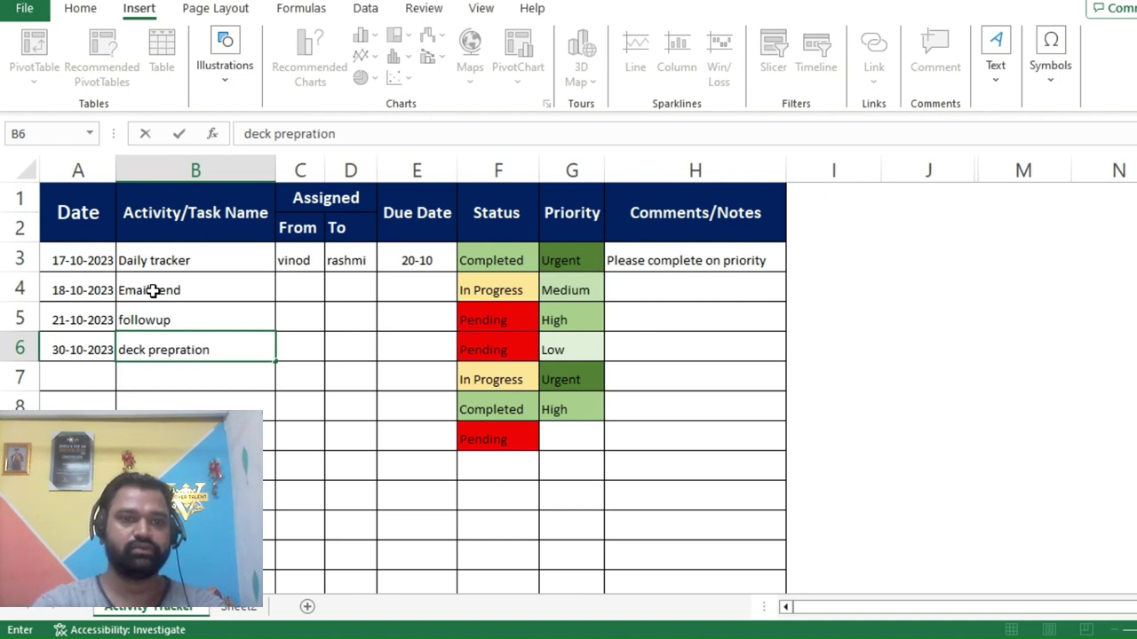
pyautogui.press('Return')
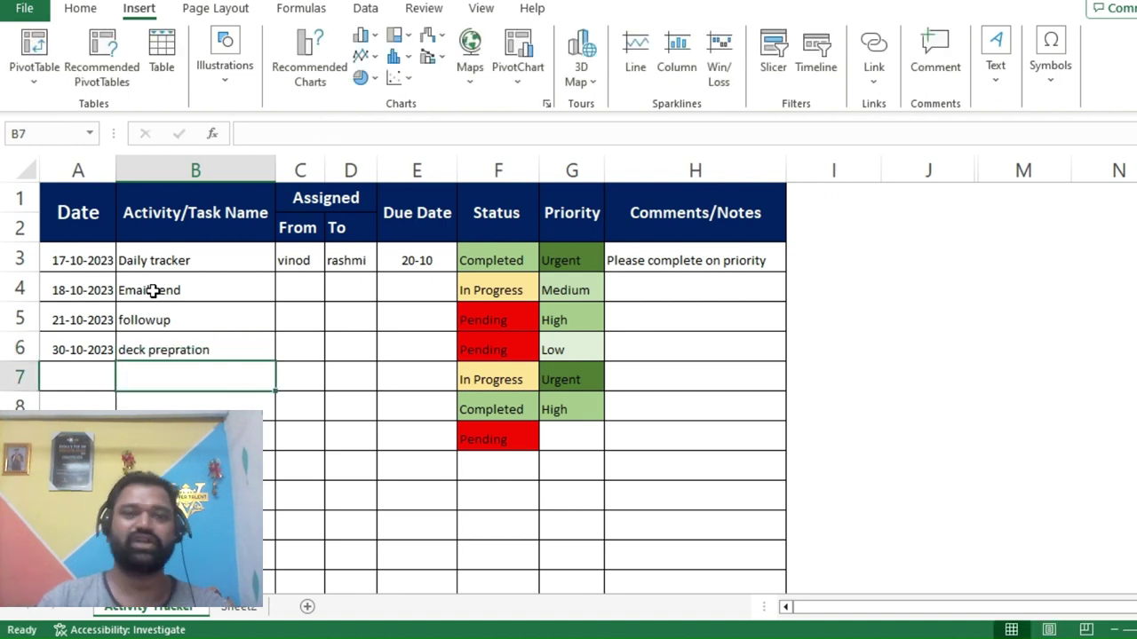
# Fill in the assigner names in the From column for rows 4 to 6.
pyautogui.click(300, 267)
pyautogui.click(310, 287)
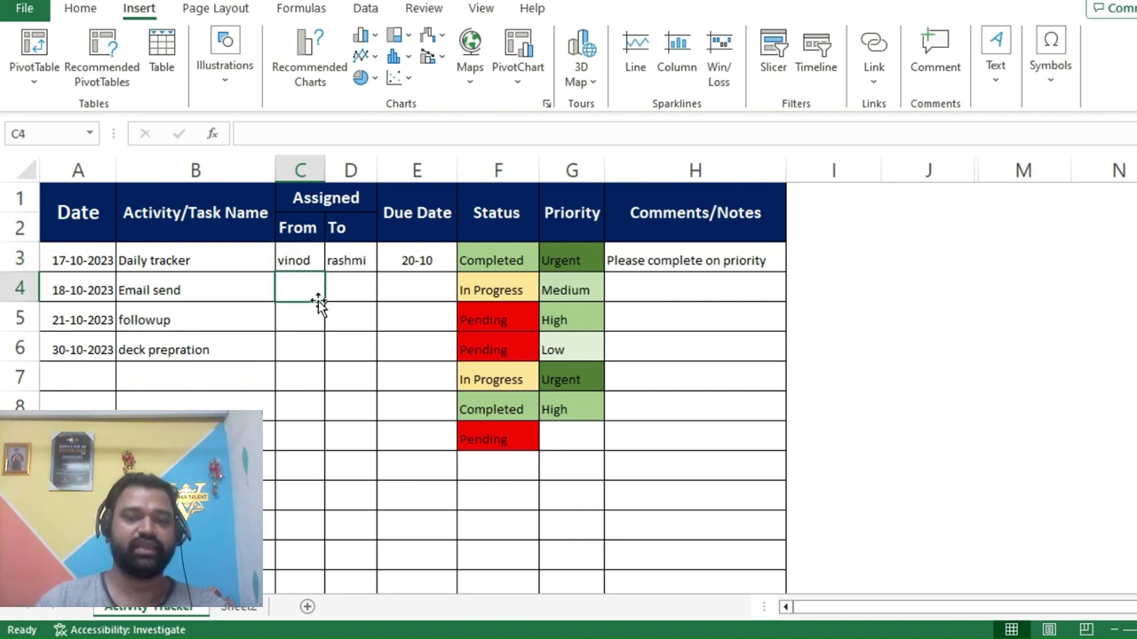
pyautogui.write('ravindra')
pyautogui.press('Return')
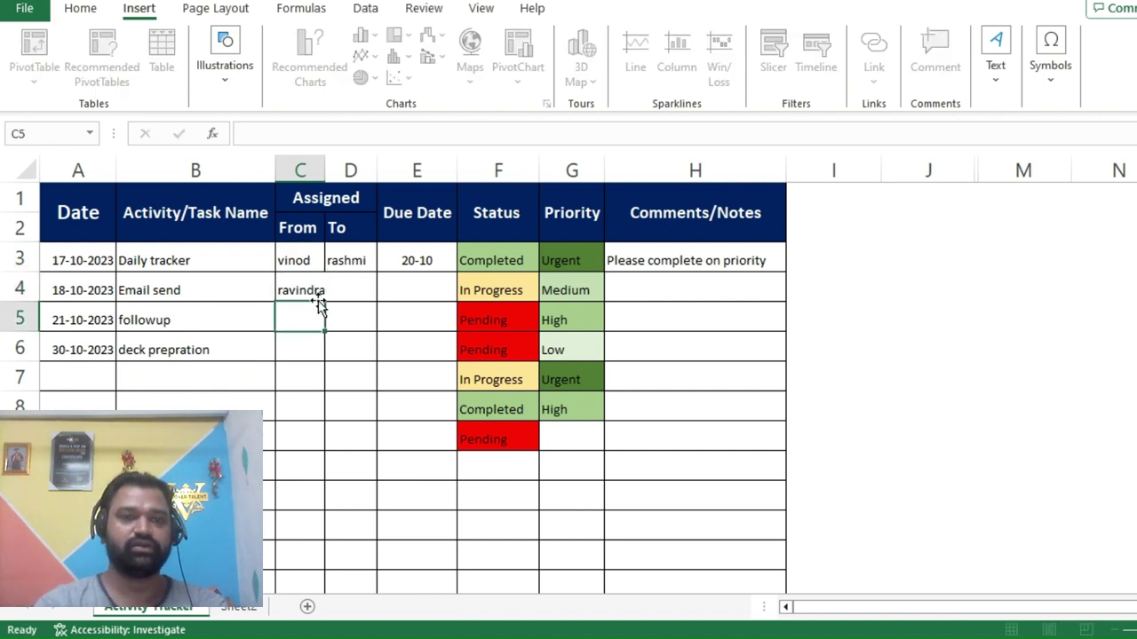
pyautogui.write('sussh')
pyautogui.press('BackSpace')
pyautogui.press('BackSpace')
pyautogui.write('hma')
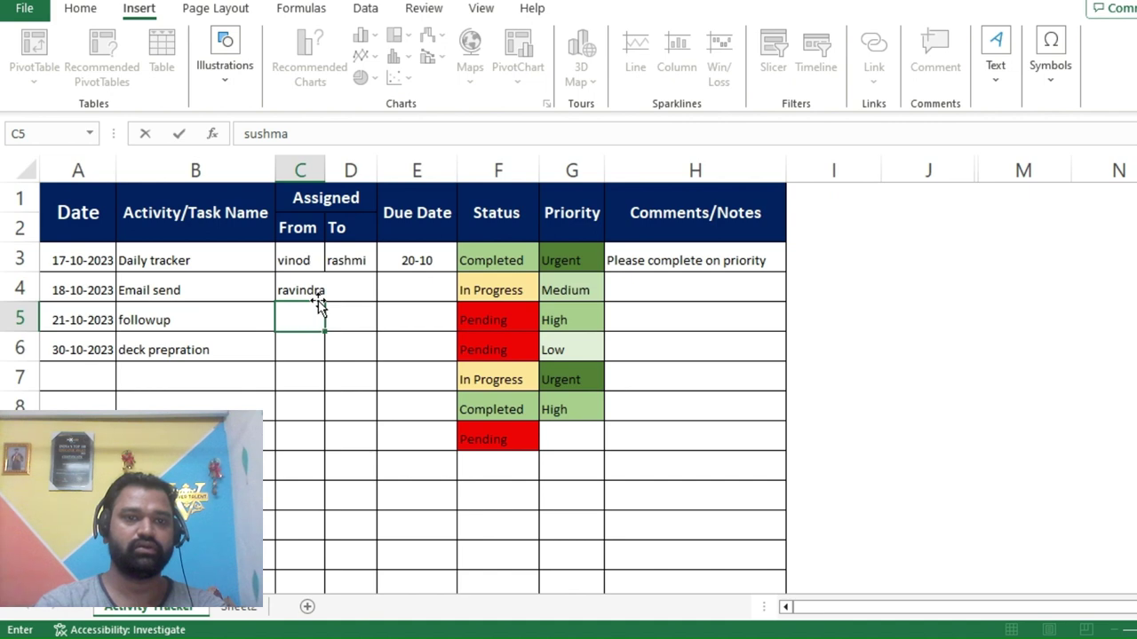
pyautogui.press('Return')
pyautogui.write('abha')
pyautogui.press('Tab')
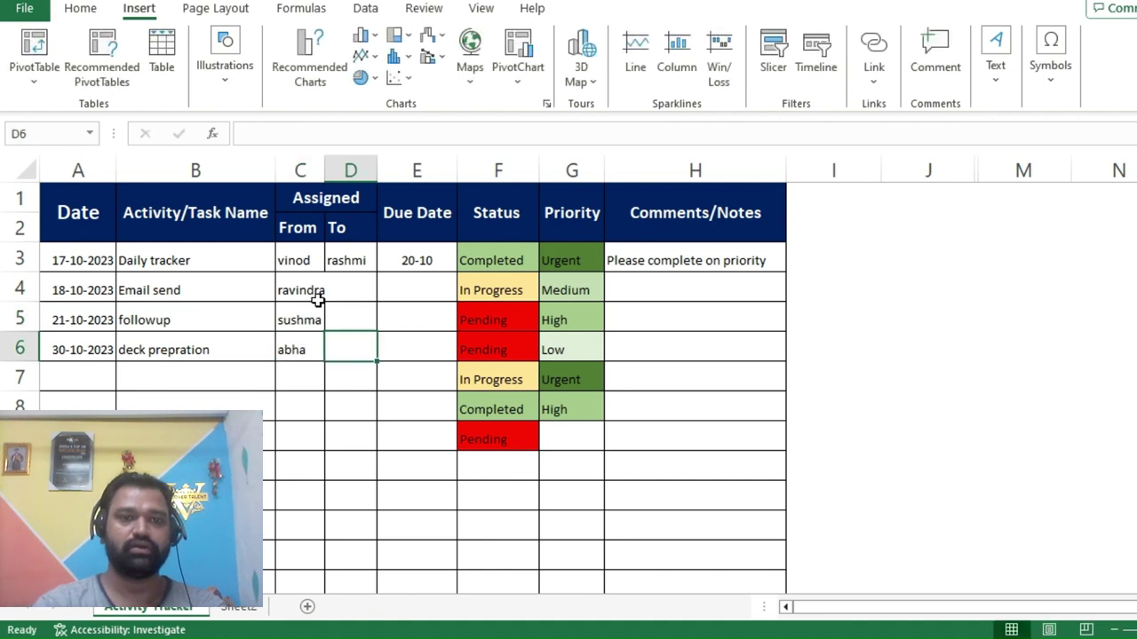
# Fill in the assignee names in the To column for rows 6, 5 and 4.
pyautogui.write('charu')
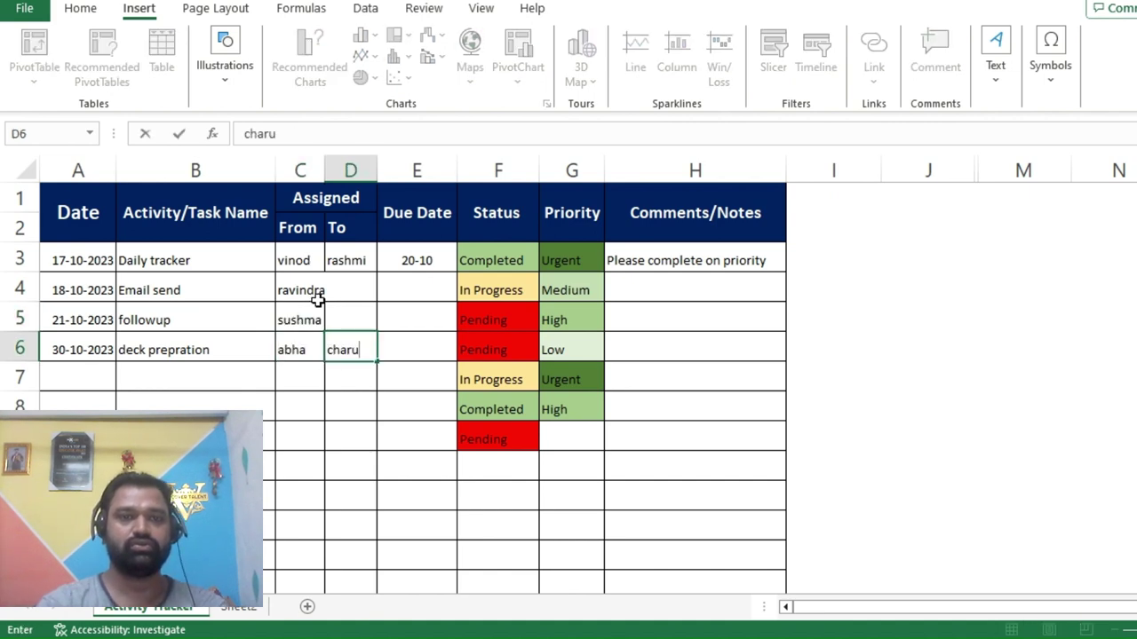
pyautogui.press('Up')
pyautogui.write('c')
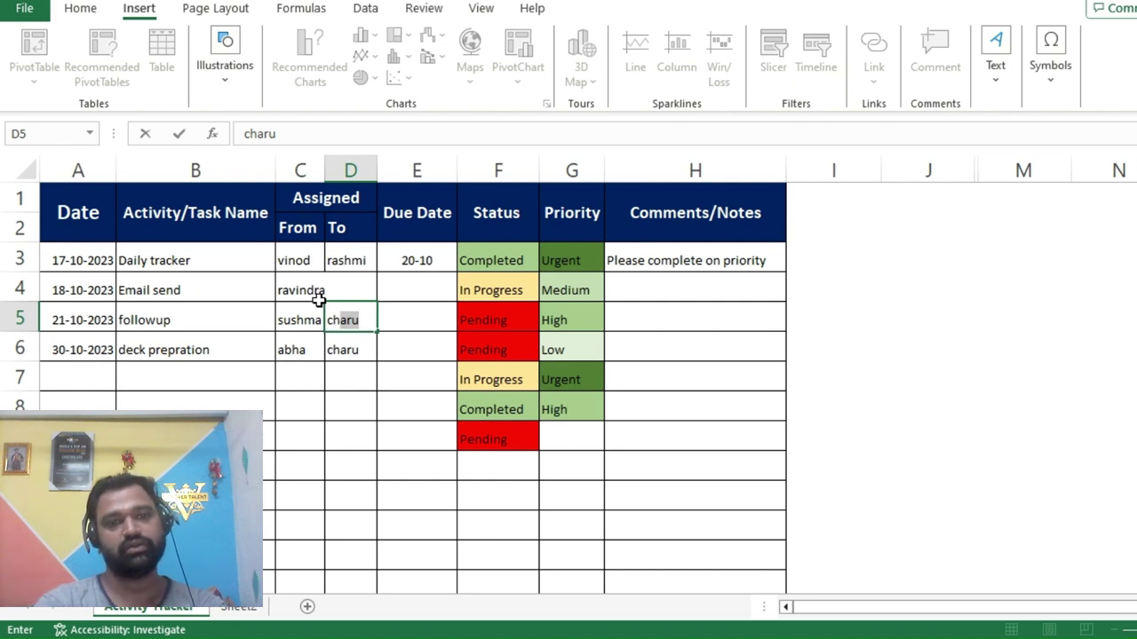
pyautogui.write('handani')
pyautogui.press('Return')
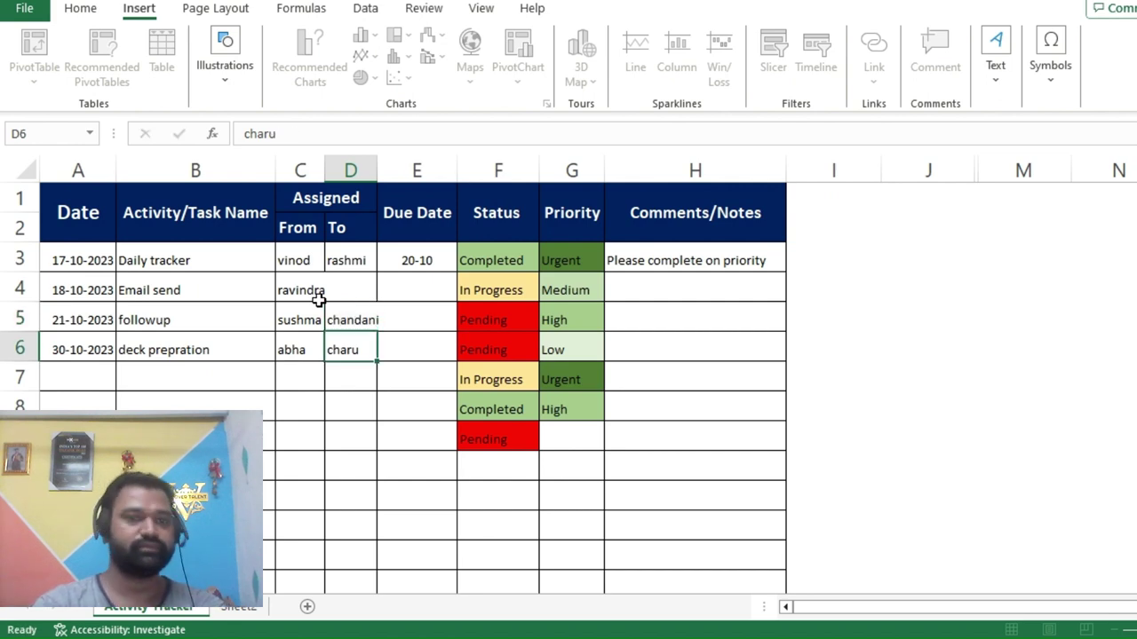
pyautogui.press('Up')
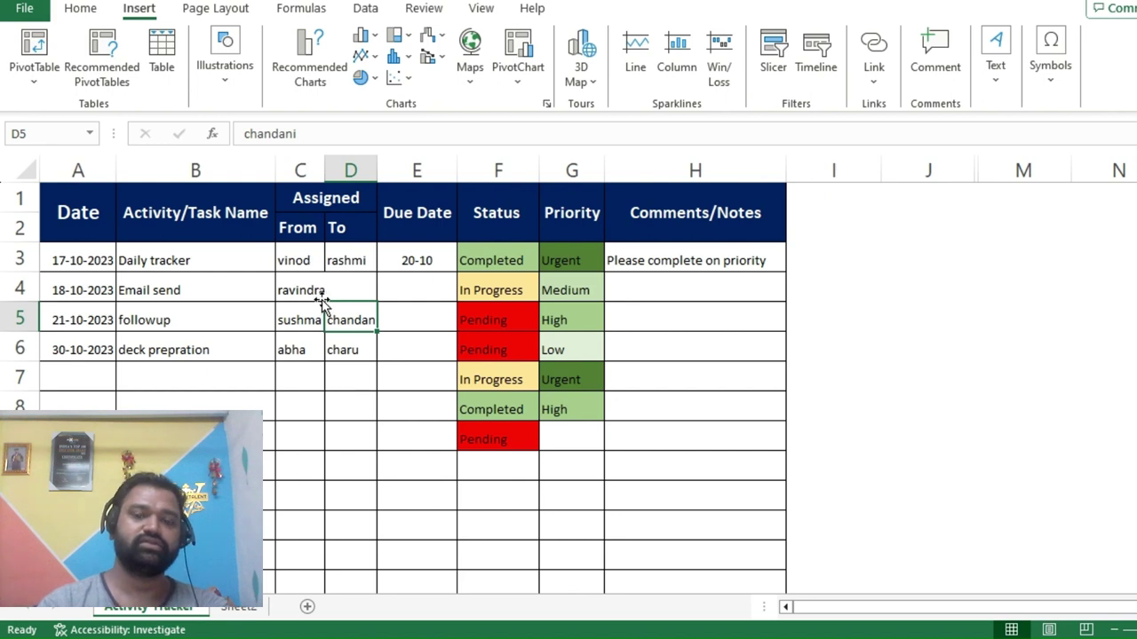
pyautogui.press('Up')
pyautogui.write('suh')
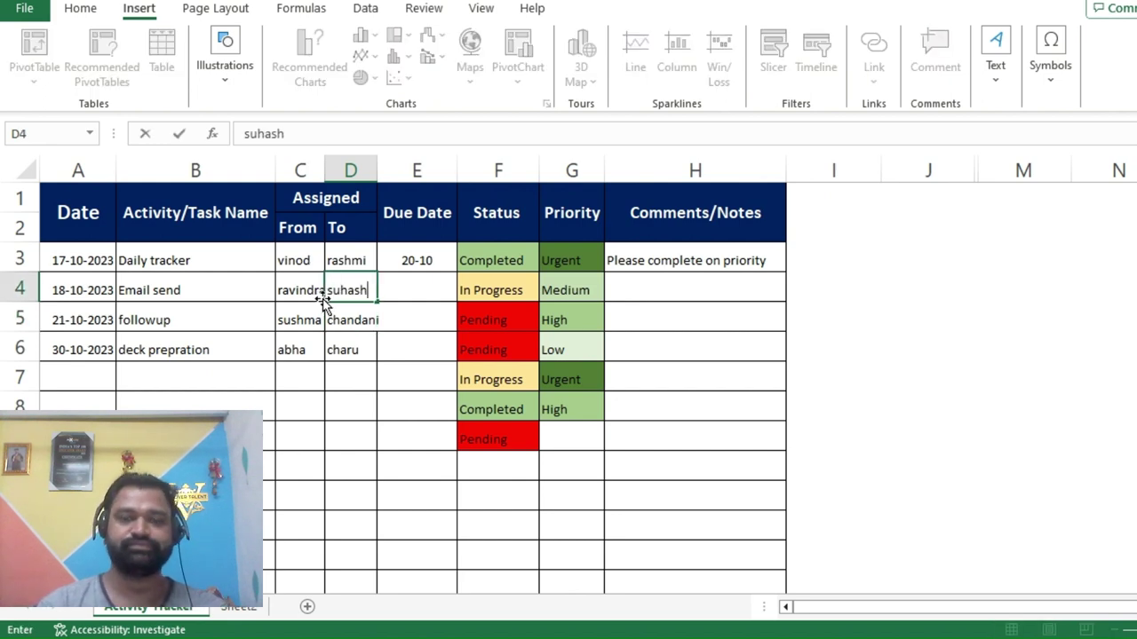
pyautogui.press('Tab')
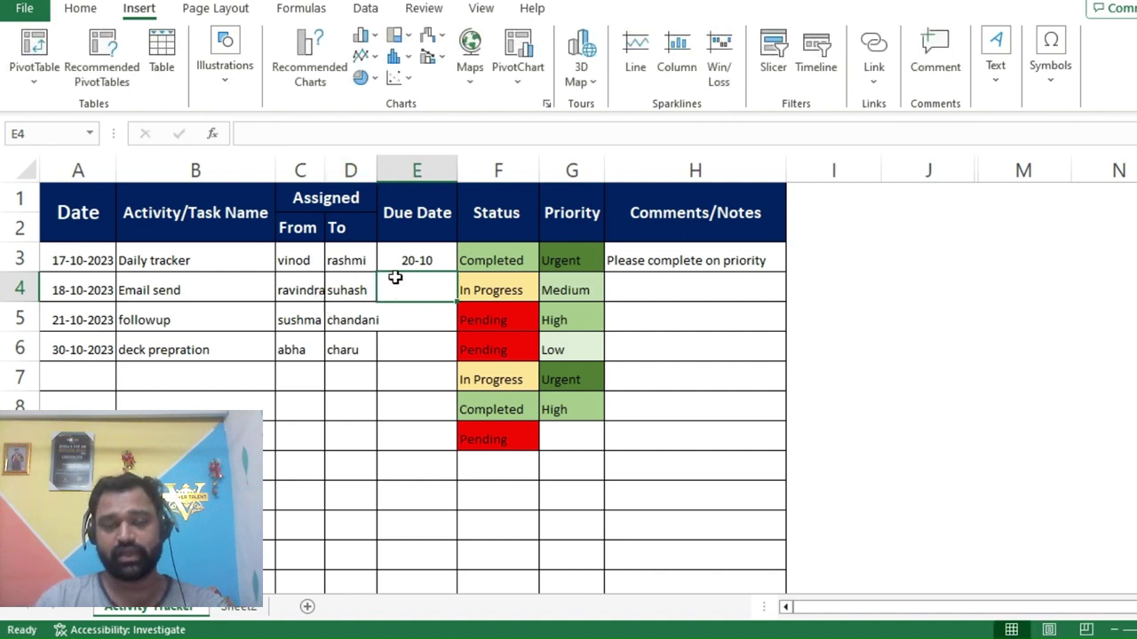
# Copy E3's due-date formula down to E6 and AutoFit columns C and D.
pyautogui.click(418, 258)
pyautogui.moveTo(461, 273); pyautogui.dragTo(459, 358)
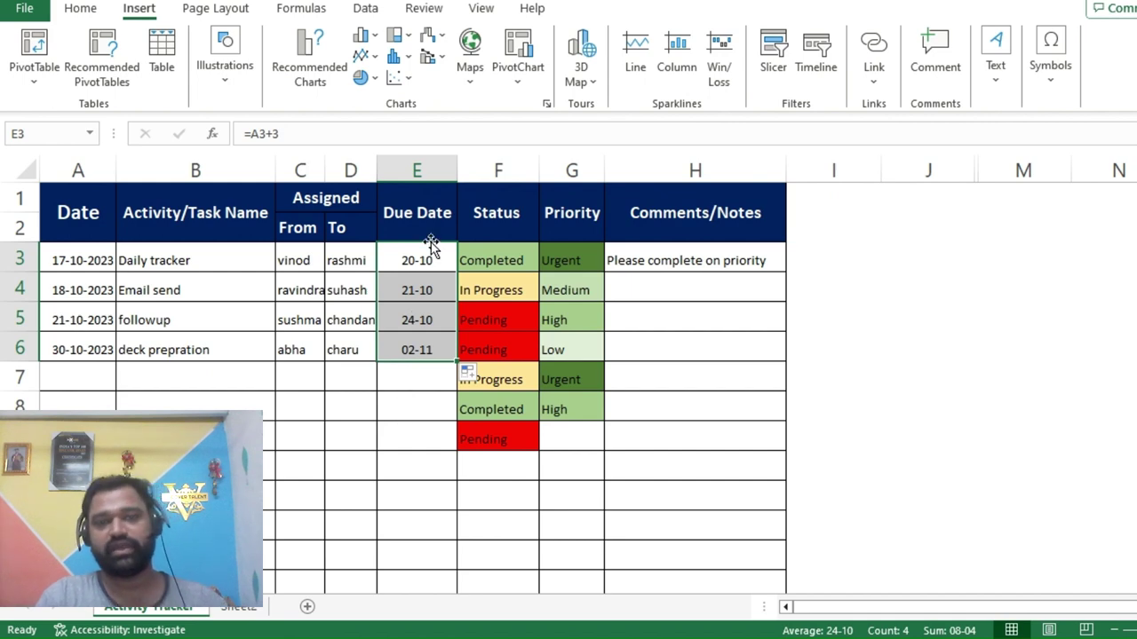
pyautogui.moveTo(315, 167)
pyautogui.mouseDown()
pyautogui.moveTo(350, 147)
pyautogui.moveTo(299, 160)
pyautogui.moveTo(325, 160)
pyautogui.mouseUp()
pyautogui.doubleClick(325, 160)
pyautogui.click(378, 311)
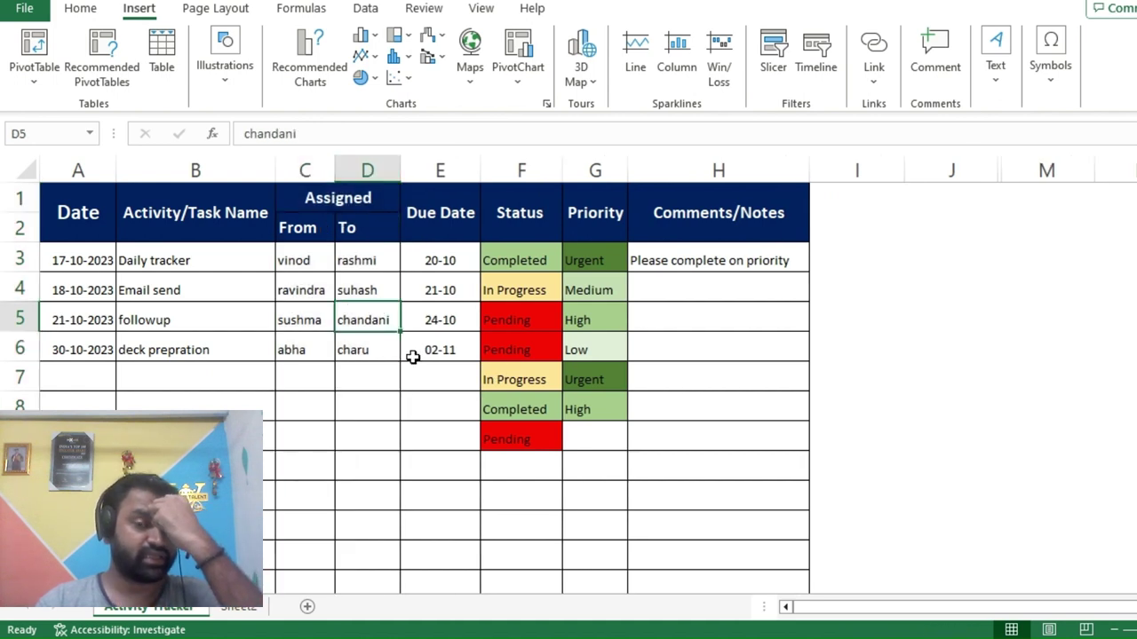
# Review the Due Date column's formatting, then select the table A1:H6.
pyautogui.click(446, 255)
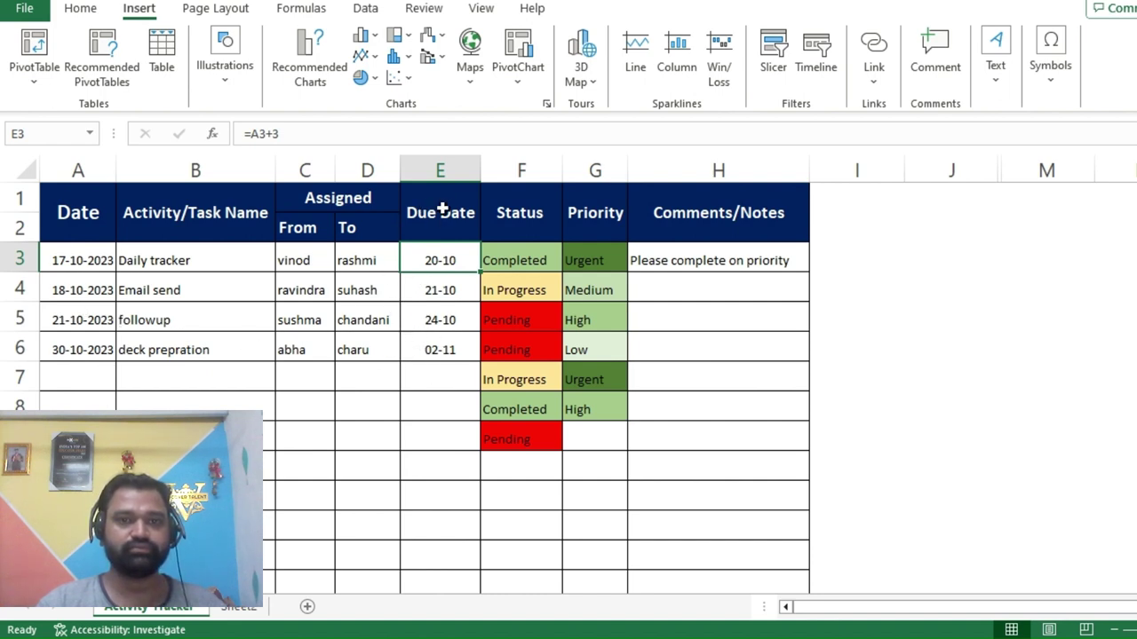
pyautogui.click(439, 171)
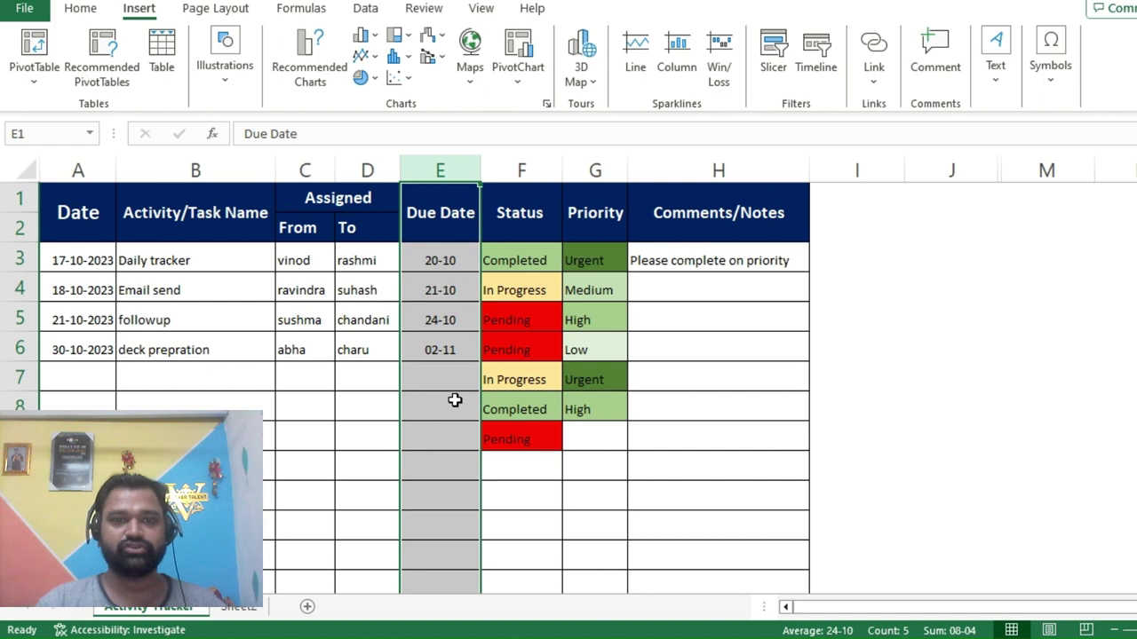
pyautogui.click(80, 9)
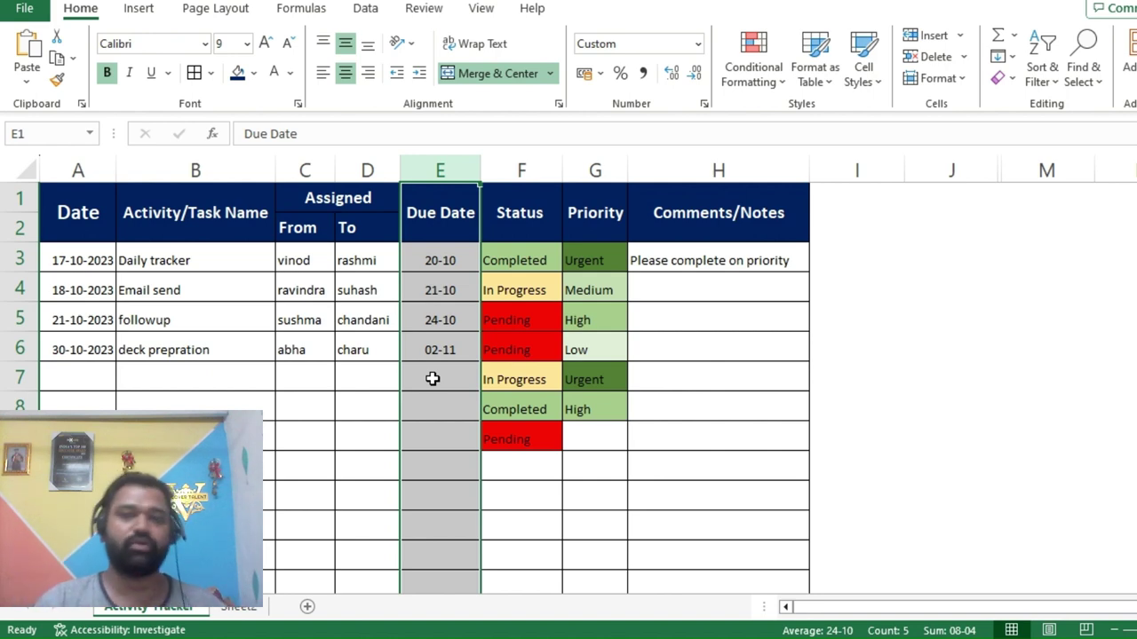
pyautogui.click(711, 324)
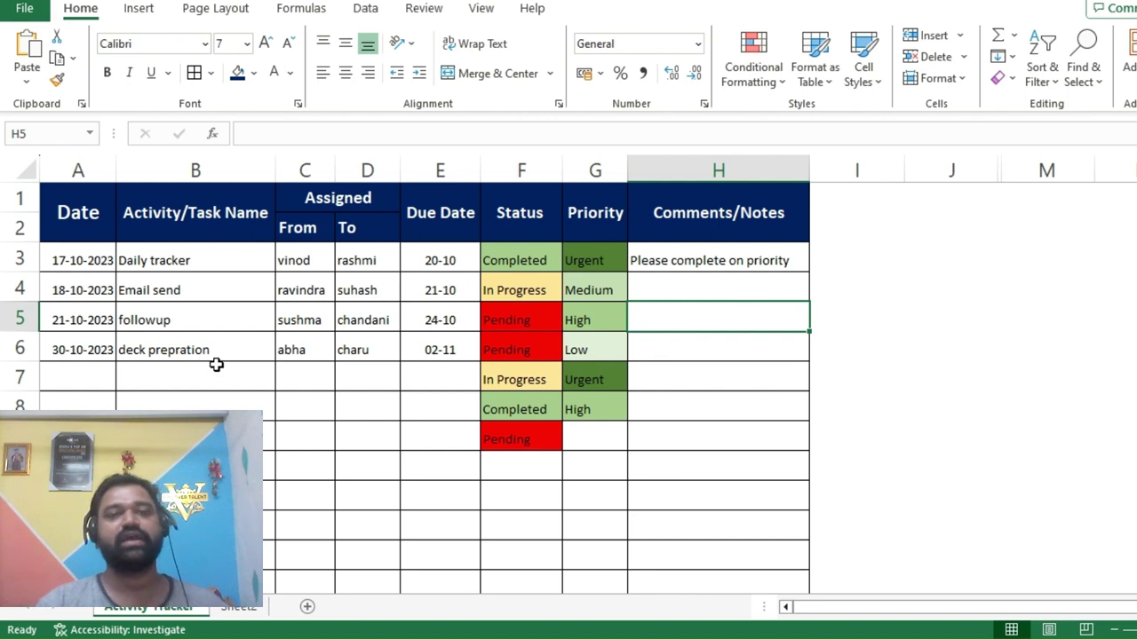
pyautogui.moveTo(101, 198); pyautogui.dragTo(701, 359)
# Look through the line and recommended chart options for the table, then cancel without inserting.
pyautogui.click(140, 8)
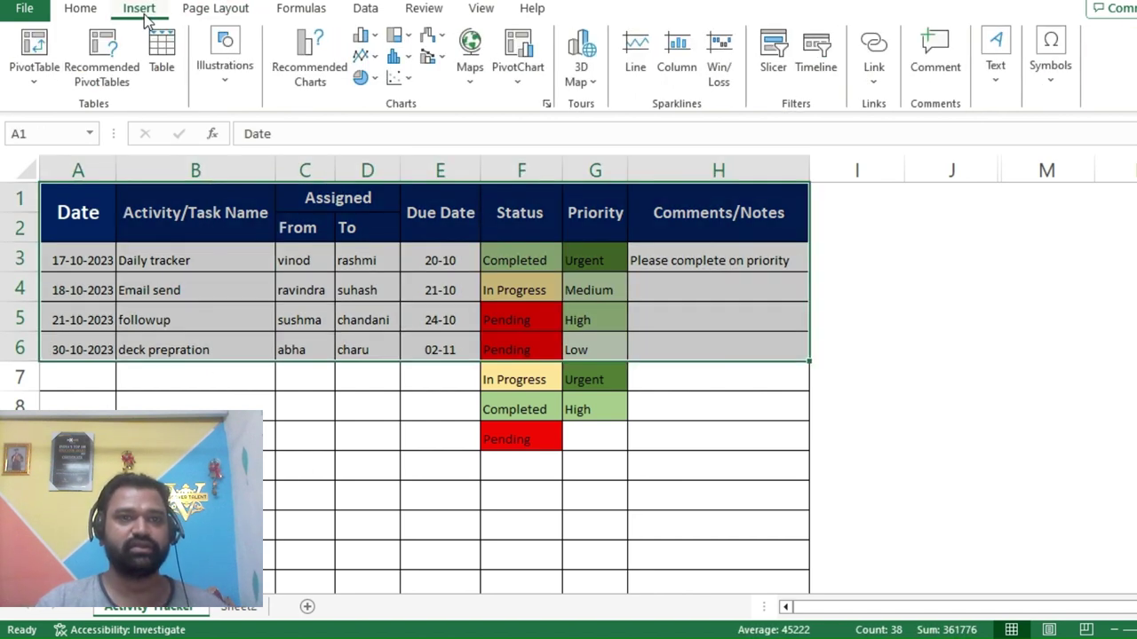
pyautogui.click(364, 56)
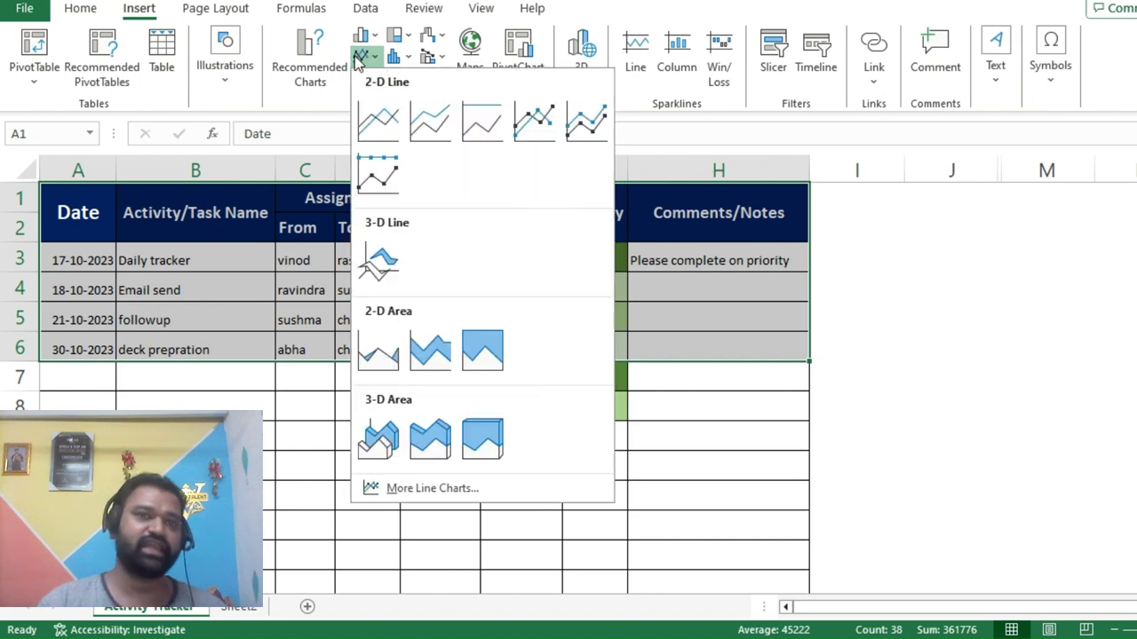
pyautogui.click(425, 129)
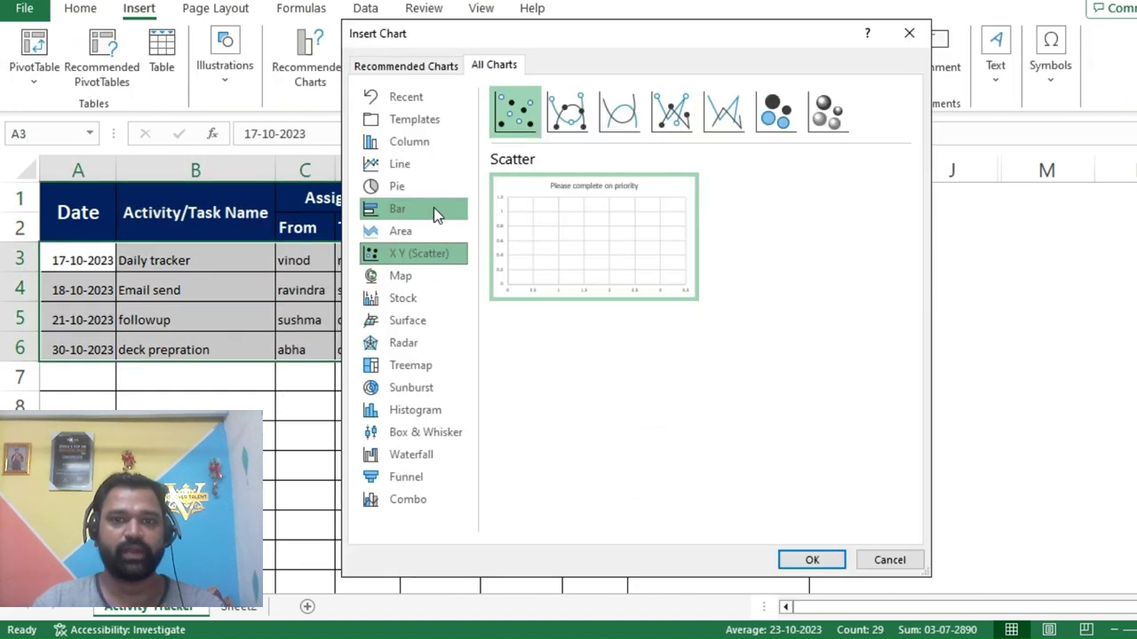
pyautogui.scroll(-3, 426, 213)
pyautogui.click(418, 98)
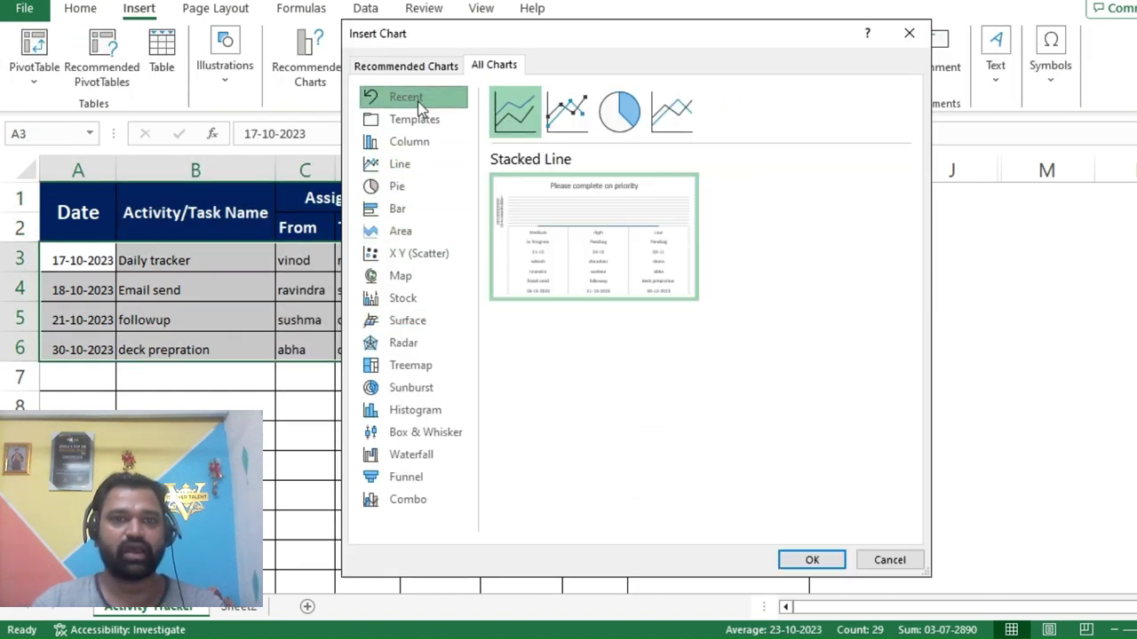
pyautogui.click(437, 71)
pyautogui.click(883, 561)
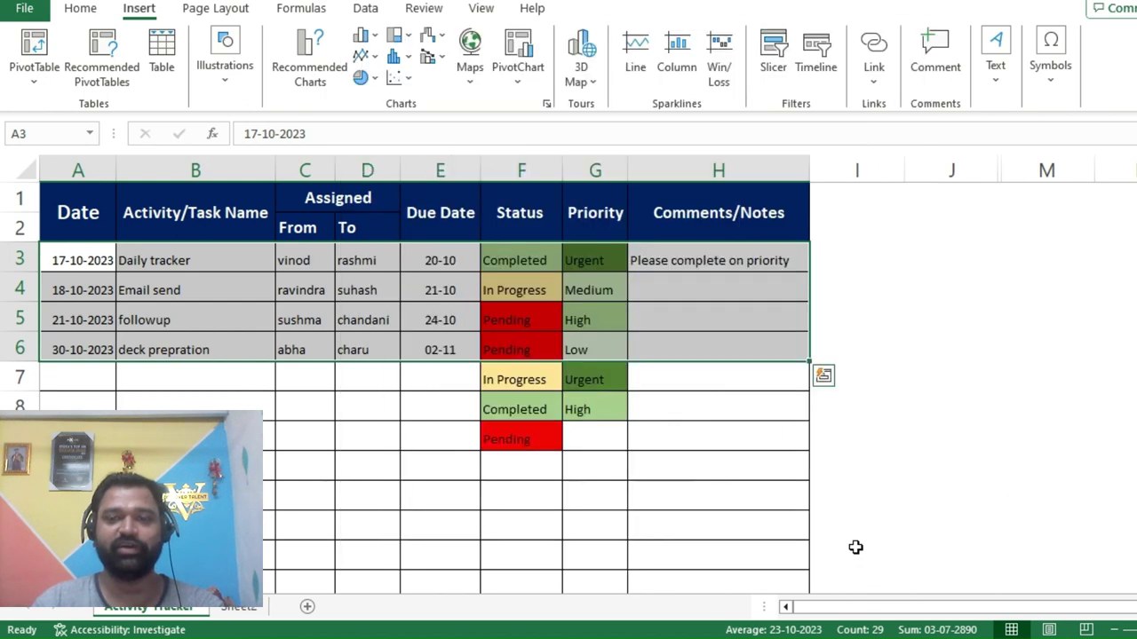
# Select the two header rows across the table, A1:H2.
pyautogui.click(339, 267)
pyautogui.moveTo(79, 206); pyautogui.dragTo(763, 222)
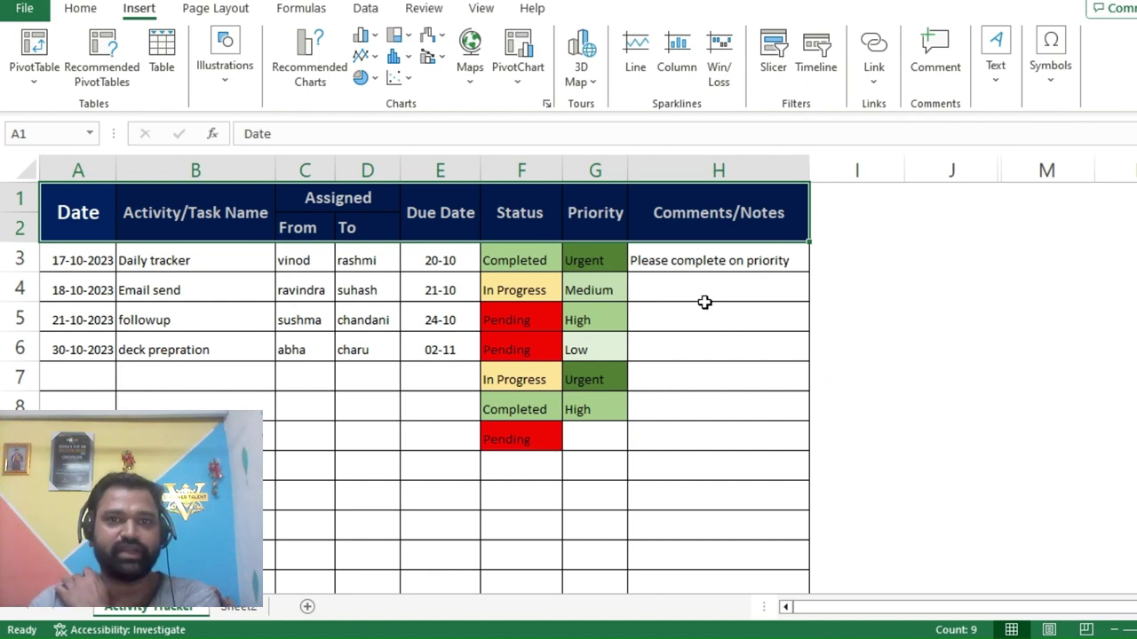
pyautogui.click(327, 349)
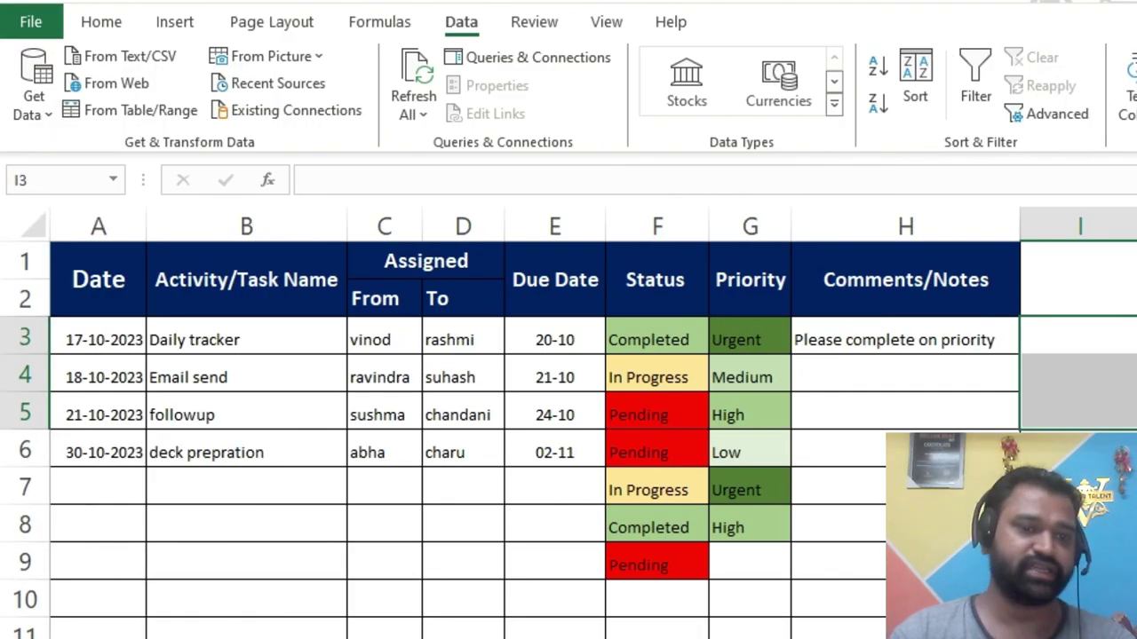
# Unmerge the merged two-row table headers with Merge & Center.
pyautogui.rightClick(199, 636)
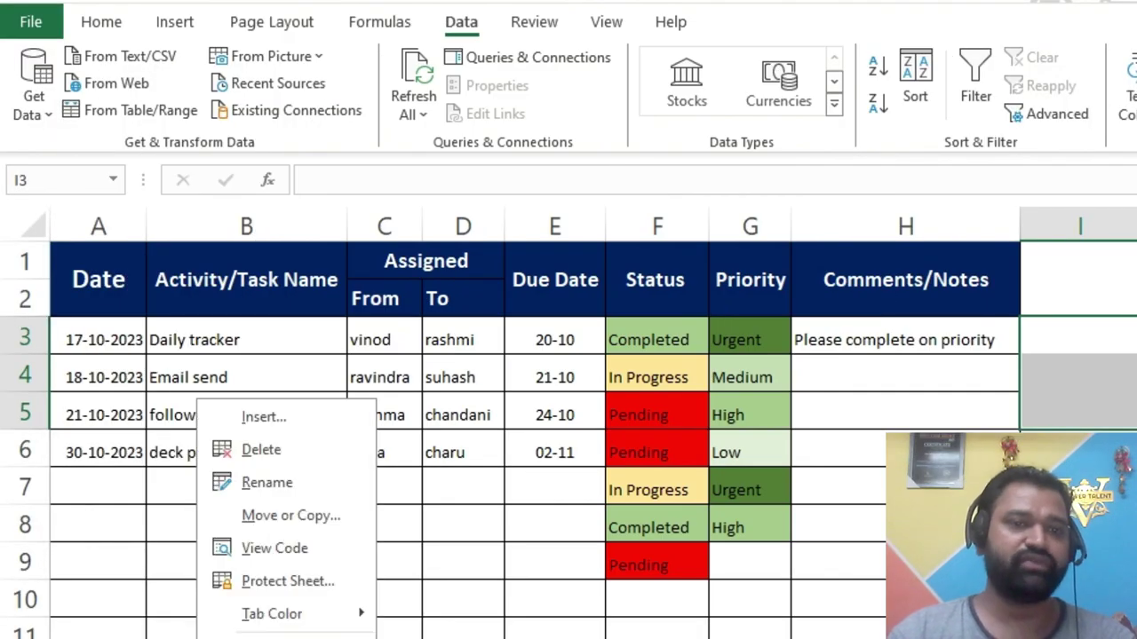
pyautogui.click(312, 516)
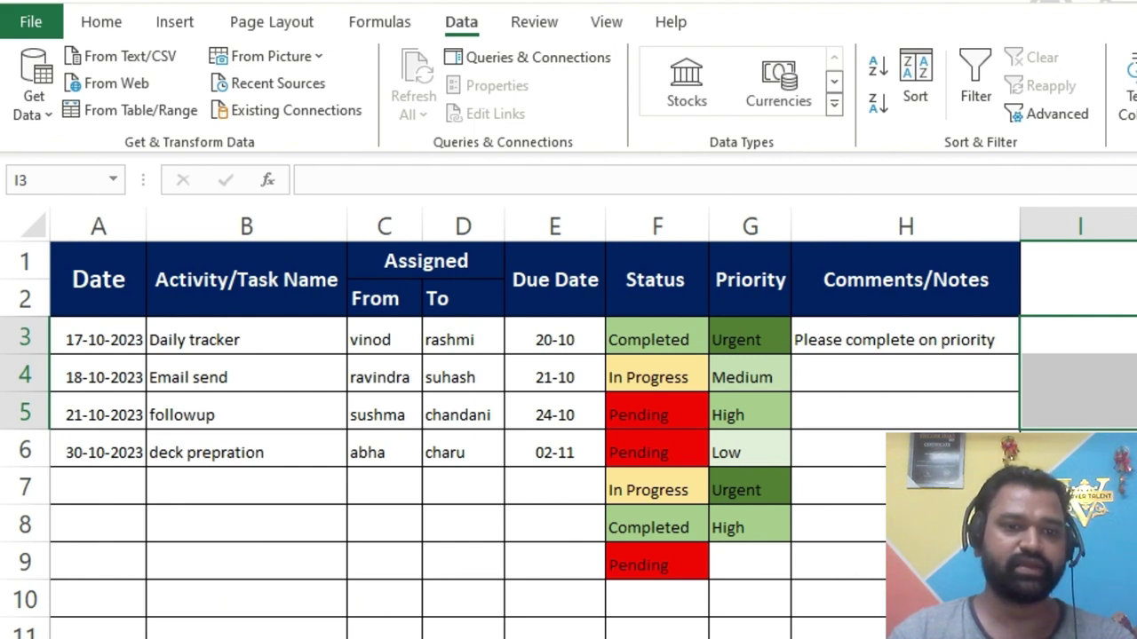
pyautogui.click(517, 492)
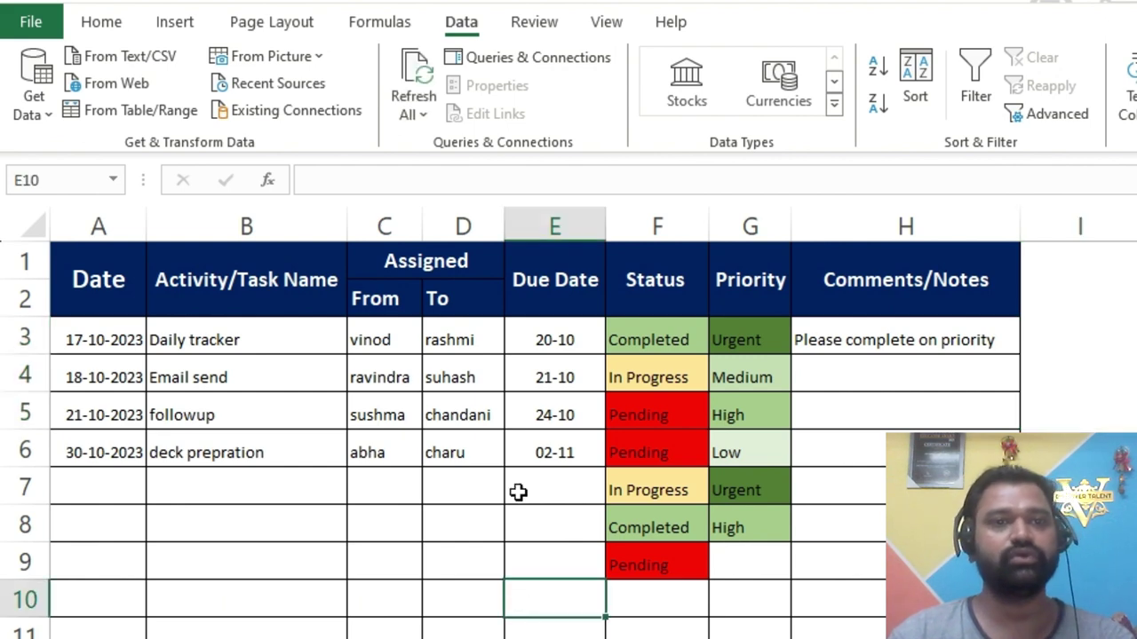
pyautogui.moveTo(92, 280); pyautogui.dragTo(941, 279)
pyautogui.click(112, 29)
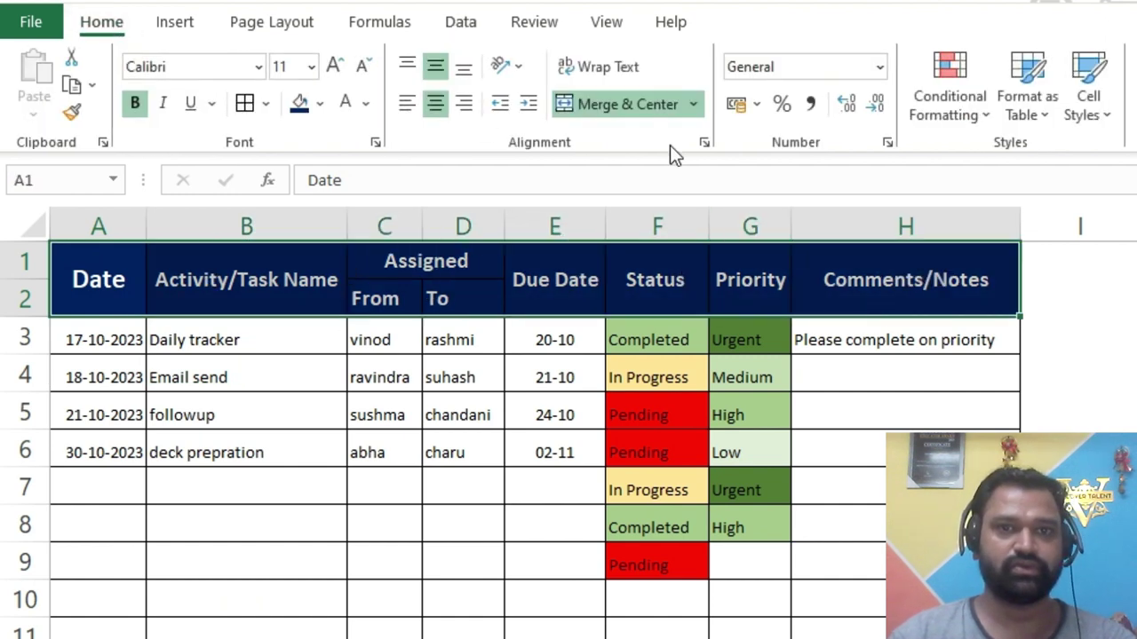
pyautogui.click(644, 105)
# Delete the entire From/To subheading row 2.
pyautogui.click(304, 524)
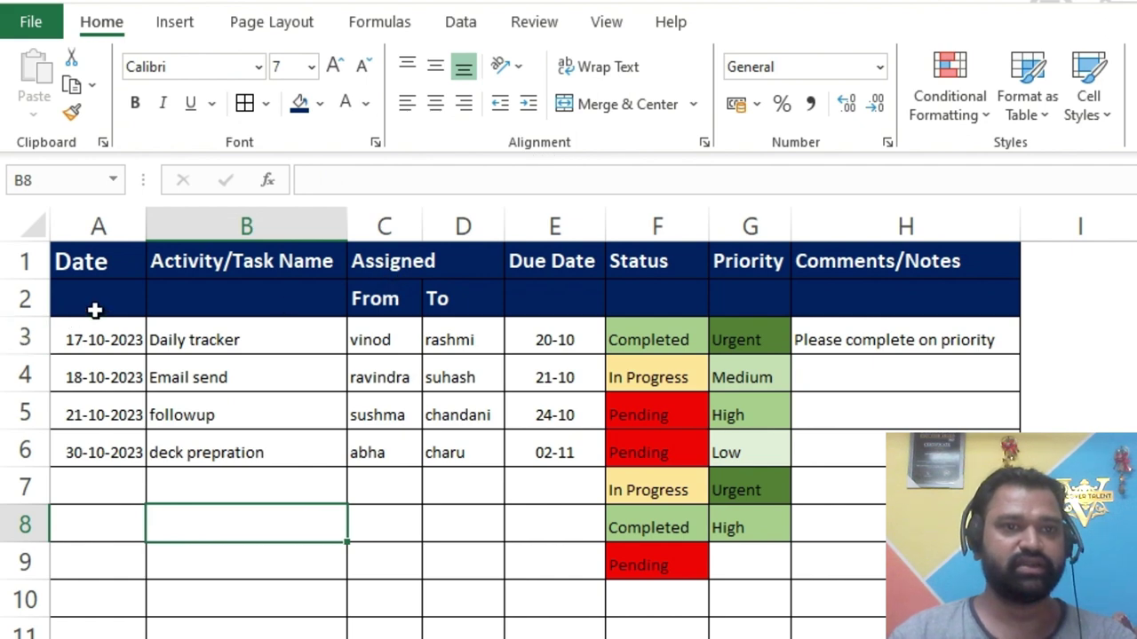
pyautogui.moveTo(94, 302); pyautogui.dragTo(876, 297)
pyautogui.rightClick(611, 300)
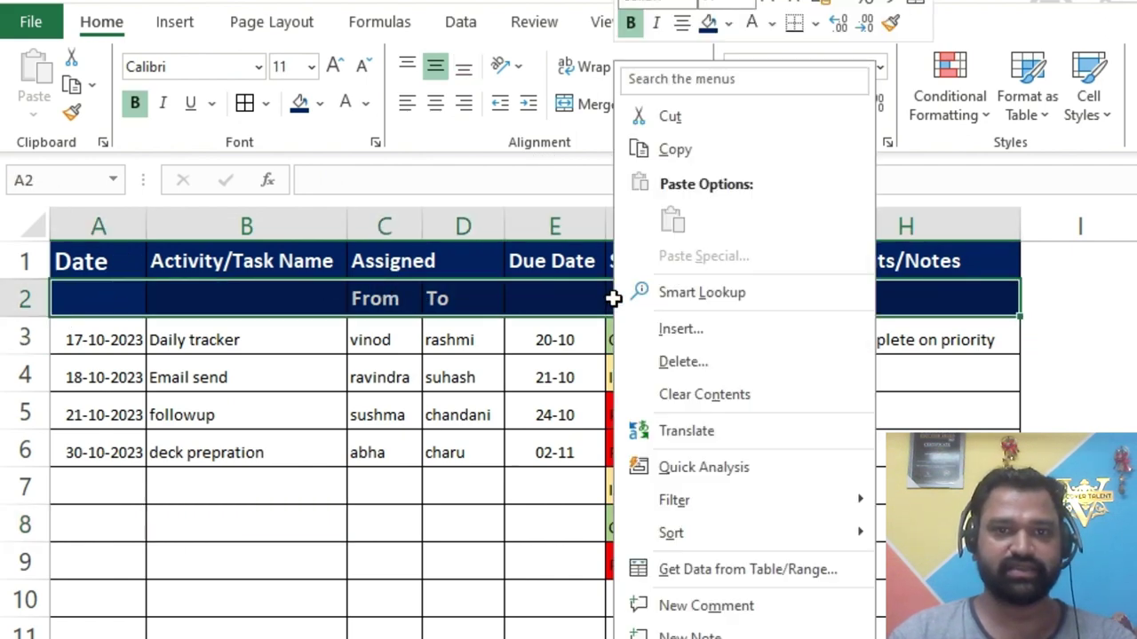
pyautogui.click(683, 364)
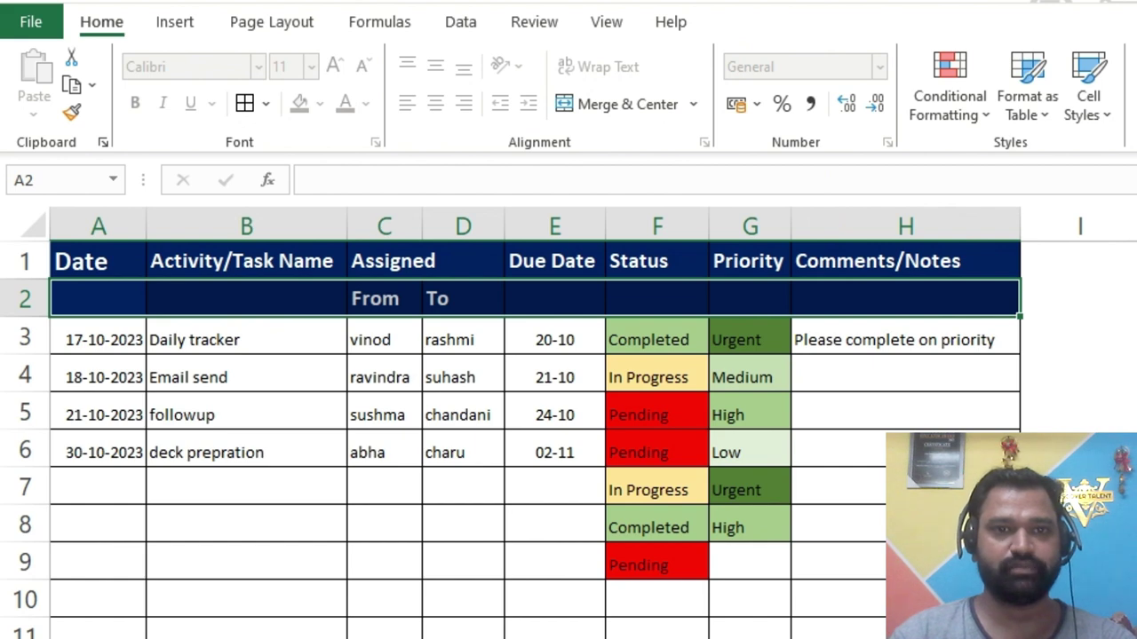
pyautogui.click(672, 490)
pyautogui.click(341, 594)
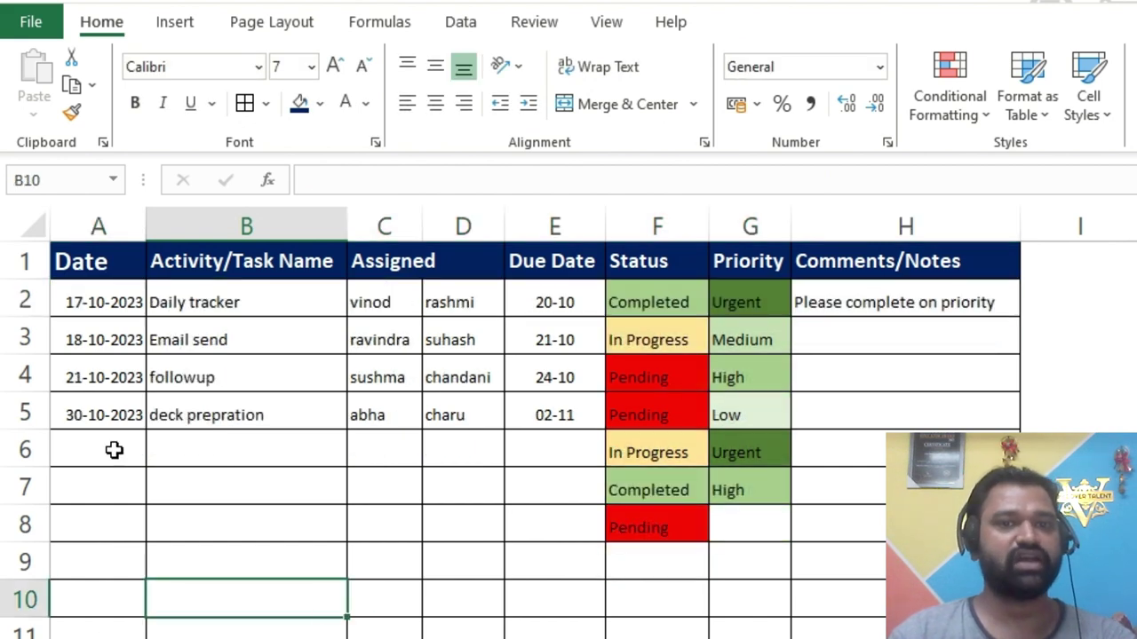
# Clear the leftover Status and Priority entries in F6:G9.
pyautogui.moveTo(636, 455); pyautogui.dragTo(791, 549)
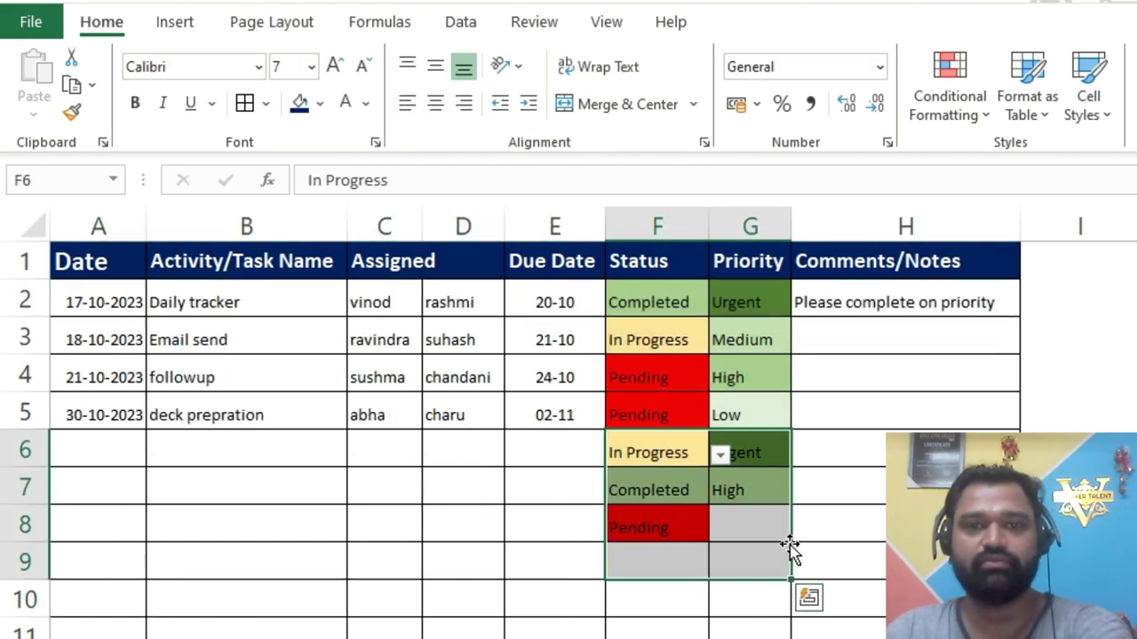
pyautogui.press('Delete')
pyautogui.click(698, 589)
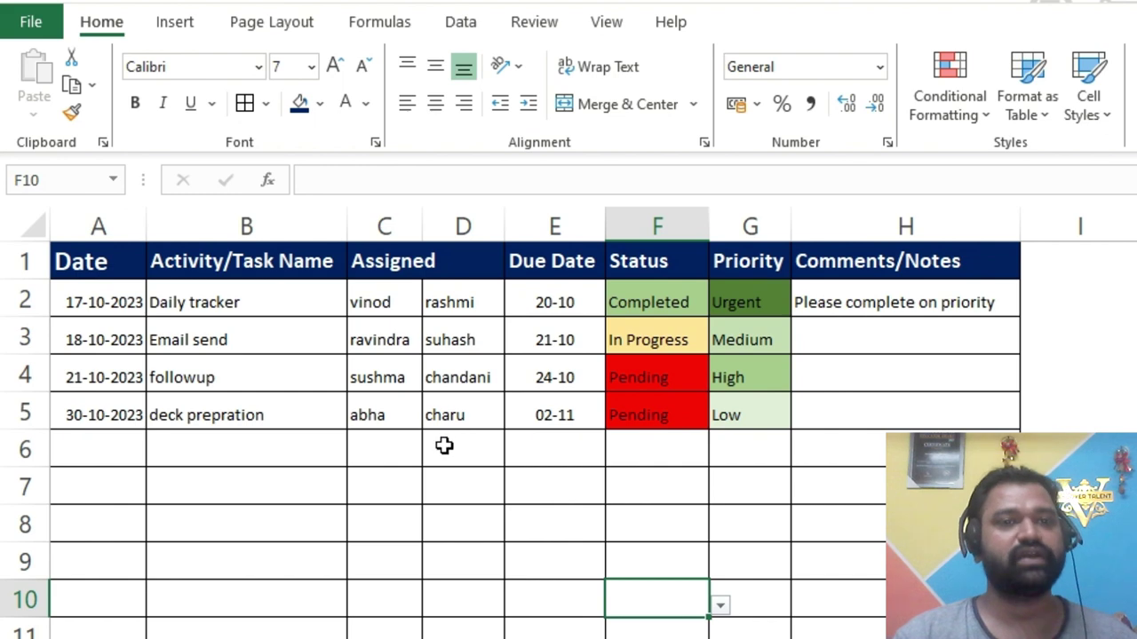
# Start row 6 with date 17-10-2023, task 'followup 2' and the assigner's name.
pyautogui.click(91, 447)
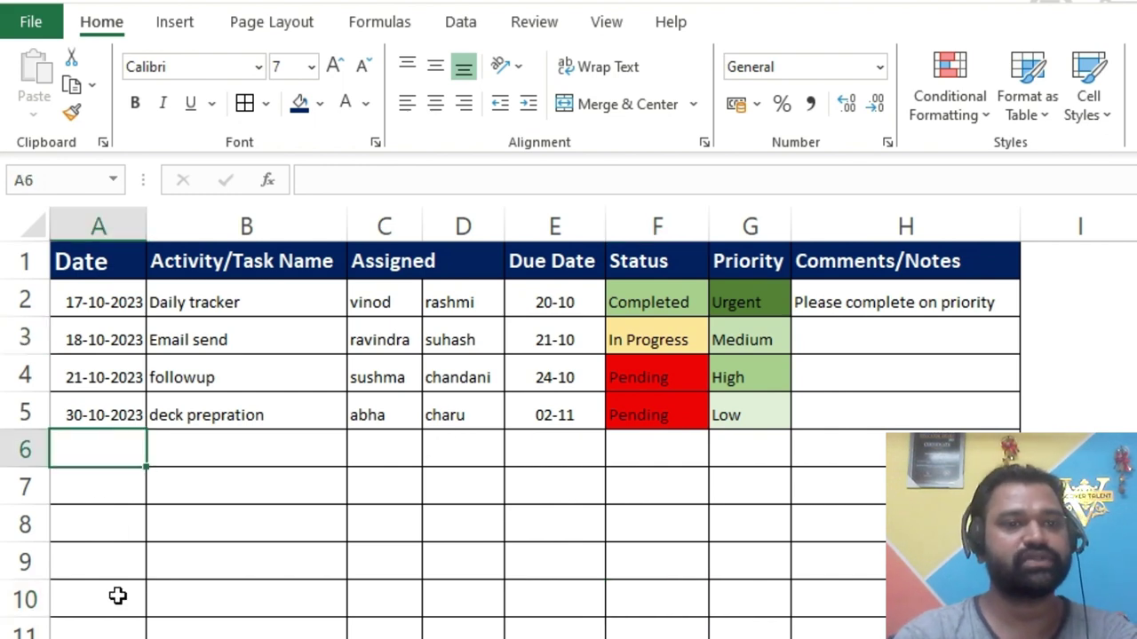
pyautogui.write('17-10-2023')
pyautogui.press('Return')
pyautogui.press('Right')
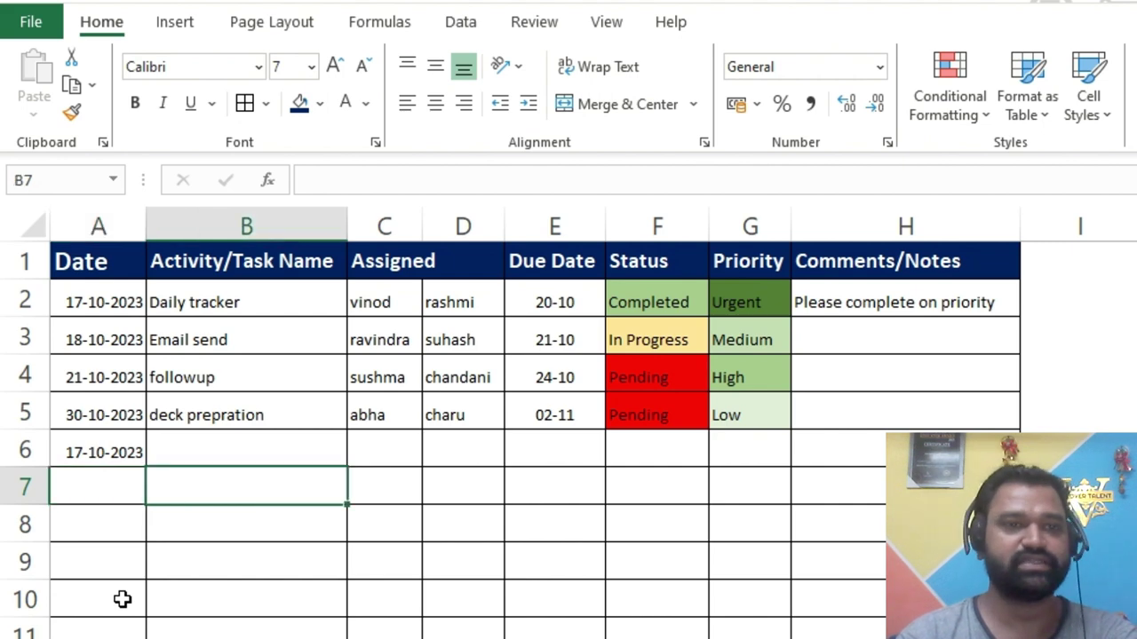
pyautogui.press('Up')
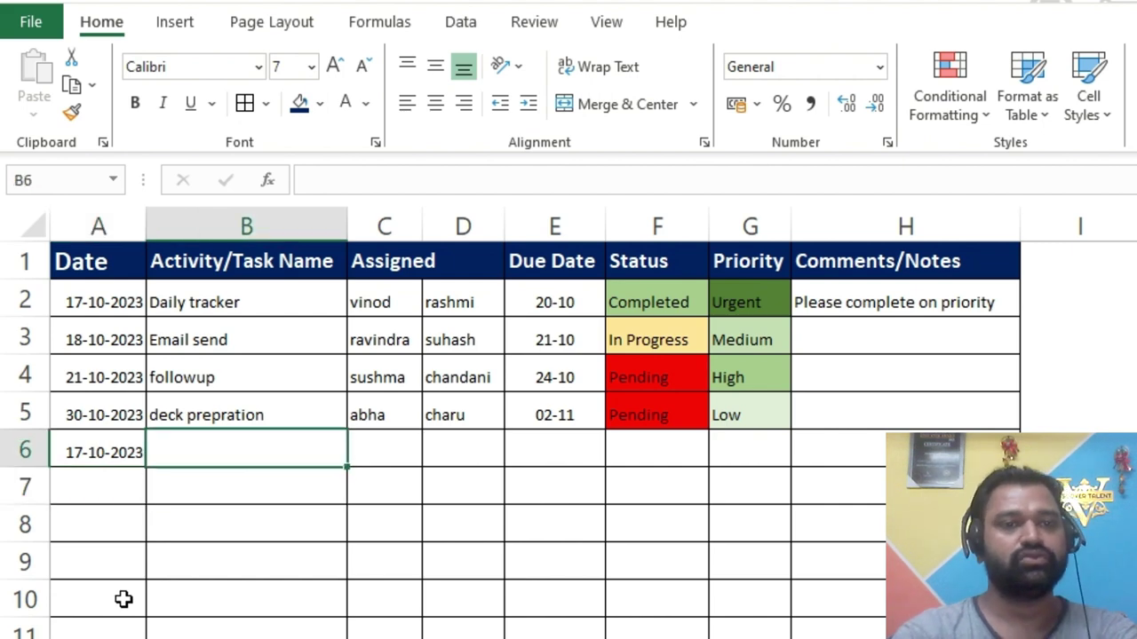
pyautogui.write('s')
pyautogui.write('followup ')
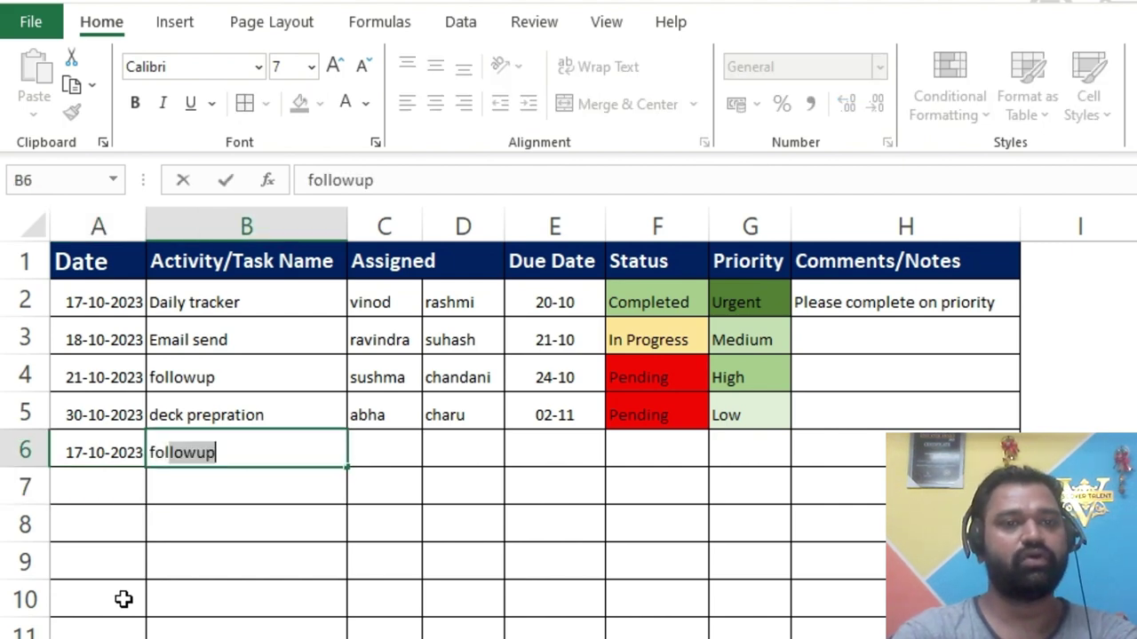
pyautogui.write('2')
pyautogui.press('Tab')
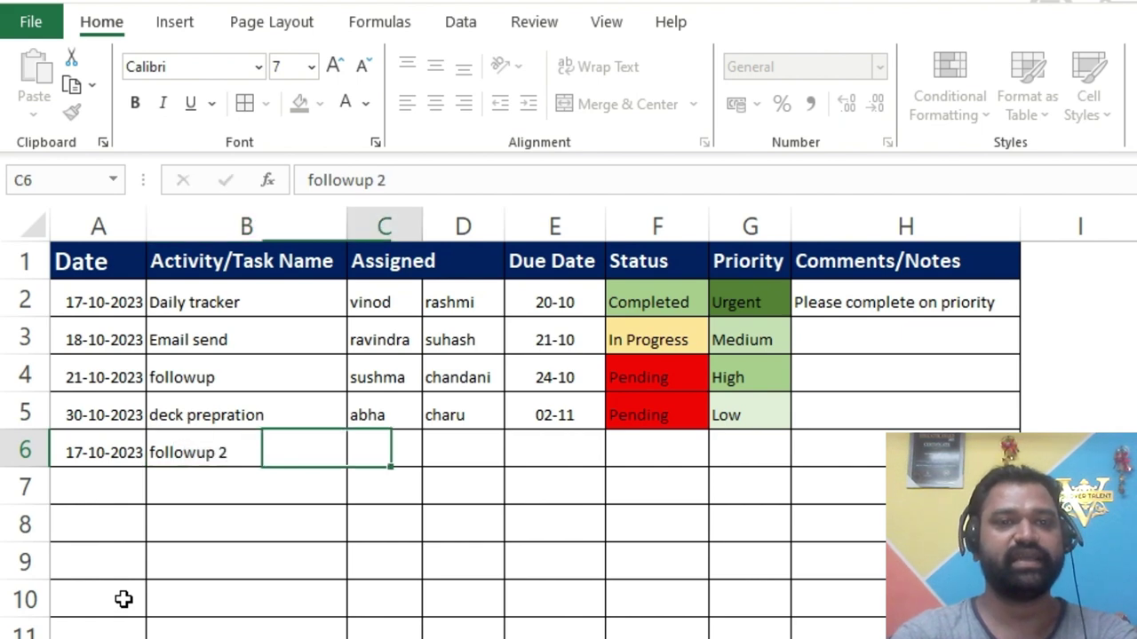
pyautogui.write('rashmi')
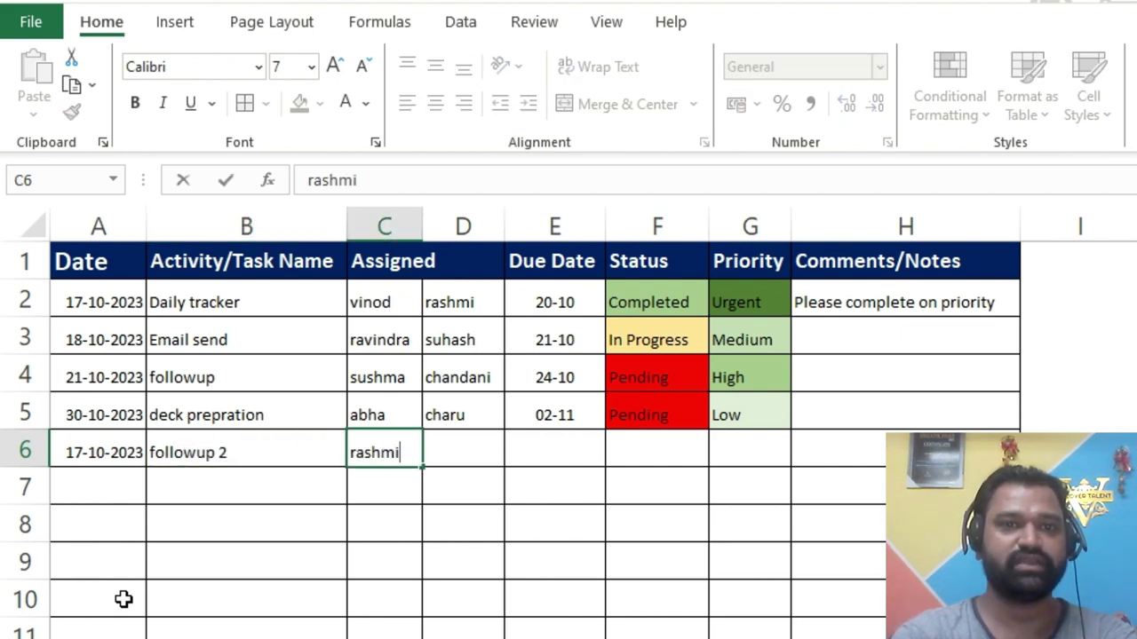
pyautogui.press('Tab')
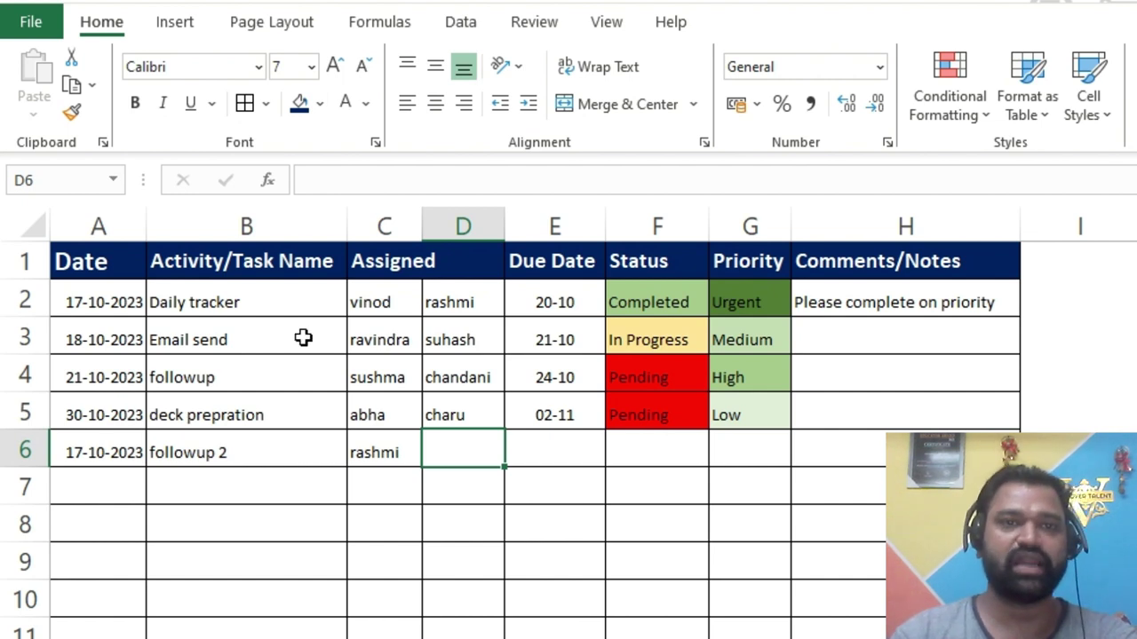
# Delete column C and rename the header in C1 to 'Owner'.
pyautogui.rightClick(384, 228)
pyautogui.click(494, 491)
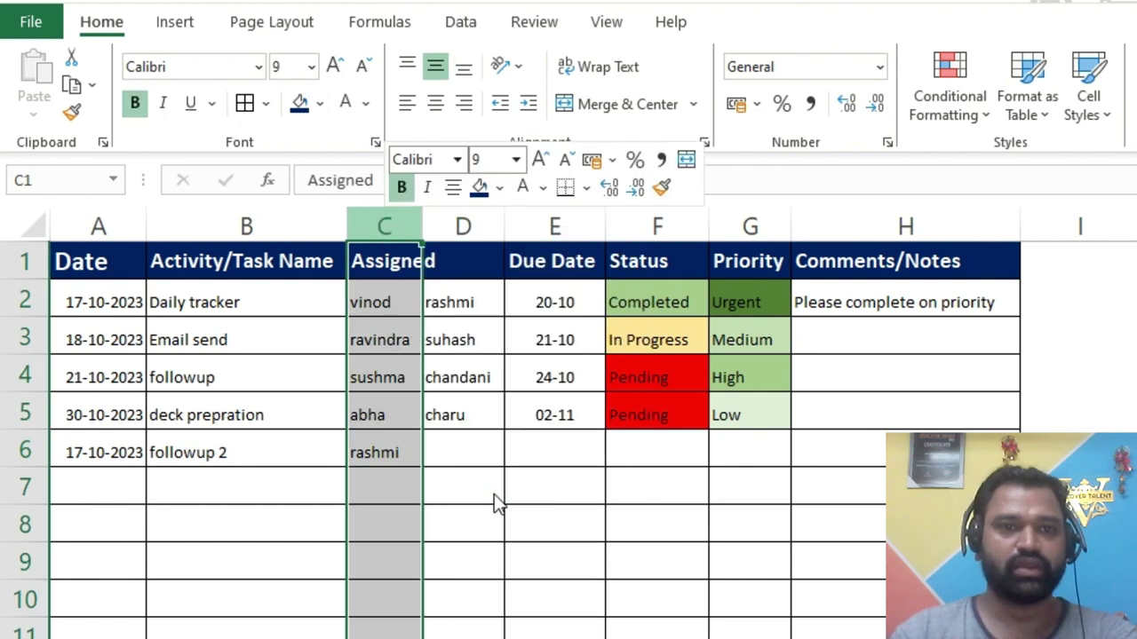
pyautogui.click(406, 264)
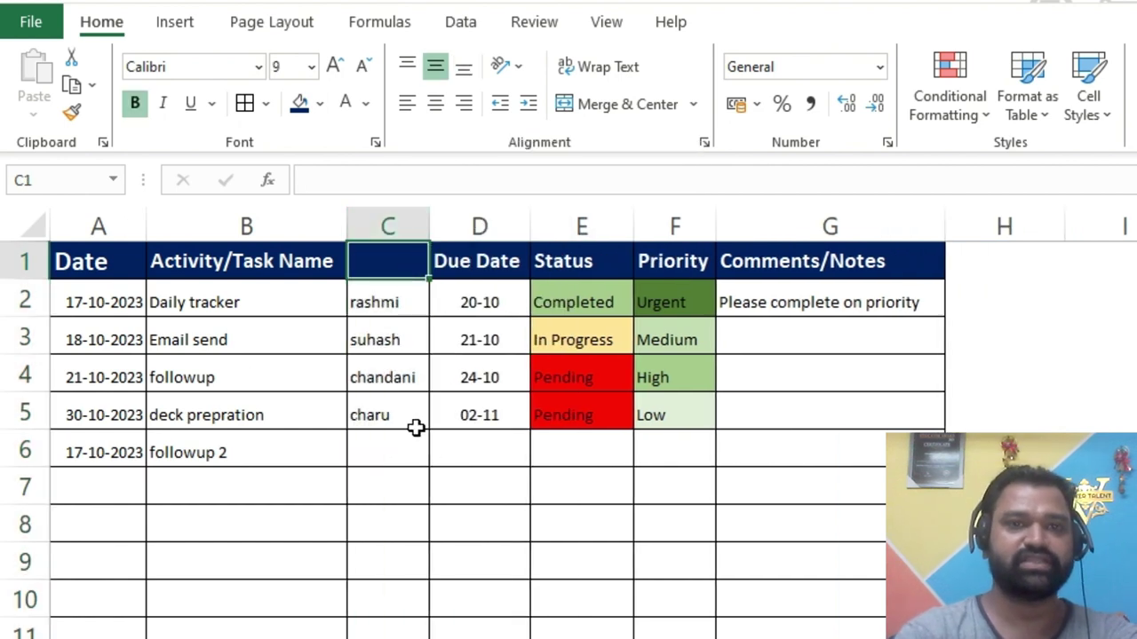
pyautogui.write('Owner')
pyautogui.press('Return')
pyautogui.press('Return')
pyautogui.press('Return')
pyautogui.press('Return')
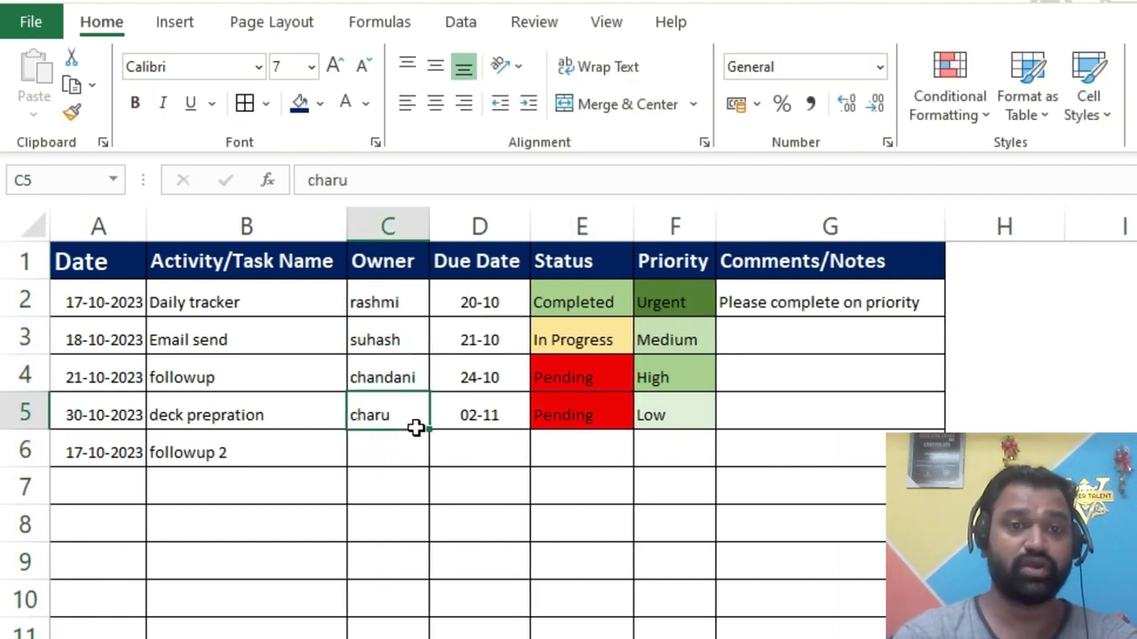
# Enter the new row's owner name and fill the Due Date formula down into D6.
pyautogui.press('Return')
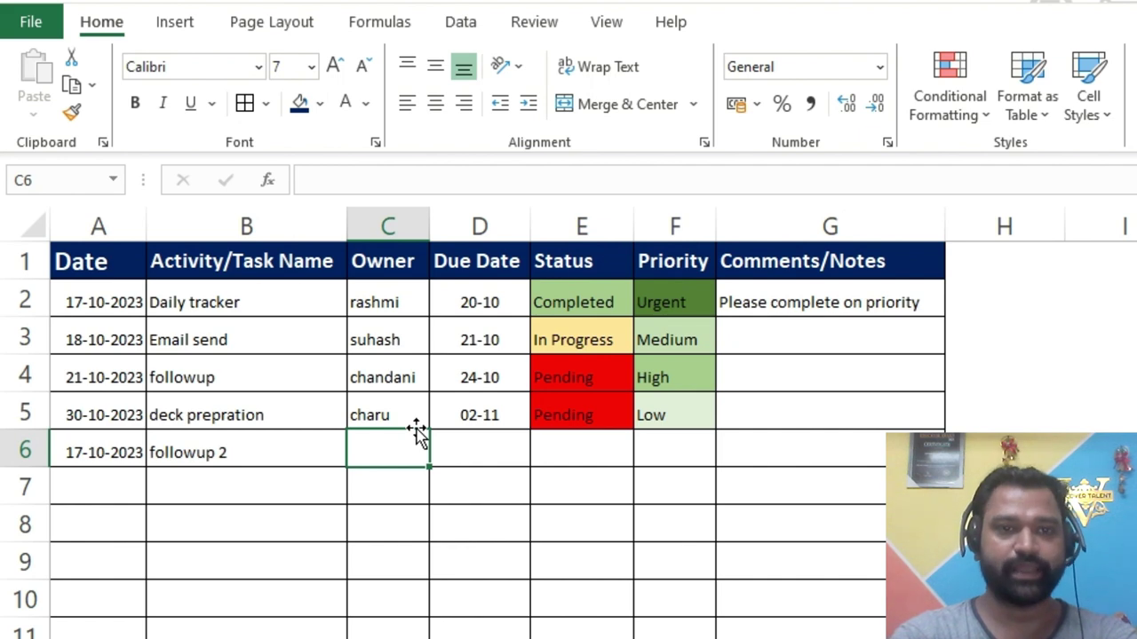
pyautogui.write('apurva')
pyautogui.press('Tab')
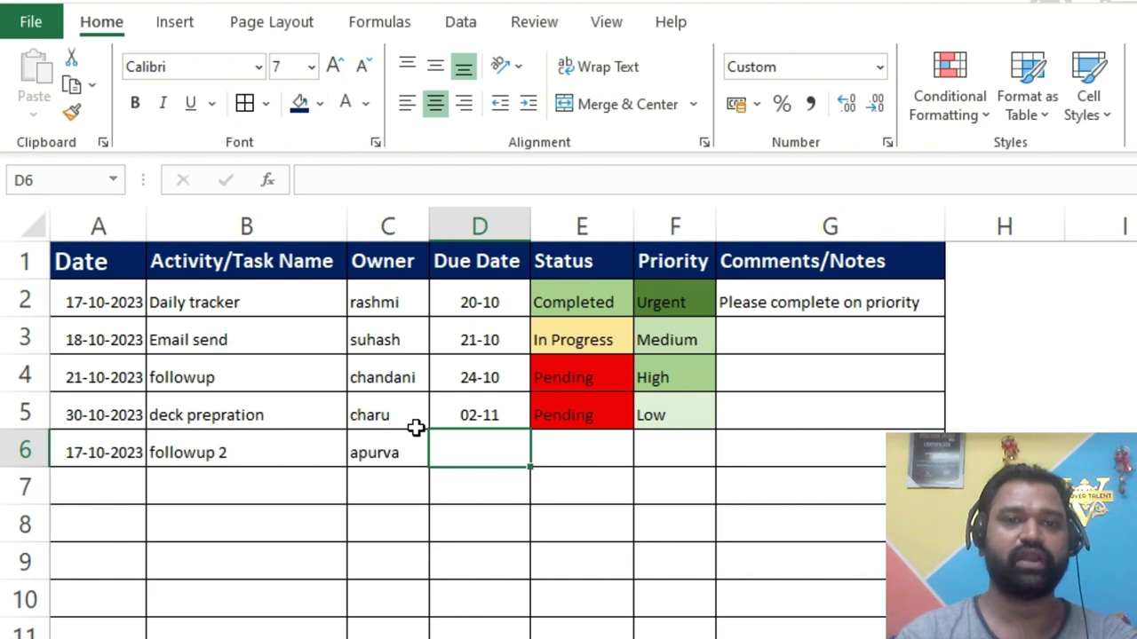
pyautogui.press('Up')
pyautogui.hotkey('shift', 'Down')
pyautogui.hotkey('ctrl', 'd')
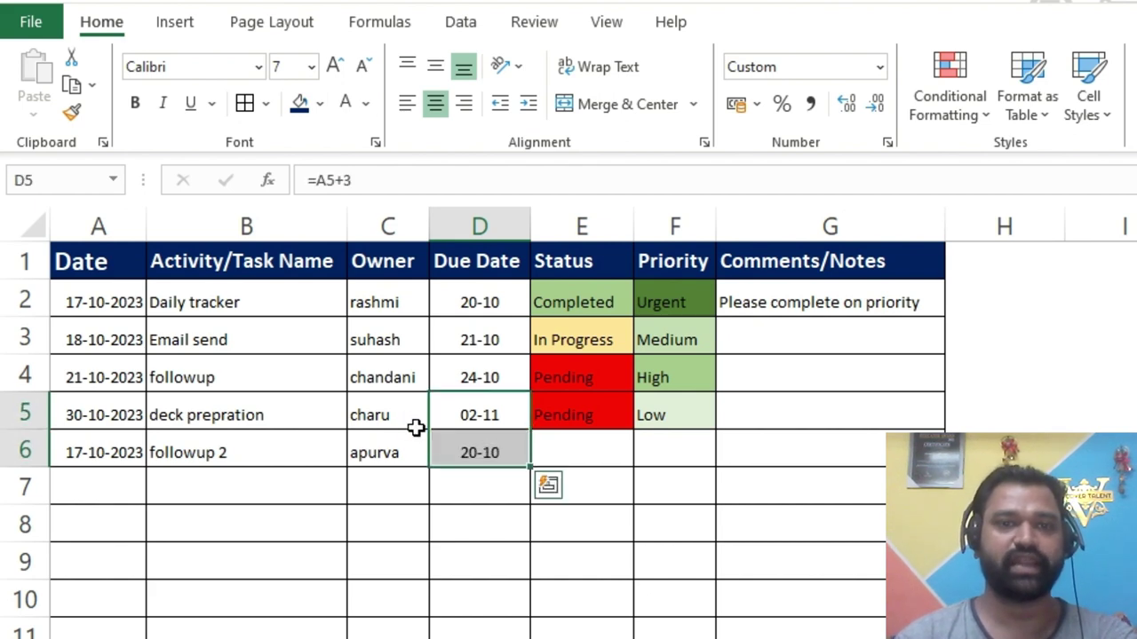
# Fill Pending into E6 and Low into F6 from the row above.
pyautogui.press('Right')
pyautogui.press('Down')
pyautogui.press('Down')
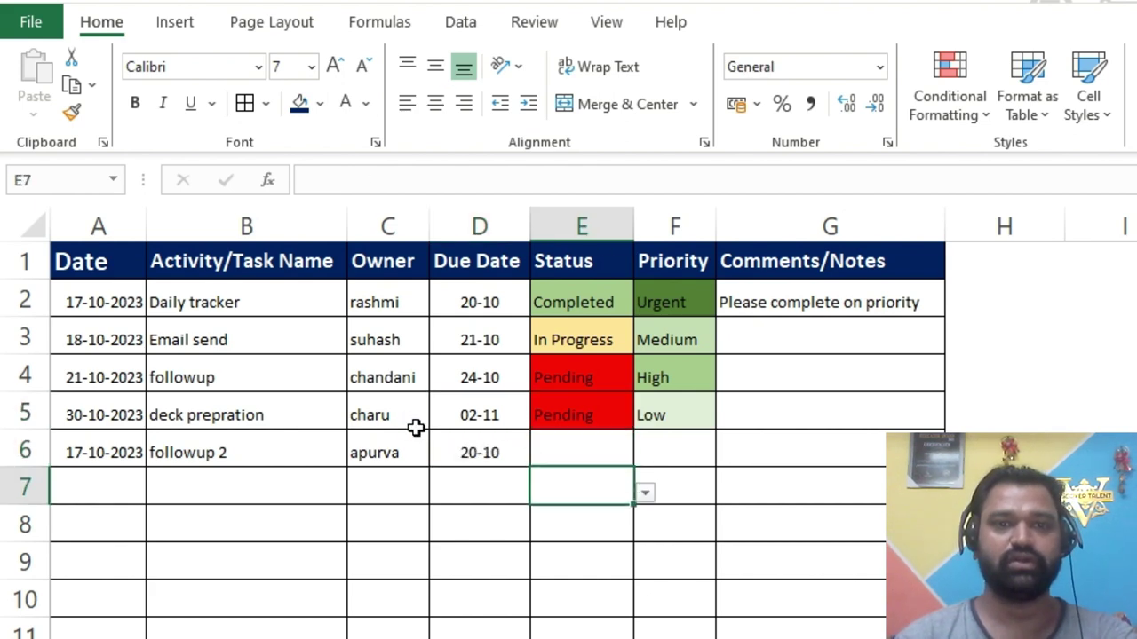
pyautogui.press('Right')
pyautogui.press('Left')
pyautogui.press('Up')
pyautogui.press('Up')
pyautogui.hotkey('shift', 'Down')
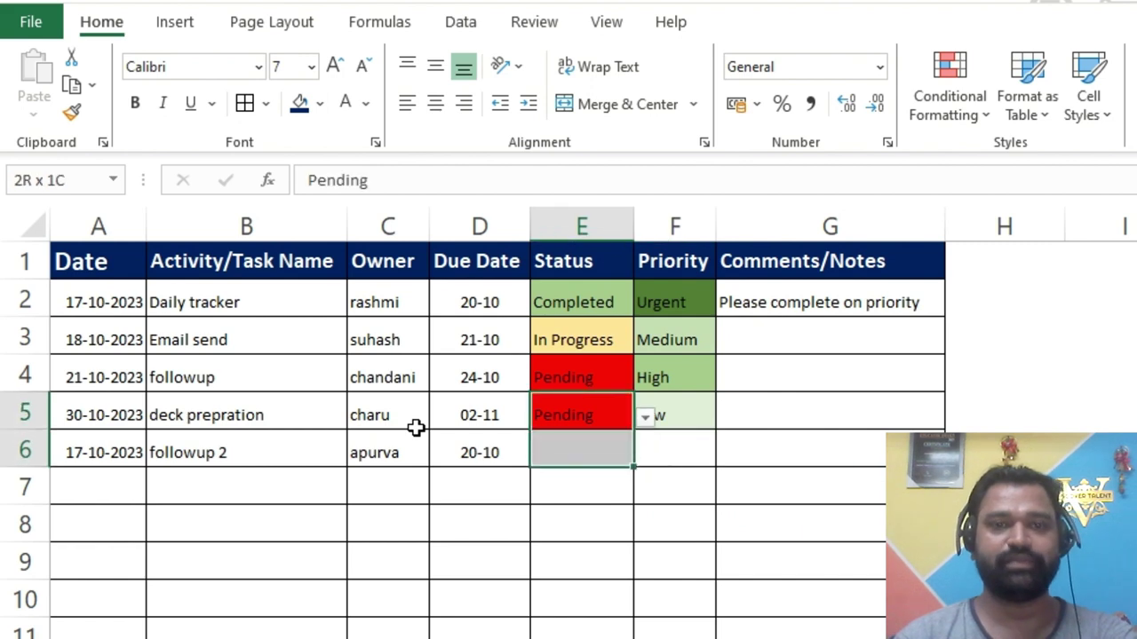
pyautogui.hotkey('ctrl', 'd')
pyautogui.press('Right')
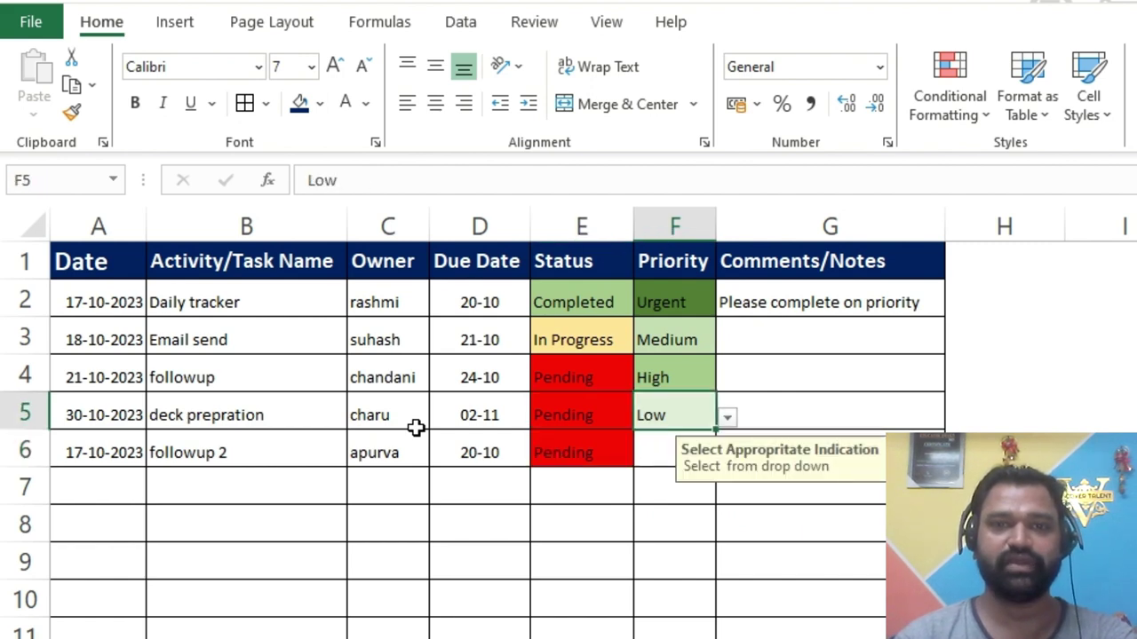
pyautogui.hotkey('shift', 'Down')
pyautogui.hotkey('ctrl', 'd')
pyautogui.press('Down')
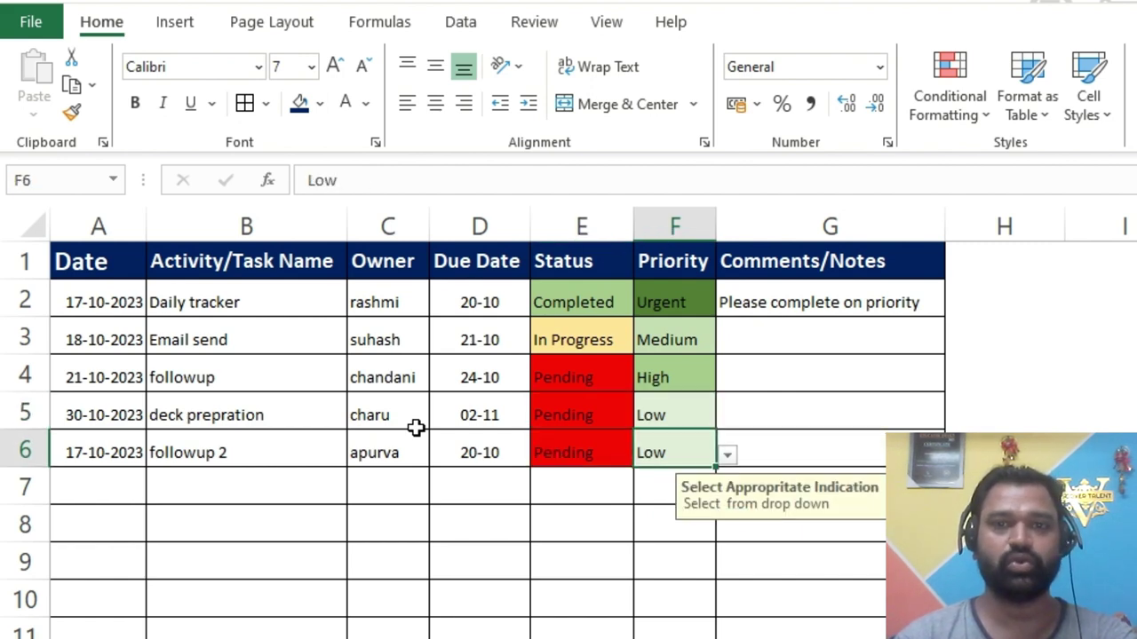
pyautogui.press('Right')
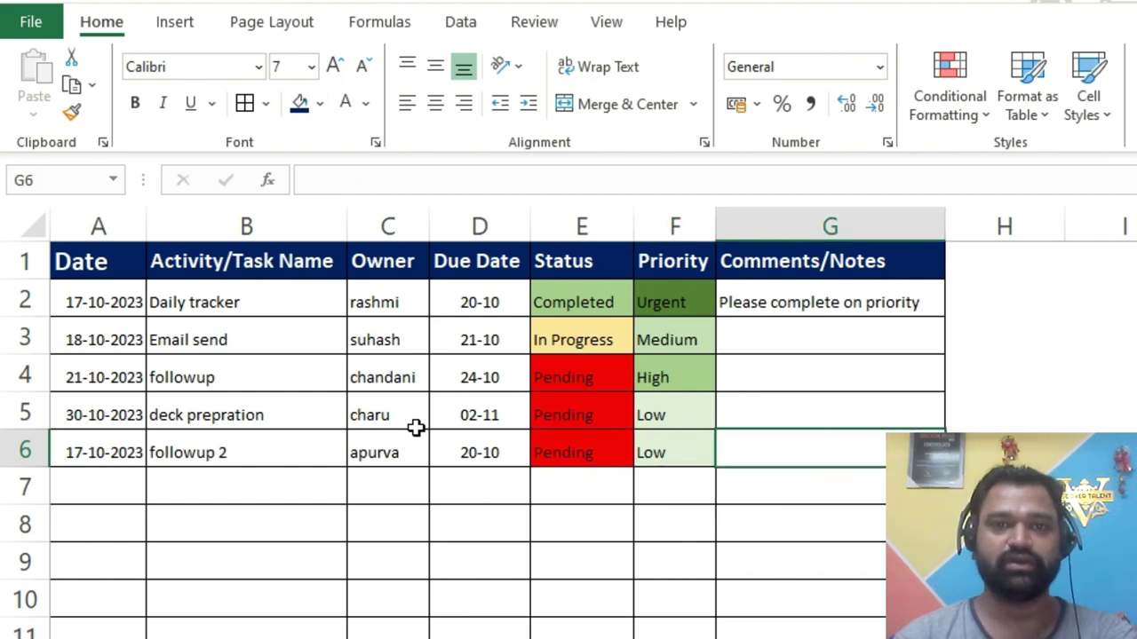
pyautogui.press('Left')
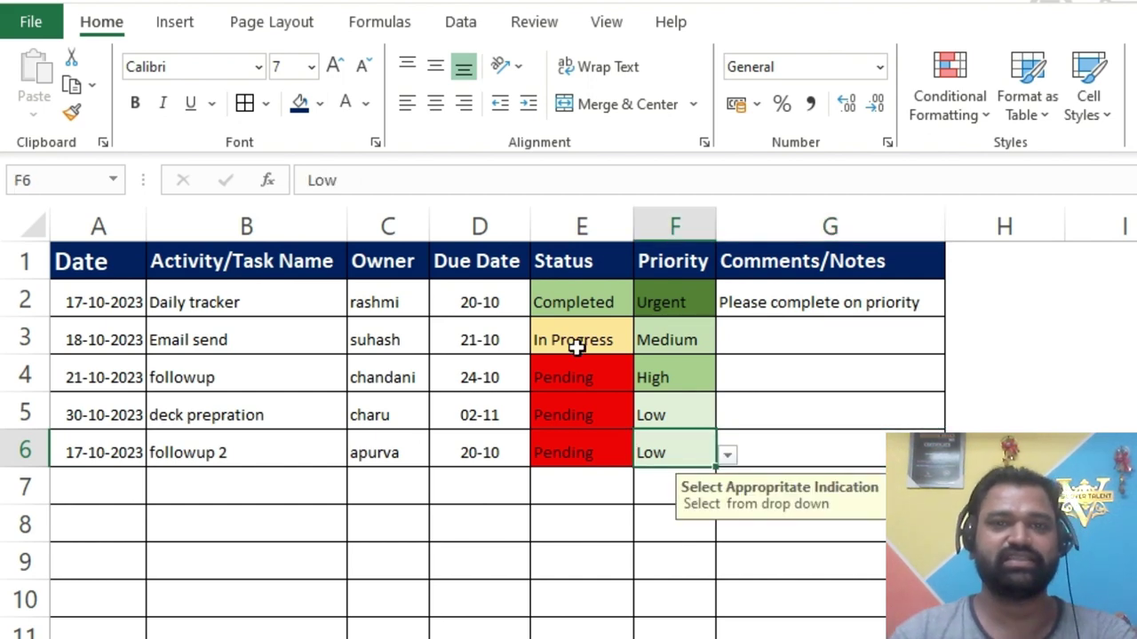
# Copy Urgent into F6 and add the comment 'Please take loot at it' in G6.
pyautogui.click(655, 297)
pyautogui.hotkey('ctrl', 'c')
pyautogui.click(666, 445)
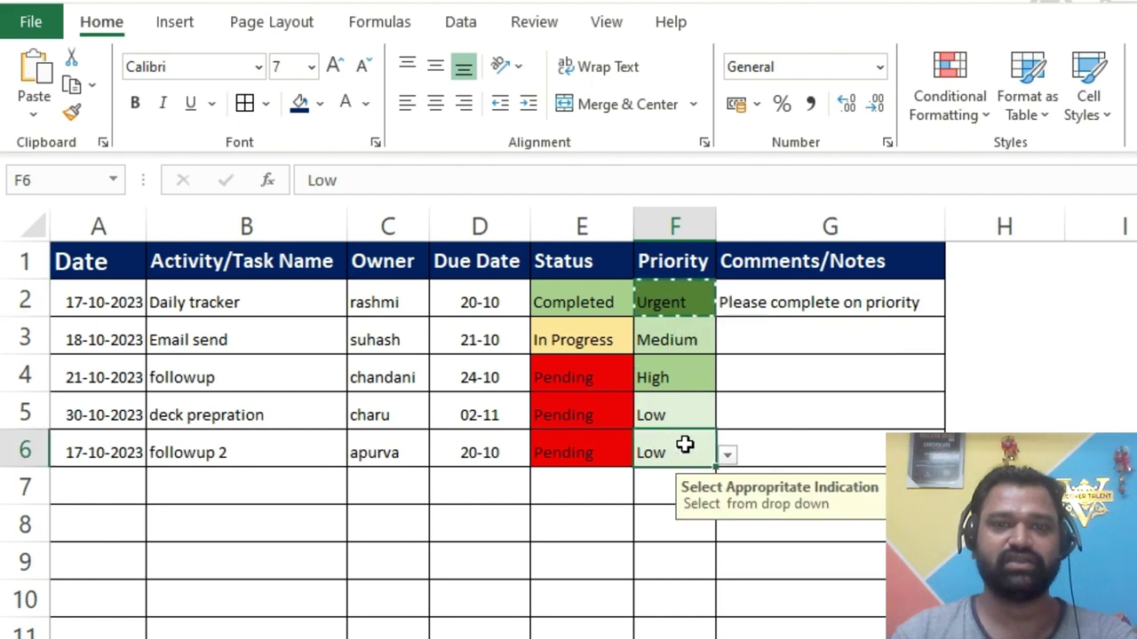
pyautogui.hotkey('ctrl', 'v')
pyautogui.click(780, 445)
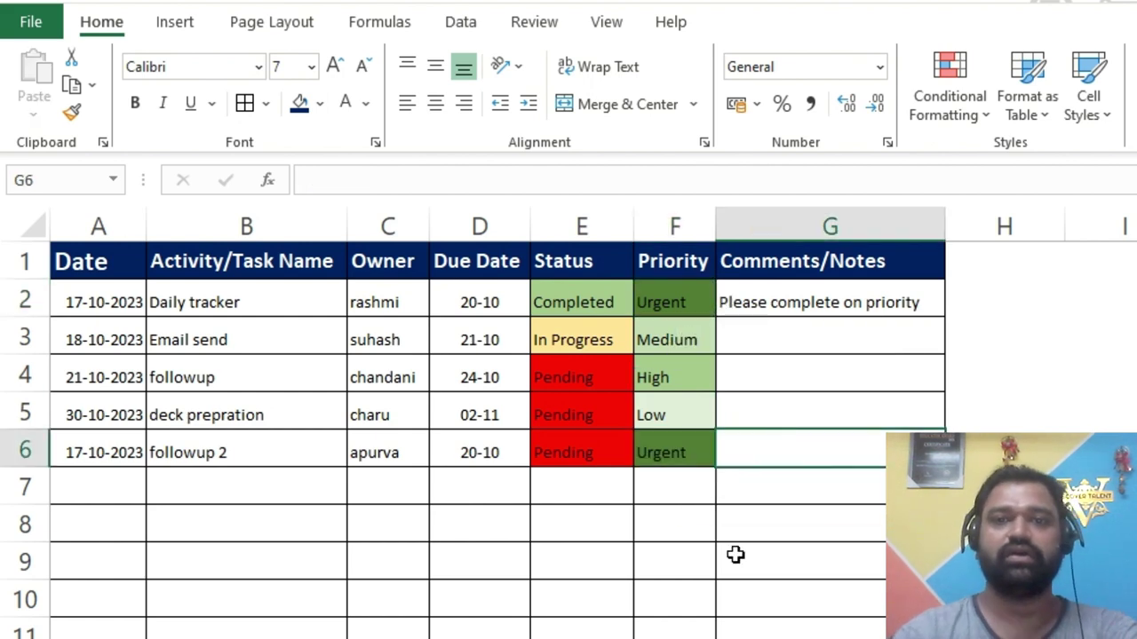
pyautogui.write('Please ')
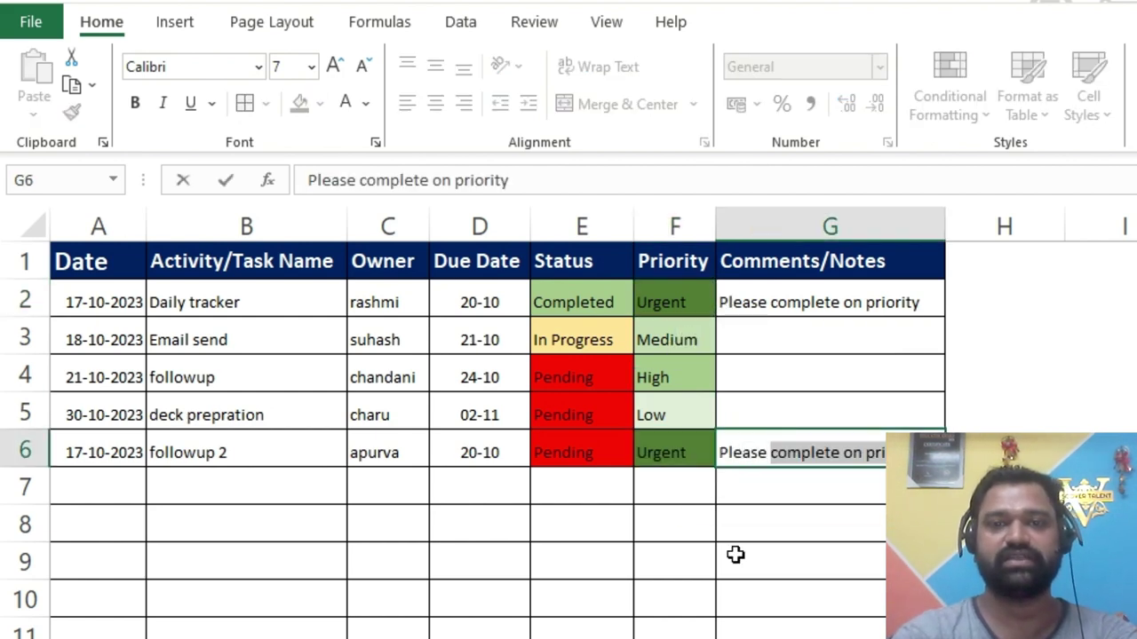
pyautogui.write('take loot')
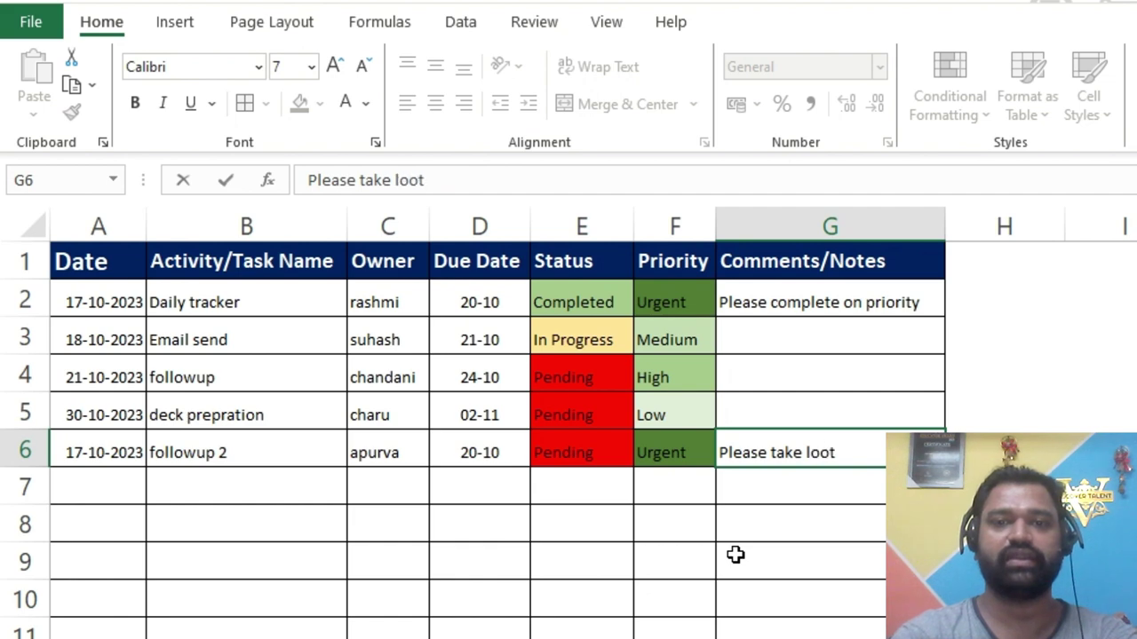
pyautogui.write(' at it')
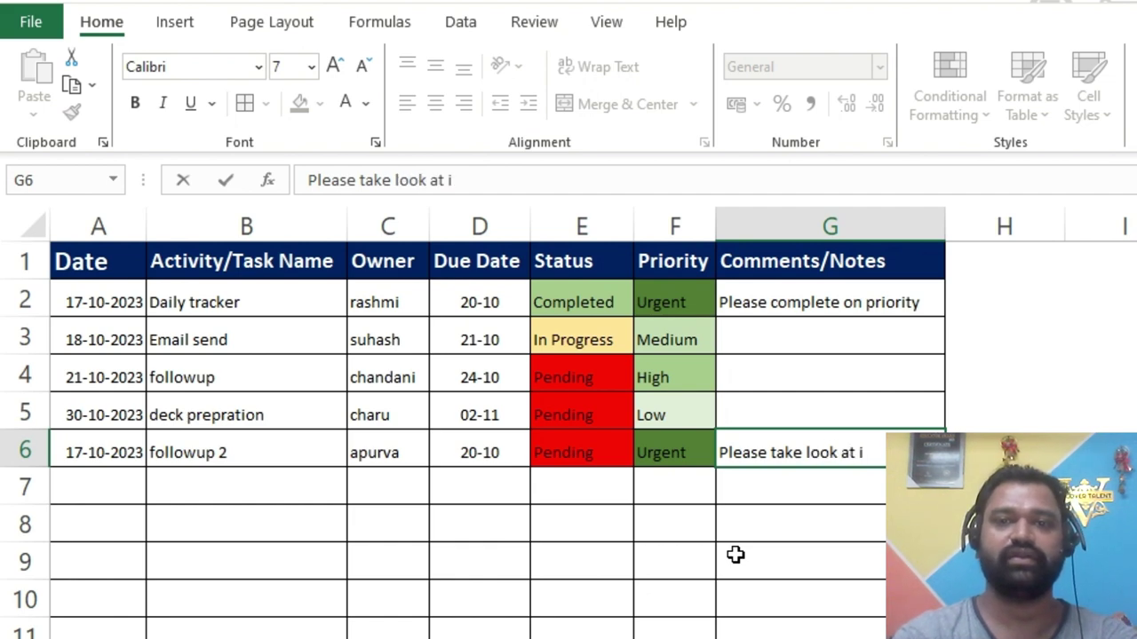
pyautogui.press('Return')
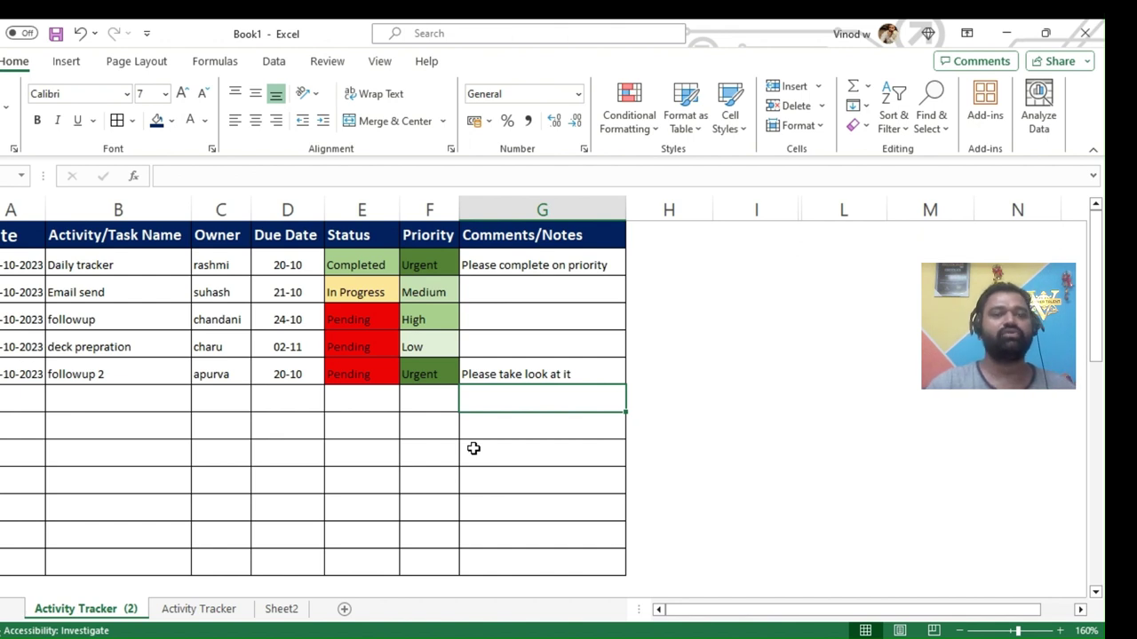
pyautogui.click(186, 611)
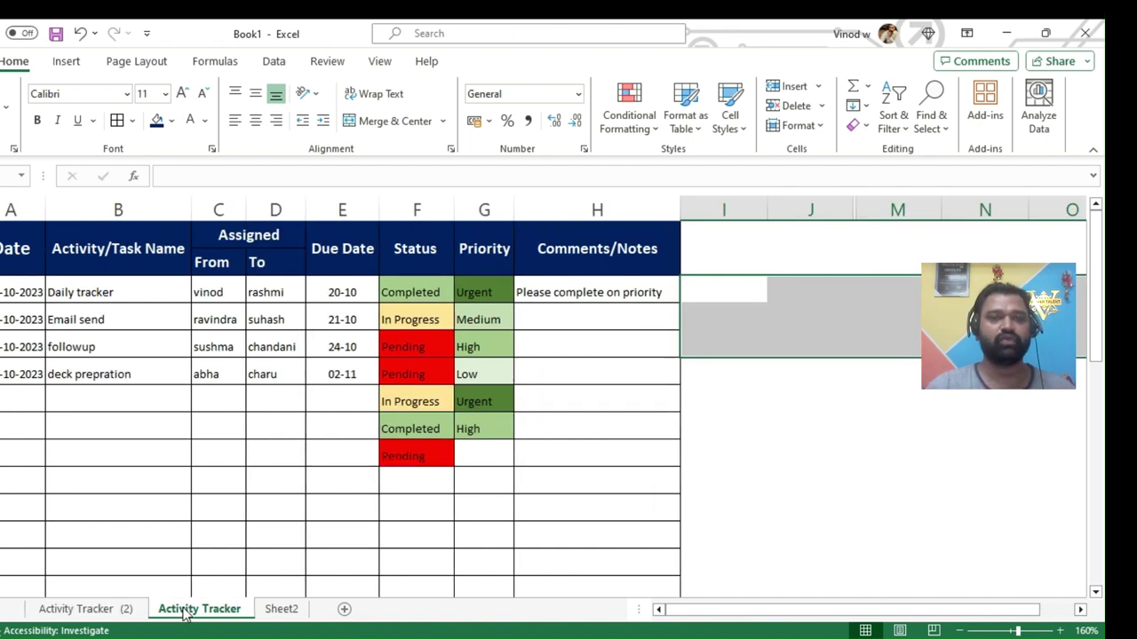
pyautogui.click(417, 480)
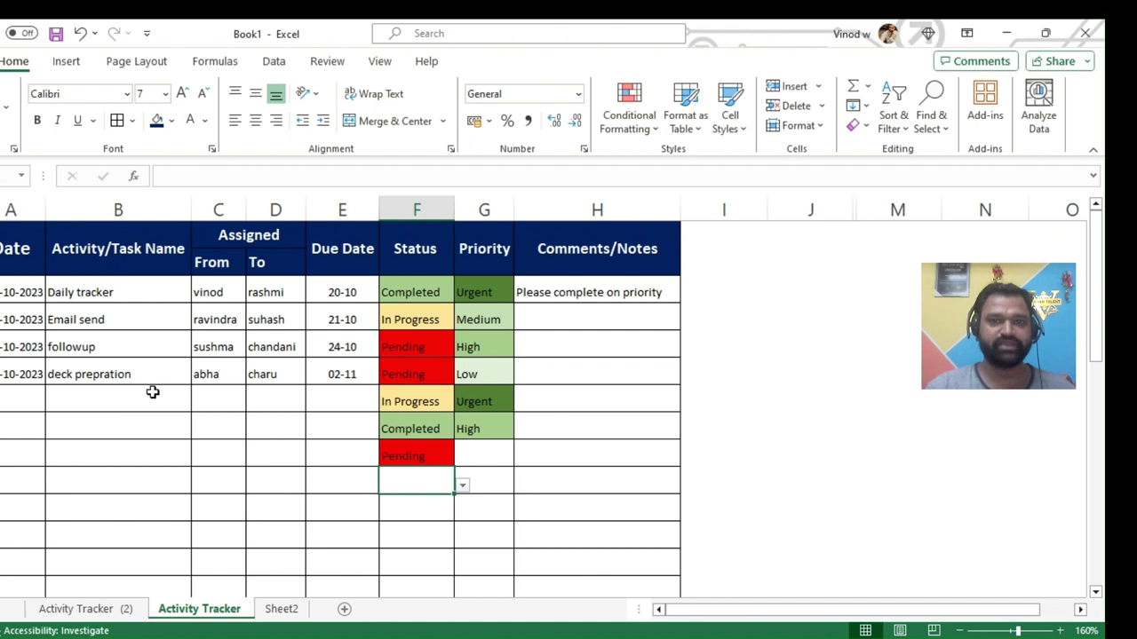
pyautogui.click(81, 611)
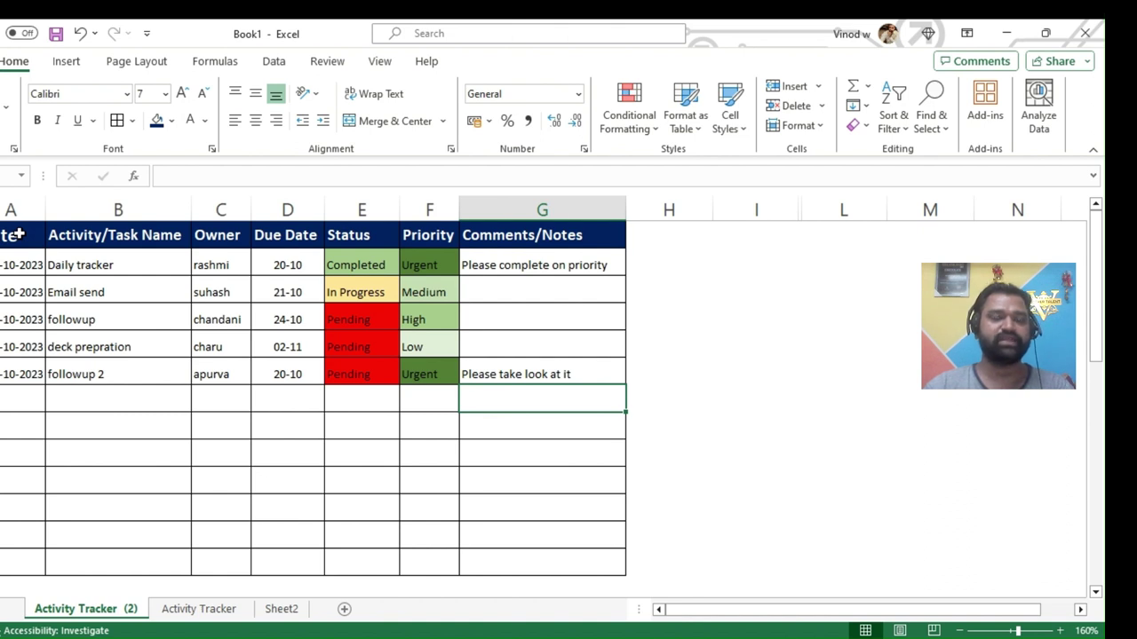
pyautogui.click(223, 208)
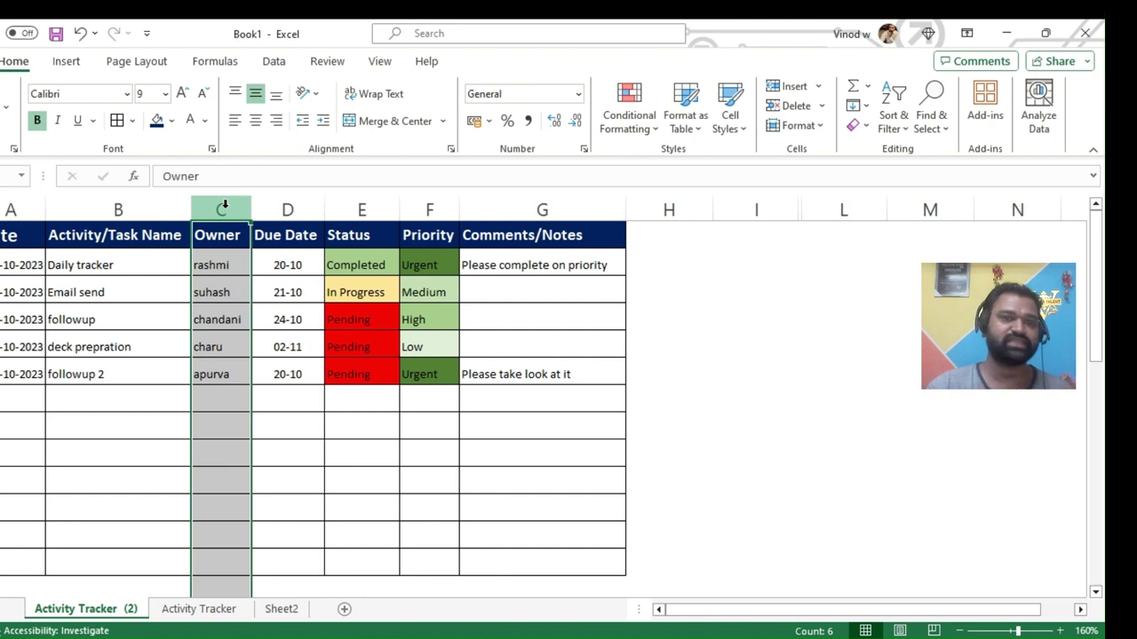
pyautogui.click(25, 373)
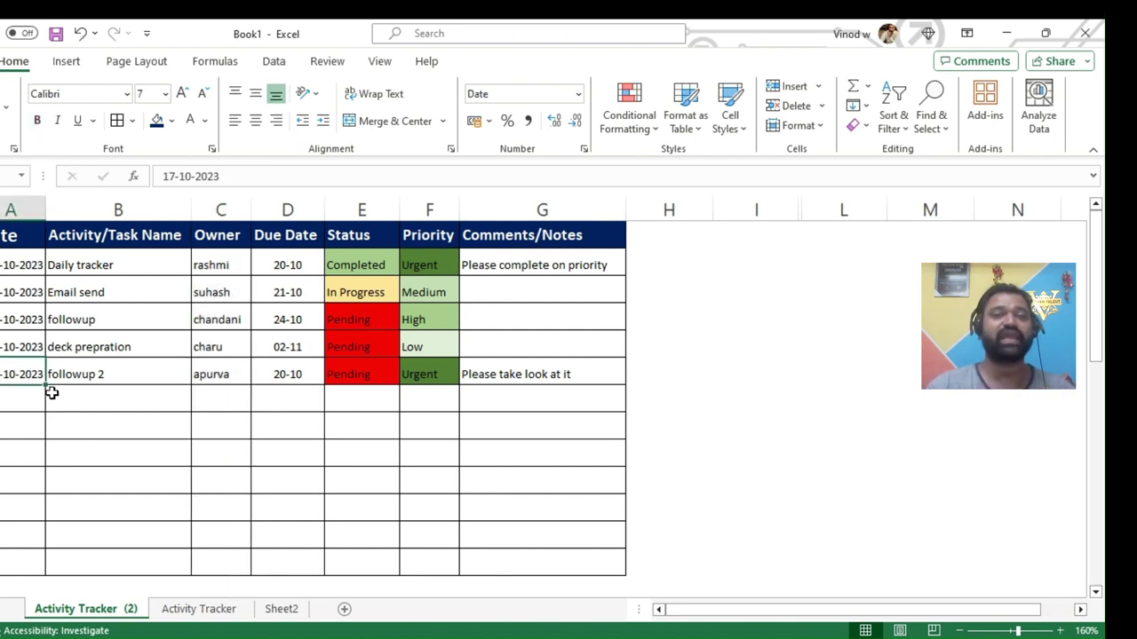
pyautogui.moveTo(27, 233)
pyautogui.mouseDown()
pyautogui.moveTo(76, 323)
pyautogui.moveTo(163, 384)
pyautogui.mouseUp()
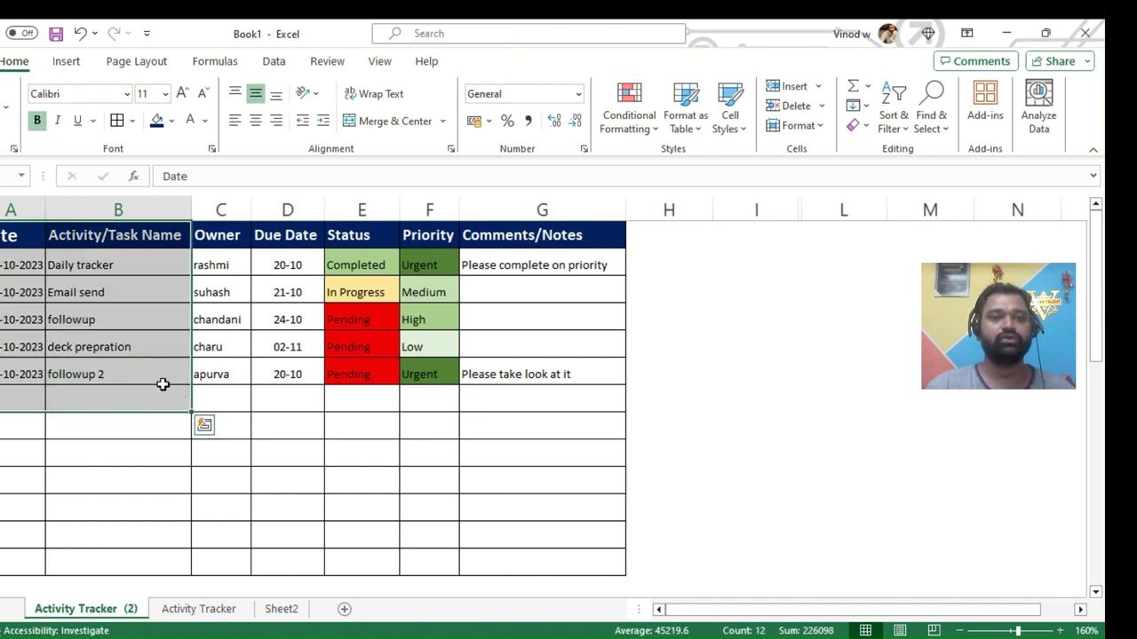
pyautogui.click(254, 405)
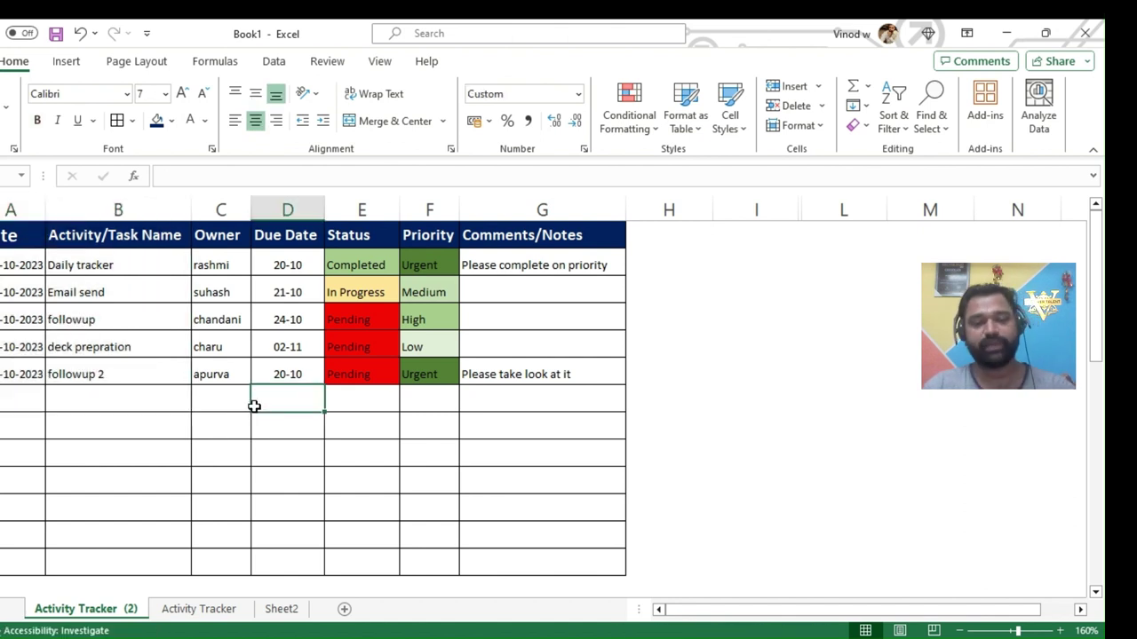
pyautogui.hotkey('ctrl', 'a')
pyautogui.hotkey('ctrl', 'c')
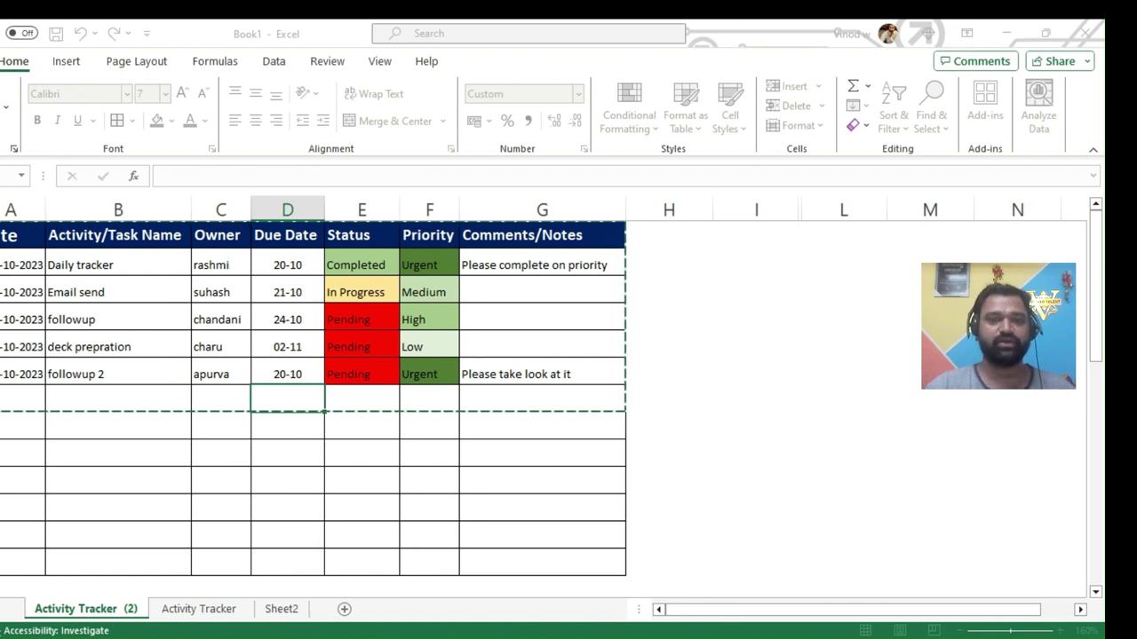
pyautogui.click(452, 421)
# Convert the task data range into an Excel table with filter buttons.
pyautogui.click(157, 314)
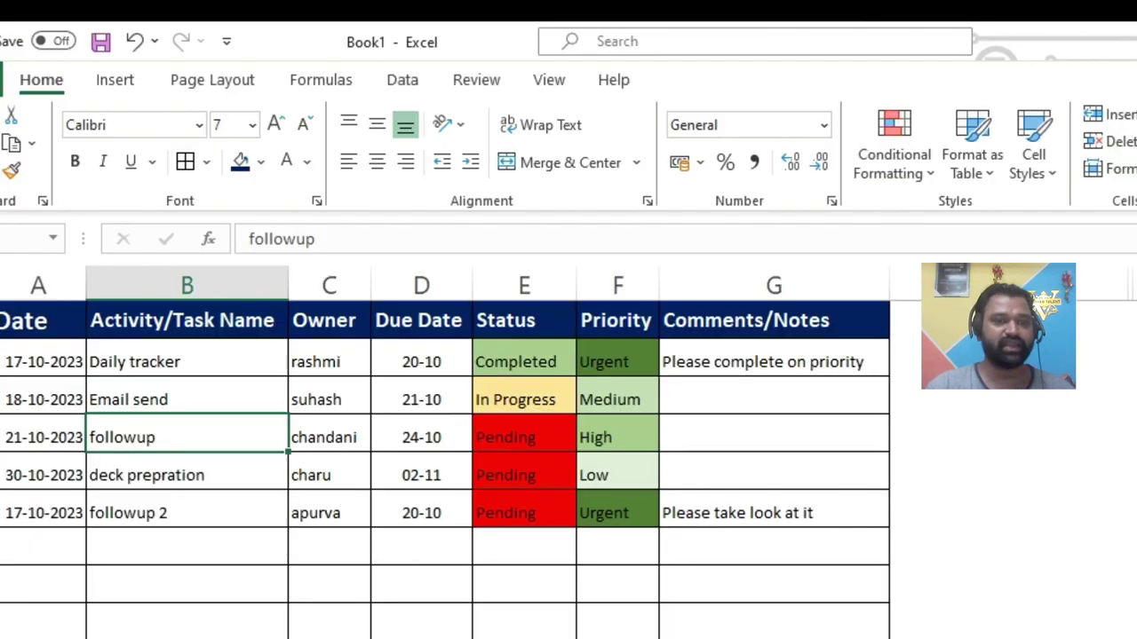
pyautogui.click(123, 80)
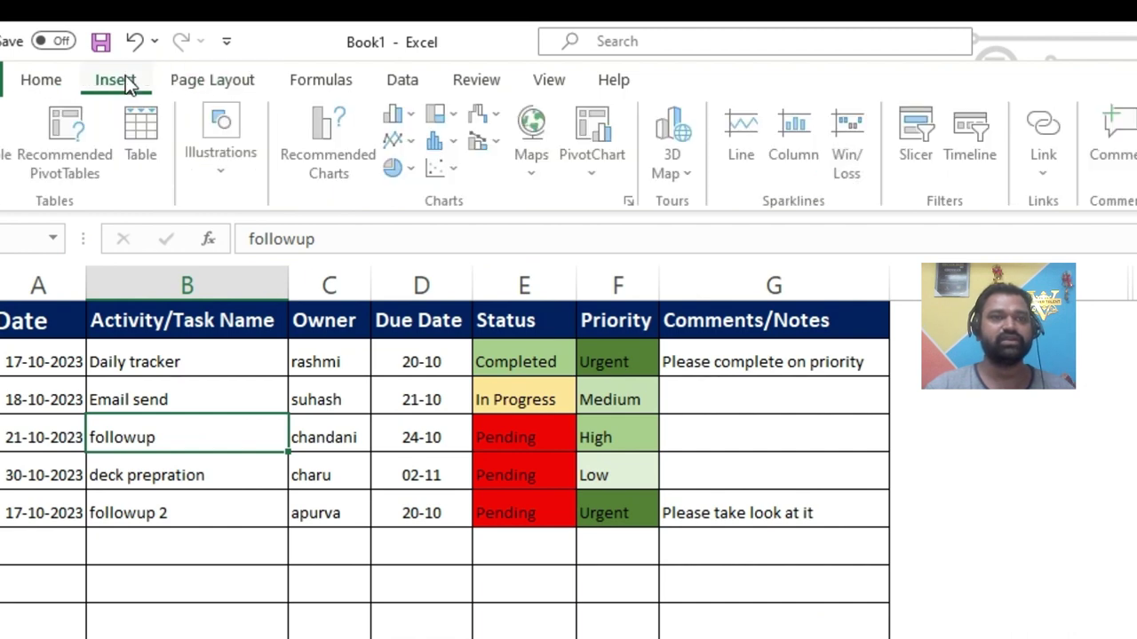
pyautogui.click(145, 150)
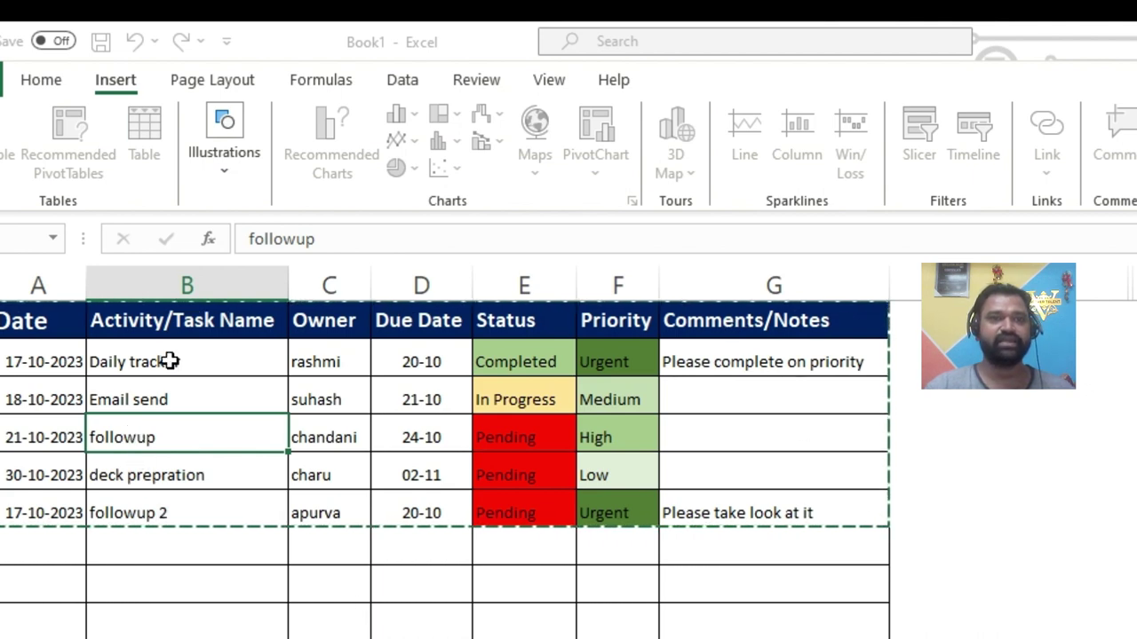
pyautogui.press('Return')
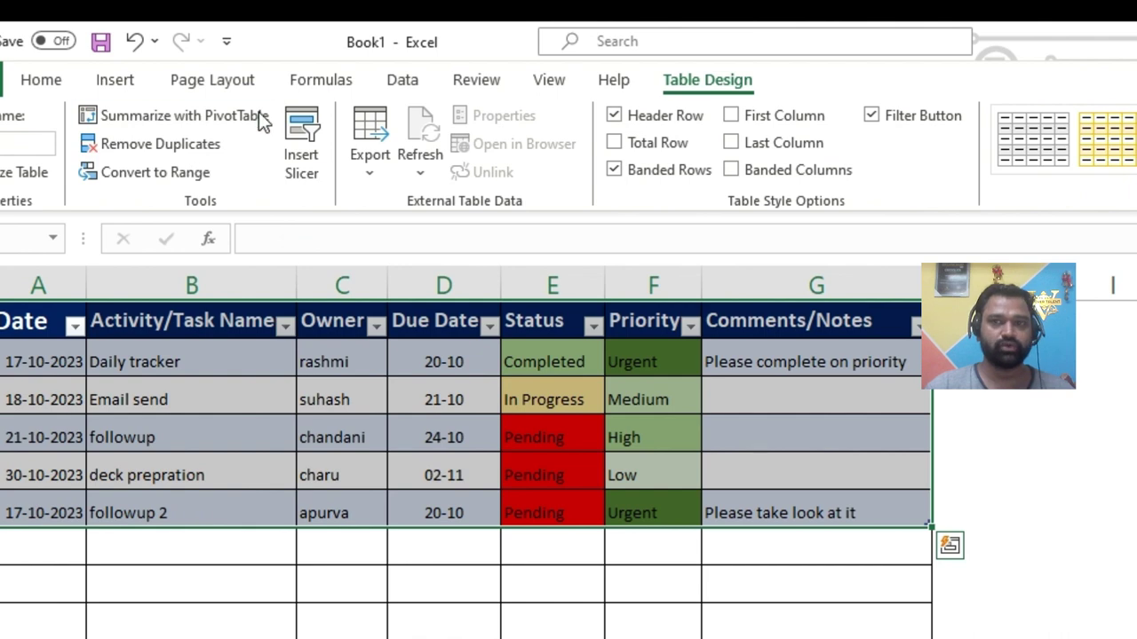
# Apply a blue Medium banded table style to the tracker table.
pyautogui.click(1136, 169)
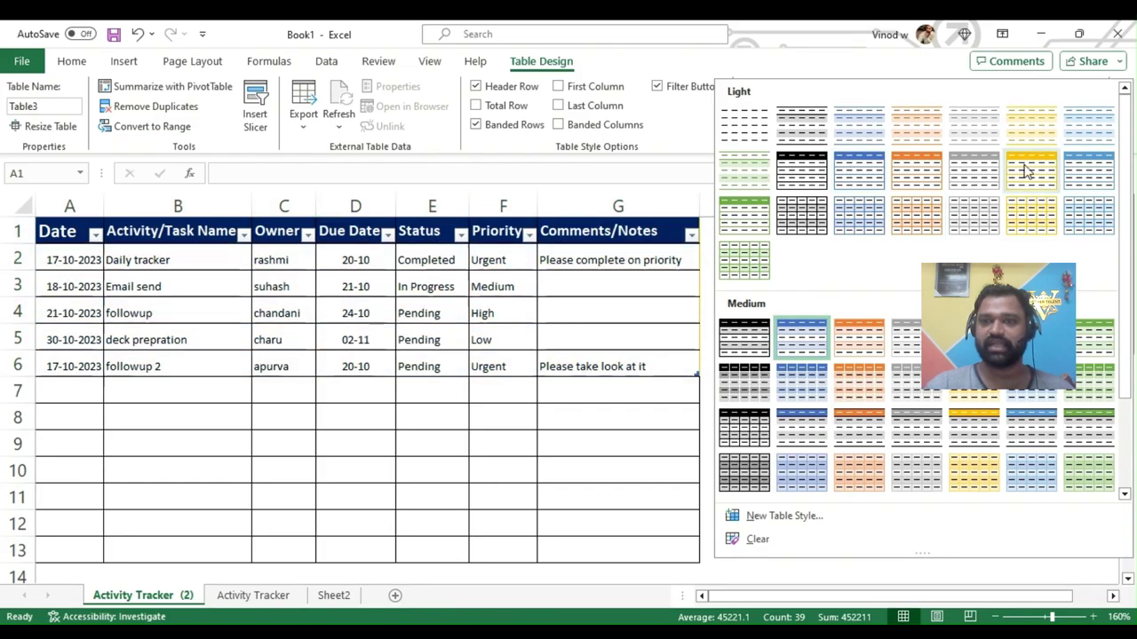
pyautogui.click(801, 384)
pyautogui.click(301, 303)
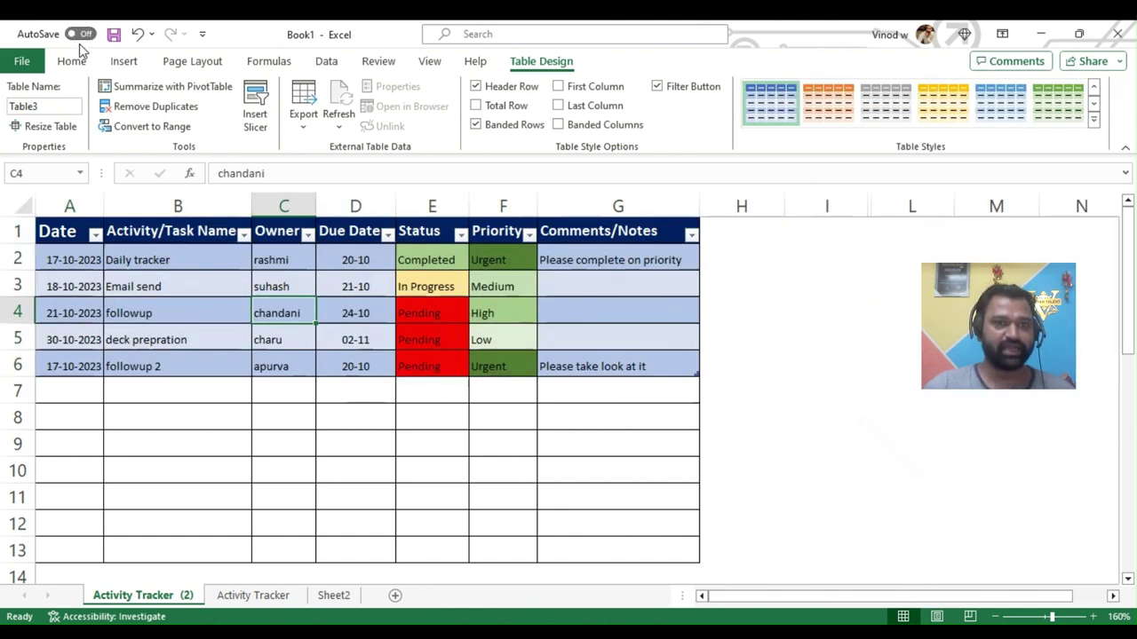
pyautogui.click(124, 62)
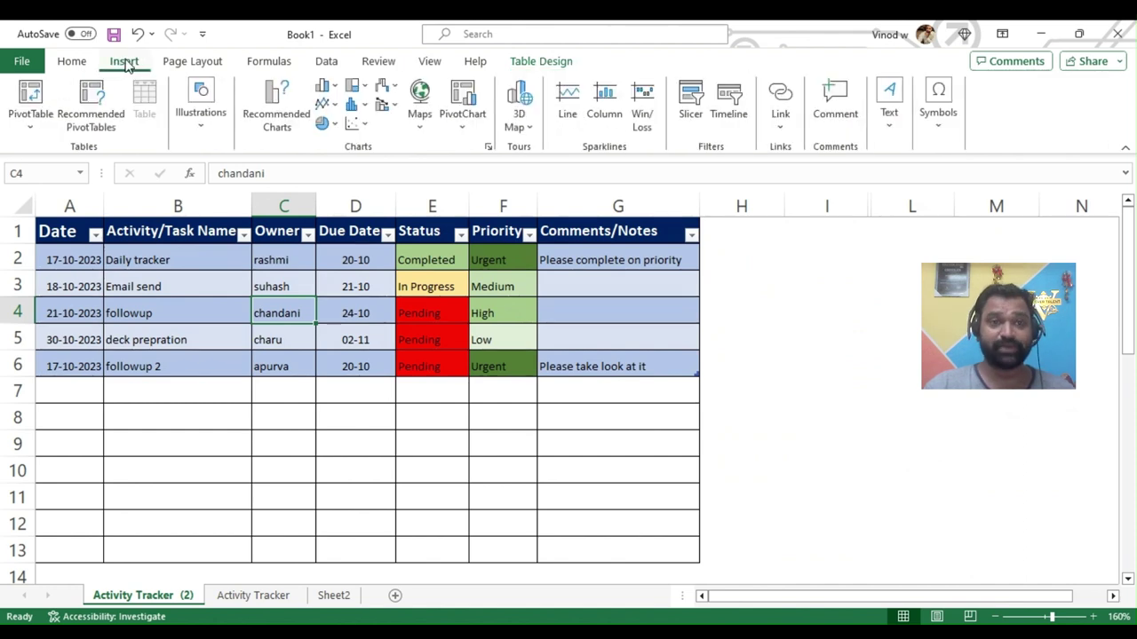
pyautogui.click(278, 131)
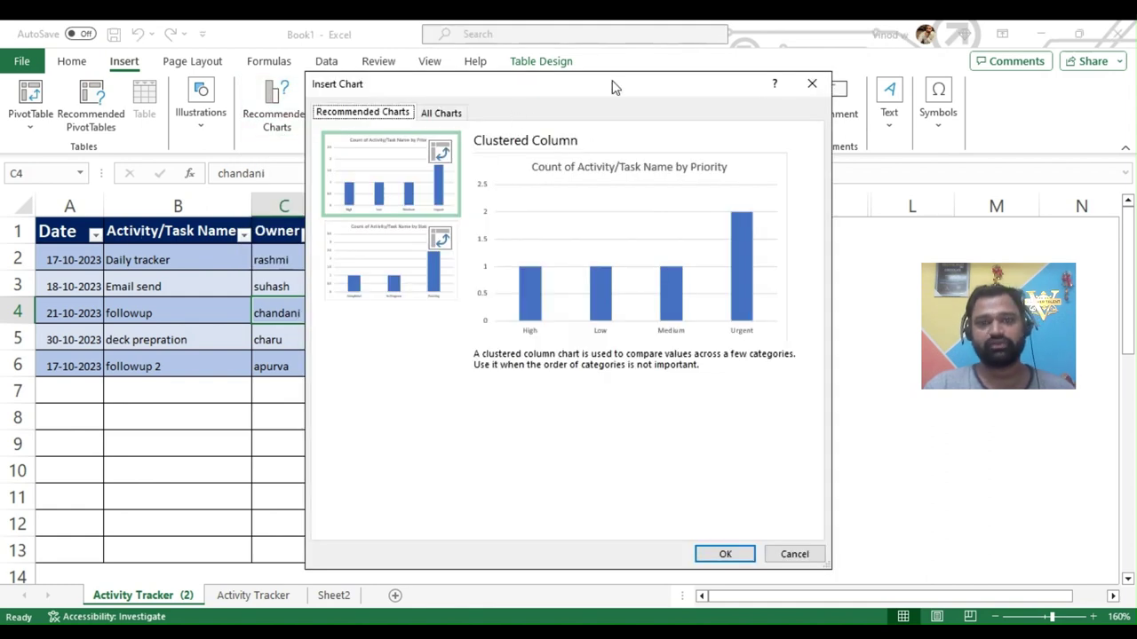
pyautogui.moveTo(613, 86); pyautogui.dragTo(468, 84)
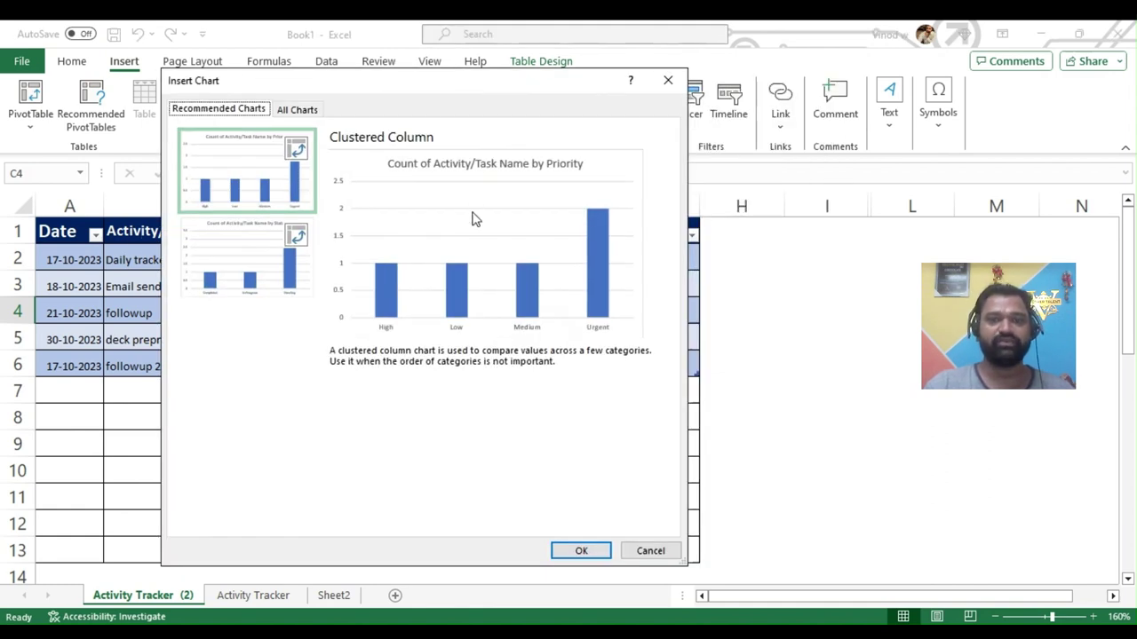
pyautogui.click(581, 550)
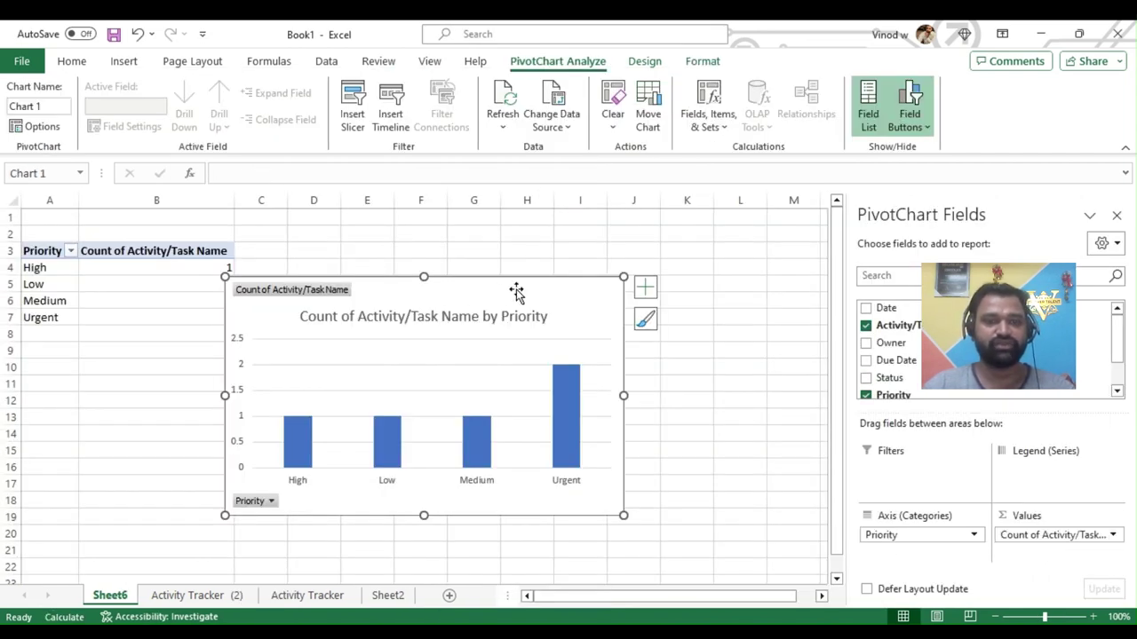
pyautogui.press('Delete')
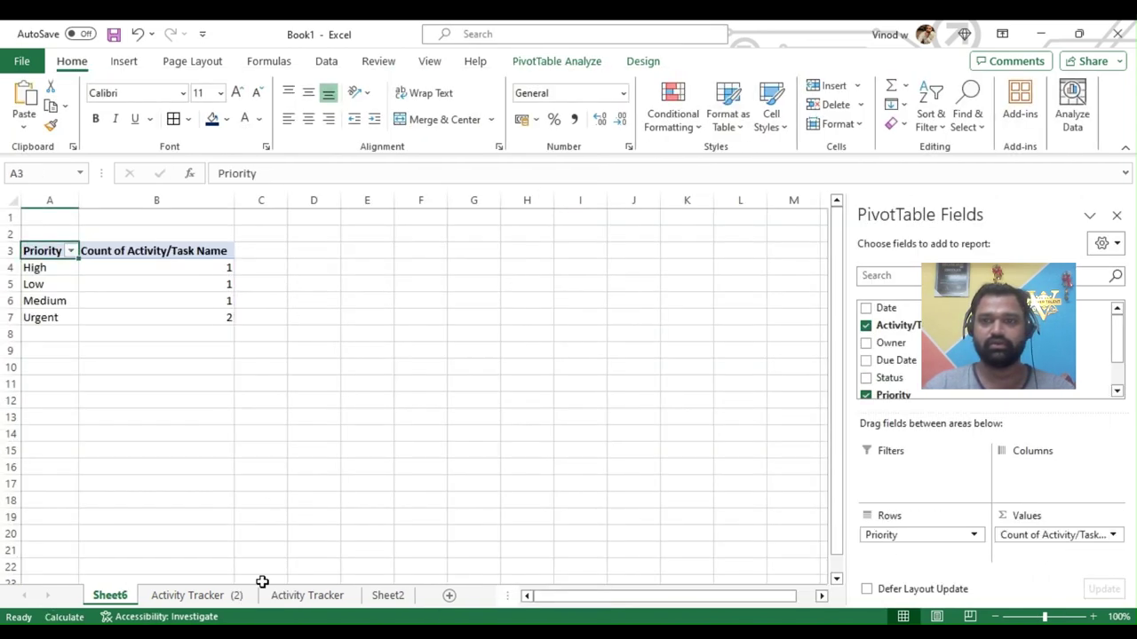
pyautogui.click(233, 593)
pyautogui.click(805, 338)
pyautogui.hotkey('ctrl', 'v')
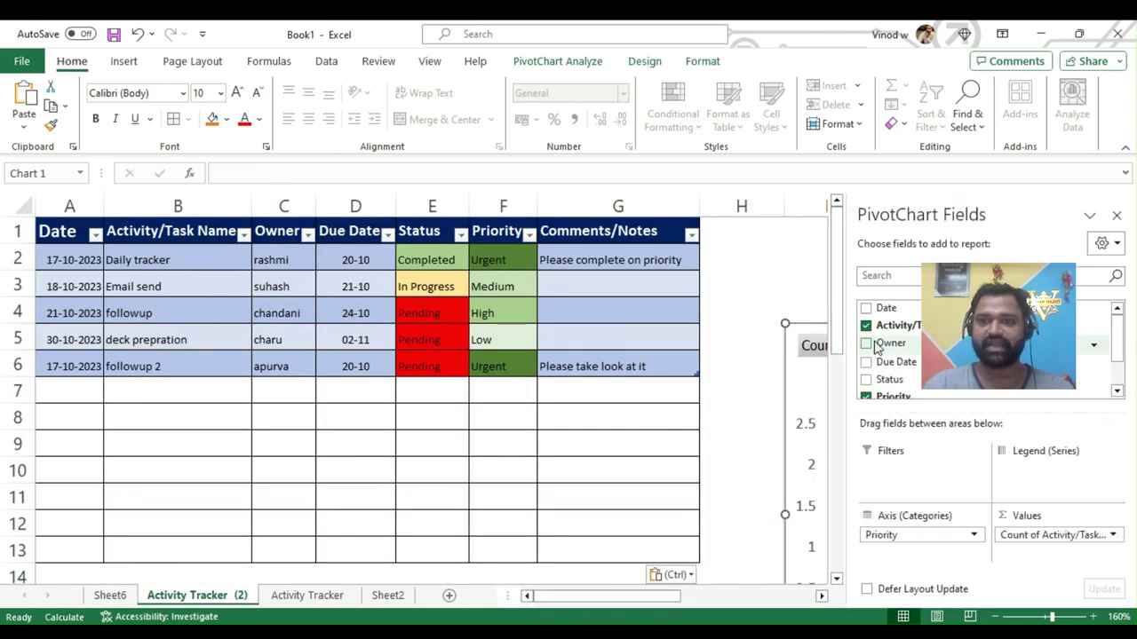
pyautogui.click(1117, 218)
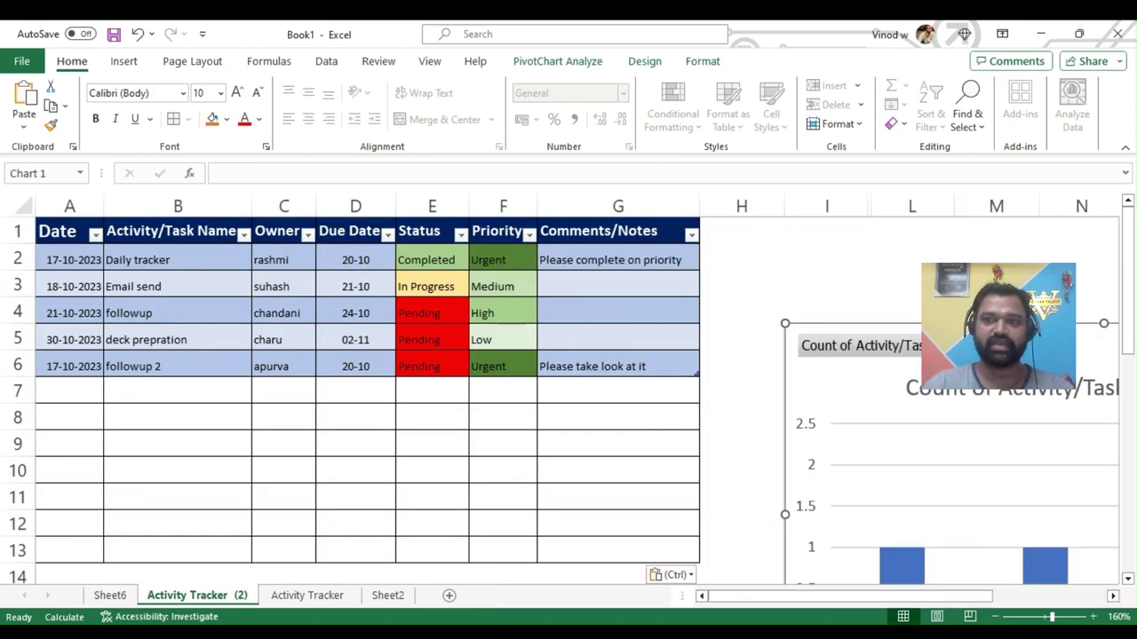
pyautogui.moveTo(1023, 338); pyautogui.dragTo(604, 264)
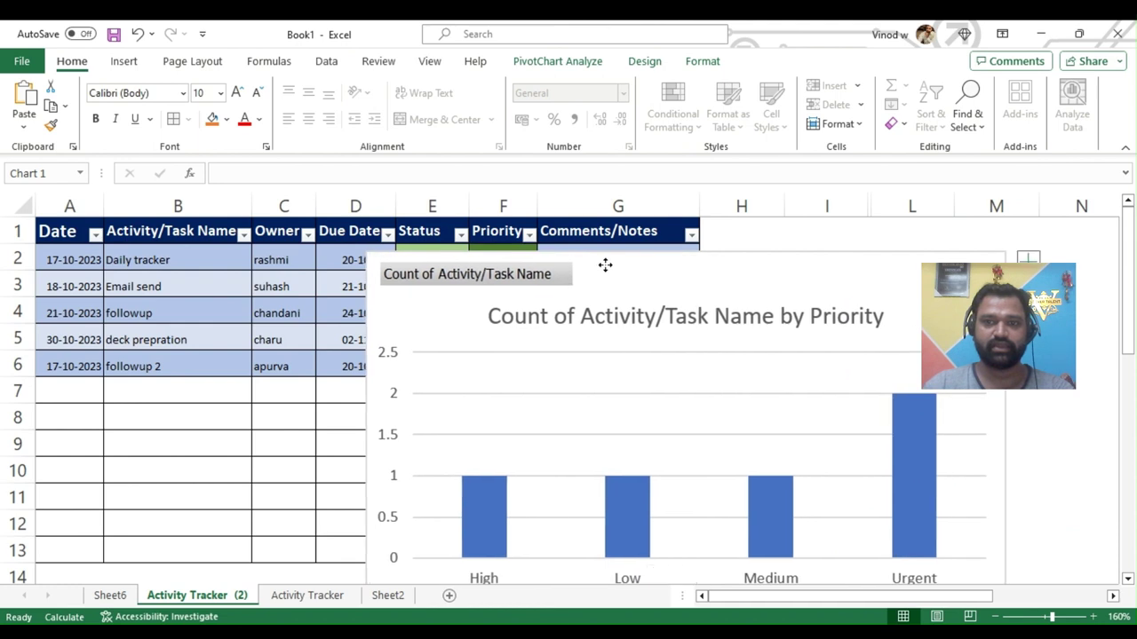
pyautogui.moveTo(1005, 251); pyautogui.dragTo(1048, 251)
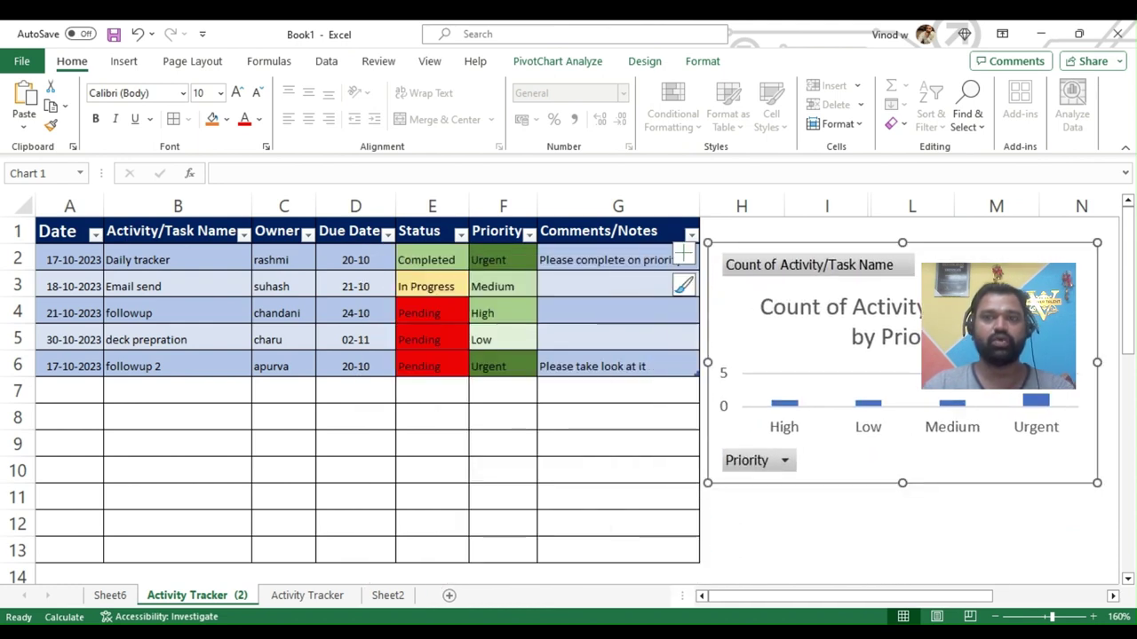
pyautogui.click(1030, 254)
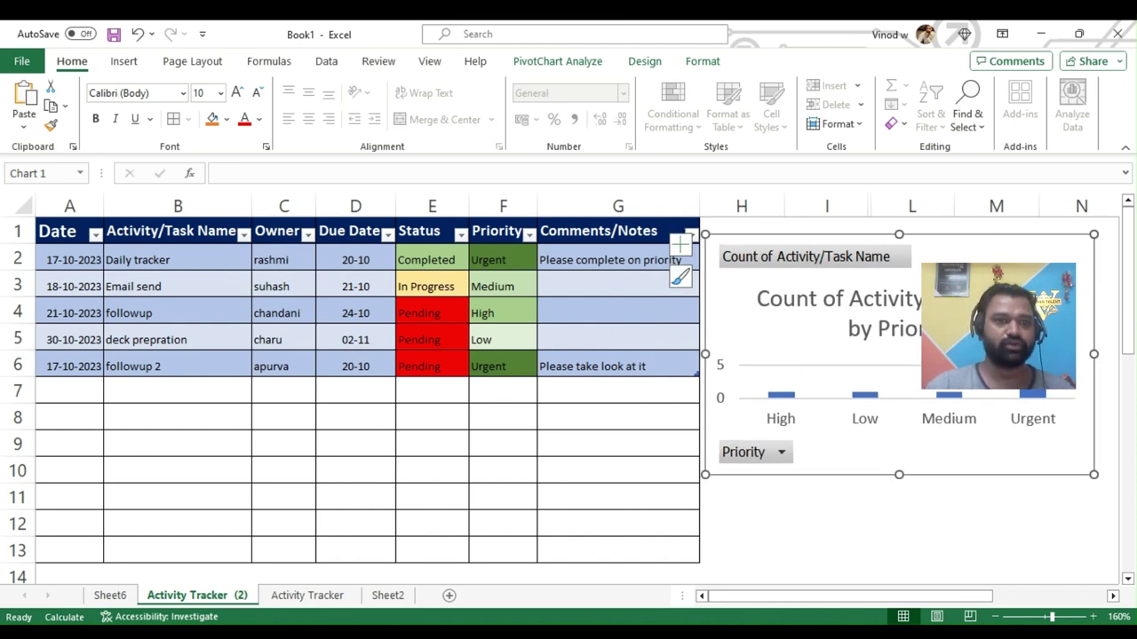
pyautogui.rightClick(18, 232)
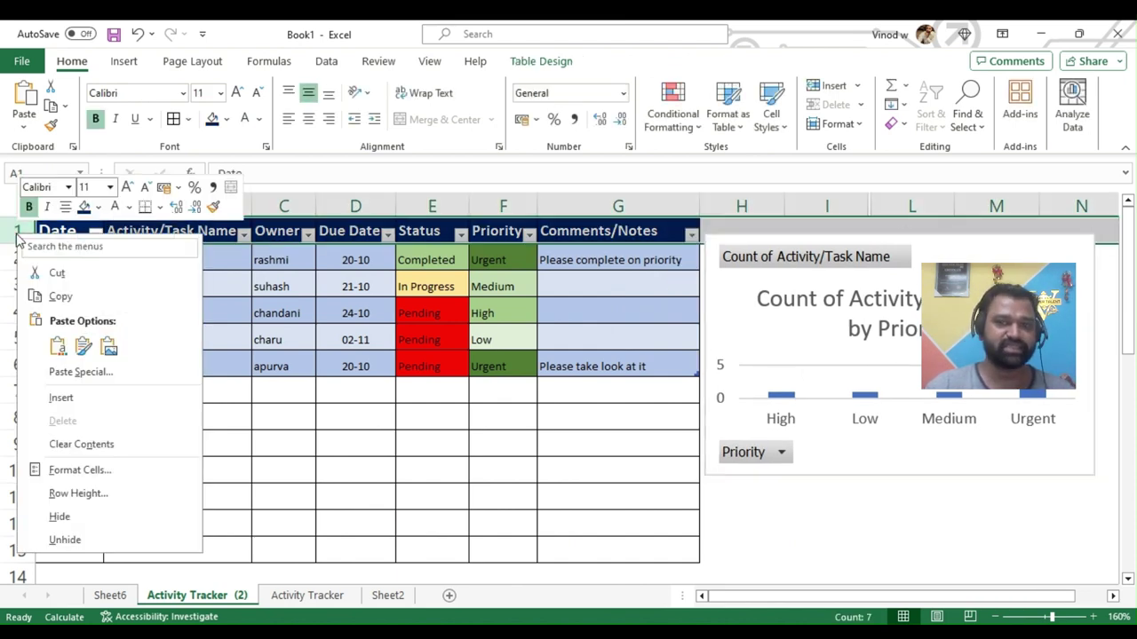
pyautogui.click(796, 484)
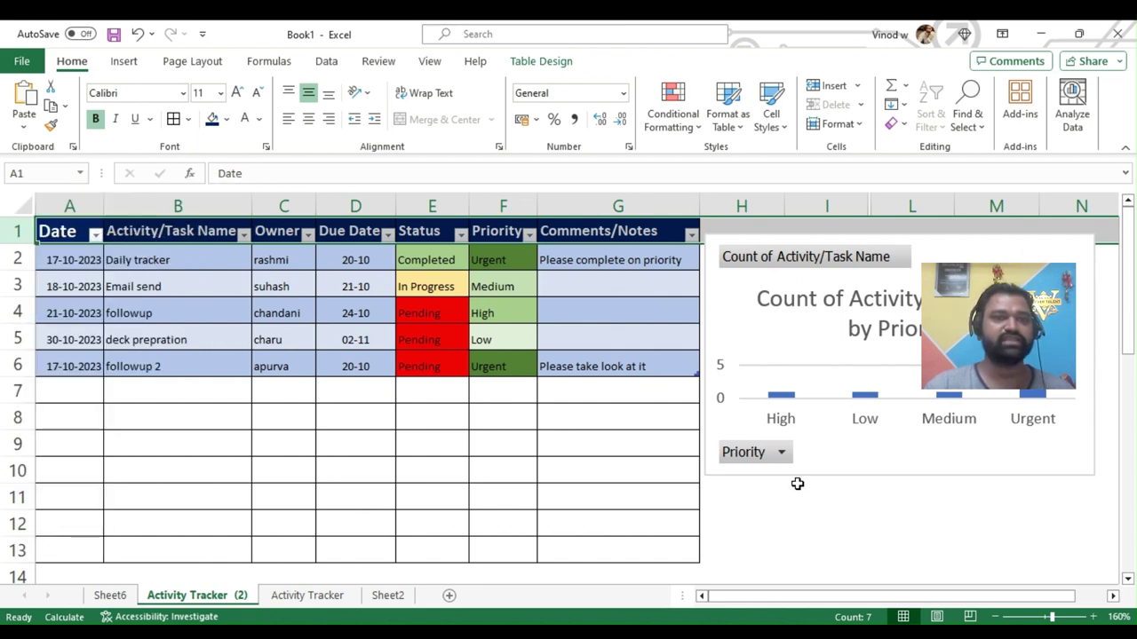
pyautogui.click(188, 284)
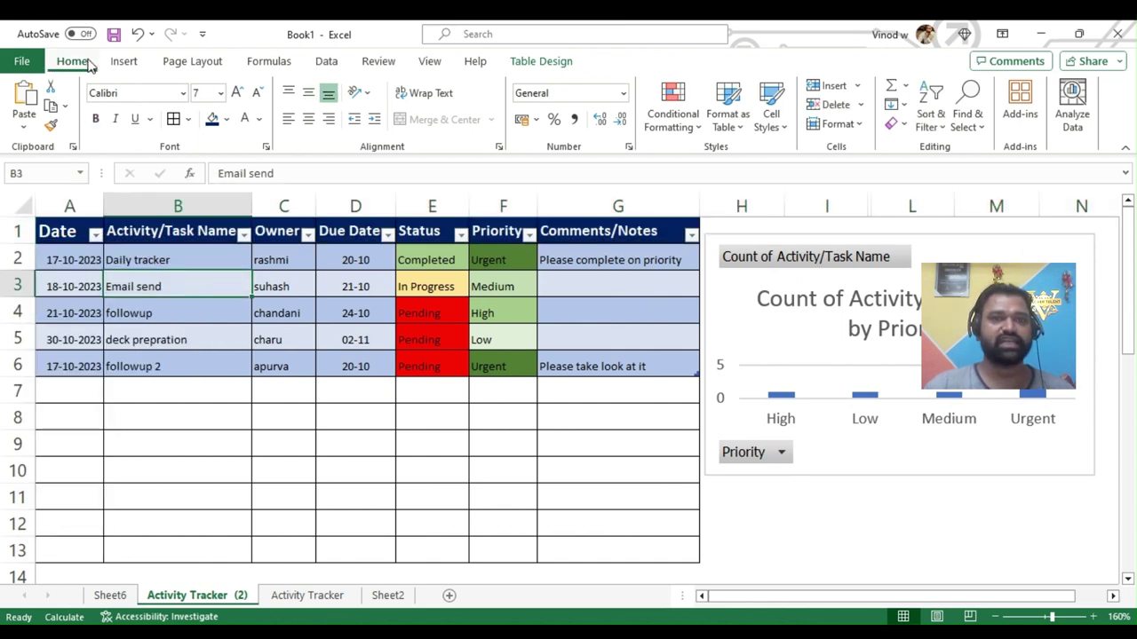
pyautogui.click(127, 65)
# Insert the recommended pivot chart counting tasks by Status.
pyautogui.click(276, 103)
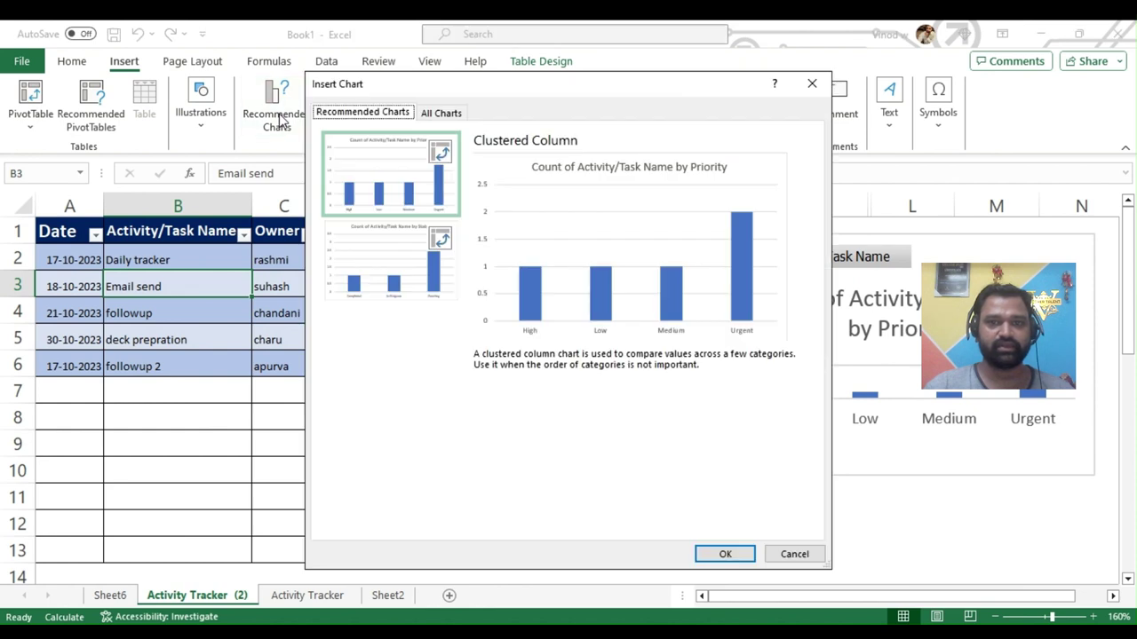
pyautogui.click(435, 263)
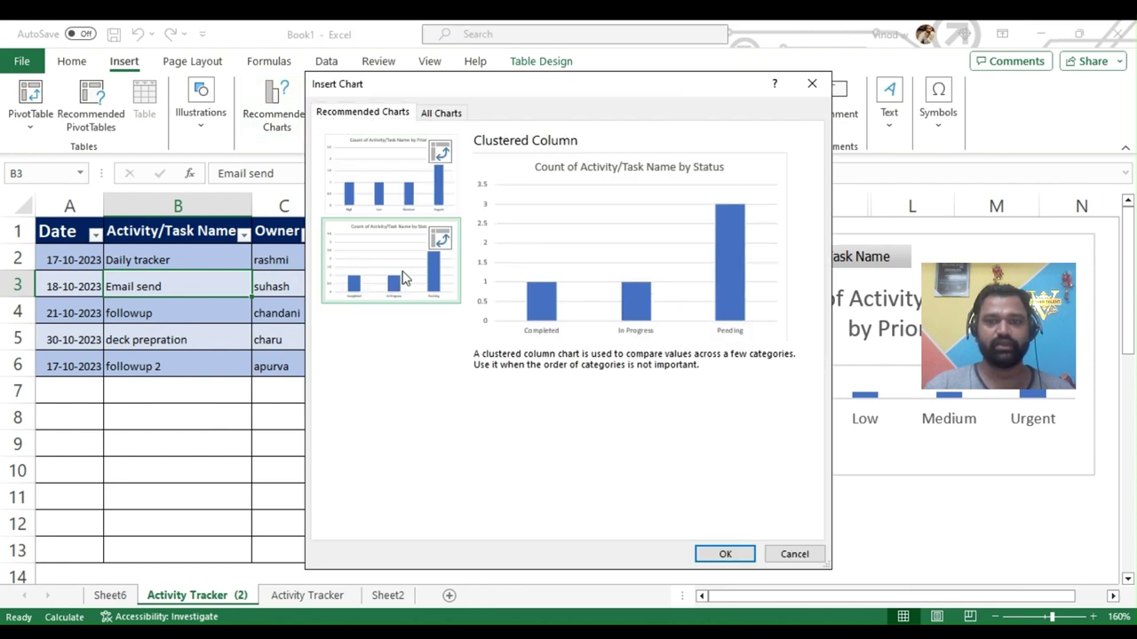
pyautogui.click(725, 553)
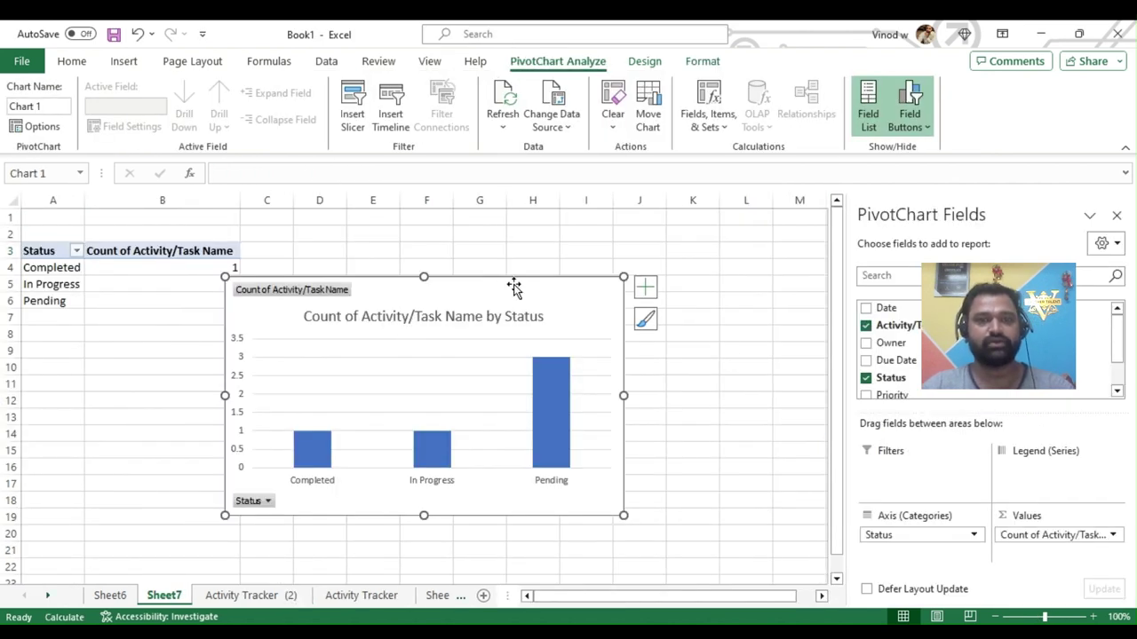
# Move the Status chart from Sheet7 onto Activity Tracker (2) below the Priority chart.
pyautogui.press('Delete')
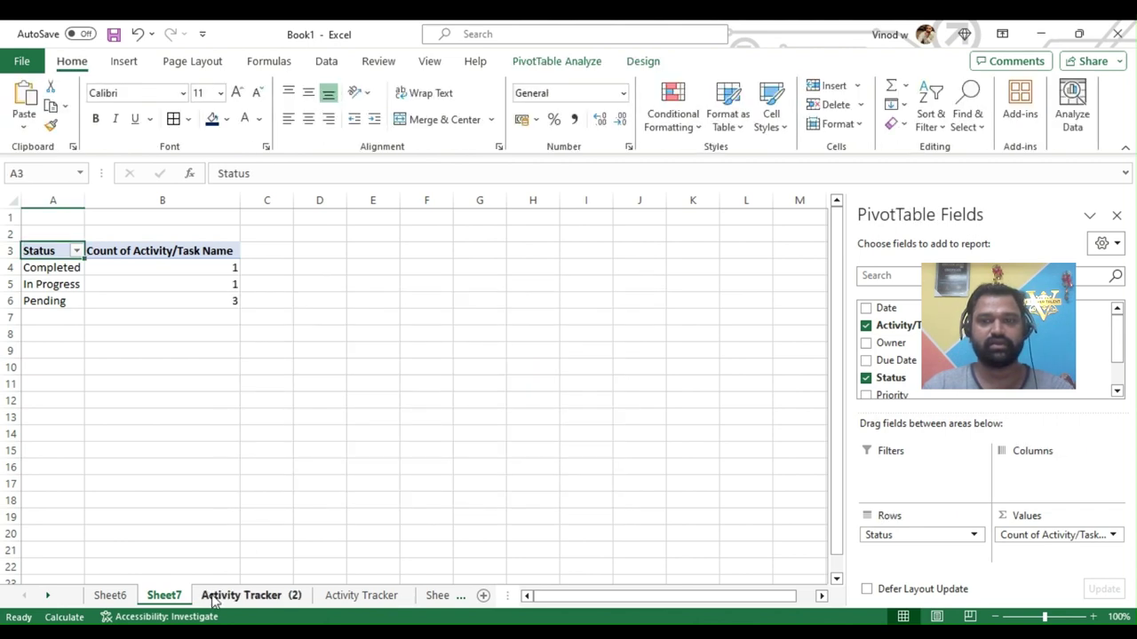
pyautogui.click(252, 595)
pyautogui.click(788, 527)
pyautogui.hotkey('ctrl', 'v')
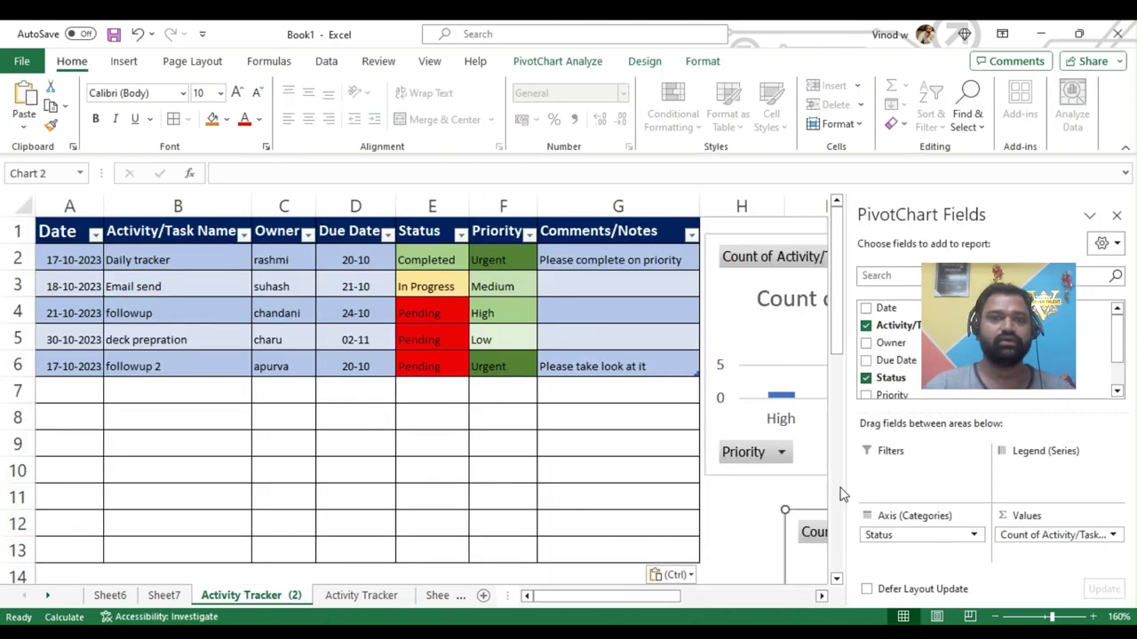
pyautogui.press('Escape')
pyautogui.click(190, 288)
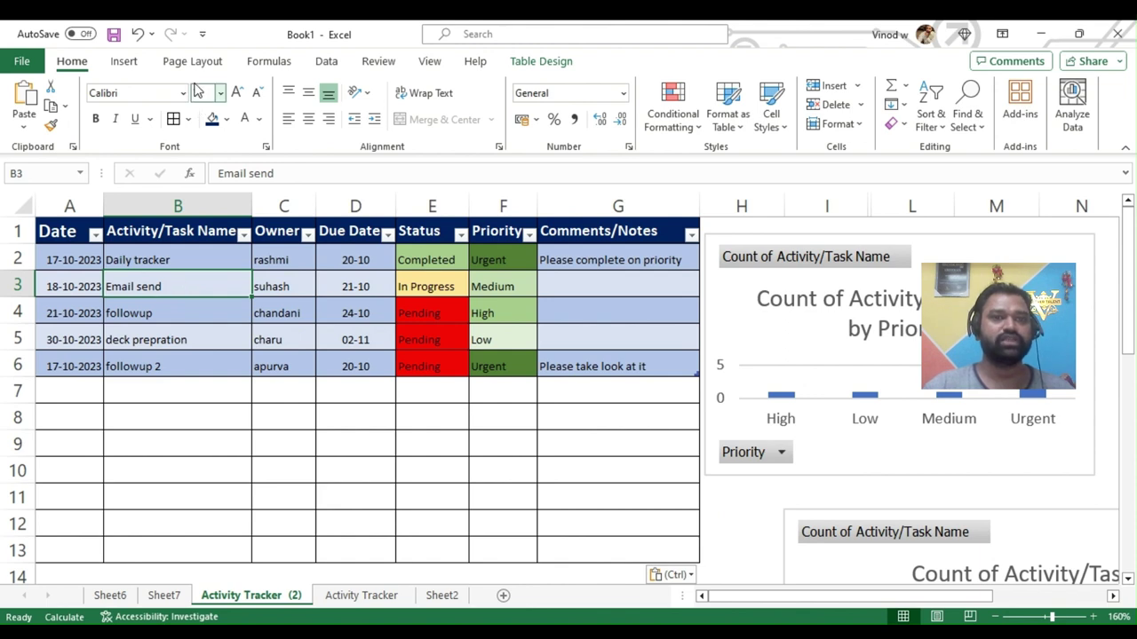
pyautogui.click(123, 60)
pyautogui.click(277, 114)
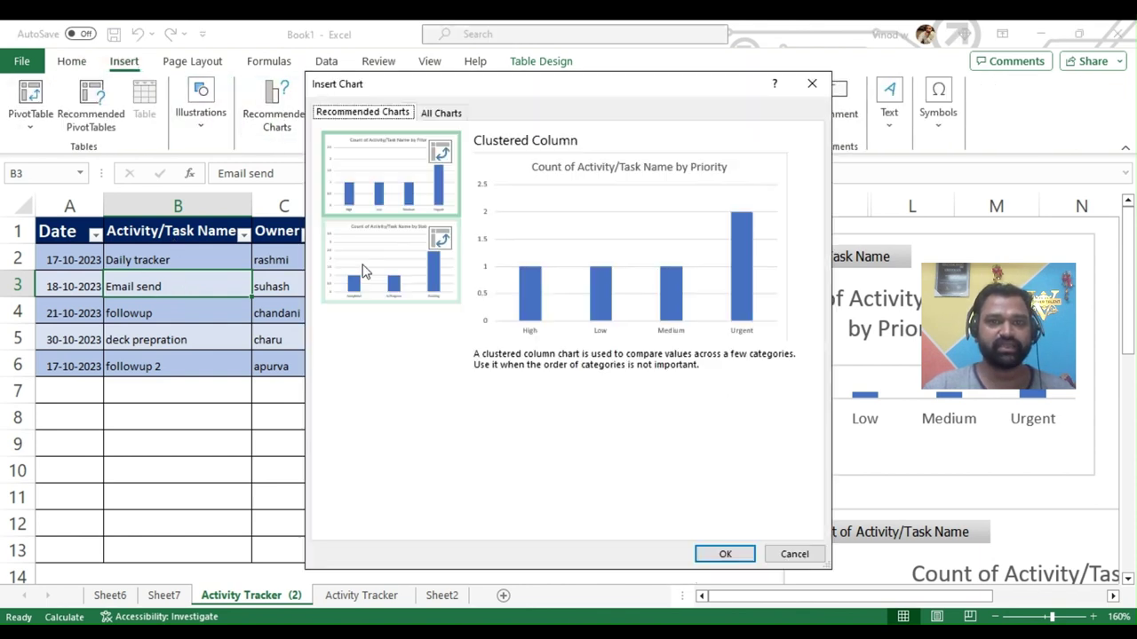
pyautogui.click(426, 116)
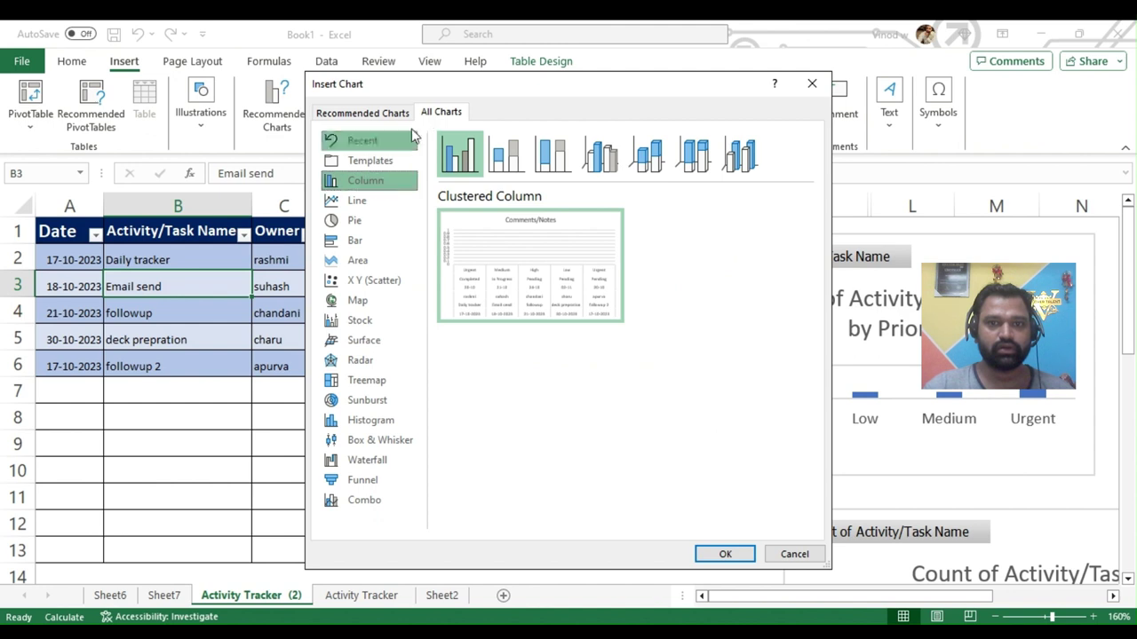
pyautogui.click(368, 206)
pyautogui.click(355, 241)
pyautogui.click(357, 260)
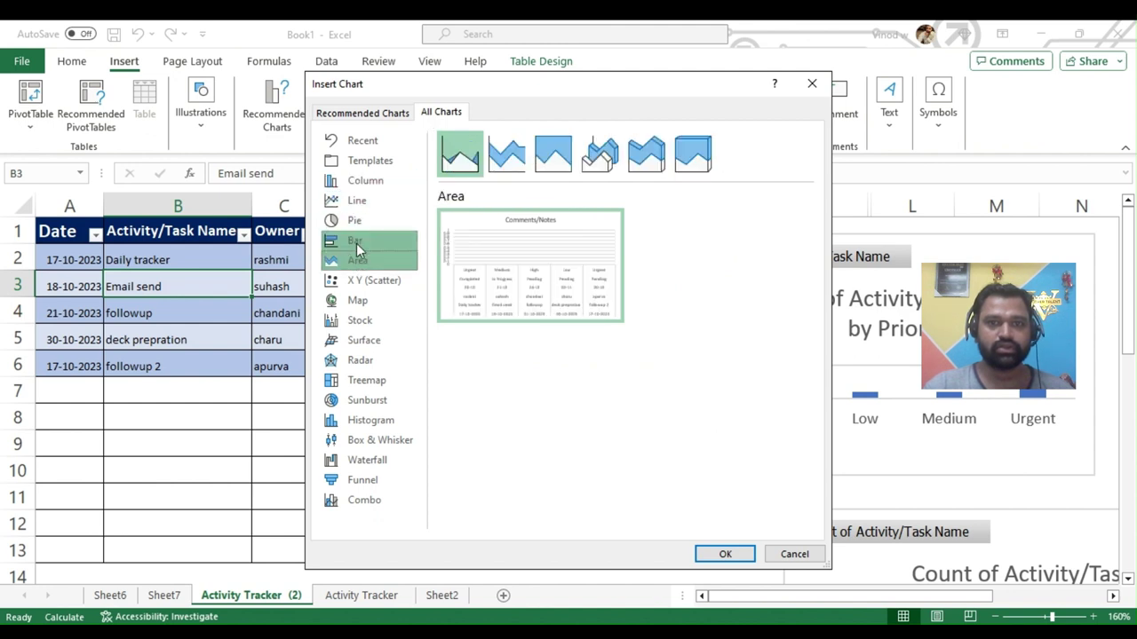
pyautogui.click(360, 222)
pyautogui.click(357, 260)
pyautogui.click(357, 300)
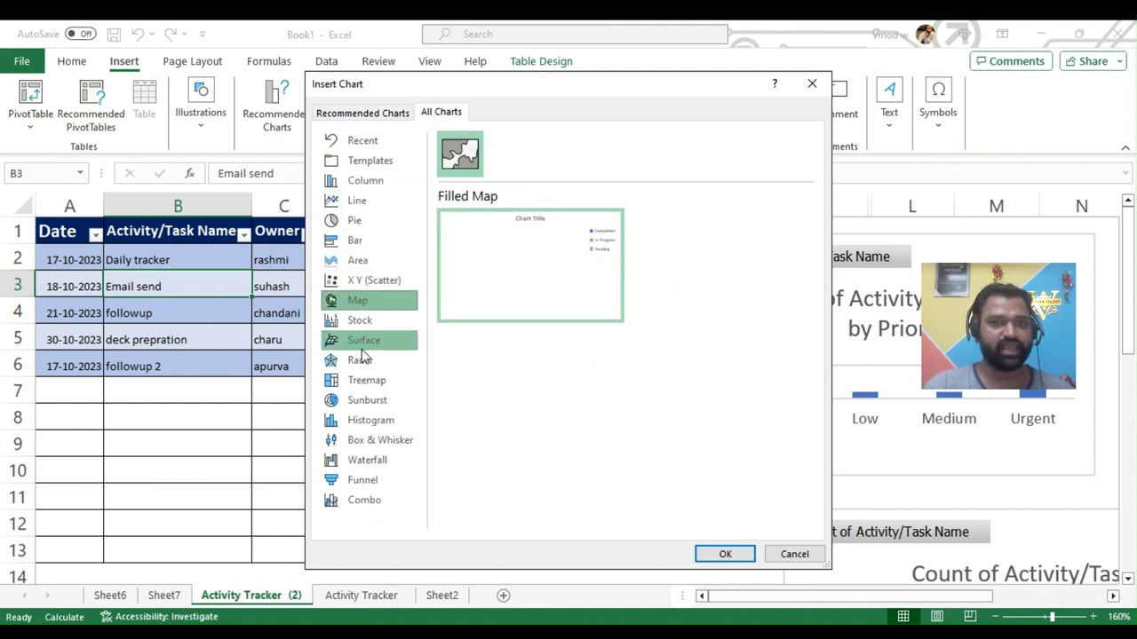
pyautogui.click(360, 346)
pyautogui.click(375, 382)
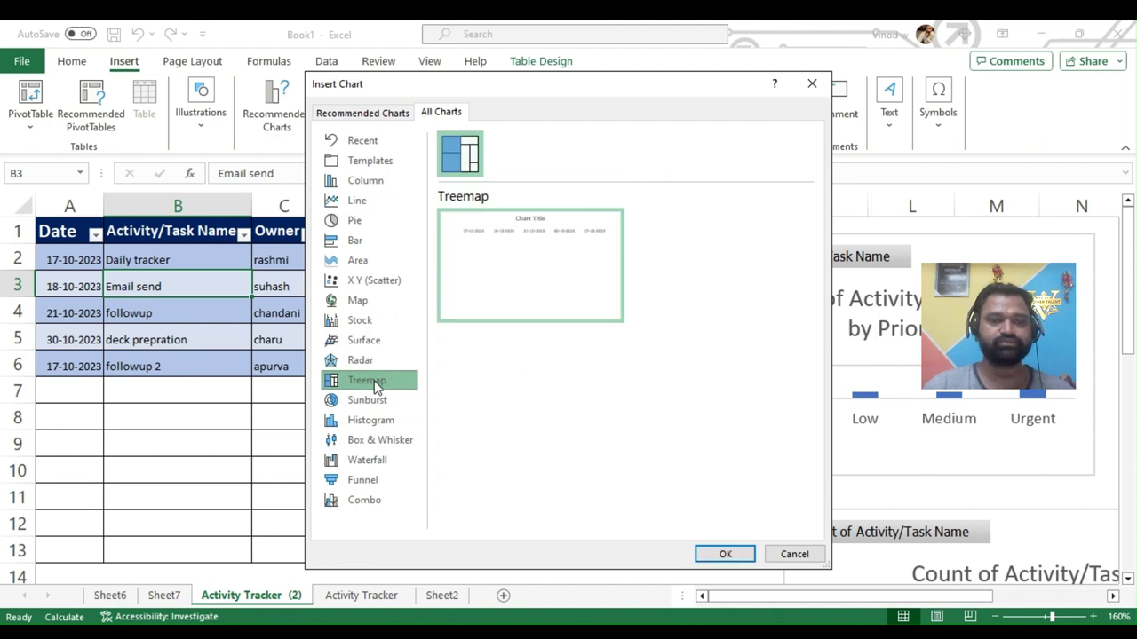
pyautogui.click(367, 460)
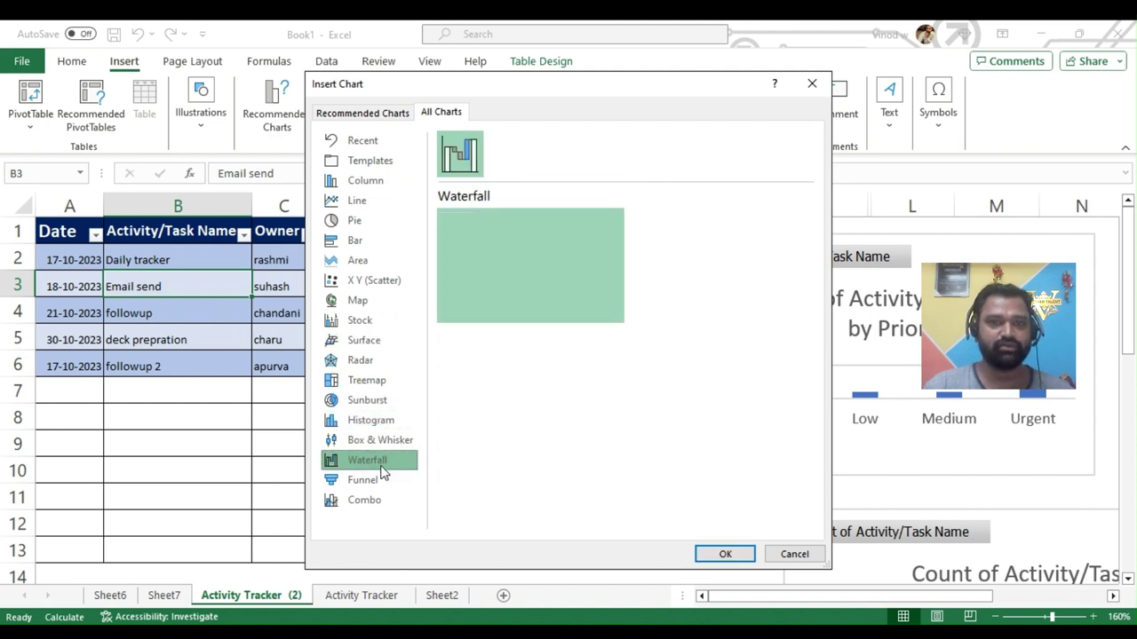
pyautogui.click(373, 480)
pyautogui.click(371, 503)
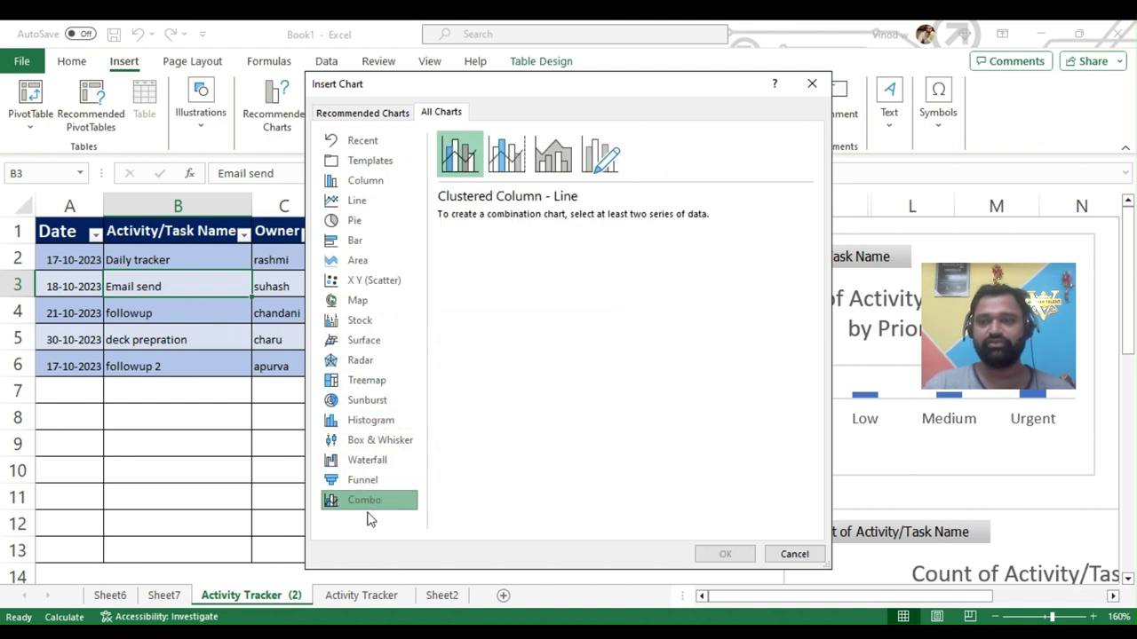
pyautogui.click(794, 555)
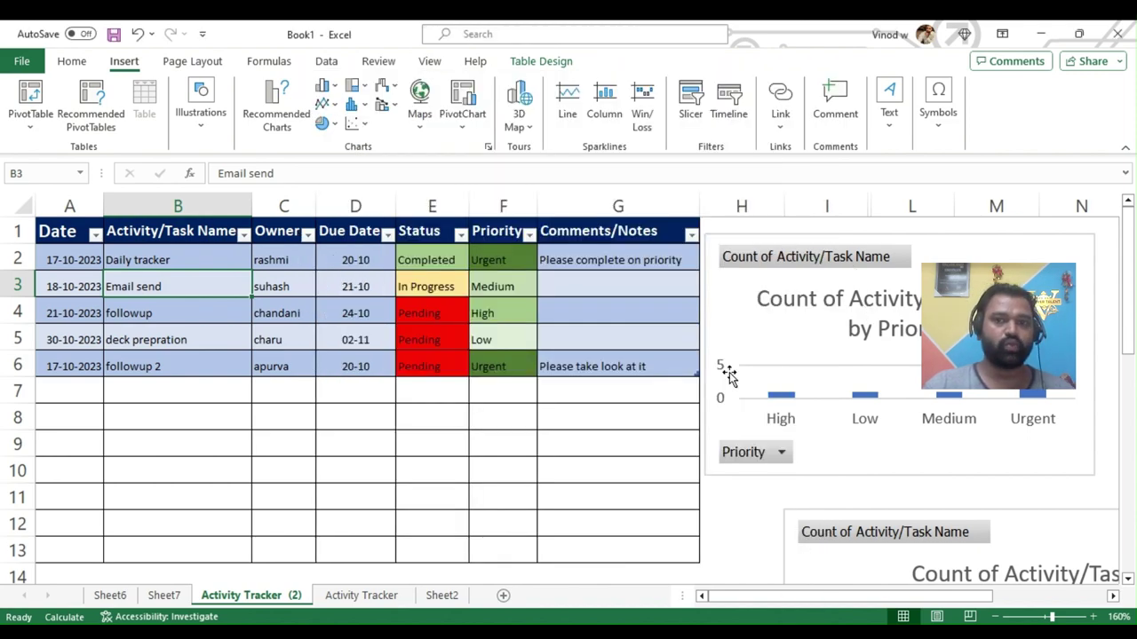
# Delete the Status chart's title, keeping the chart itself.
pyautogui.click(306, 545)
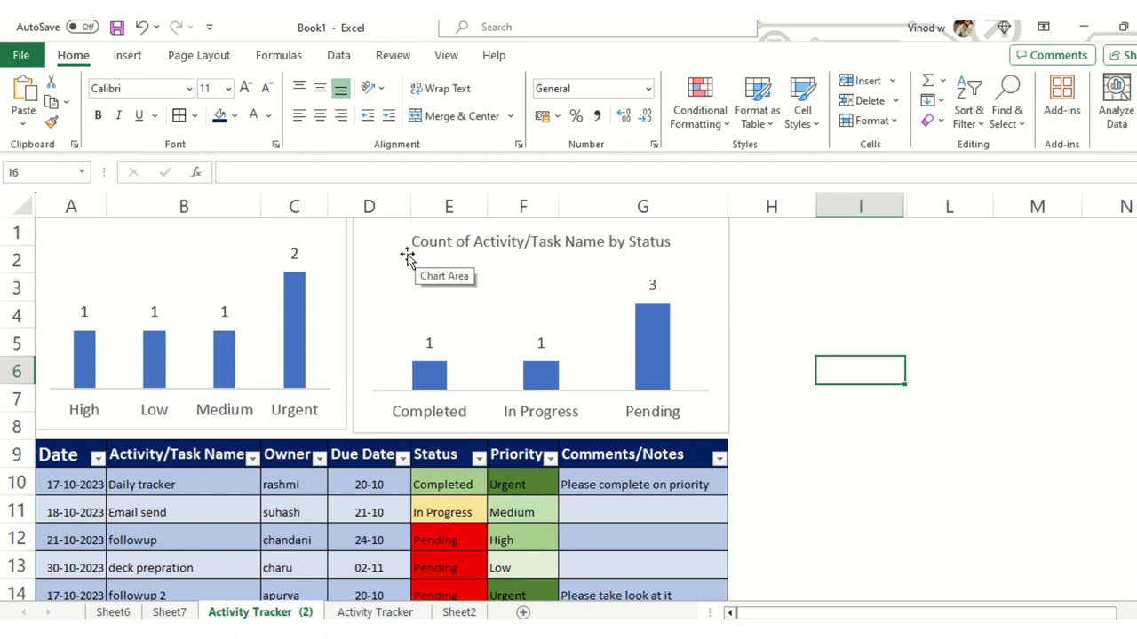
pyautogui.click(407, 257)
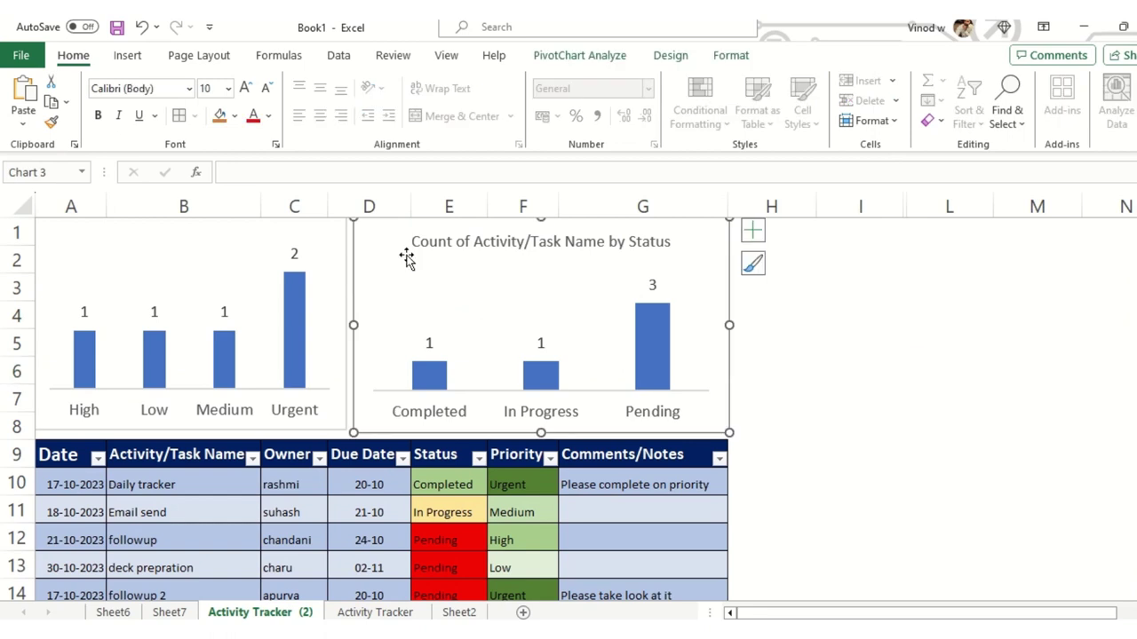
pyautogui.click(486, 251)
pyautogui.click(494, 265)
pyautogui.click(496, 257)
pyautogui.press('Escape')
pyautogui.press('Delete')
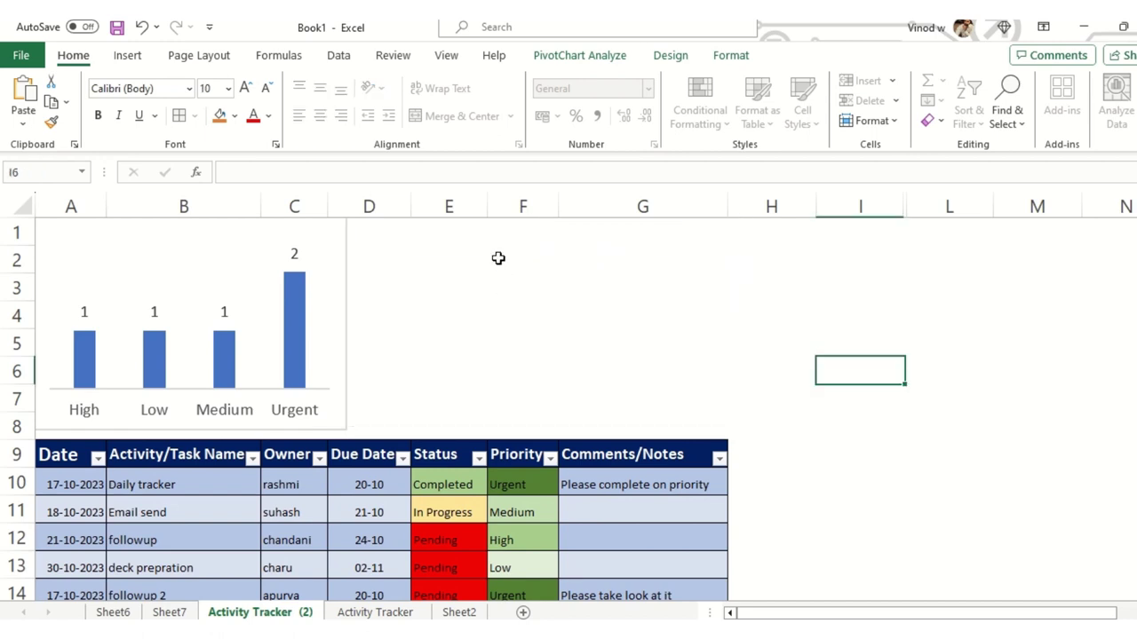
pyautogui.hotkey('ctrl', 'z')
pyautogui.click(508, 255)
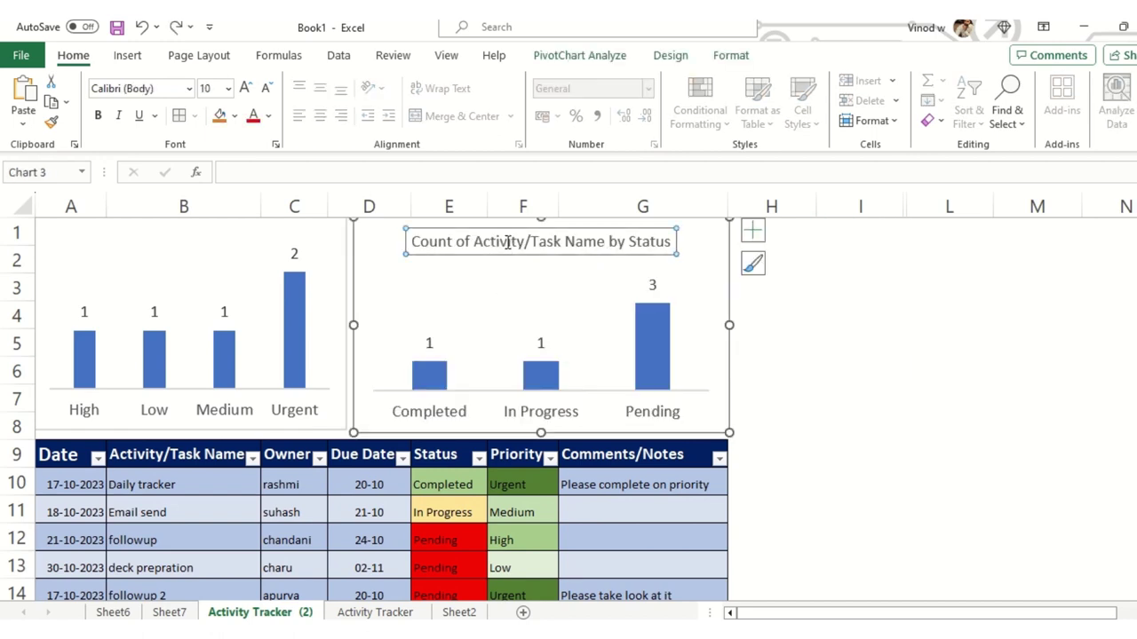
pyautogui.press('Delete')
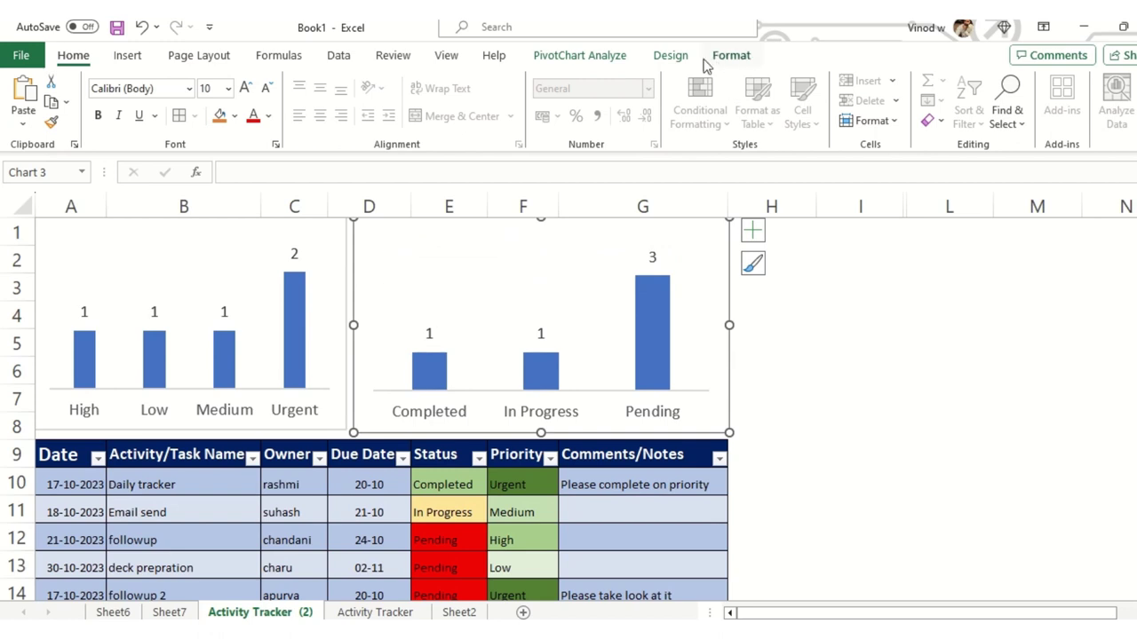
# Set Shape Outline to No Outline on both the Status and Priority charts.
pyautogui.click(733, 61)
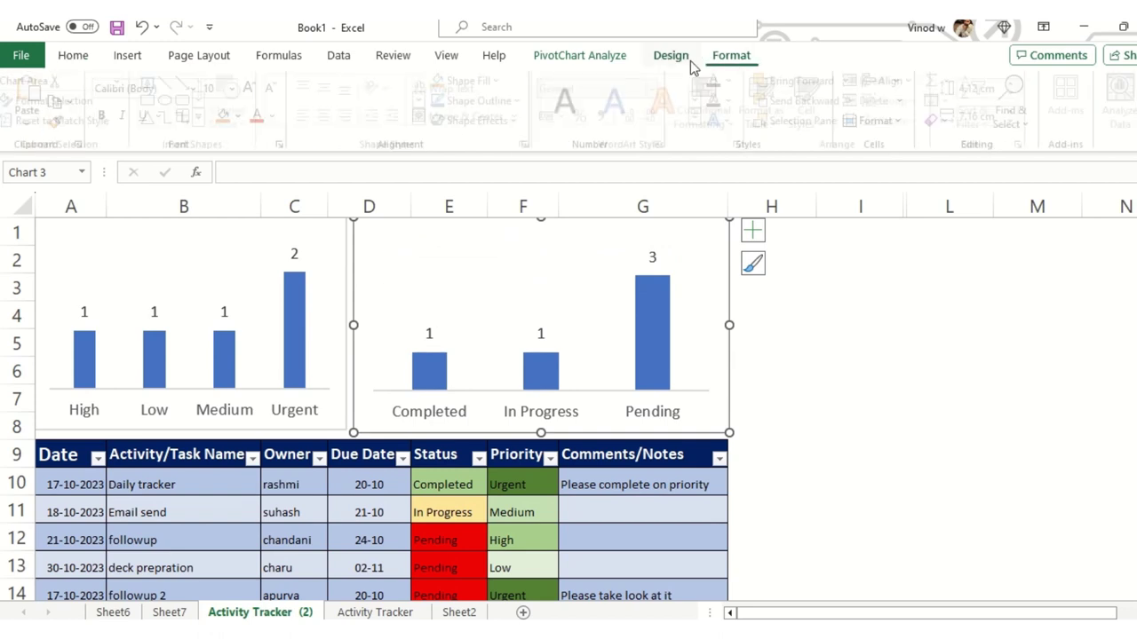
pyautogui.click(684, 62)
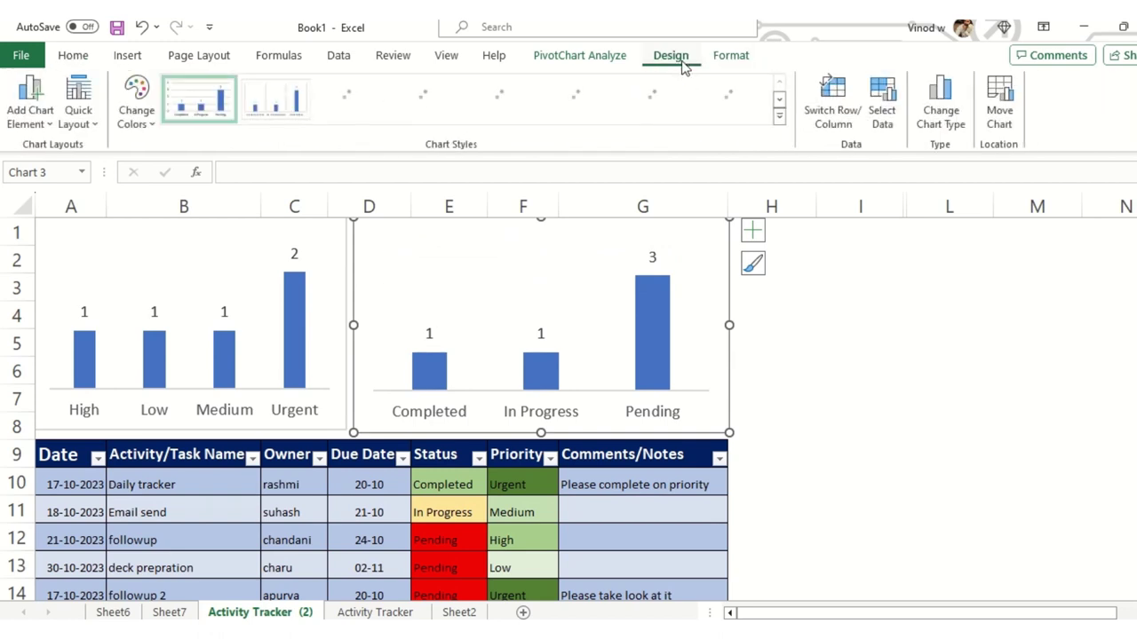
pyautogui.click(730, 56)
pyautogui.click(487, 101)
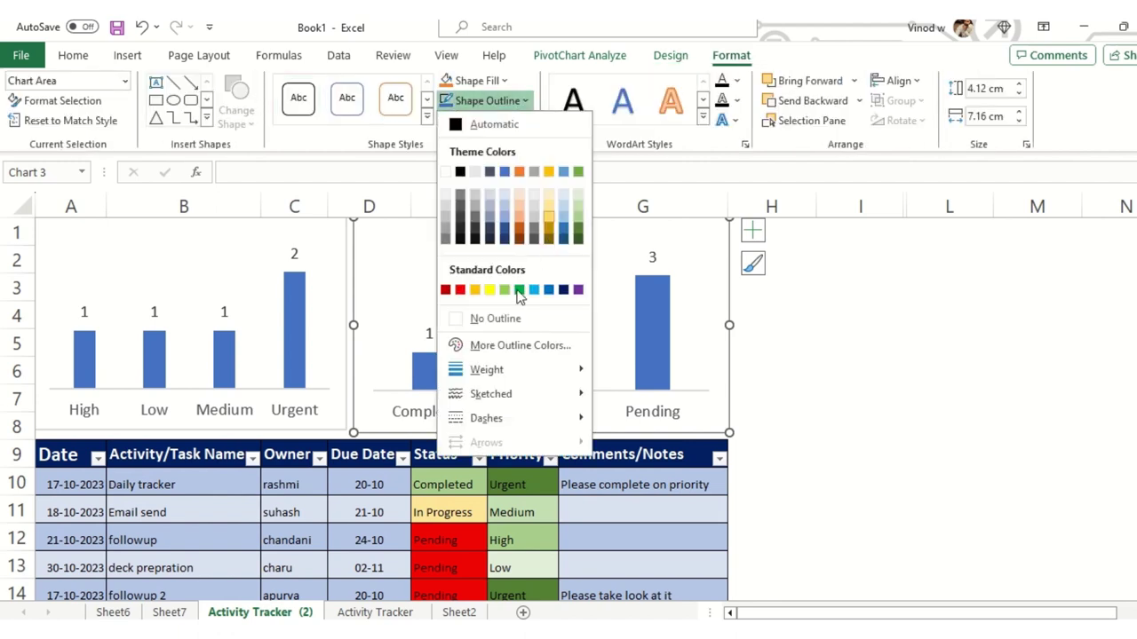
pyautogui.click(510, 324)
pyautogui.click(267, 228)
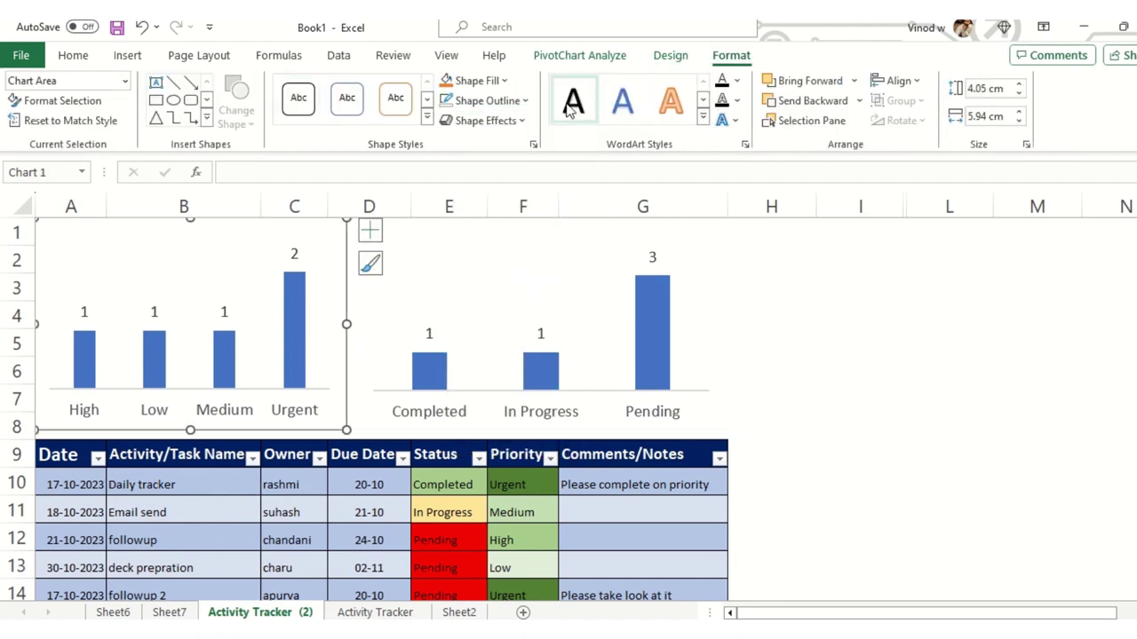
pyautogui.click(520, 101)
pyautogui.click(512, 325)
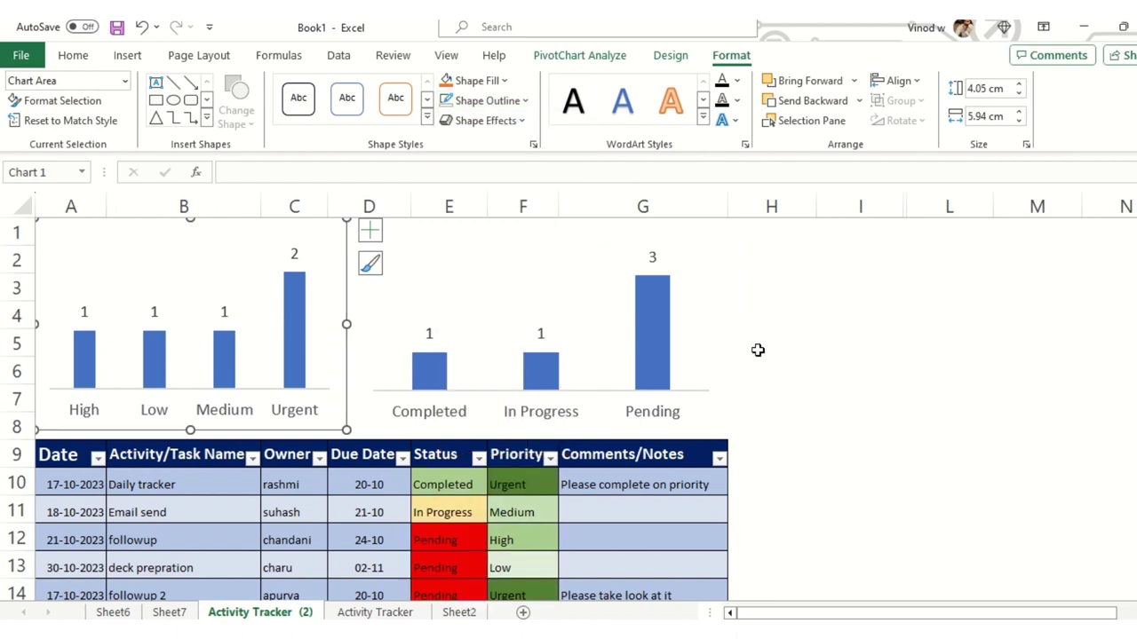
pyautogui.click(756, 350)
pyautogui.click(503, 261)
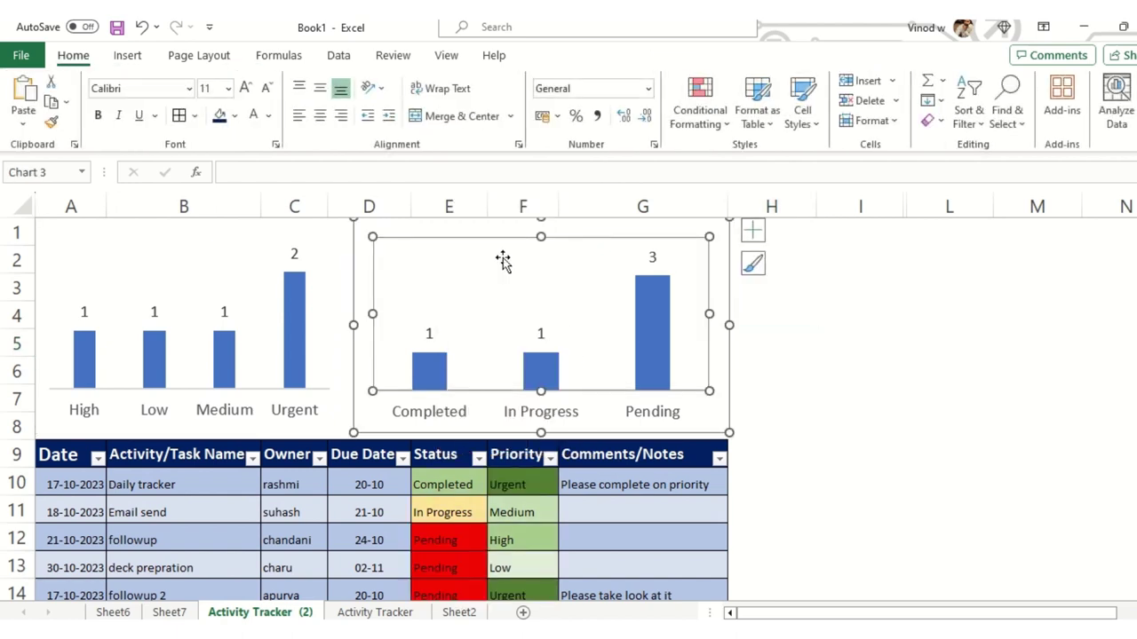
pyautogui.click(768, 340)
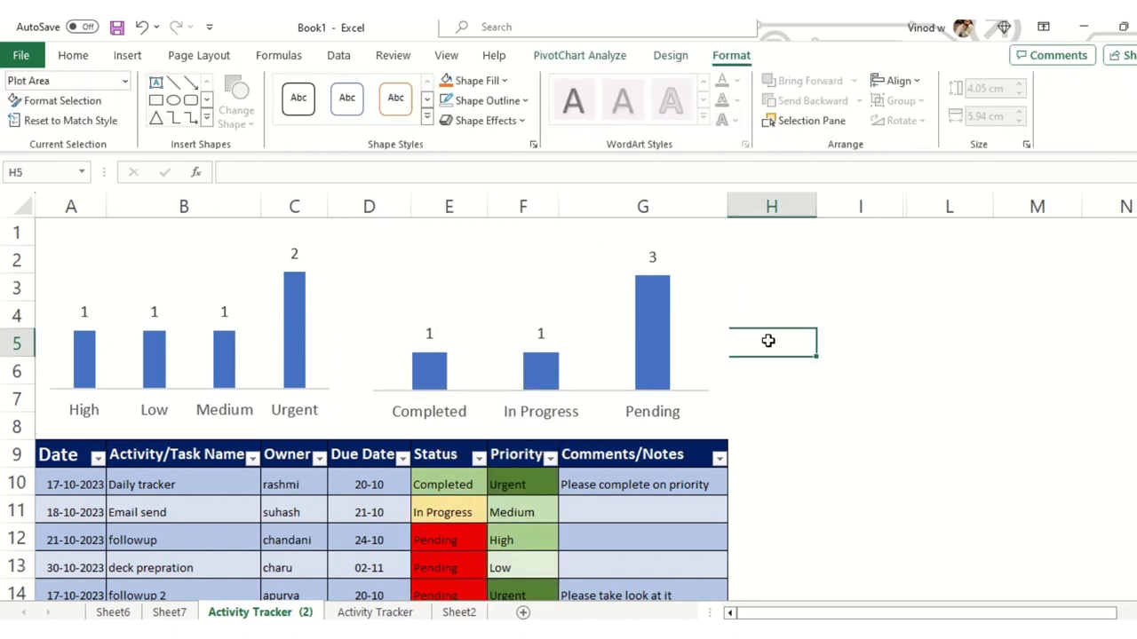
# Draw a thin vertical rectangle down column D between the Priority and Status charts.
pyautogui.click(132, 56)
pyautogui.click(210, 102)
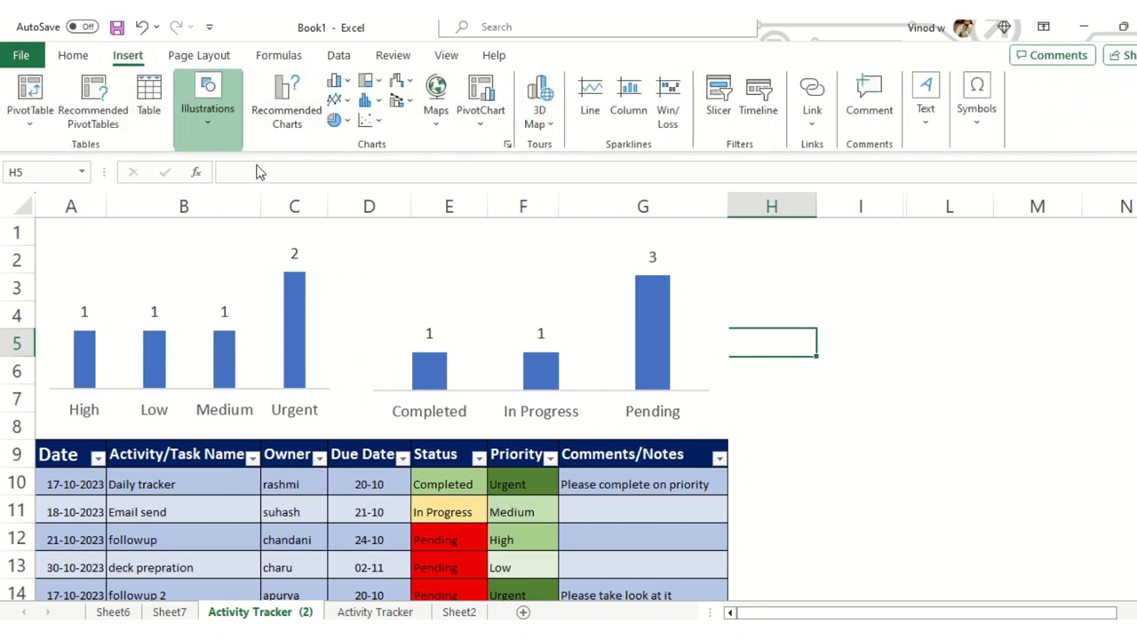
pyautogui.click(238, 210)
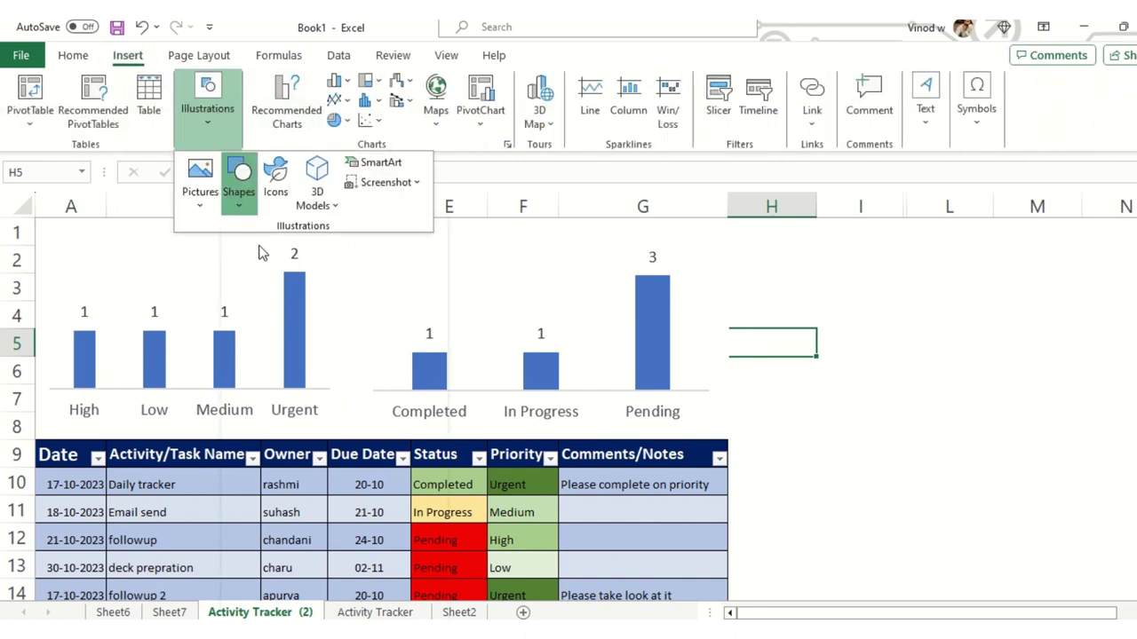
pyautogui.press('Escape')
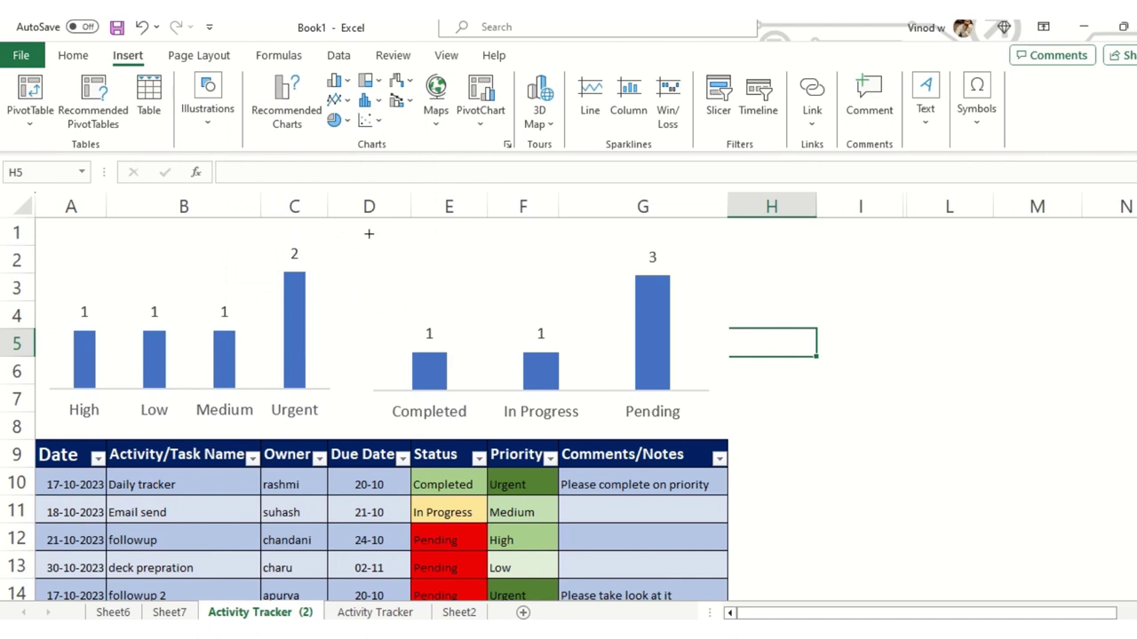
pyautogui.moveTo(359, 282); pyautogui.dragTo(361, 424)
pyautogui.press('Delete')
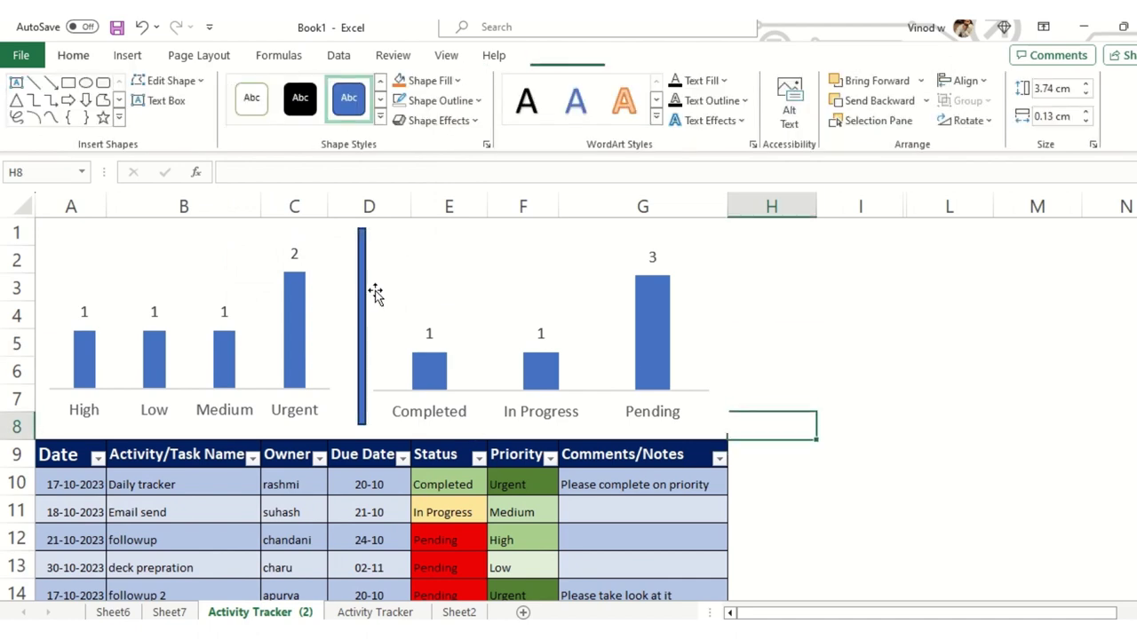
pyautogui.scroll(-3, 368, 348)
pyautogui.scroll(2, 379, 424)
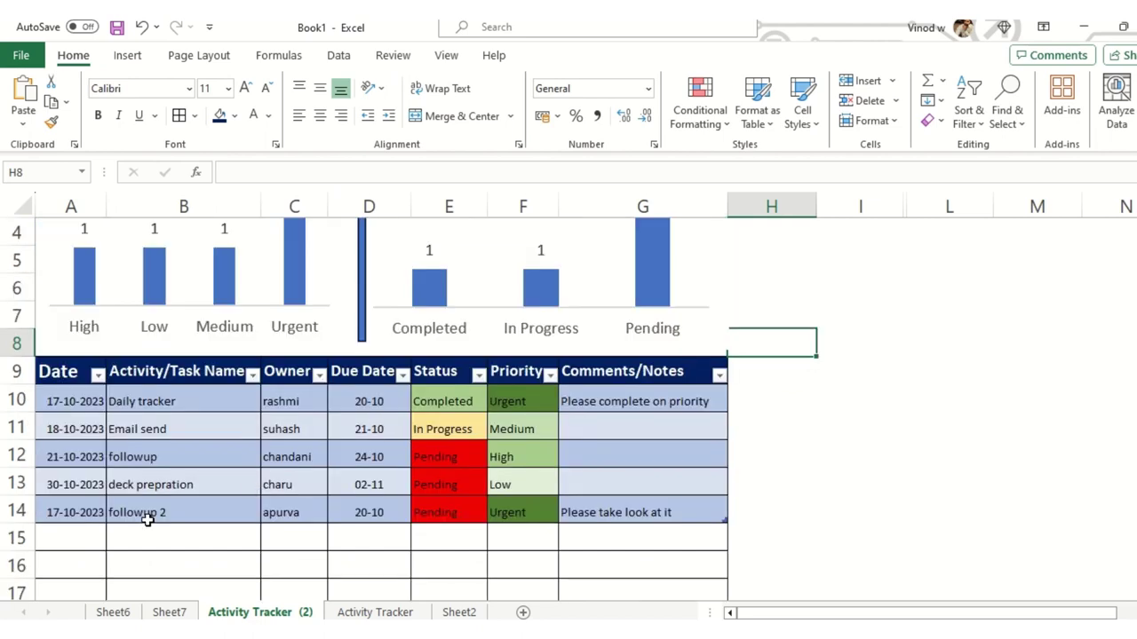
# Enter the date 07-10-2023 in A15 for the new task row.
pyautogui.click(86, 525)
pyautogui.scroll(1, 127, 542)
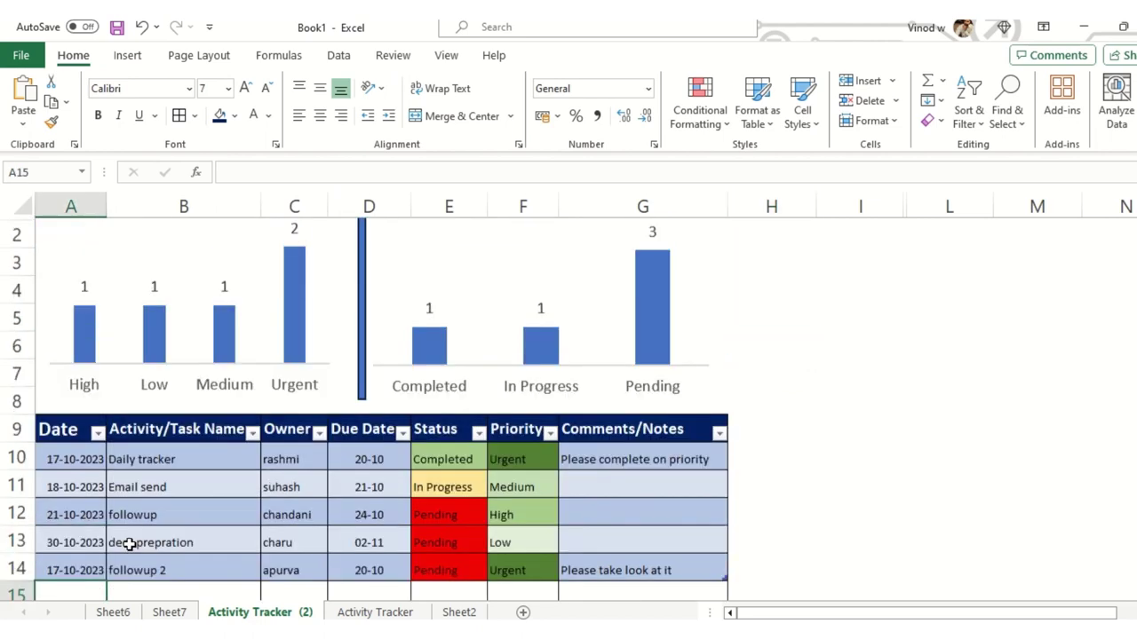
pyautogui.scroll(-1, 160, 517)
pyautogui.scroll(1, 157, 515)
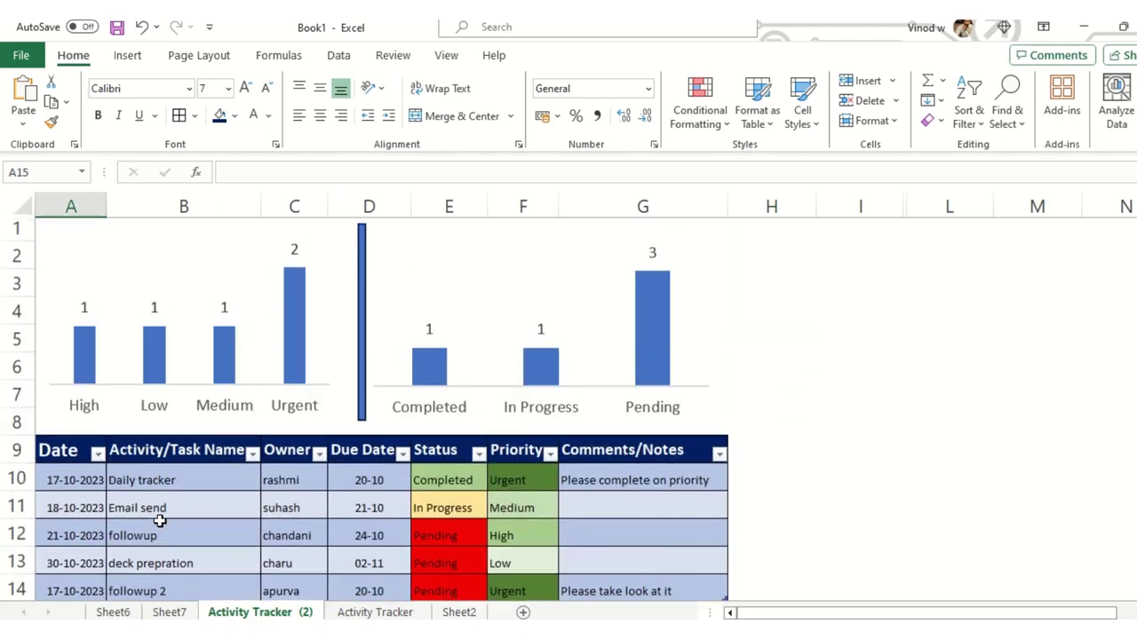
pyautogui.scroll(-1, 213, 489)
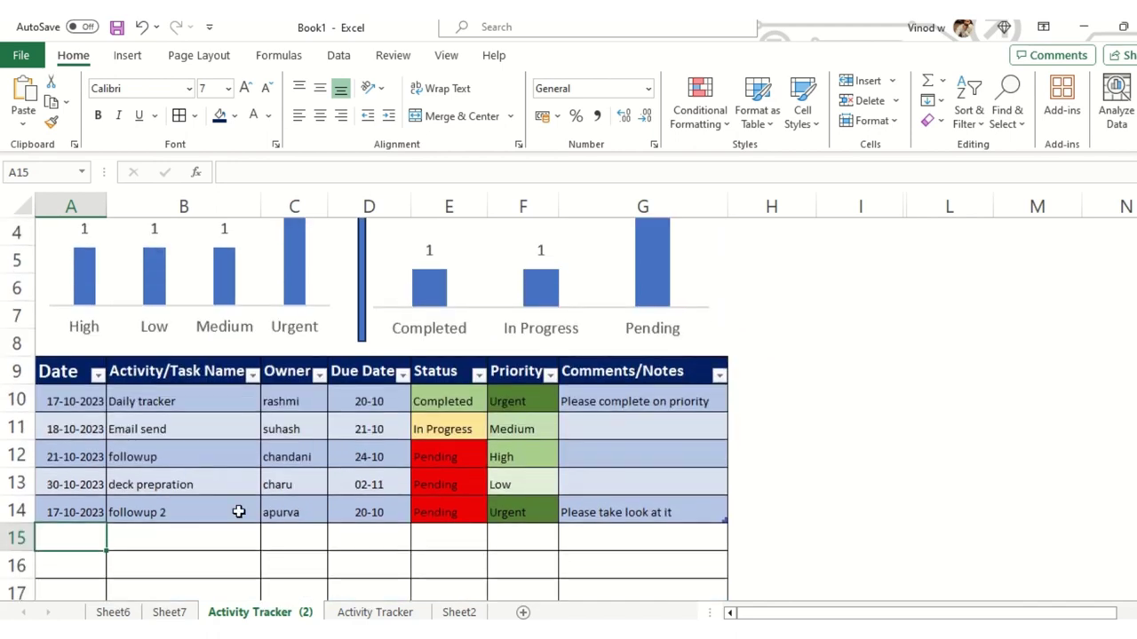
pyautogui.hotkey('ctrl', ';')
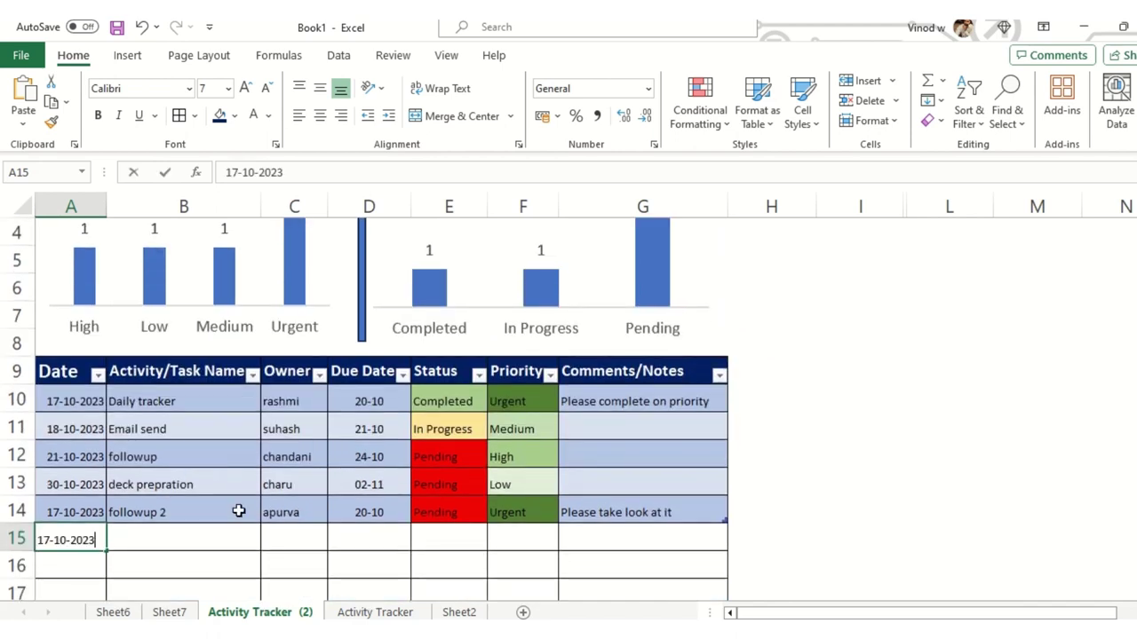
pyautogui.press('Return')
pyautogui.press('Up')
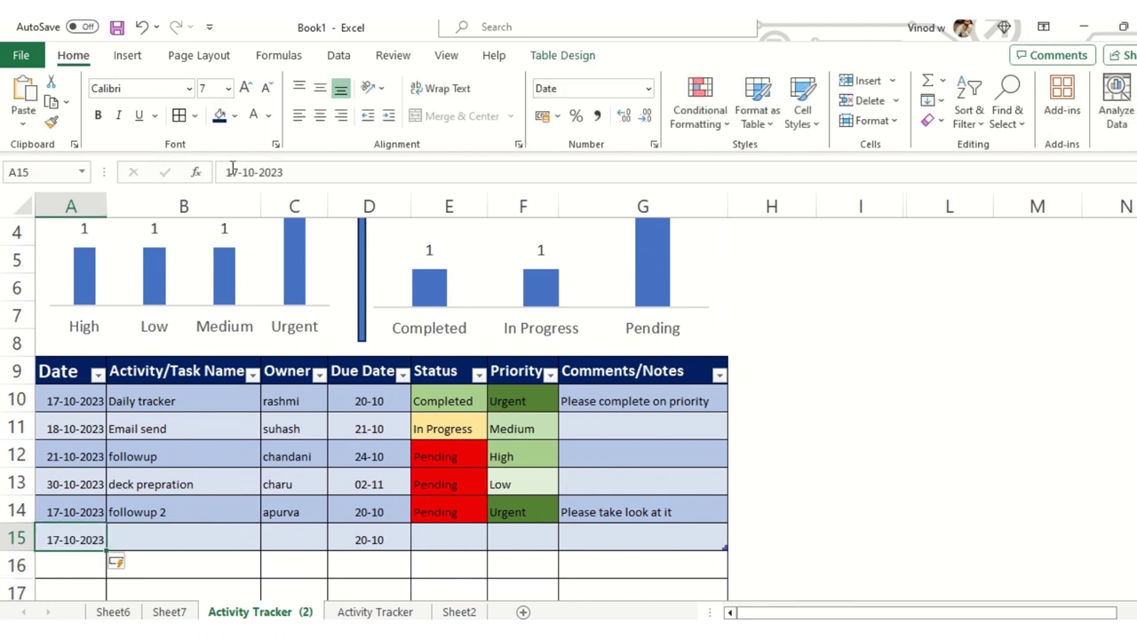
pyautogui.click(231, 171)
pyautogui.press('BackSpace')
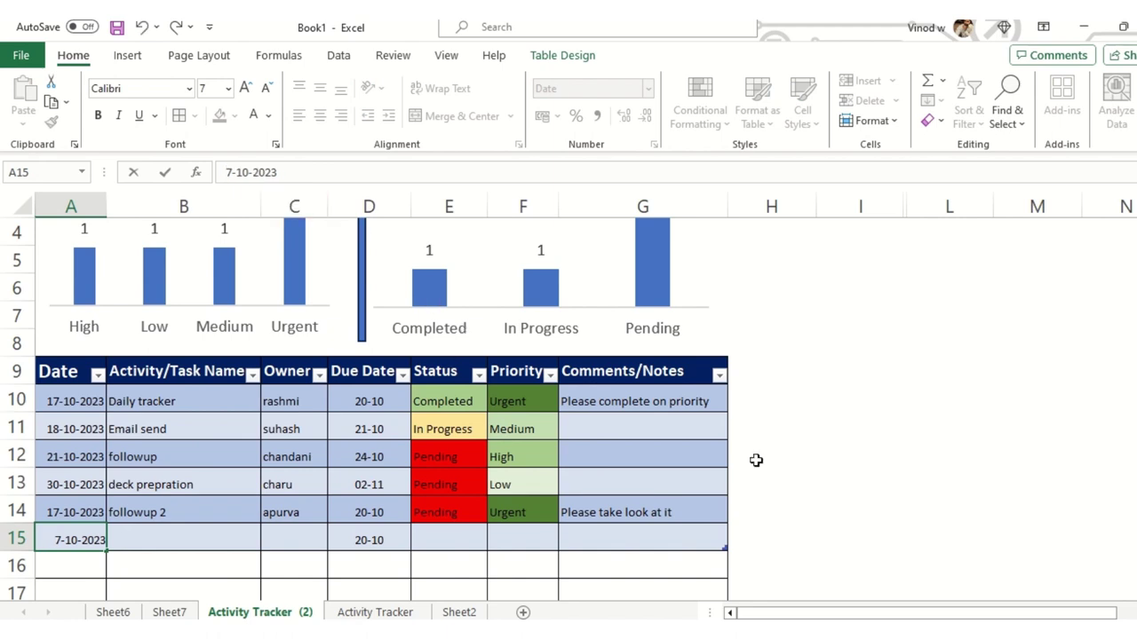
pyautogui.click(798, 425)
# Fill in task 'Email send', the owner's name and status In Progress in row 15.
pyautogui.click(160, 540)
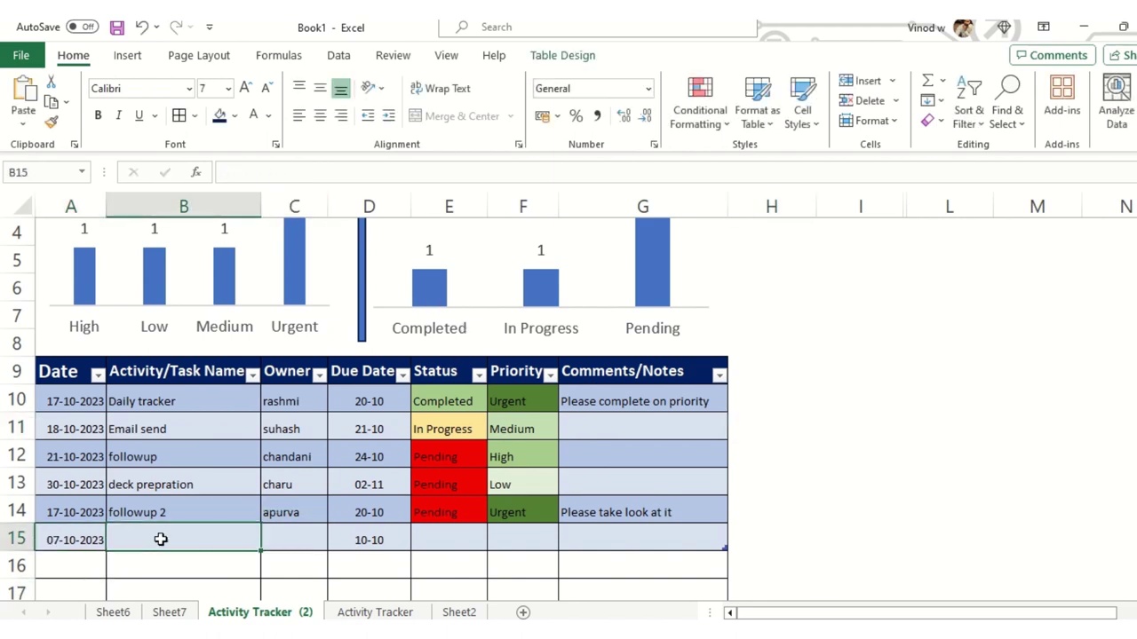
pyautogui.write('emaile')
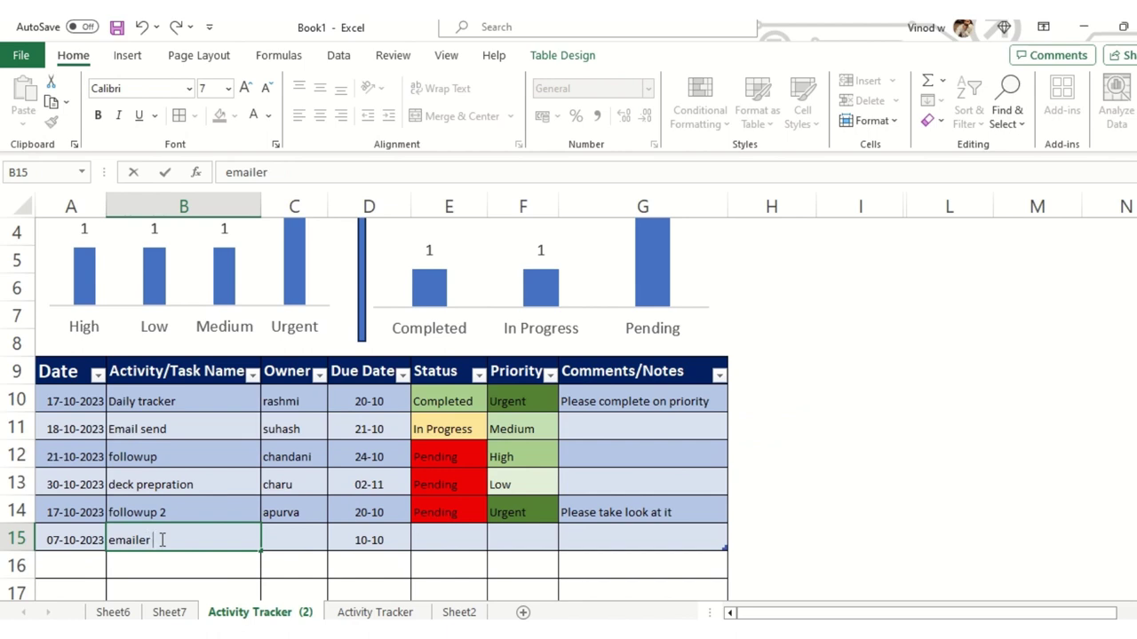
pyautogui.press('BackSpace')
pyautogui.press('Tab')
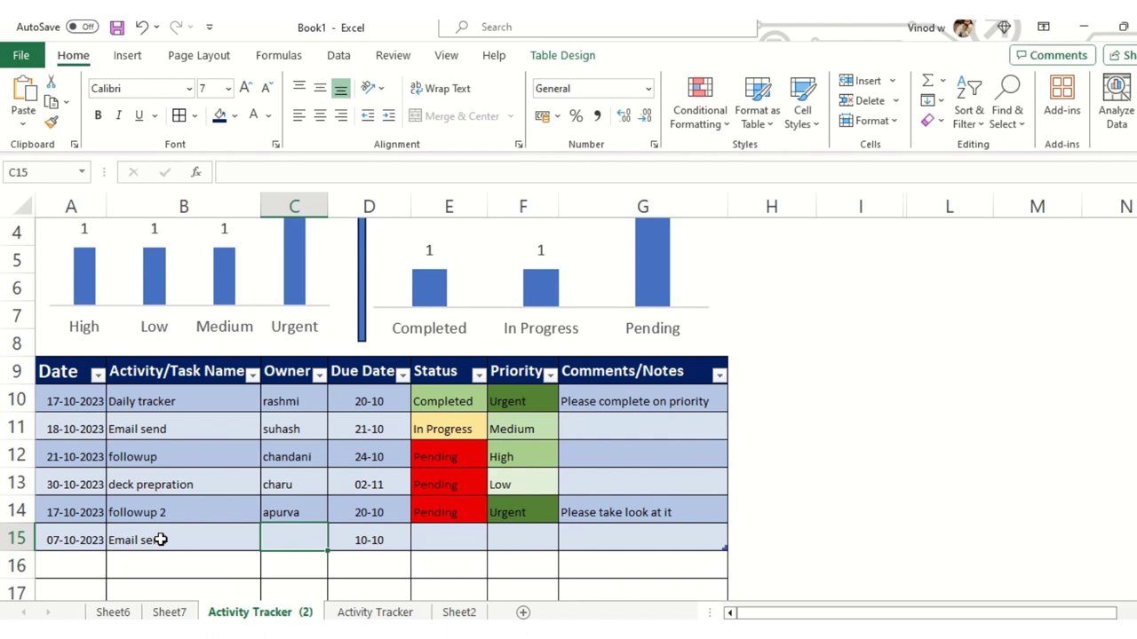
pyautogui.write('cherry')
pyautogui.press('Tab')
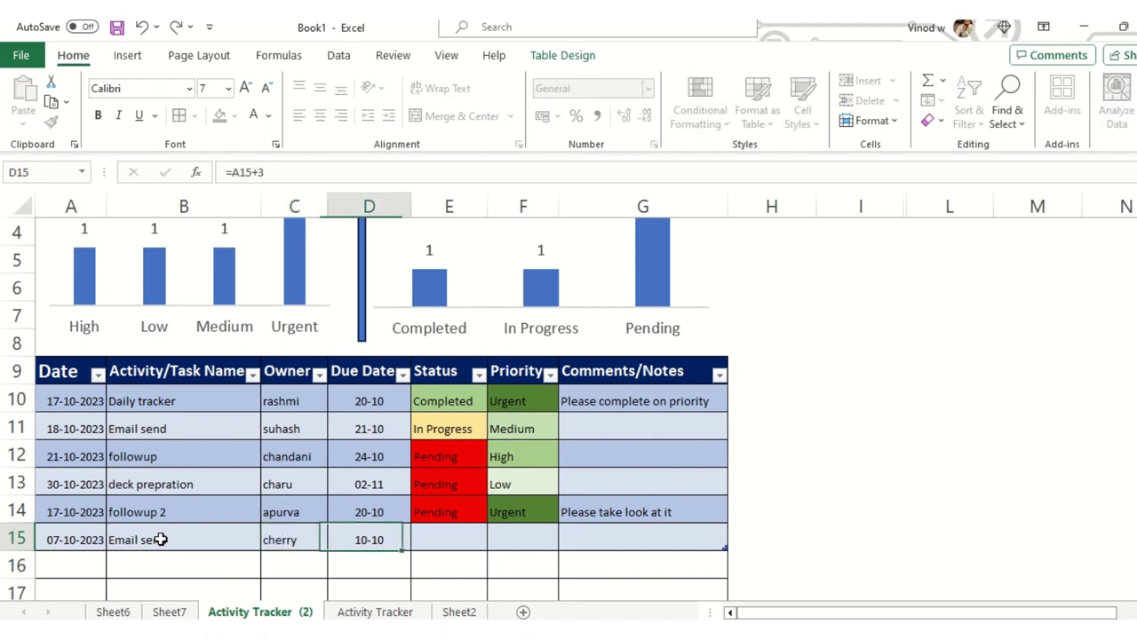
pyautogui.press('Tab')
pyautogui.write('i')
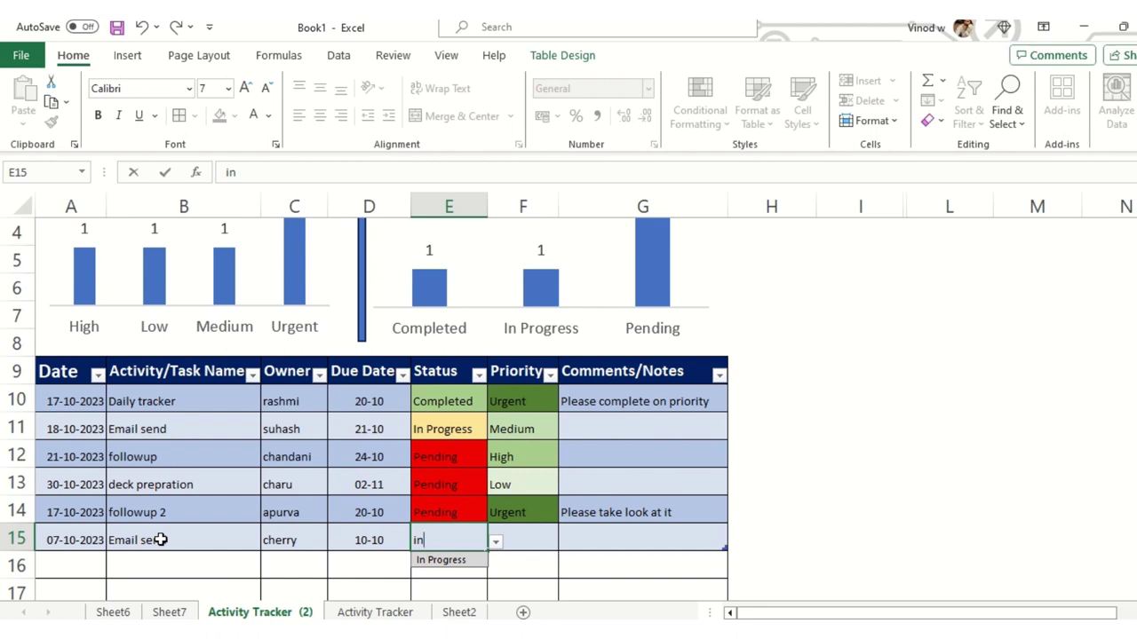
pyautogui.write('n')
pyautogui.click(441, 559)
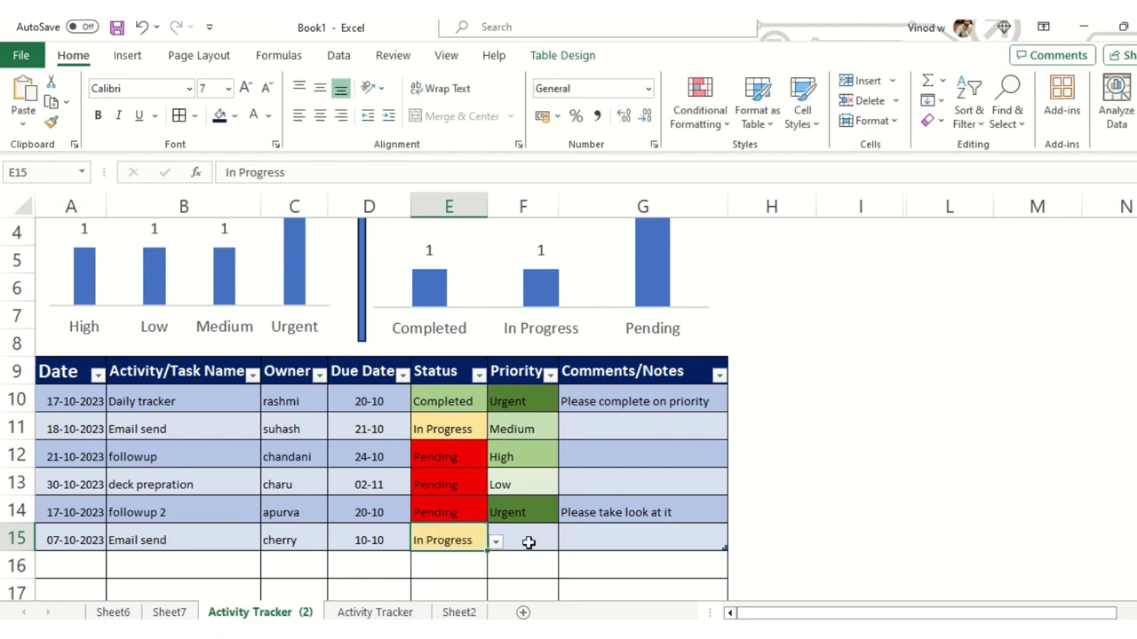
# Copy High from F12 into F15 as the new task's priority.
pyautogui.click(533, 541)
pyautogui.click(536, 463)
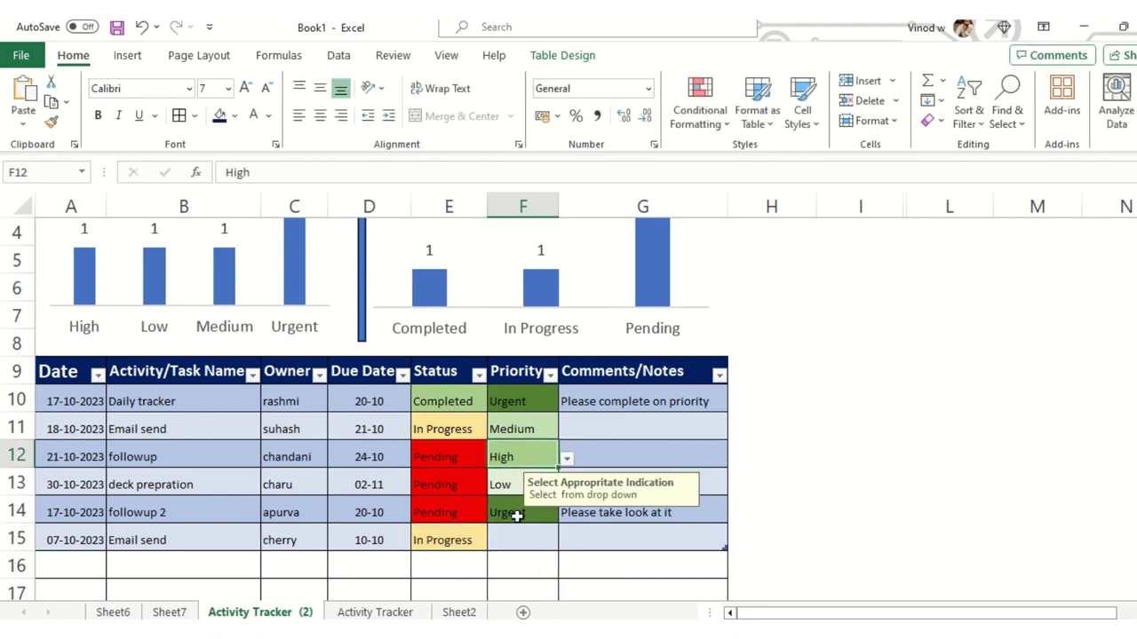
pyautogui.hotkey('ctrl', 'c')
pyautogui.click(525, 533)
pyautogui.hotkey('ctrl', 'v')
pyautogui.click(621, 540)
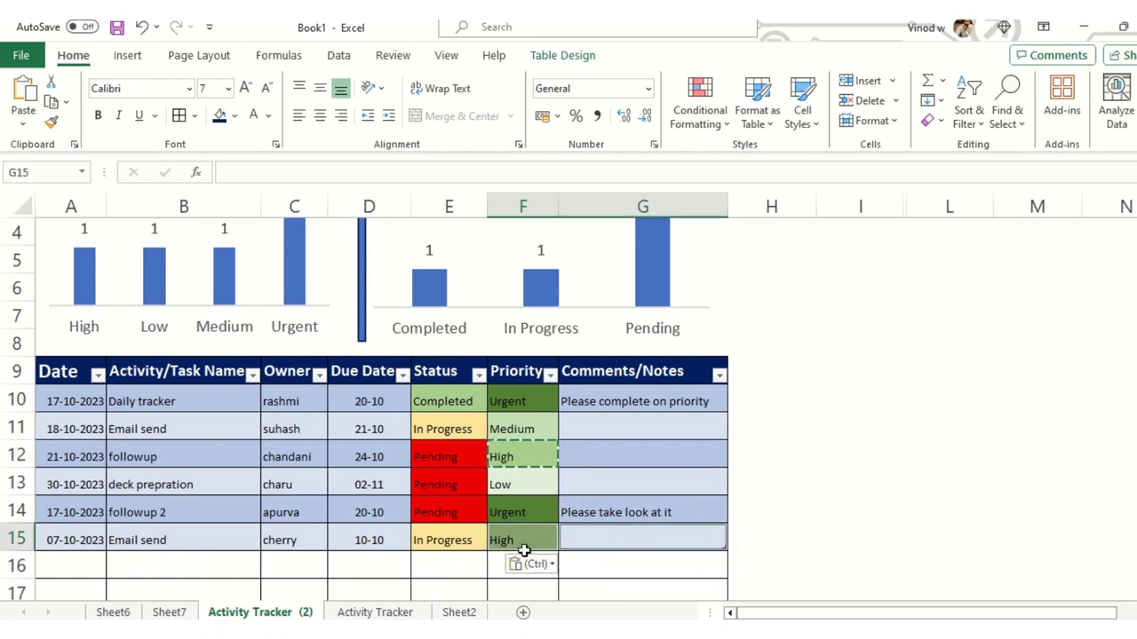
pyautogui.scroll(1, 302, 503)
pyautogui.click(675, 332)
# Refresh All data so the charts show High at 2 and In Progress at 2.
pyautogui.click(786, 350)
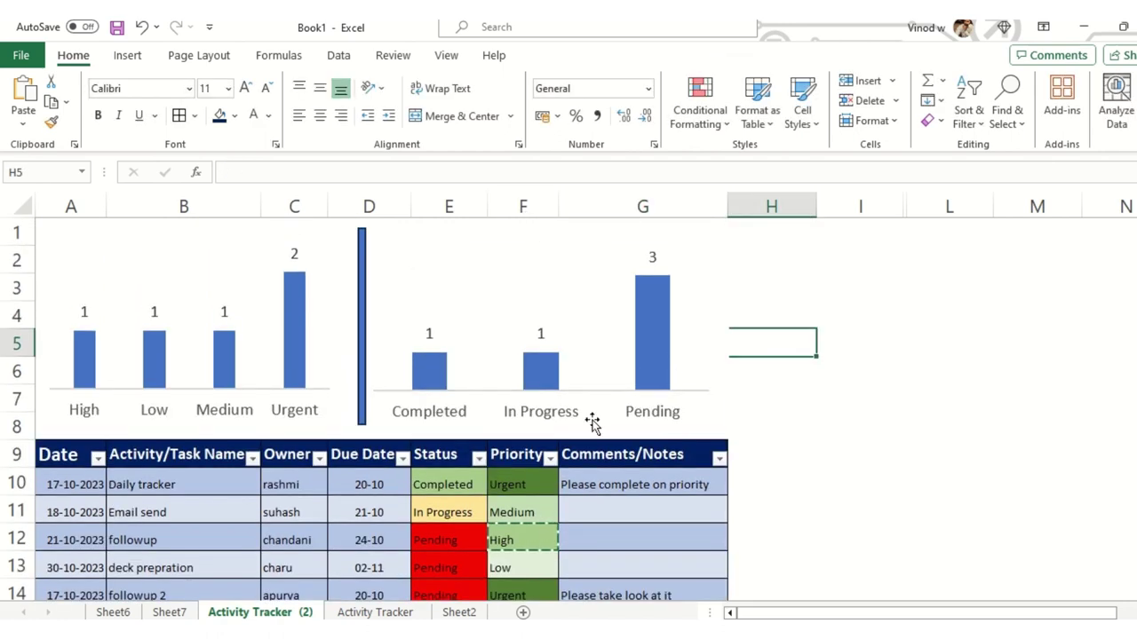
pyautogui.scroll(-3, 455, 487)
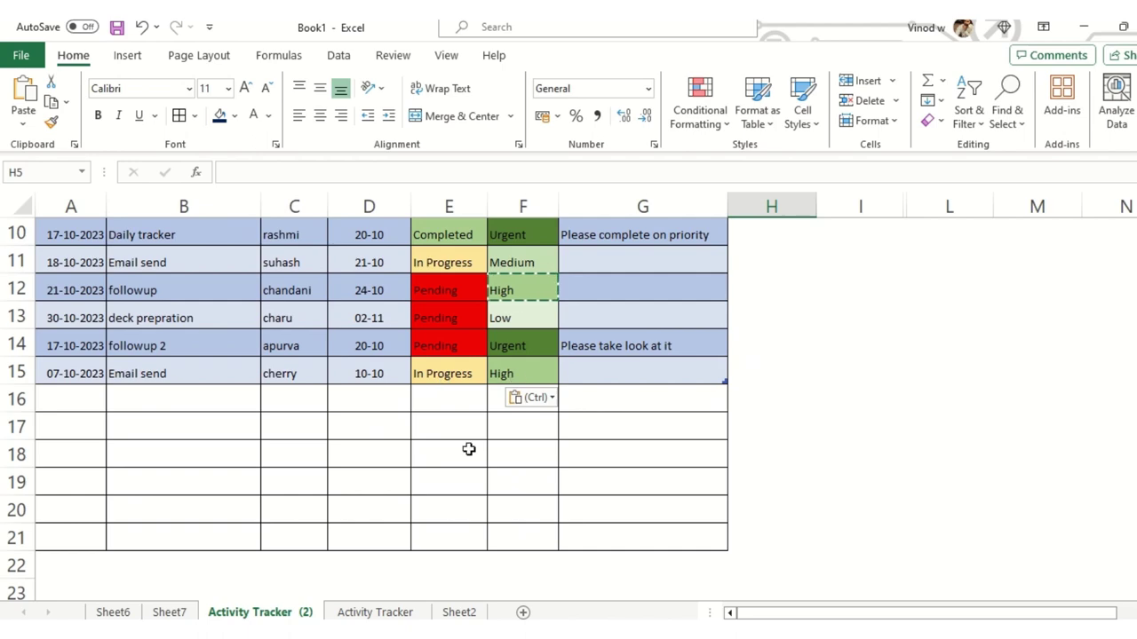
pyautogui.scroll(3, 467, 450)
pyautogui.click(804, 266)
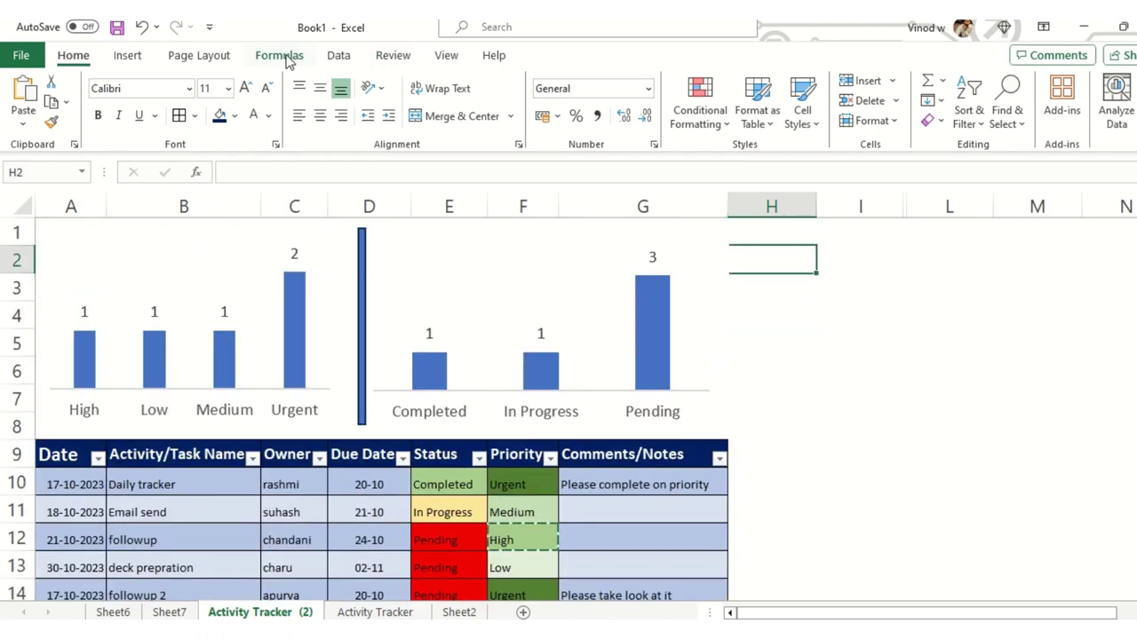
pyautogui.click(339, 58)
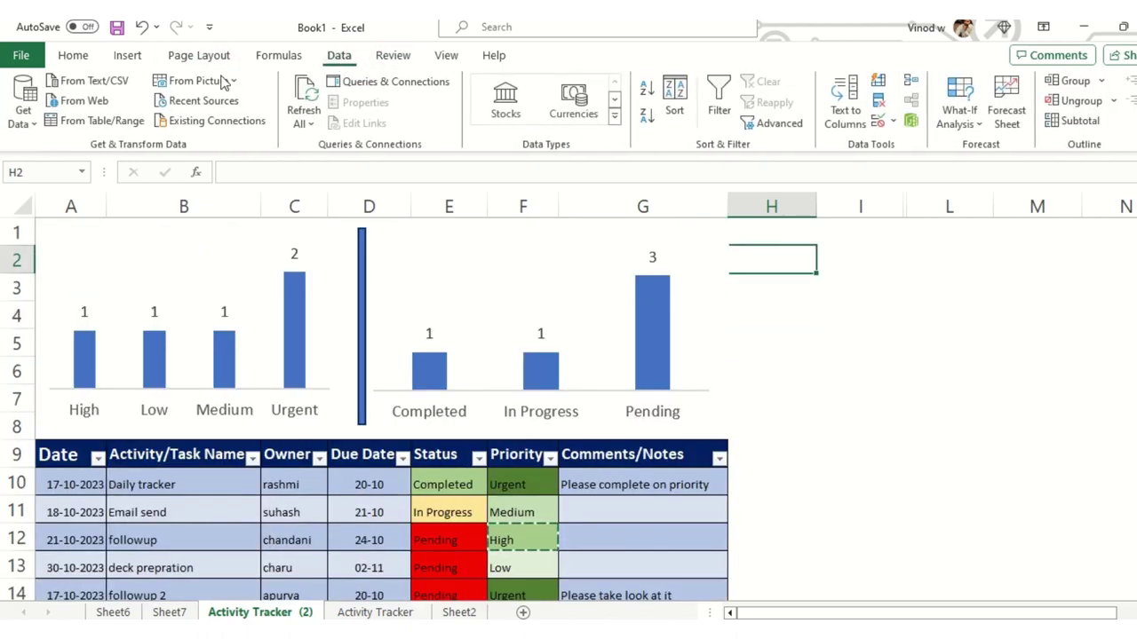
pyautogui.click(303, 97)
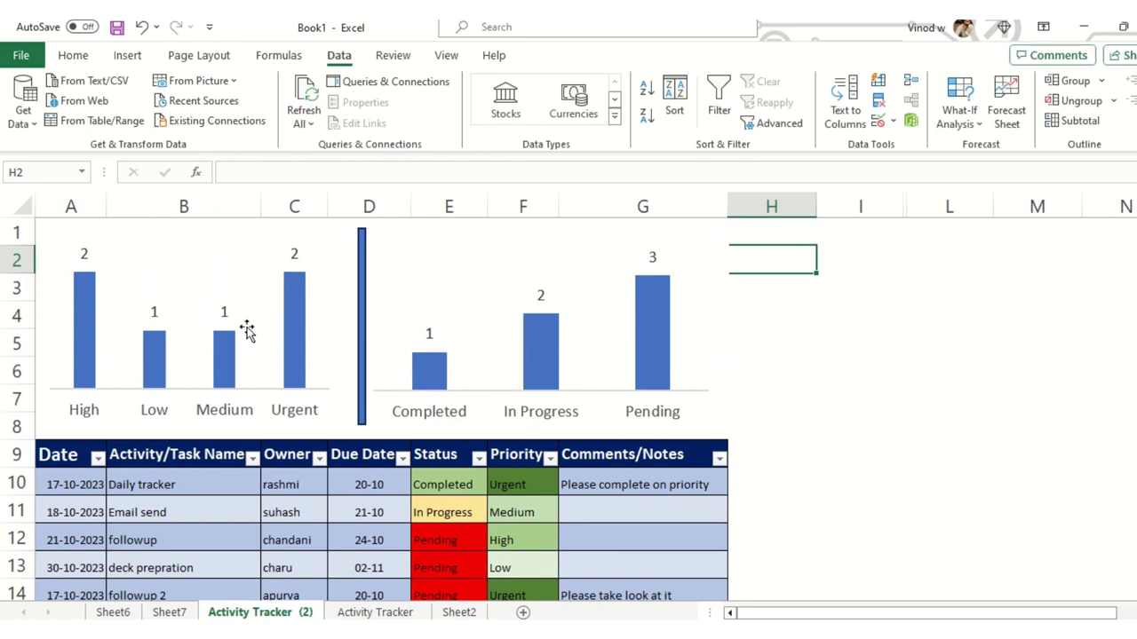
pyautogui.click(858, 389)
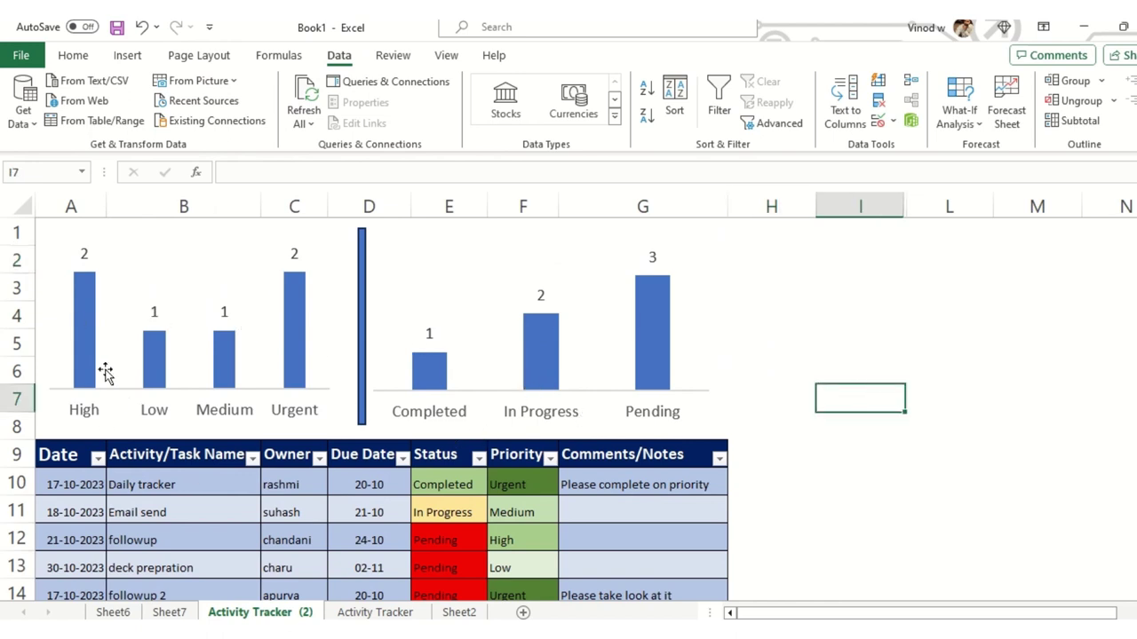
pyautogui.scroll(-3, 394, 432)
pyautogui.scroll(3, 395, 432)
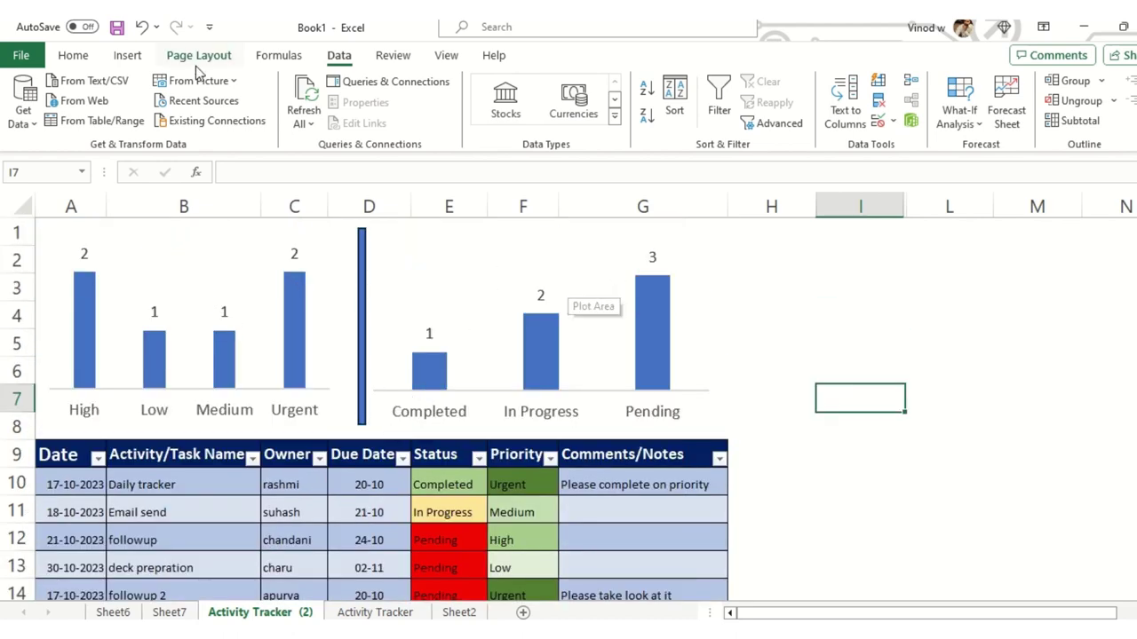
# Insert a WordArt title 'DAILY OPERATIONS' with 'ACTIVITY TRACKER' on a second line.
pyautogui.click(127, 56)
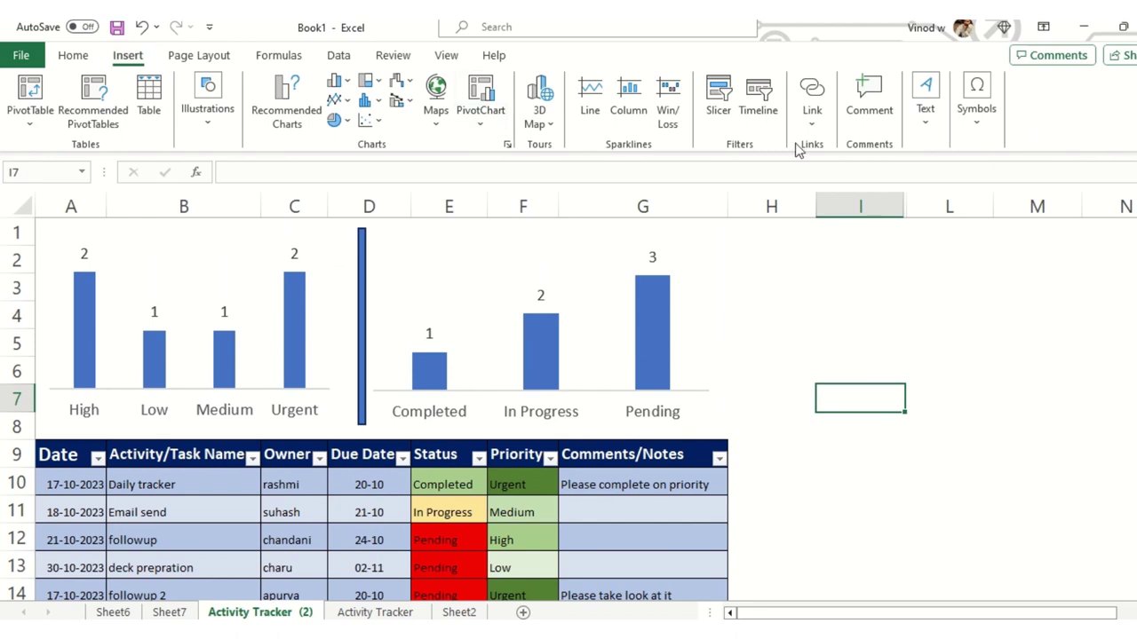
pyautogui.click(924, 120)
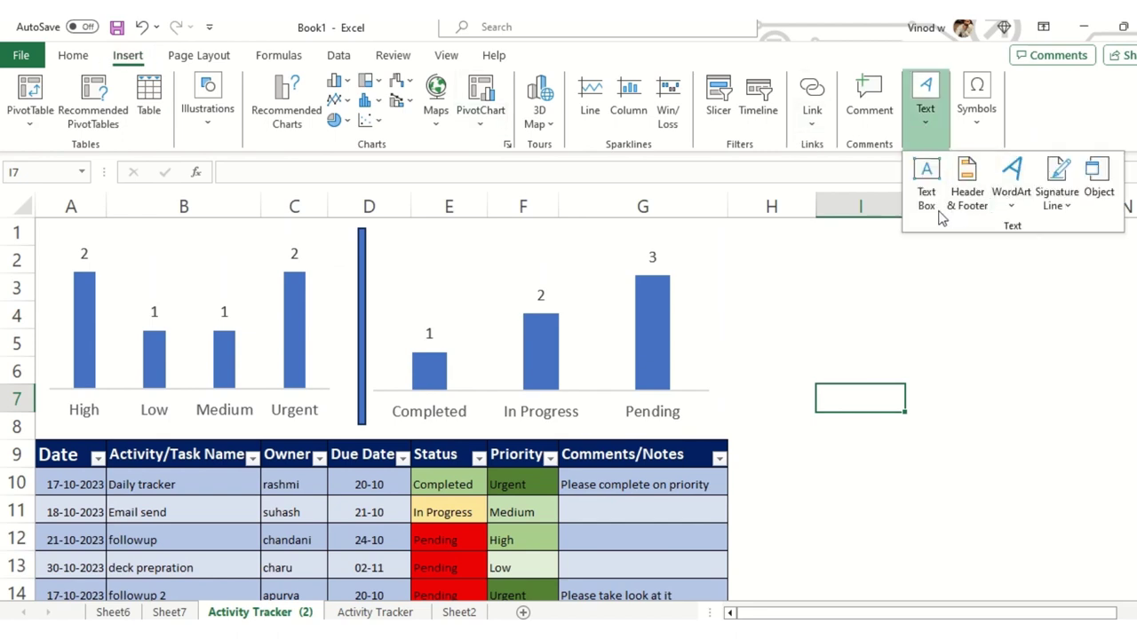
pyautogui.click(1013, 206)
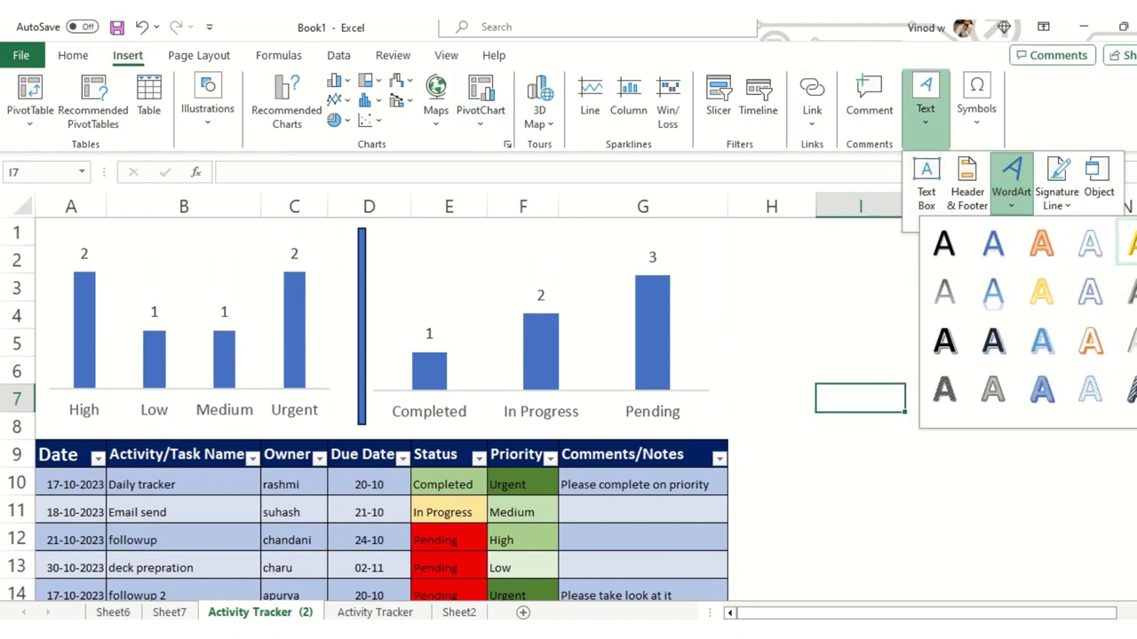
pyautogui.click(1090, 243)
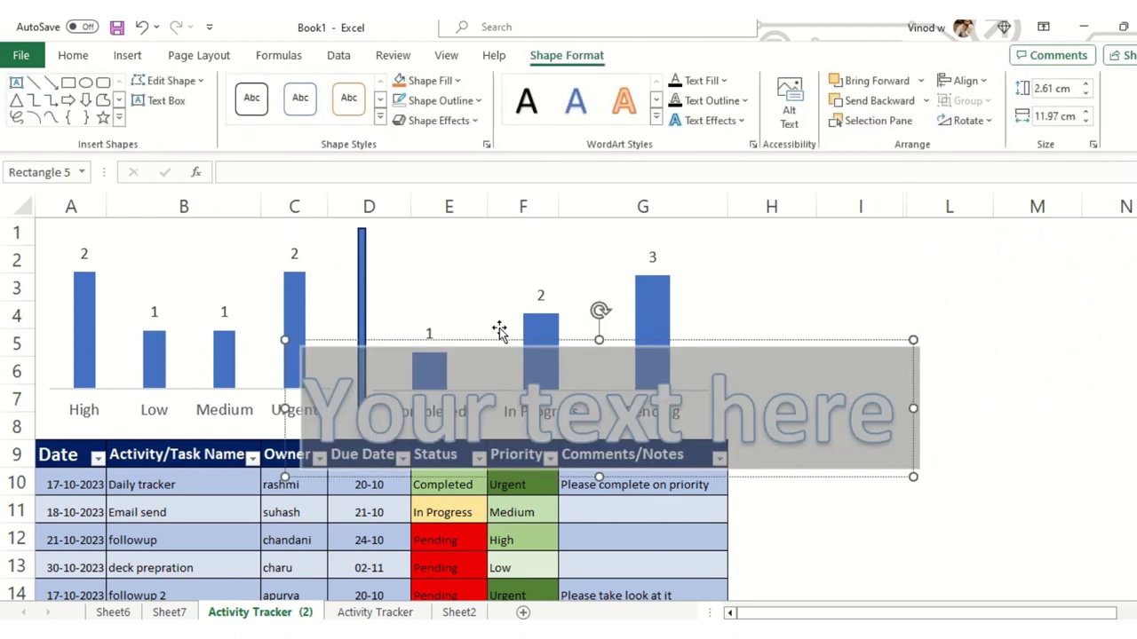
pyautogui.hotkey('ctrl', 'v')
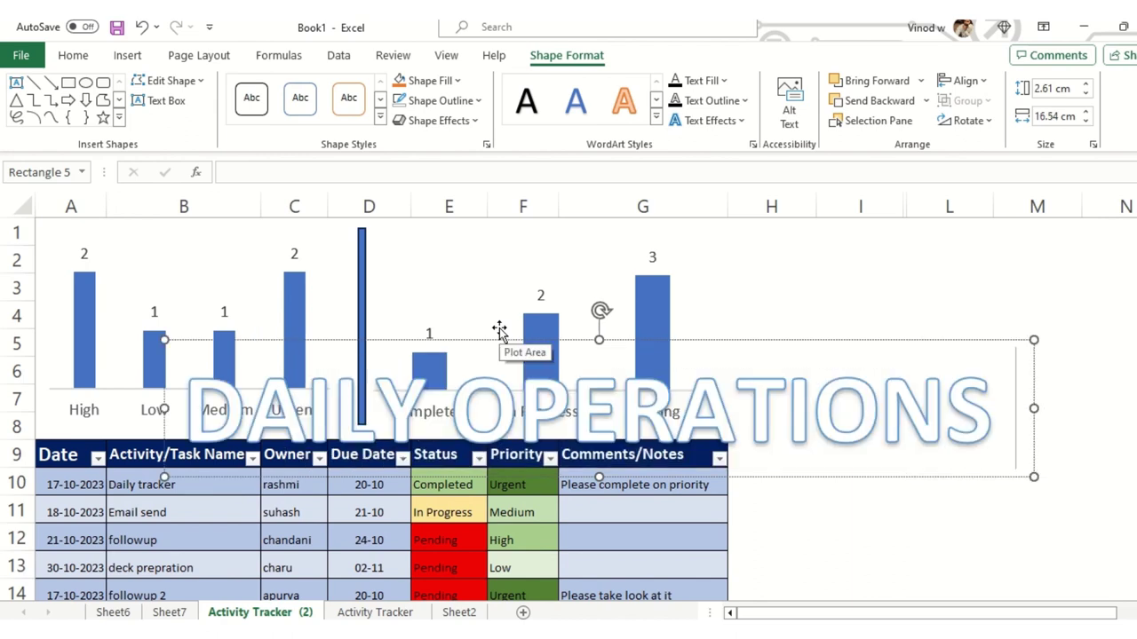
pyautogui.press('Return')
pyautogui.write('ACTIVITY')
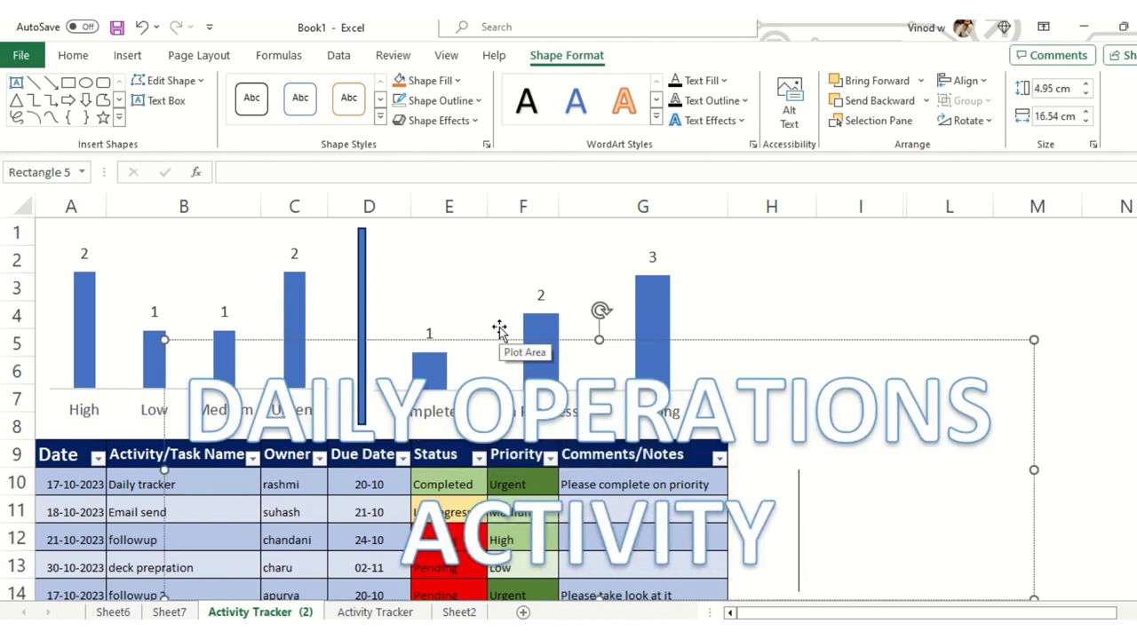
pyautogui.write(' TRACKER')
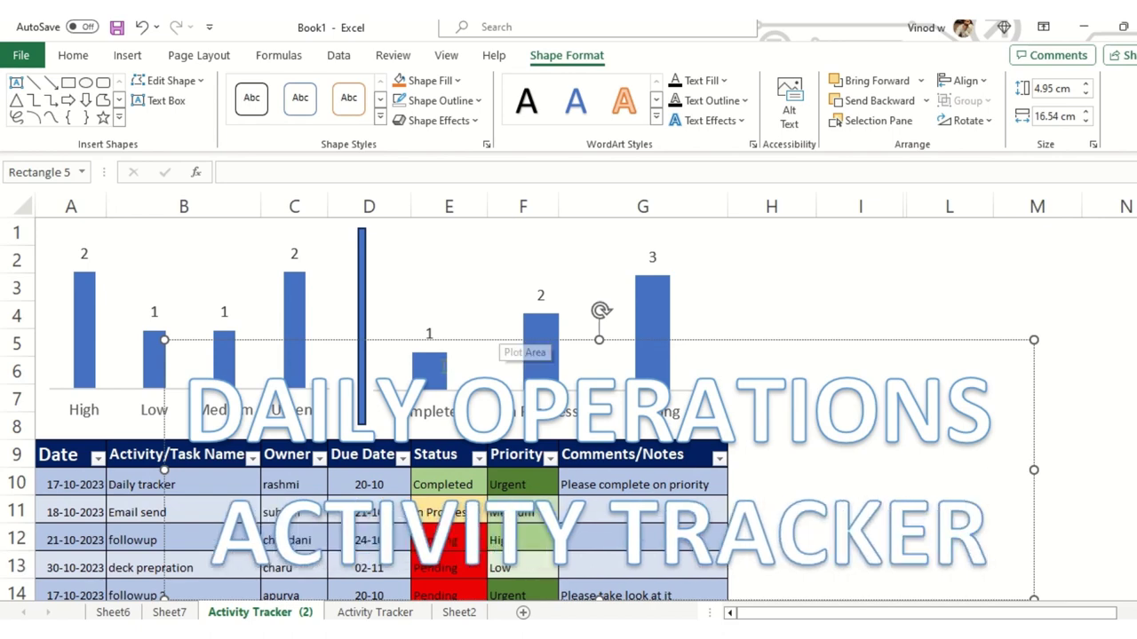
# Break the title after DAILY, move the WordArt up and right, and select its text.
pyautogui.click(464, 430)
pyautogui.press('Return')
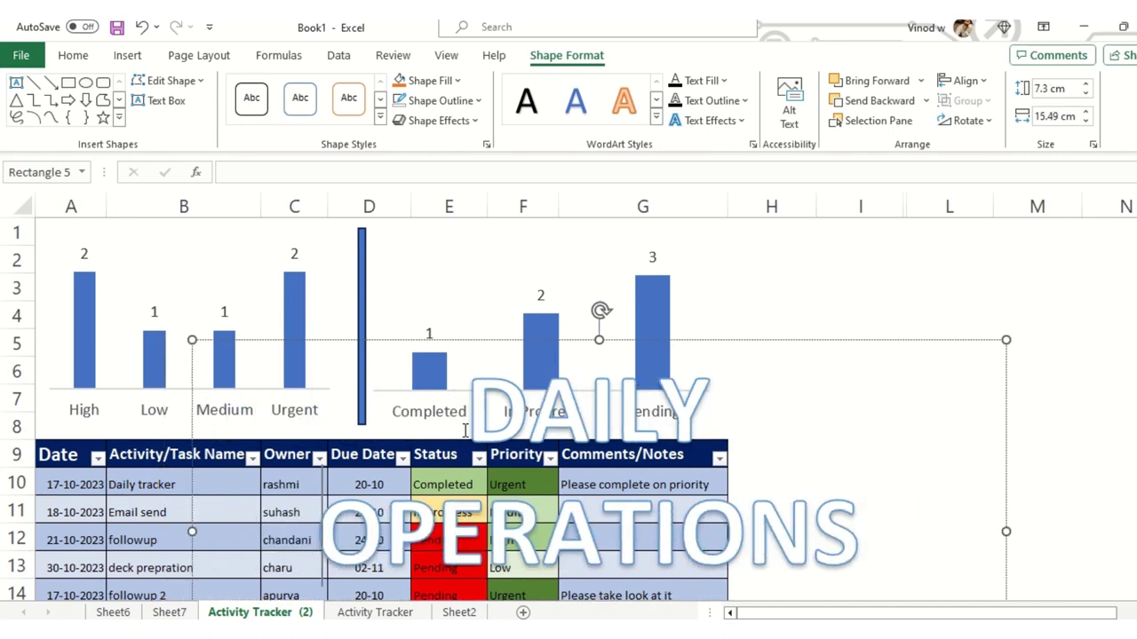
pyautogui.moveTo(774, 345); pyautogui.dragTo(862, 233)
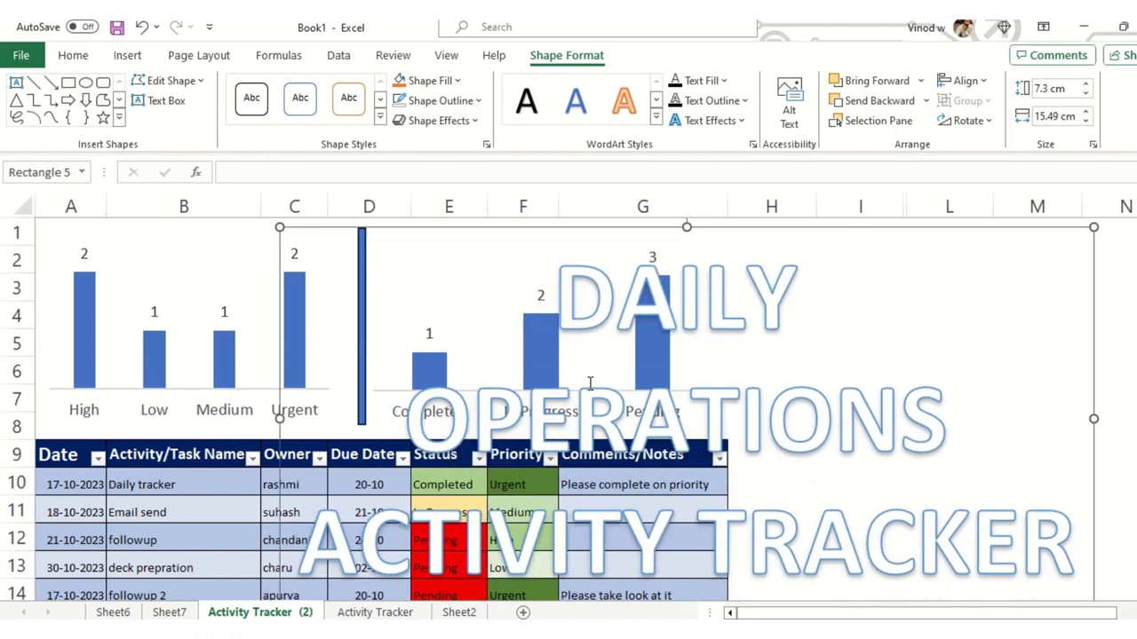
pyautogui.hotkey('ctrl', 'a')
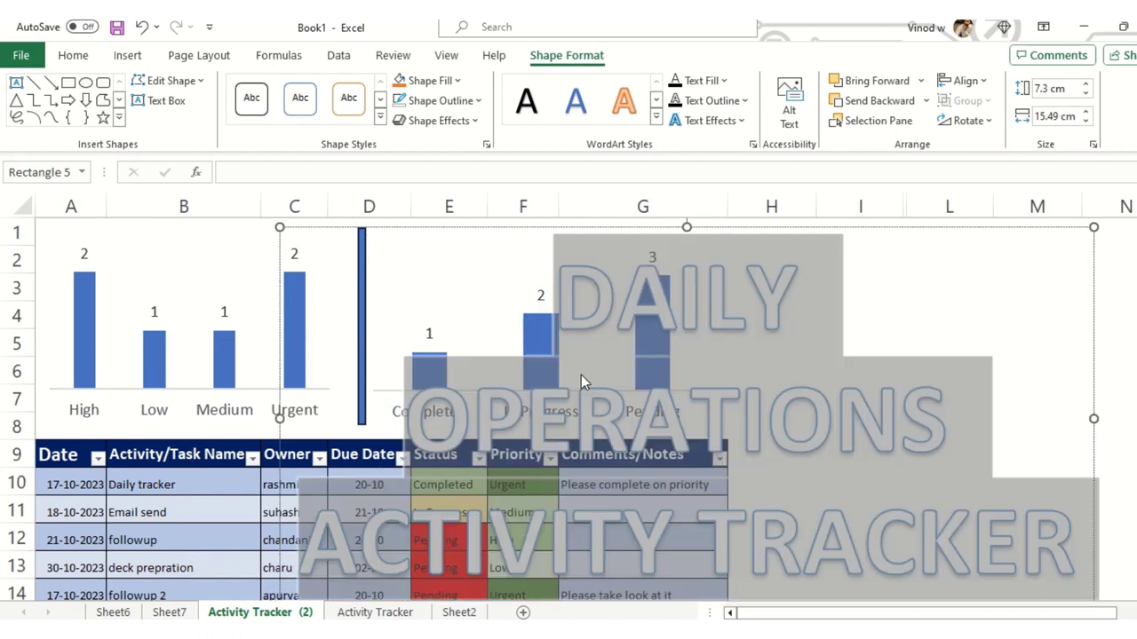
# Shrink the WordArt to 32 pt, place it right of the charts, and break before TRACKER.
pyautogui.click(78, 56)
pyautogui.click(267, 88)
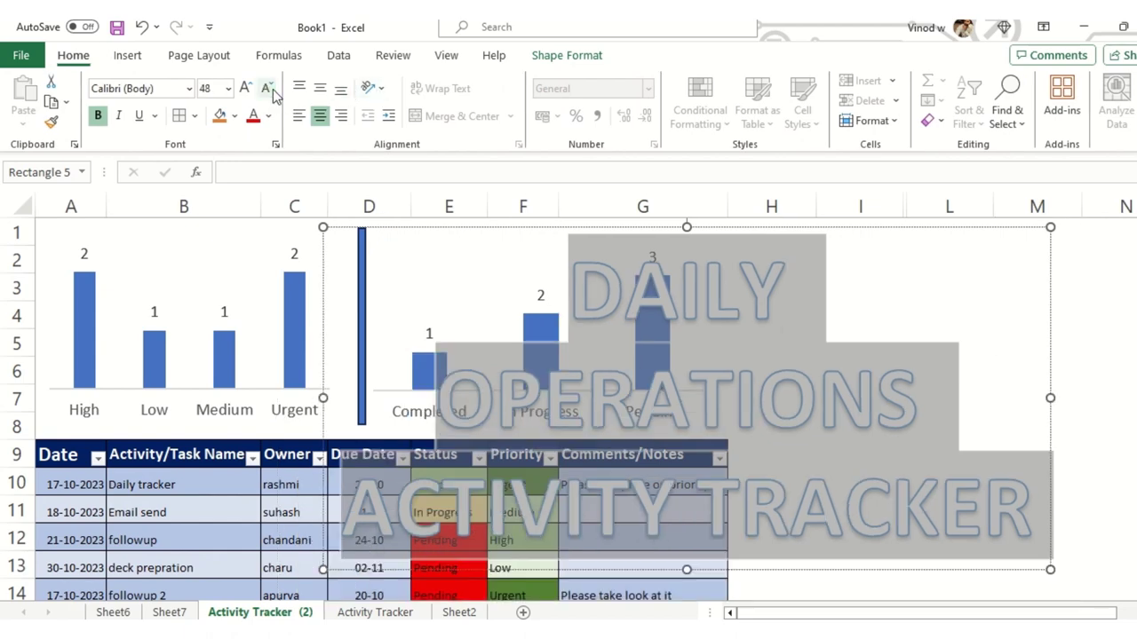
pyautogui.click(268, 90)
pyautogui.click(268, 90)
pyautogui.click(269, 90)
pyautogui.click(269, 89)
pyautogui.moveTo(436, 305); pyautogui.dragTo(730, 374)
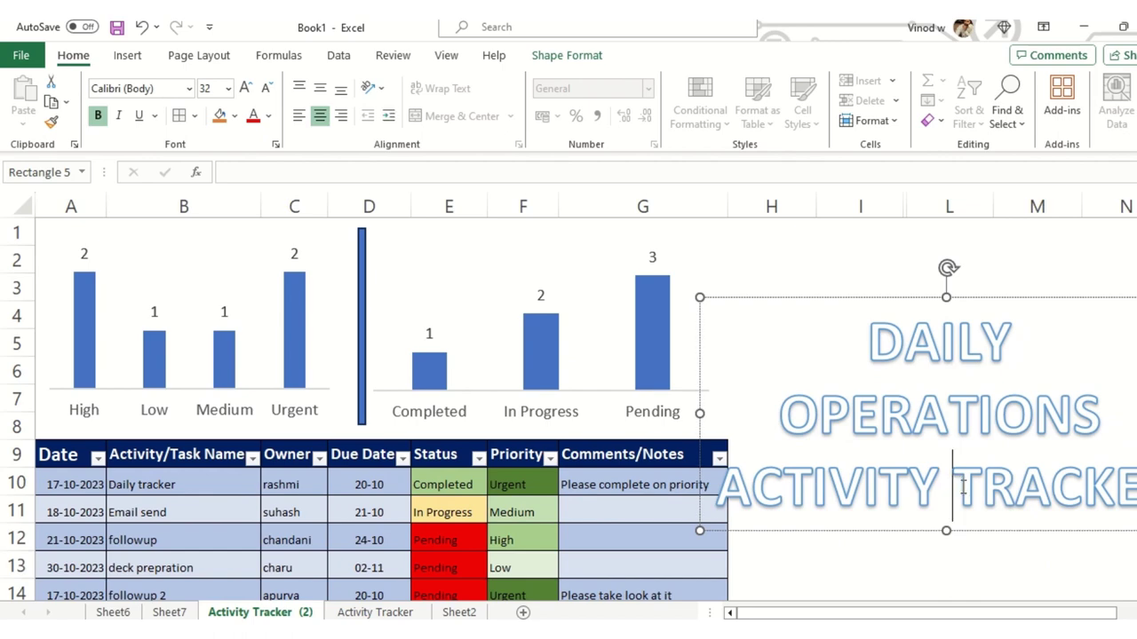
pyautogui.press('Return')
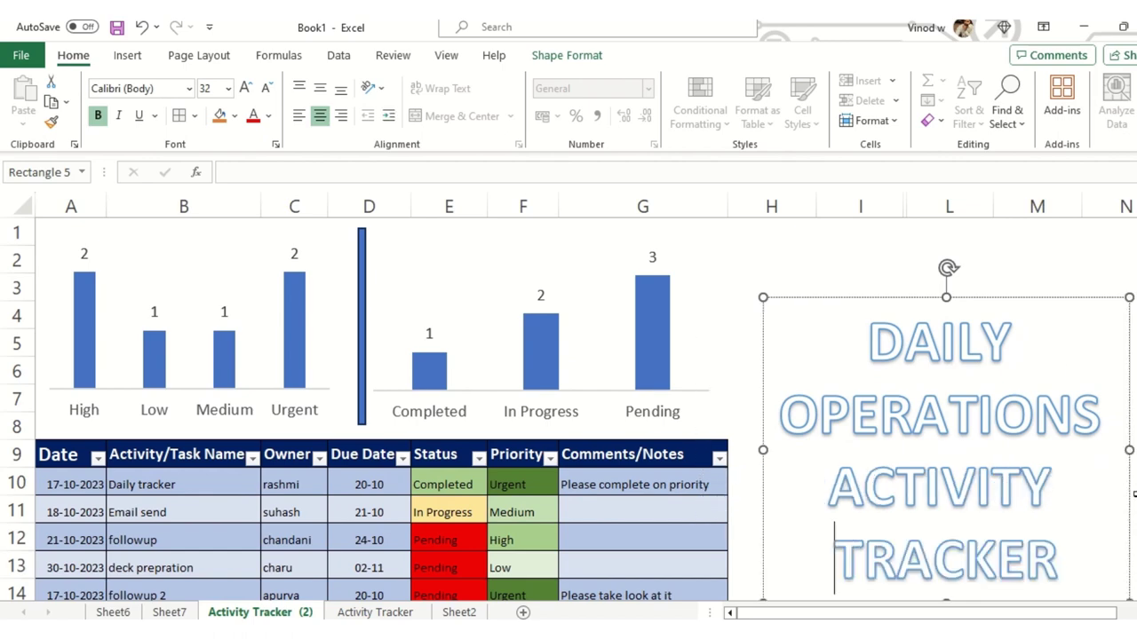
pyautogui.click(1021, 301)
pyautogui.moveTo(1021, 300); pyautogui.dragTo(977, 309)
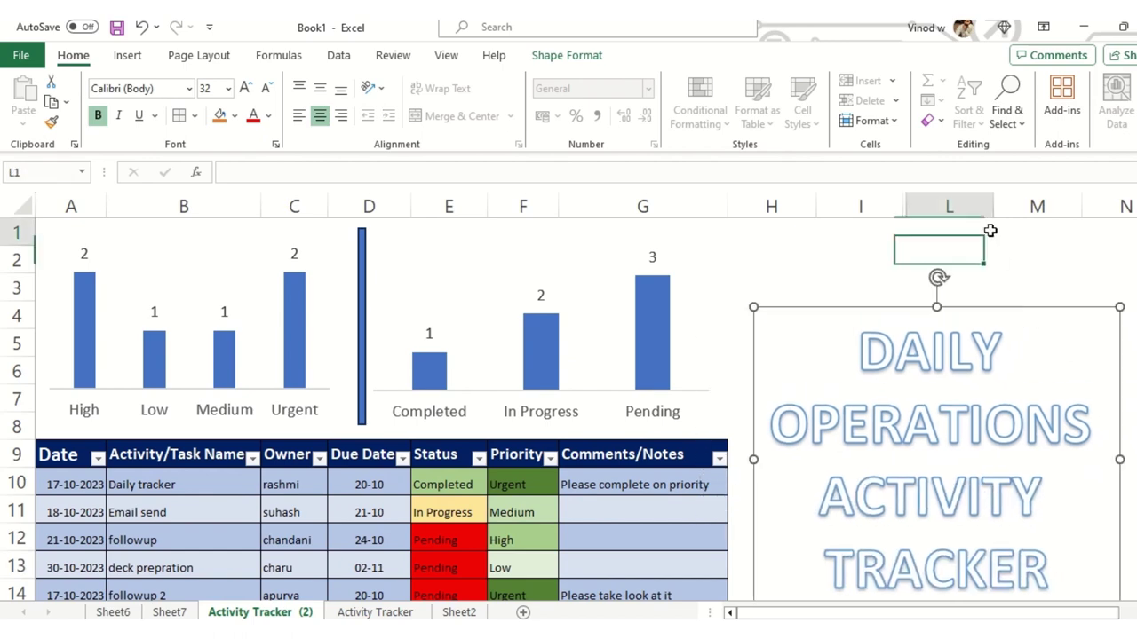
pyautogui.press('Escape')
# Insert the snowy house stock image from the Icons library's Illustrations collection.
pyautogui.click(129, 55)
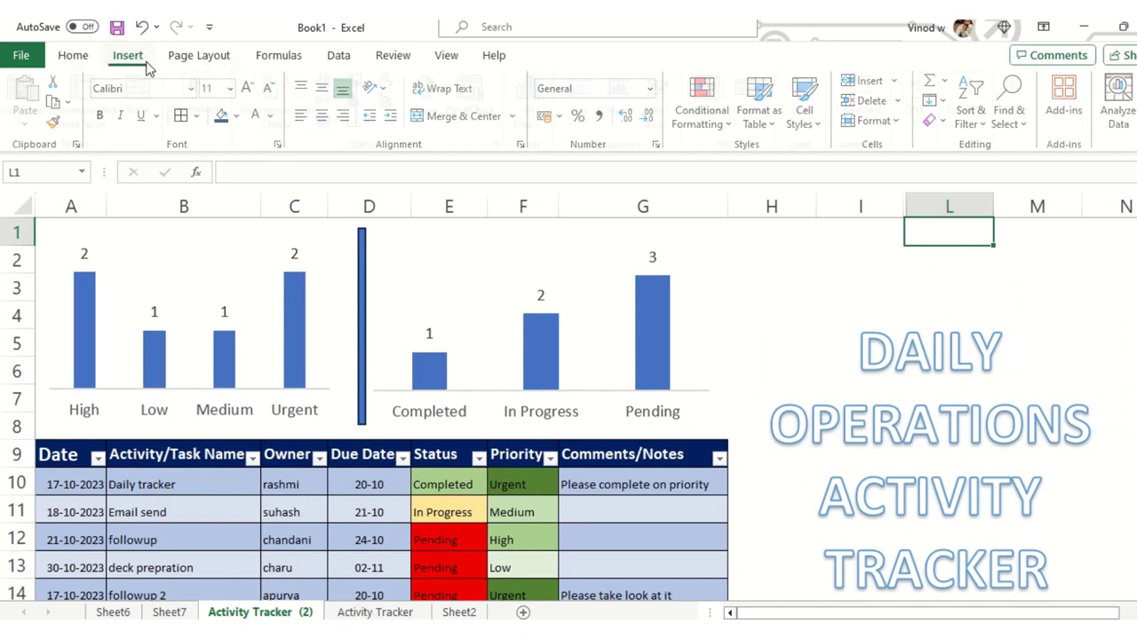
pyautogui.click(224, 115)
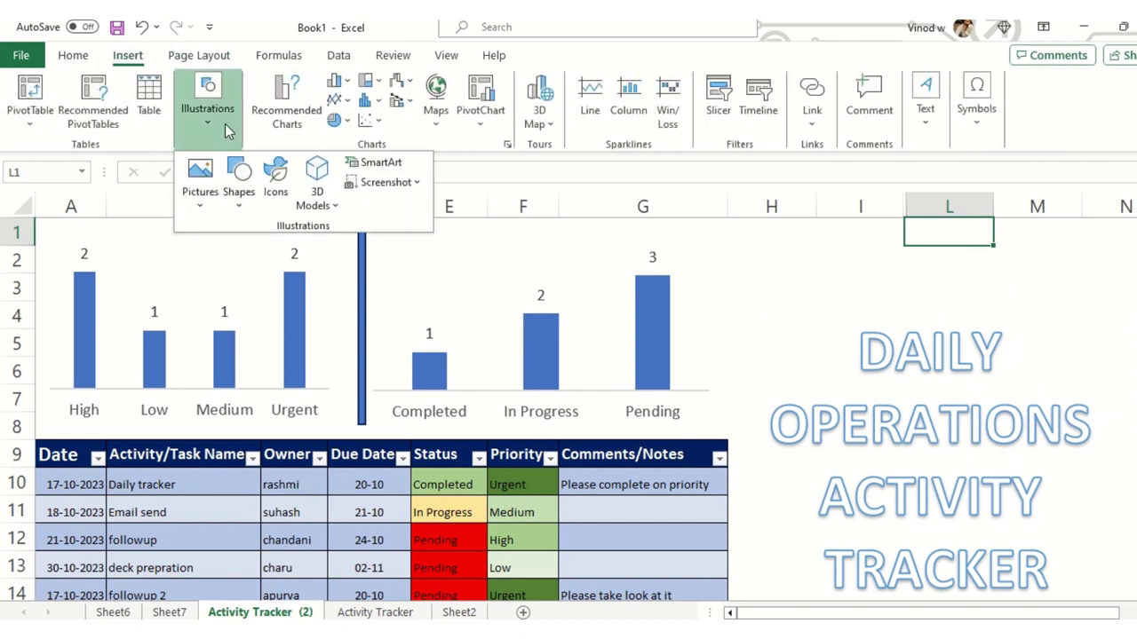
pyautogui.click(274, 177)
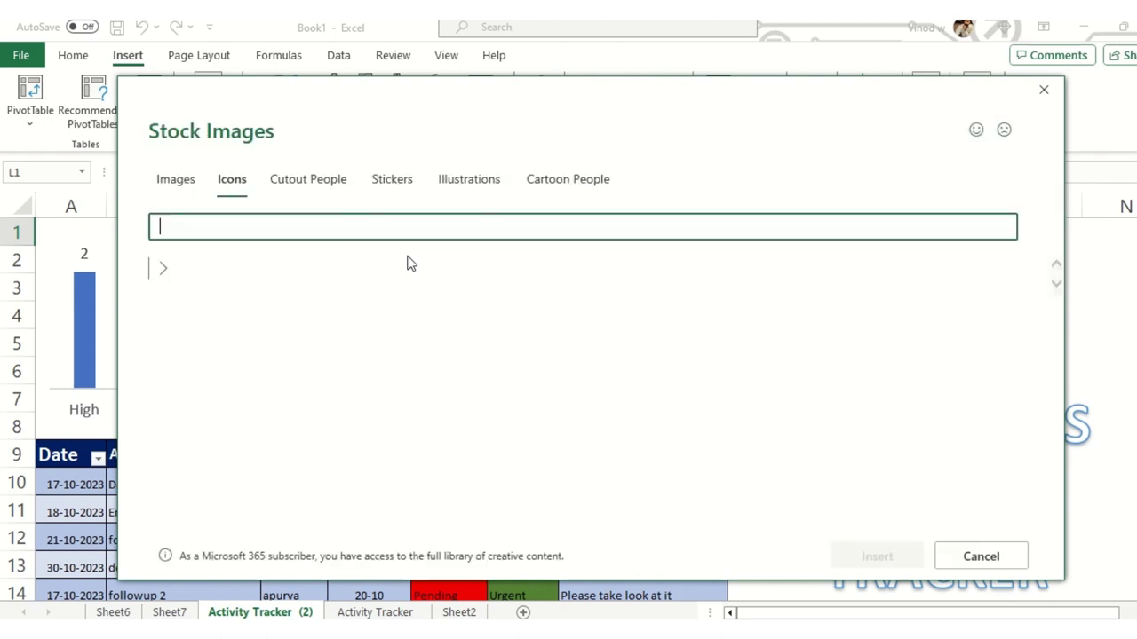
pyautogui.click(480, 189)
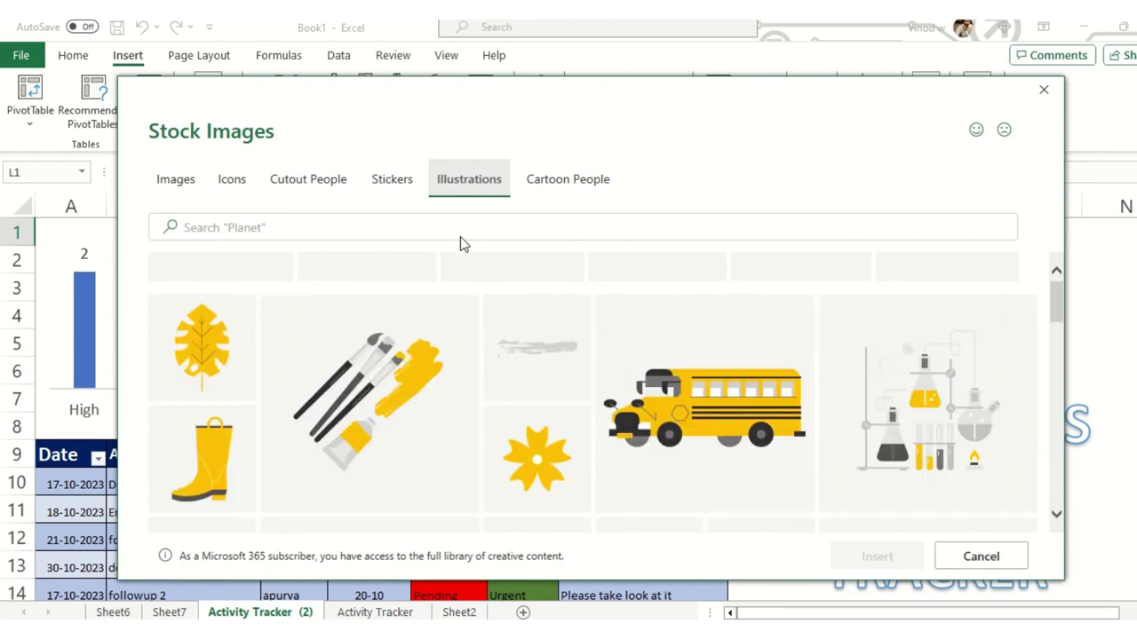
pyautogui.scroll(-5, 897, 449)
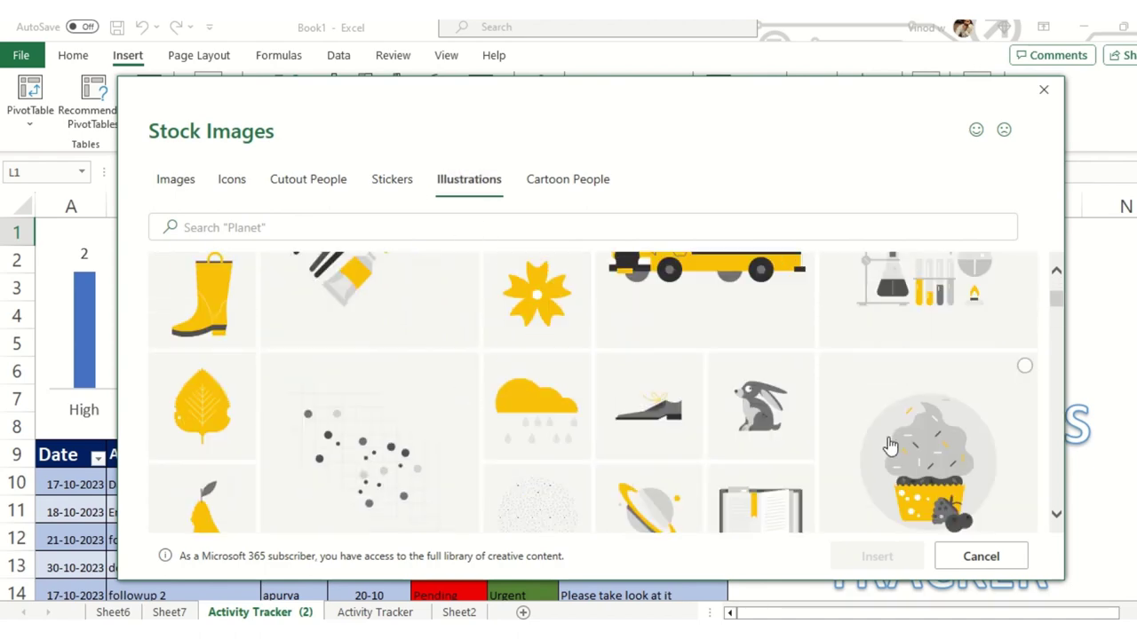
pyautogui.scroll(-6, 752, 459)
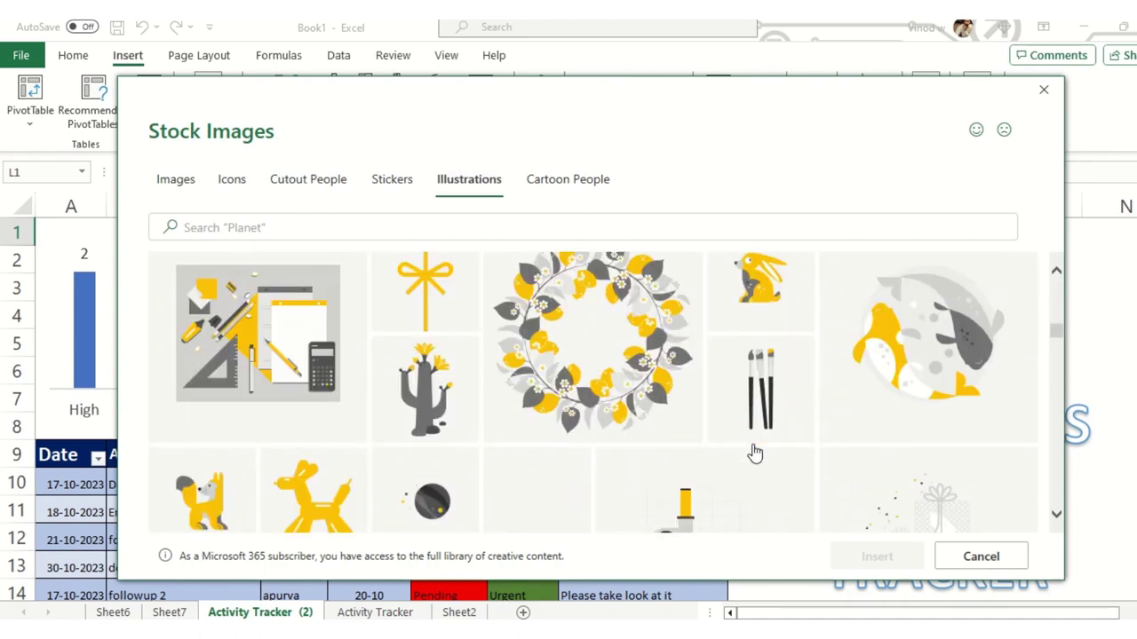
pyautogui.scroll(-2, 754, 457)
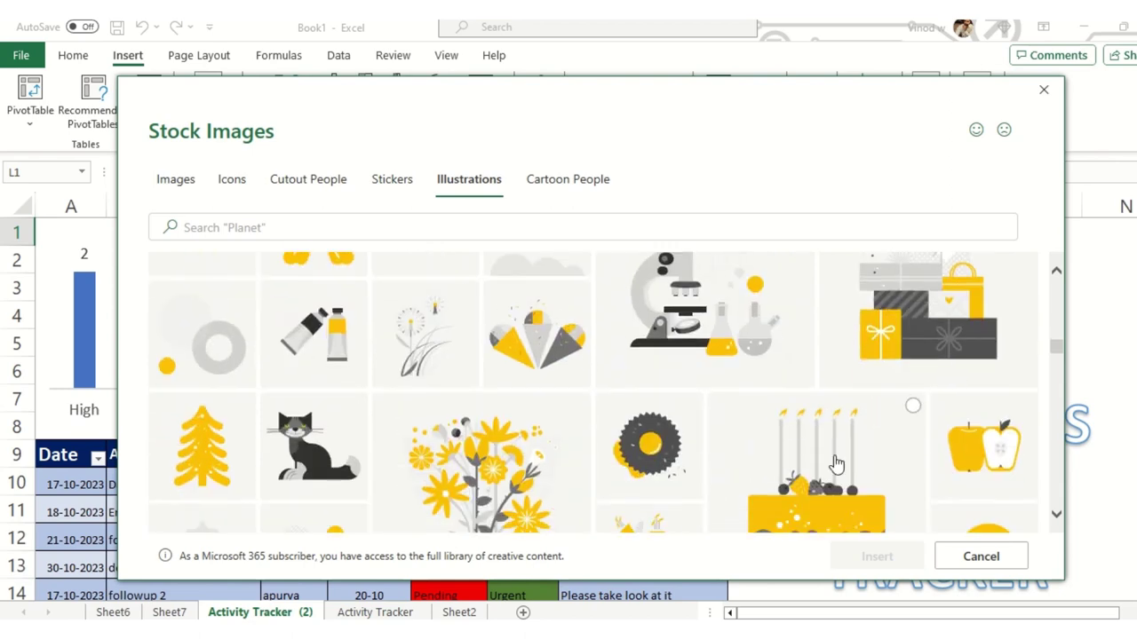
pyautogui.scroll(-4, 824, 457)
pyautogui.scroll(-3, 619, 411)
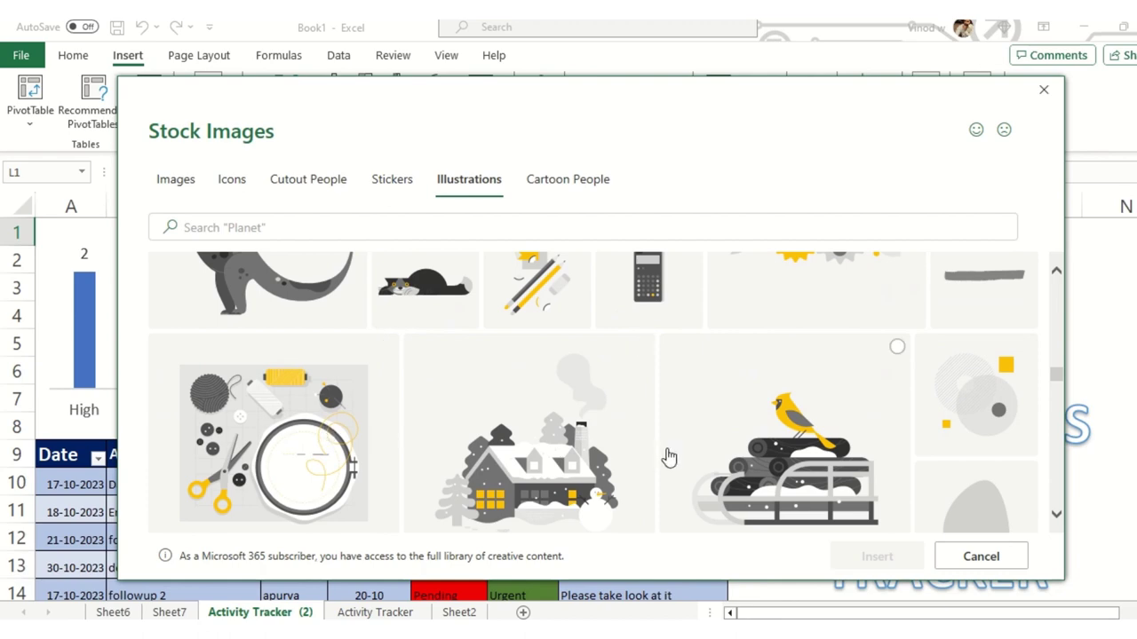
pyautogui.click(543, 466)
pyautogui.click(920, 557)
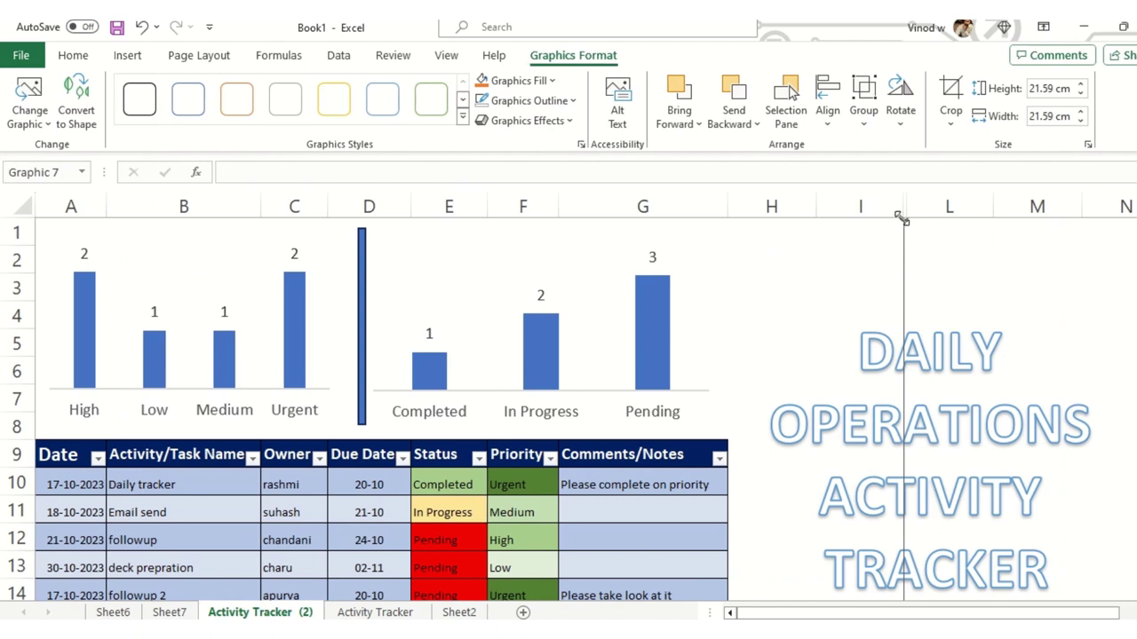
# Shrink the house illustration to about 5.23 cm wide above the title, then select the title text.
pyautogui.click(951, 205)
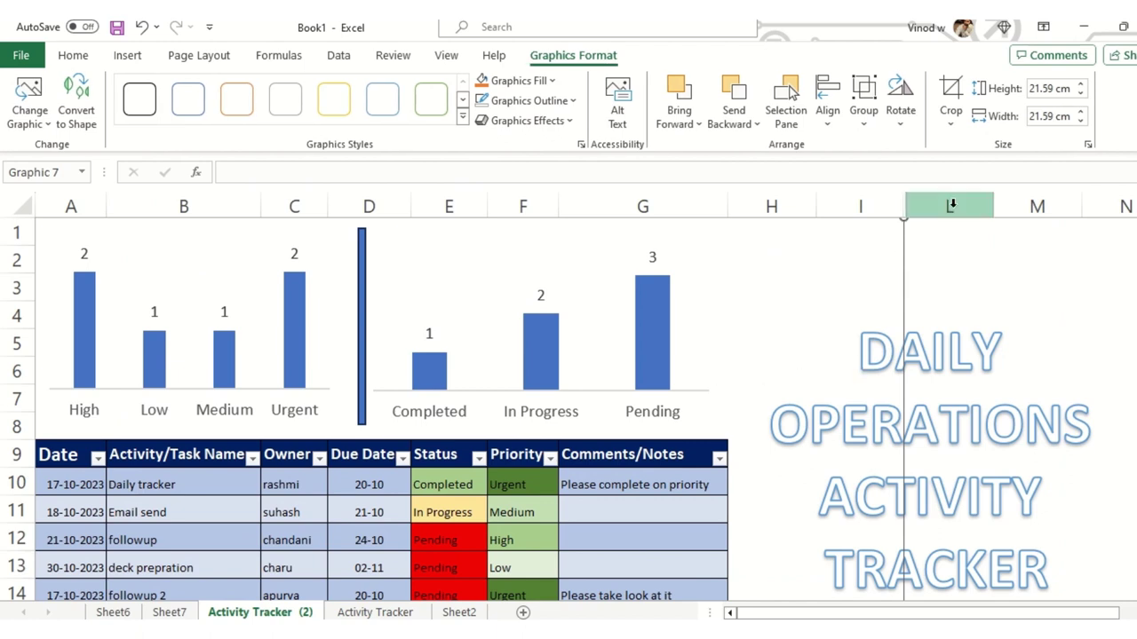
pyautogui.moveTo(904, 227); pyautogui.dragTo(996, 364)
pyautogui.moveTo(1057, 308)
pyautogui.mouseDown()
pyautogui.moveTo(632, 304)
pyautogui.moveTo(459, 259)
pyautogui.moveTo(794, 530)
pyautogui.moveTo(976, 553)
pyautogui.moveTo(538, 323)
pyautogui.moveTo(482, 285)
pyautogui.moveTo(493, 283)
pyautogui.mouseUp()
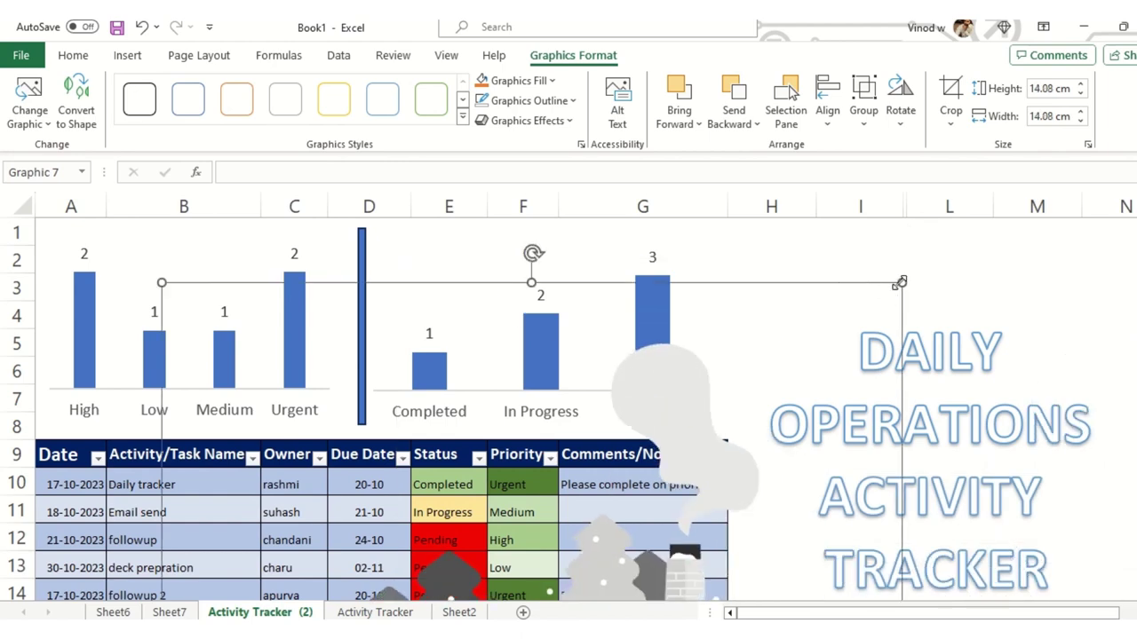
pyautogui.moveTo(902, 282); pyautogui.dragTo(654, 530)
pyautogui.moveTo(570, 549); pyautogui.dragTo(636, 266)
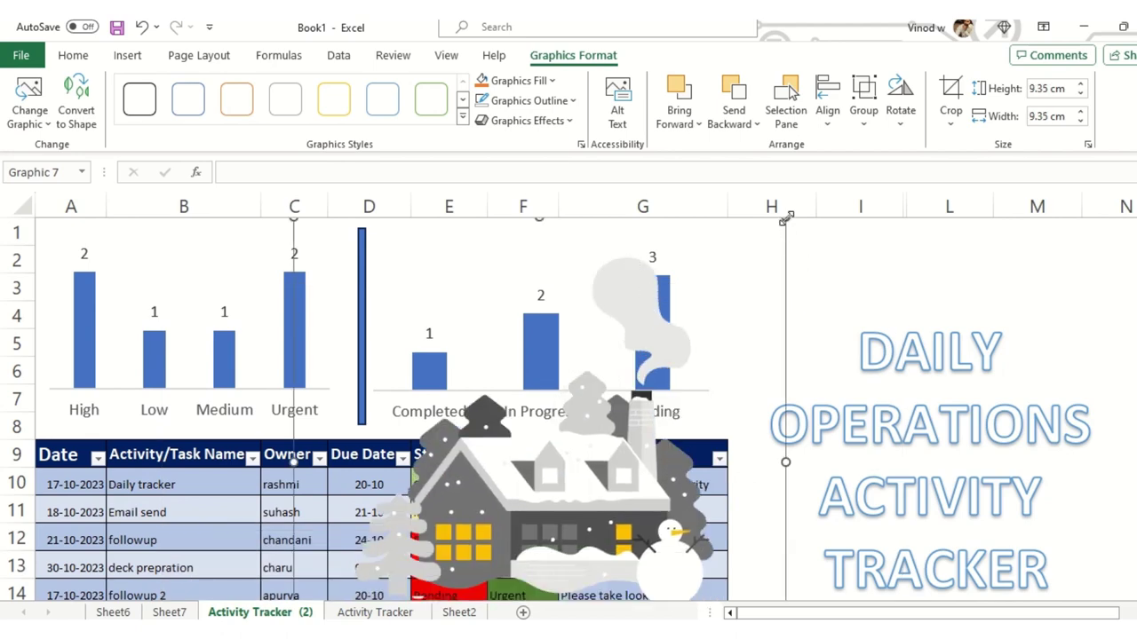
pyautogui.moveTo(669, 468); pyautogui.dragTo(888, 293)
pyautogui.moveTo(810, 491); pyautogui.dragTo(811, 377)
pyautogui.moveTo(836, 289); pyautogui.dragTo(887, 290)
pyautogui.click(984, 425)
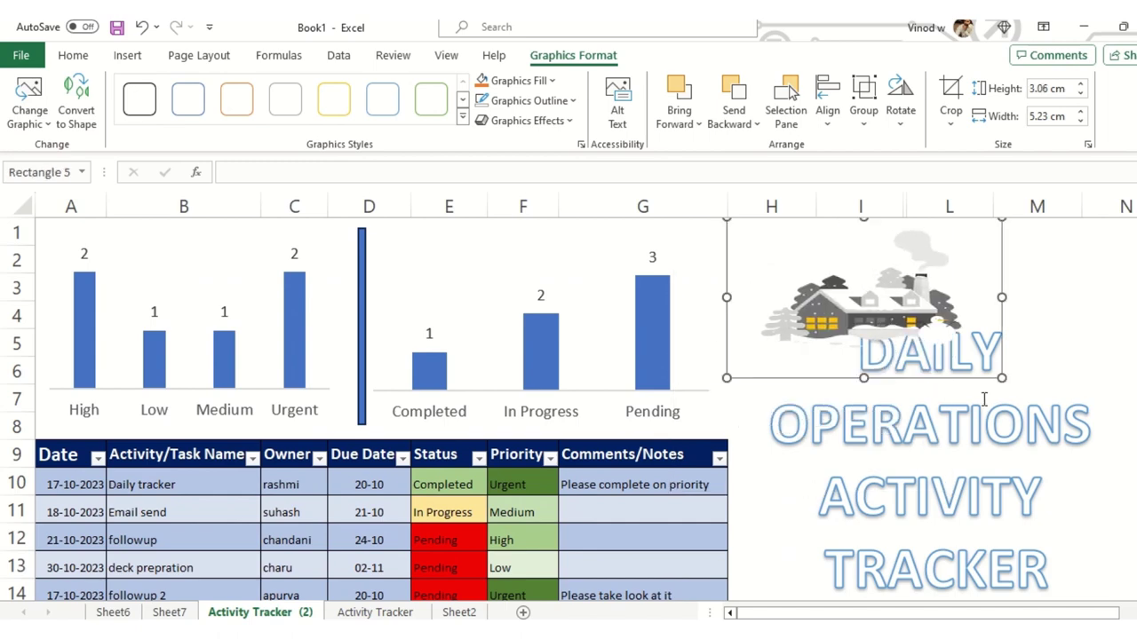
pyautogui.moveTo(858, 348); pyautogui.dragTo(1087, 586)
# Decrease the title font to 24 pt and move the title box down.
pyautogui.click(265, 88)
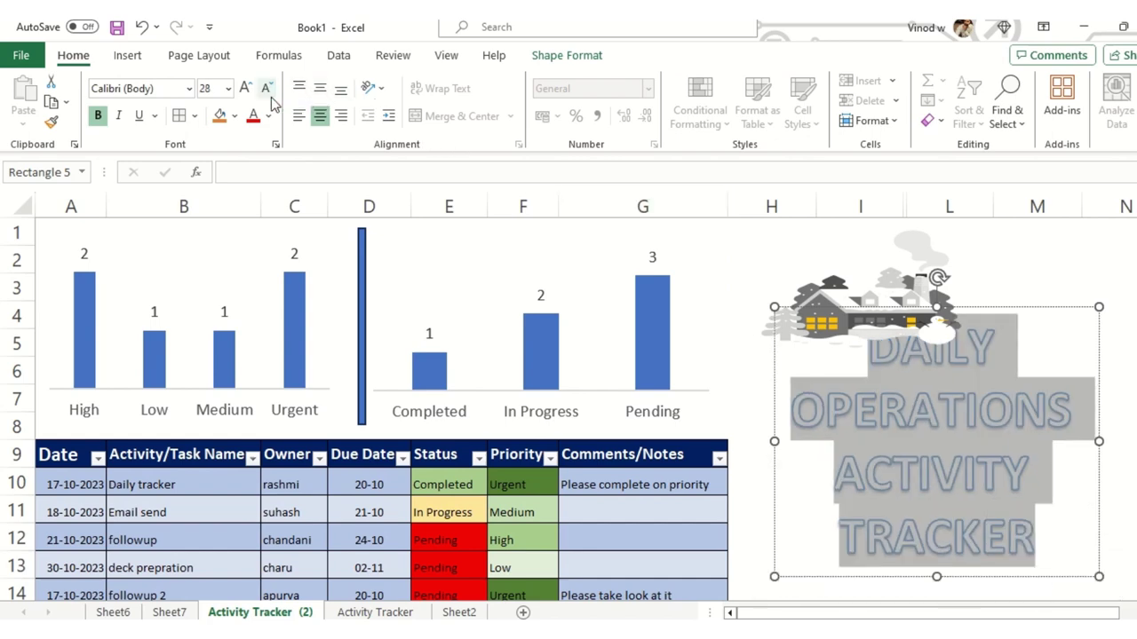
pyautogui.click(266, 88)
pyautogui.click(1010, 319)
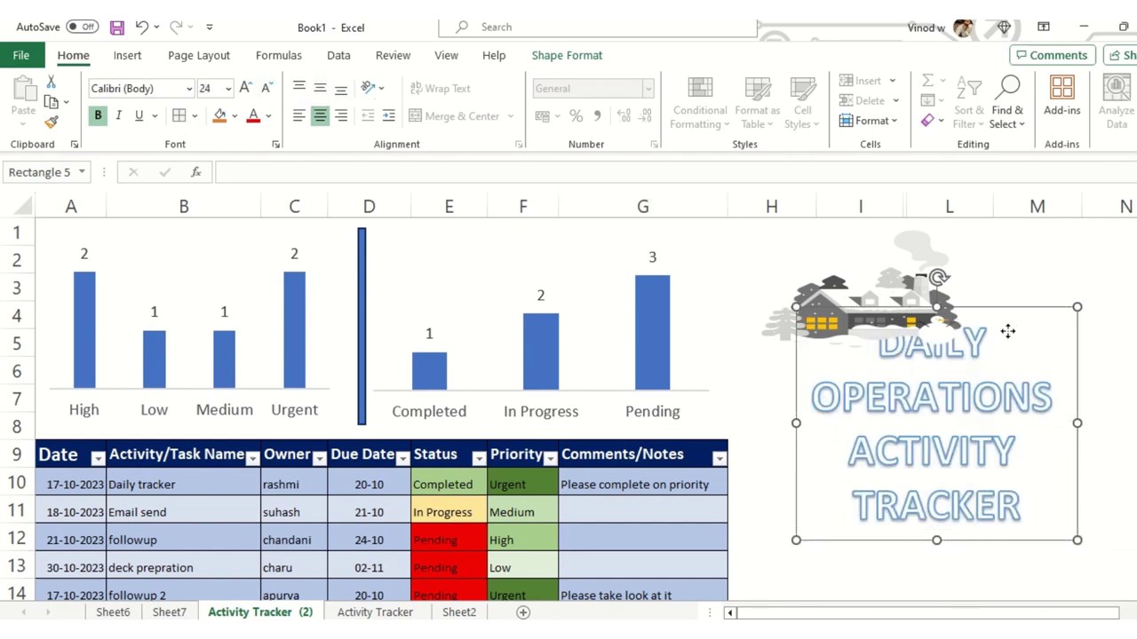
pyautogui.moveTo(1007, 330); pyautogui.dragTo(1039, 462)
# Enlarge the house illustration downward and shift it left to uncover DAILY.
pyautogui.click(902, 277)
pyautogui.moveTo(949, 357); pyautogui.dragTo(929, 357)
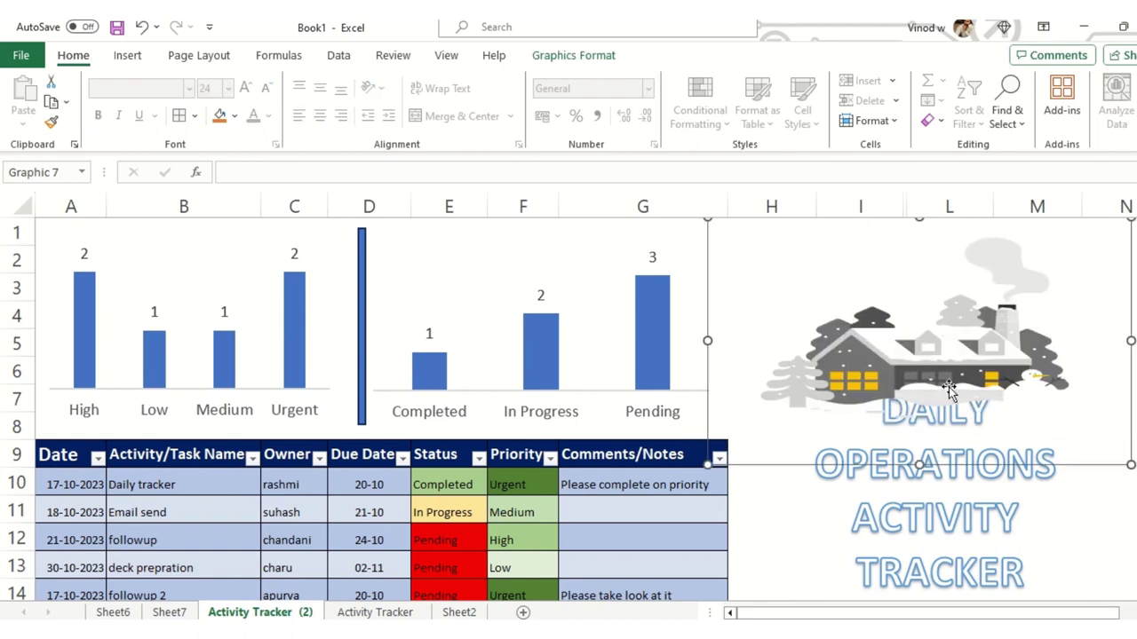
pyautogui.moveTo(920, 464); pyautogui.dragTo(920, 506)
pyautogui.moveTo(941, 299)
pyautogui.mouseDown()
pyautogui.moveTo(913, 299)
pyautogui.moveTo(935, 293)
pyautogui.mouseUp()
pyautogui.moveTo(916, 359); pyautogui.dragTo(673, 359)
# Crop the illustration's top and bottom to 3.21 cm and place it above the title.
pyautogui.click(589, 59)
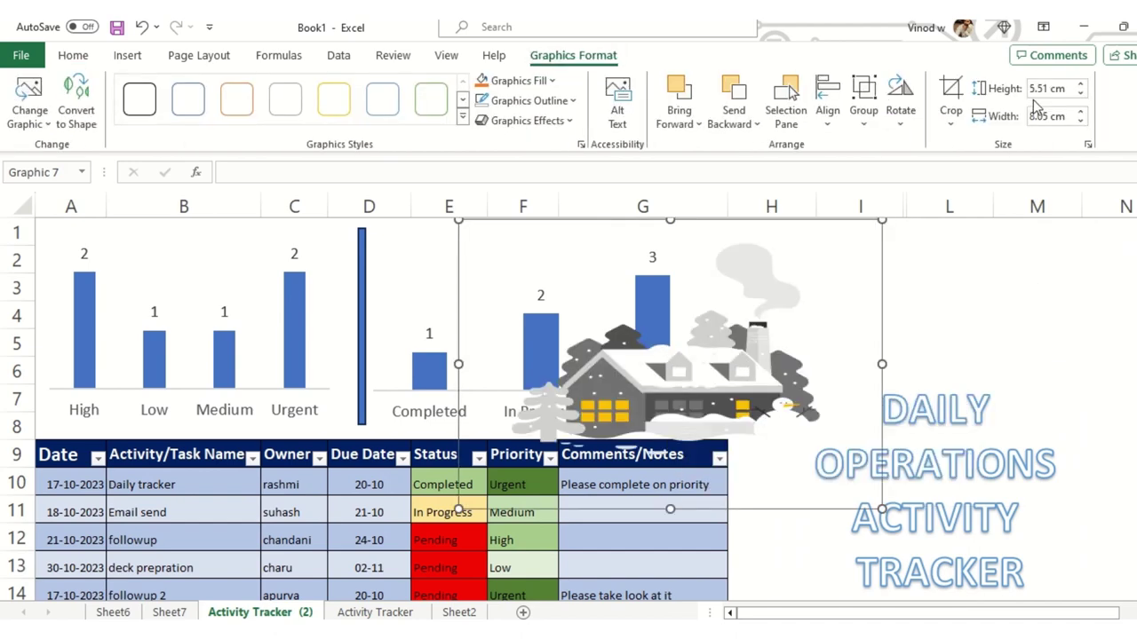
pyautogui.click(950, 100)
pyautogui.moveTo(670, 220); pyautogui.dragTo(680, 290)
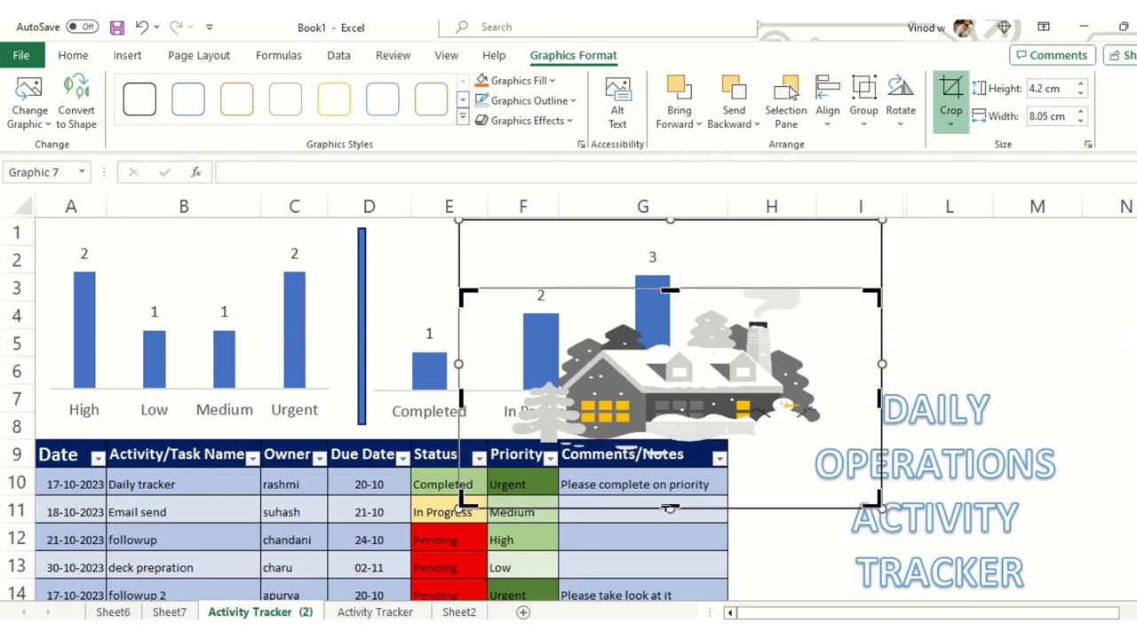
pyautogui.moveTo(669, 509); pyautogui.dragTo(669, 456)
pyautogui.click(787, 536)
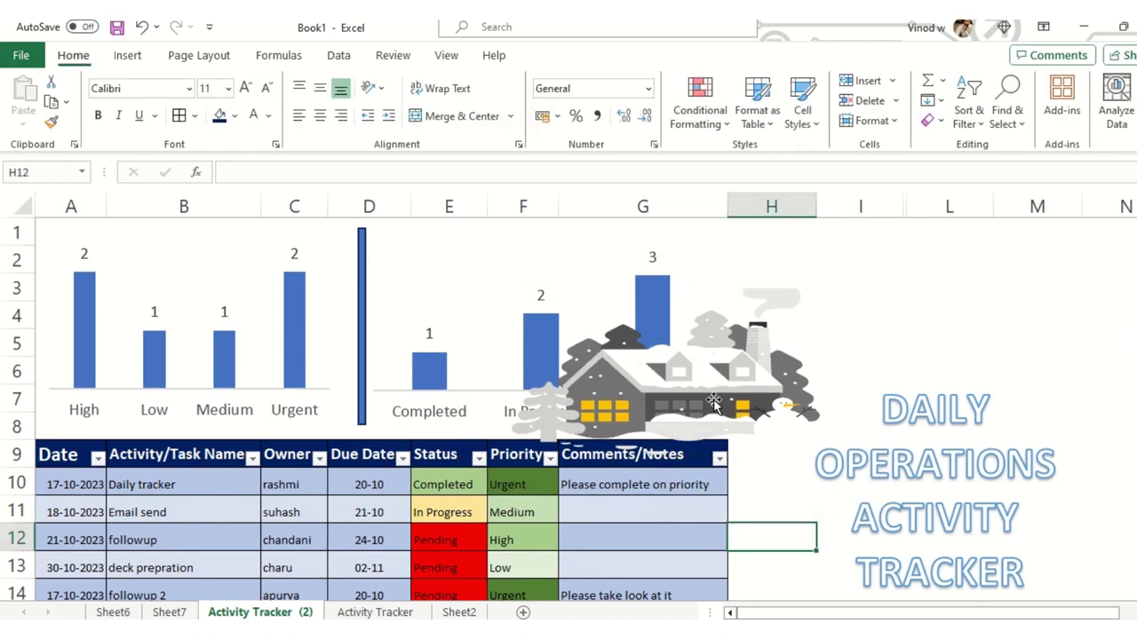
pyautogui.moveTo(713, 401); pyautogui.dragTo(944, 339)
pyautogui.click(974, 517)
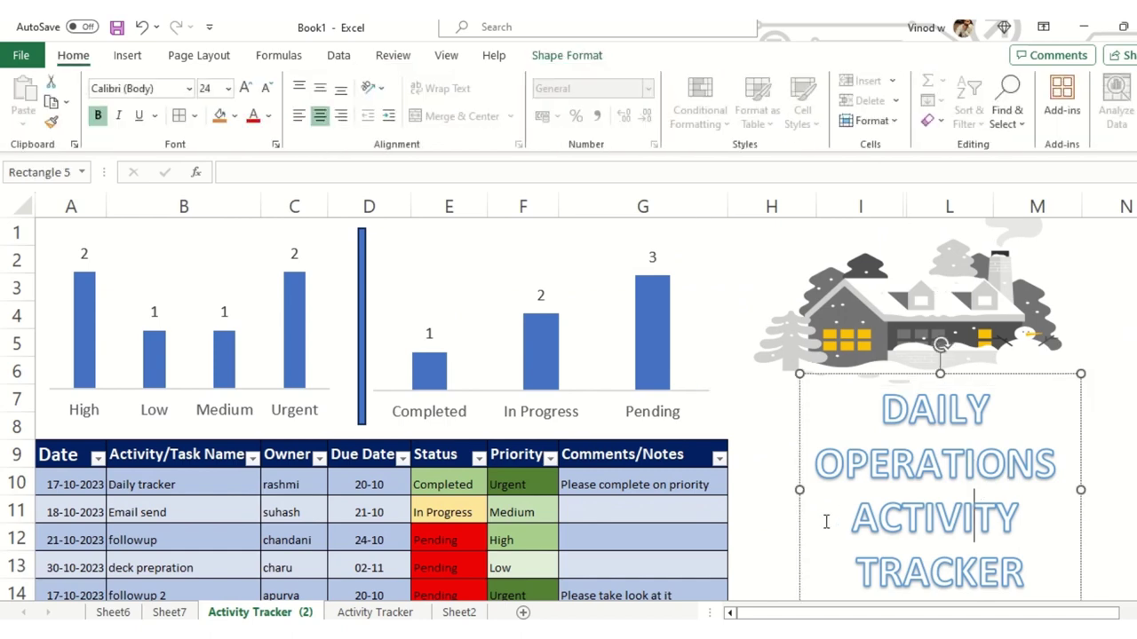
pyautogui.click(748, 236)
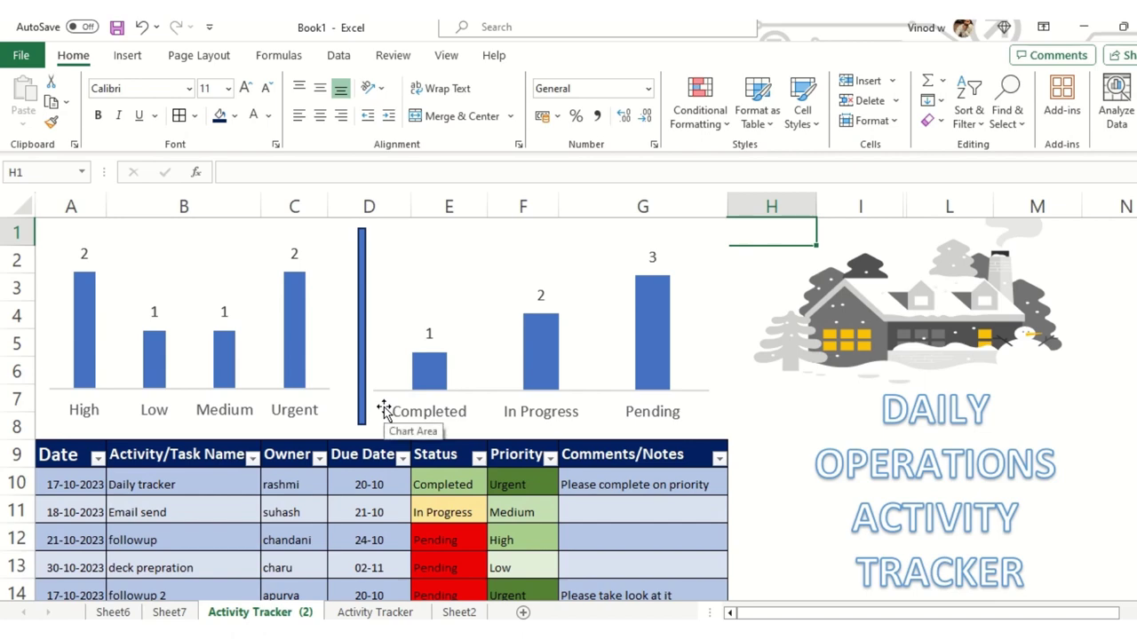
pyautogui.scroll(-2, 383, 409)
pyautogui.scroll(2, 384, 409)
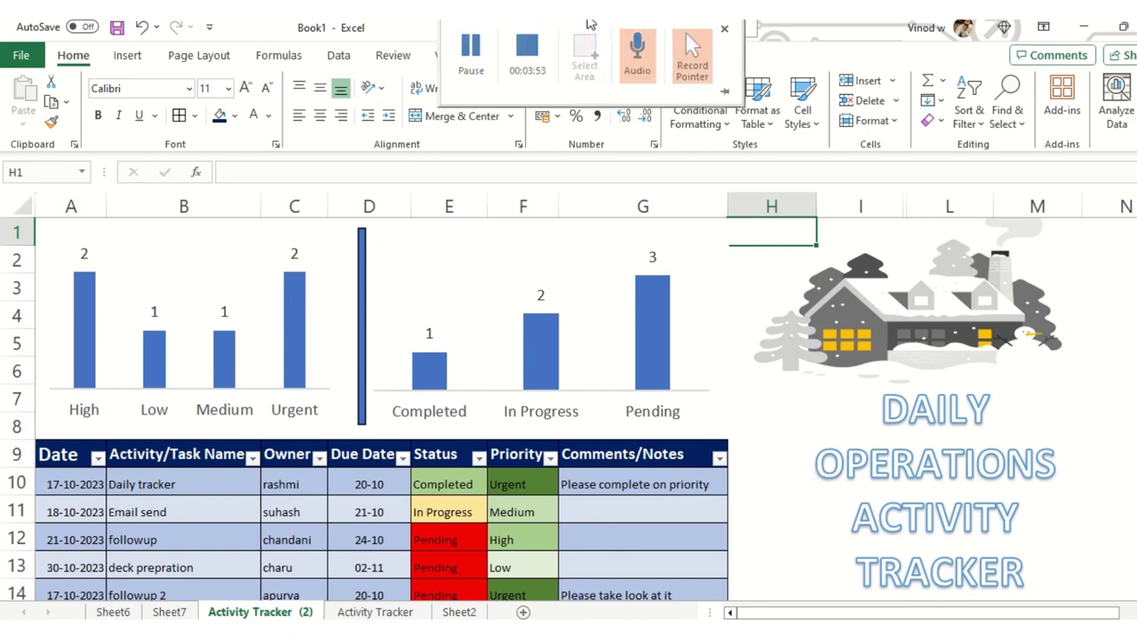
pyautogui.click(530, 49)
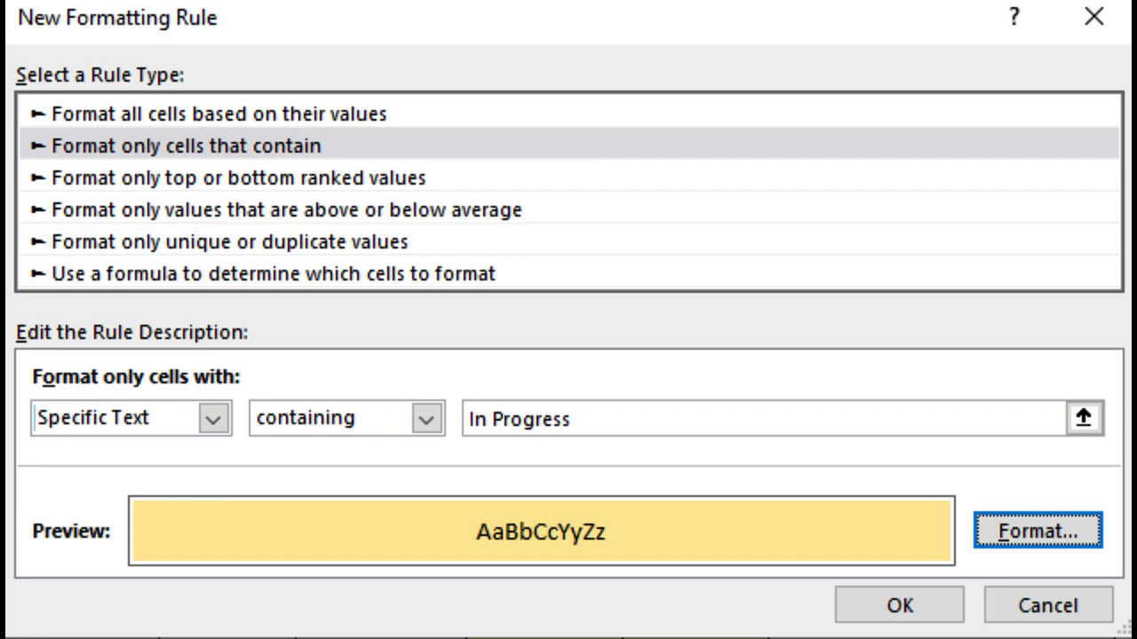